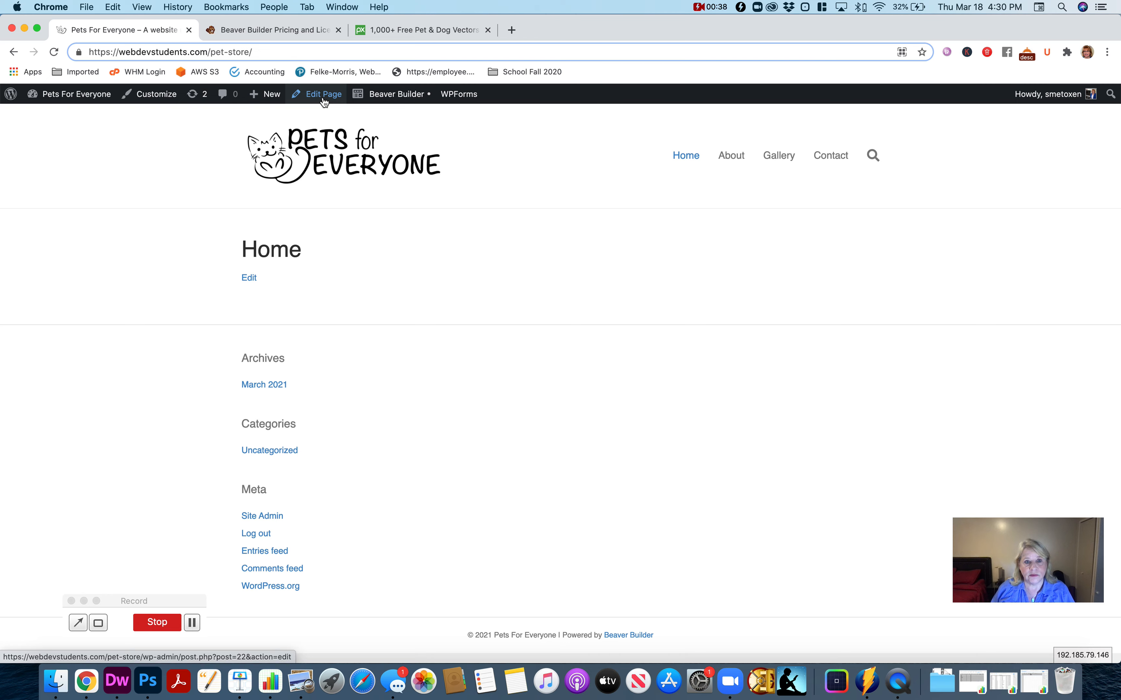
- Open the Home page in the block editor and paste the copied pet store text into its empty body
click(324, 95)
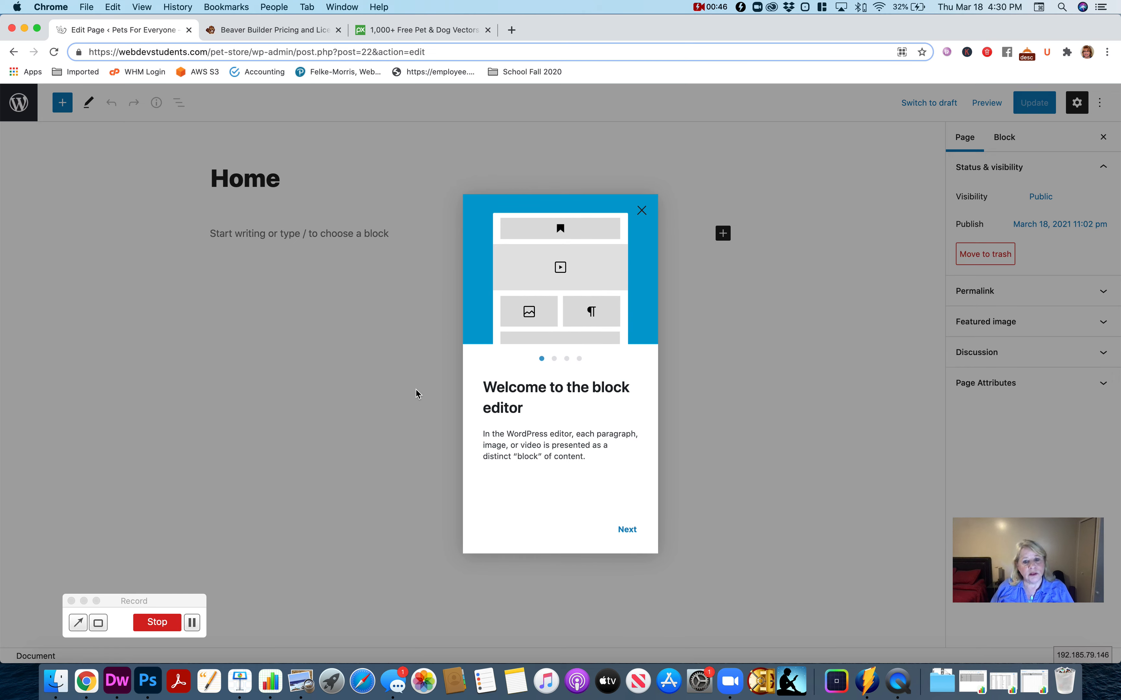
click(628, 530)
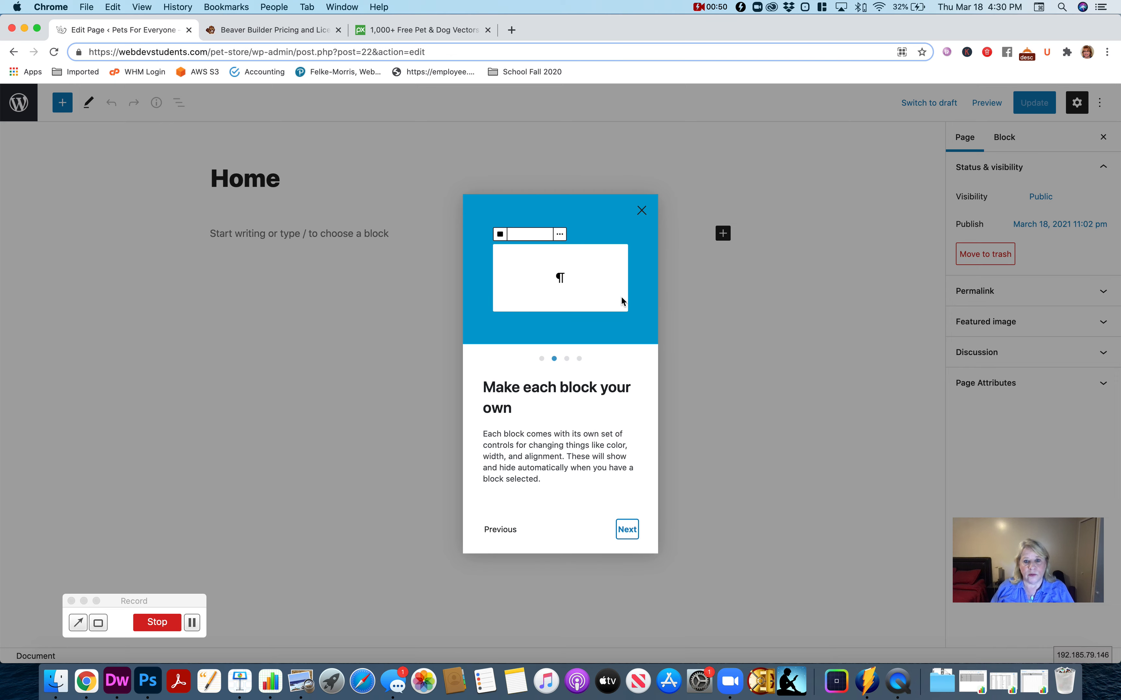
click(642, 211)
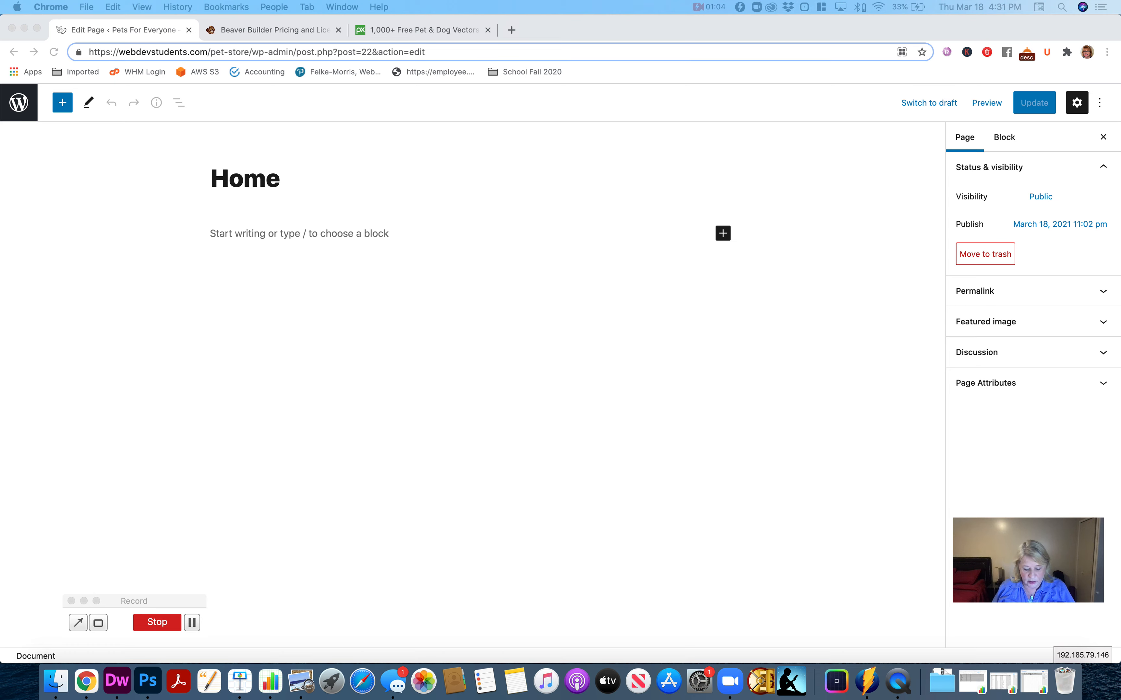
click(309, 236)
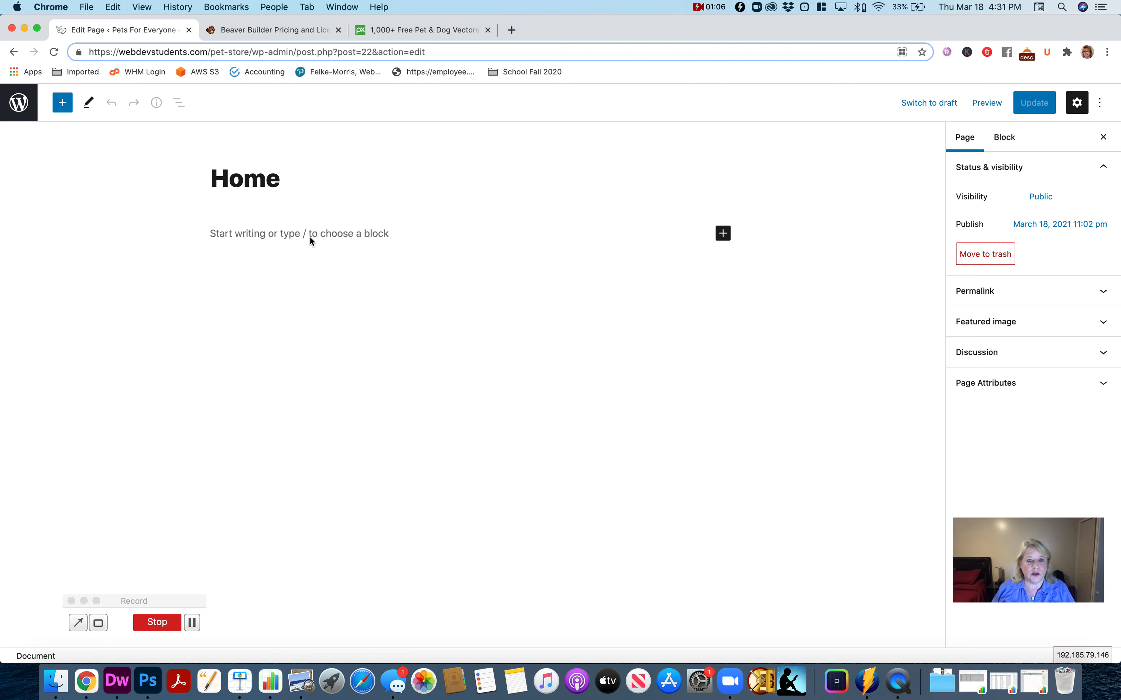
key(super+v)
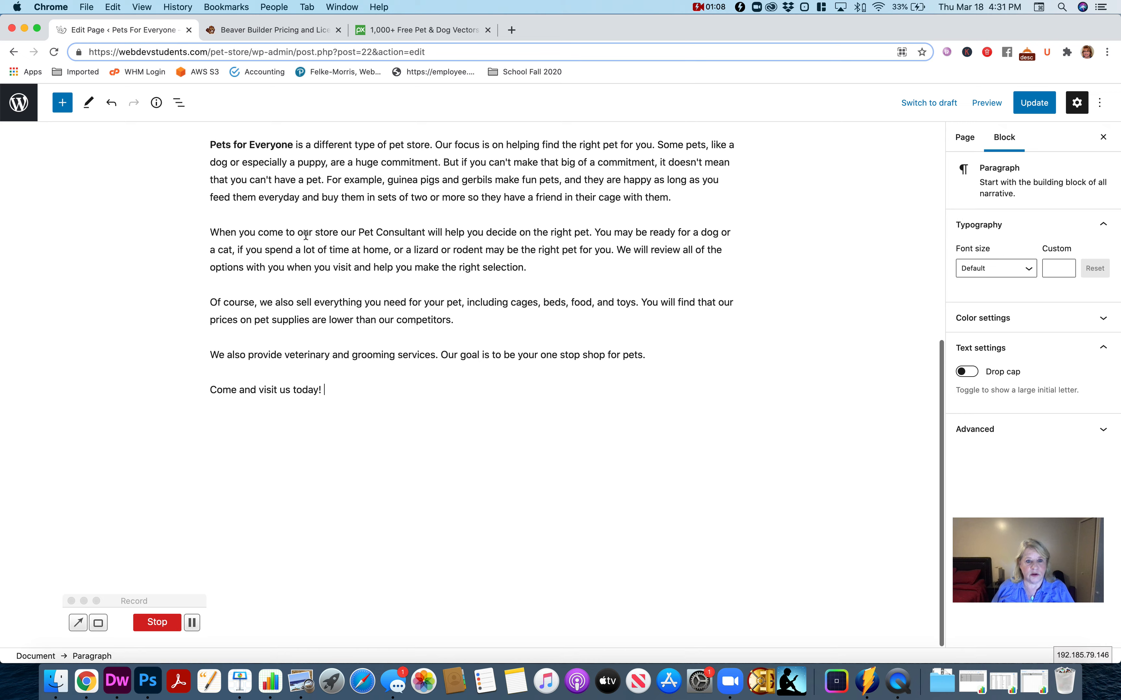
- Convert the bold "About Us" paragraph on the Home page into a Heading block
scroll(310, 235, up, 6)
scroll(311, 237, up, 2)
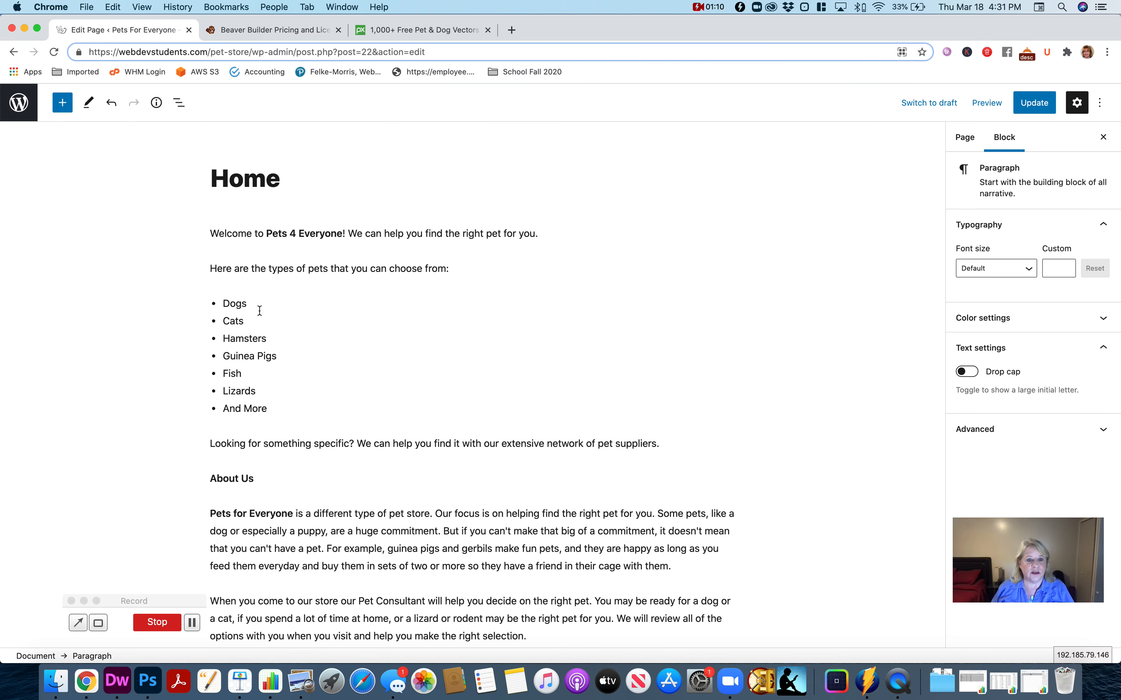
triple_click(242, 478)
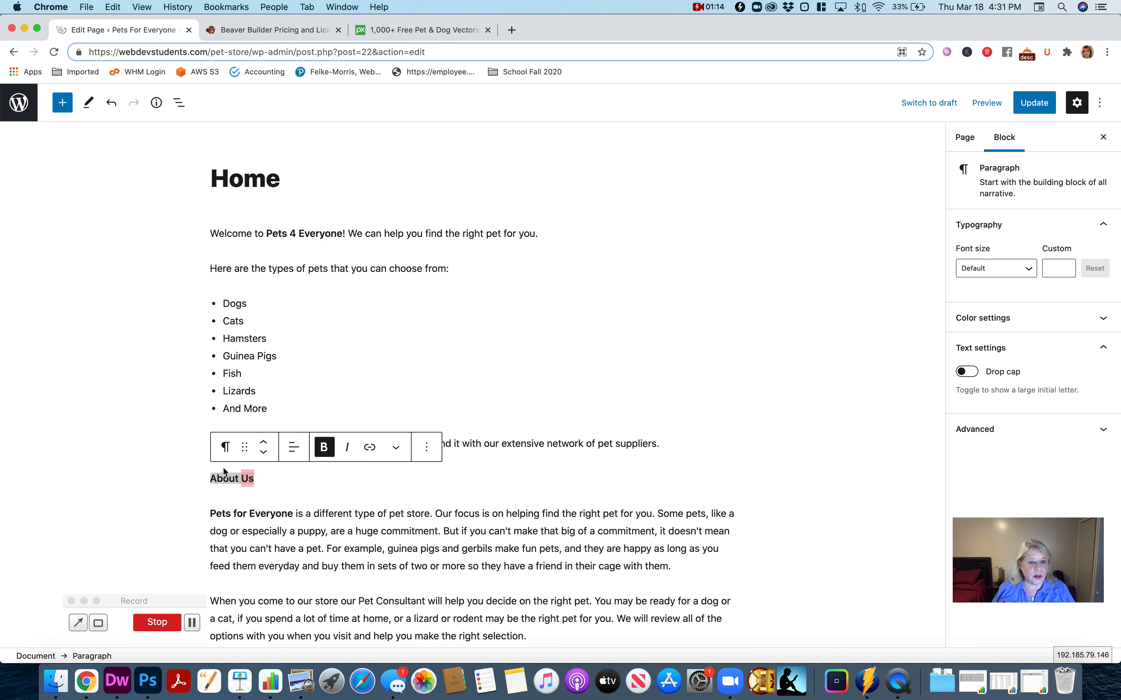
click(225, 448)
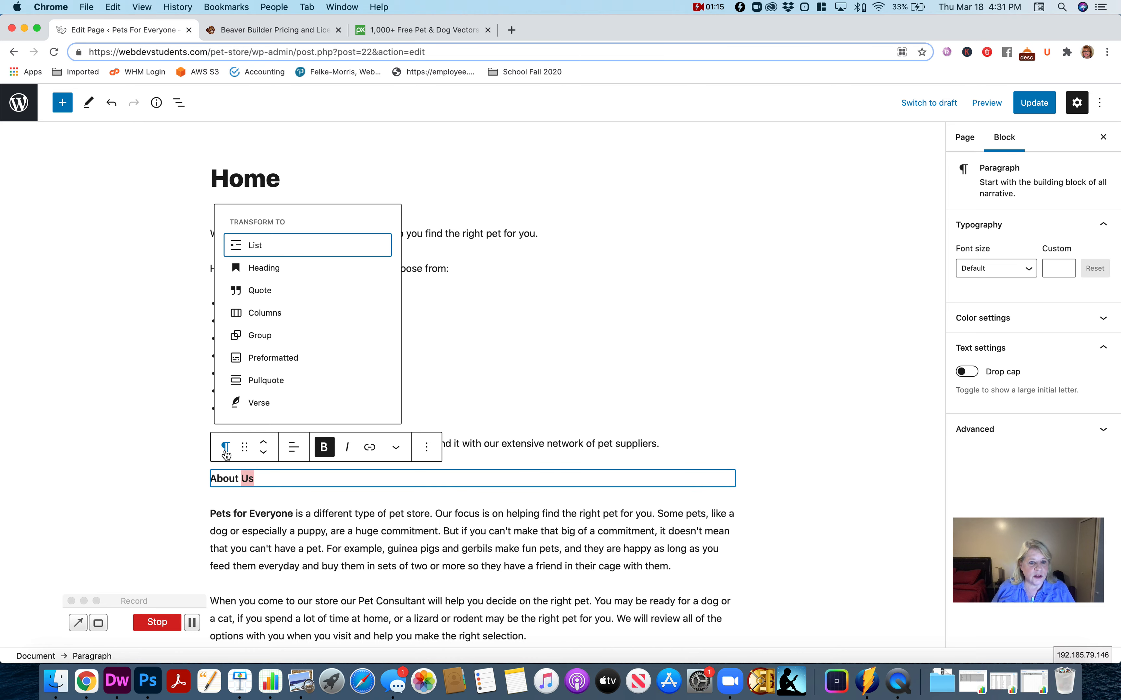
click(263, 268)
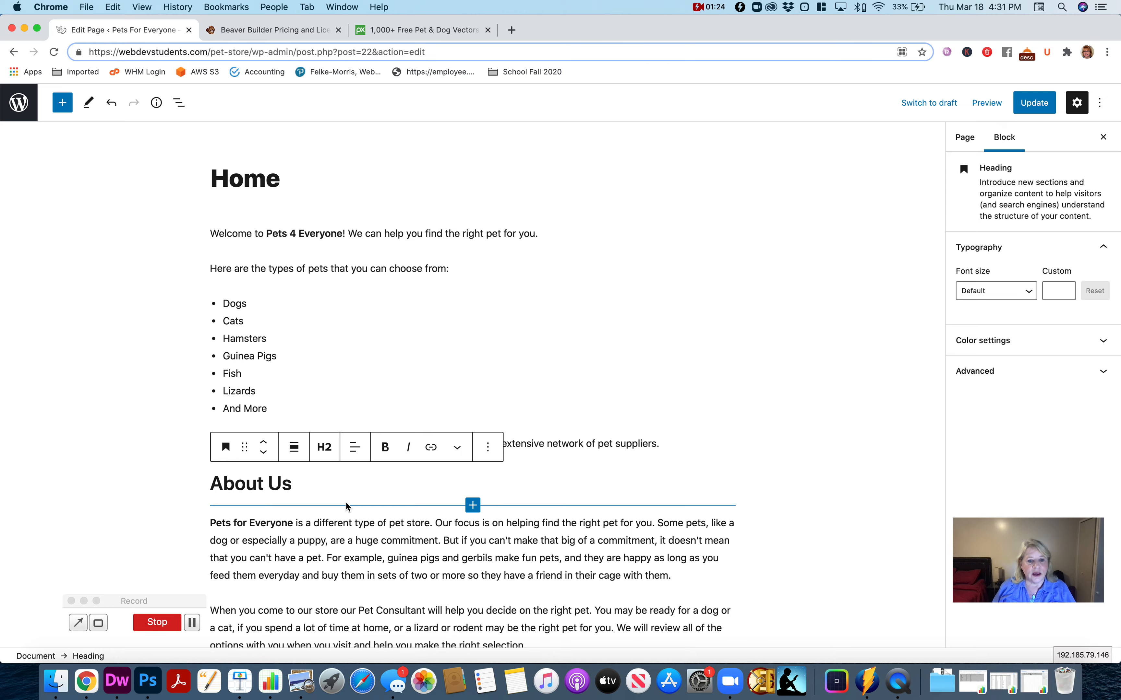
- Update the Home page and review its content on the live site
scroll(345, 501, down, 8)
scroll(348, 503, up, 8)
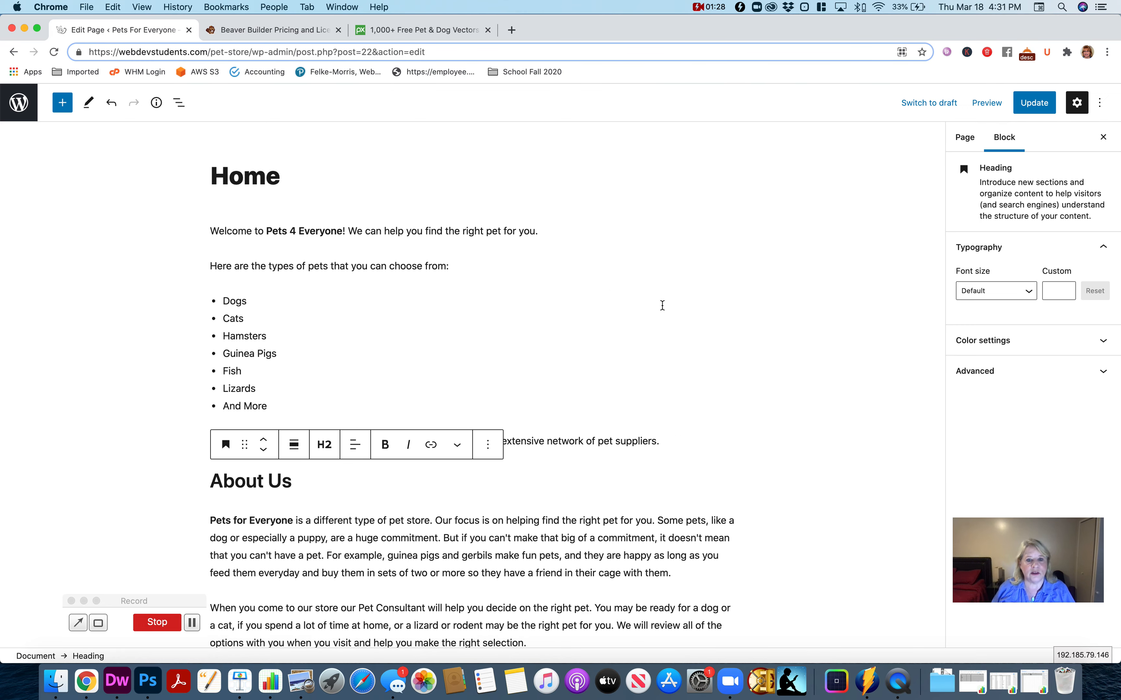
click(1033, 105)
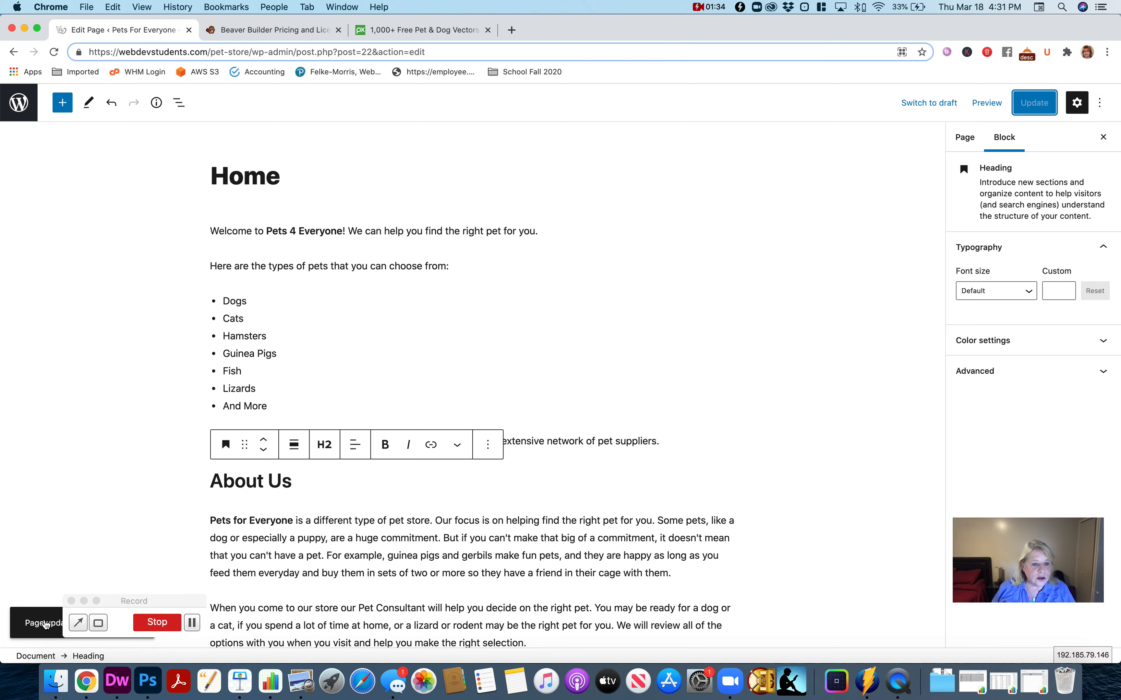
drag(159, 602, 295, 603)
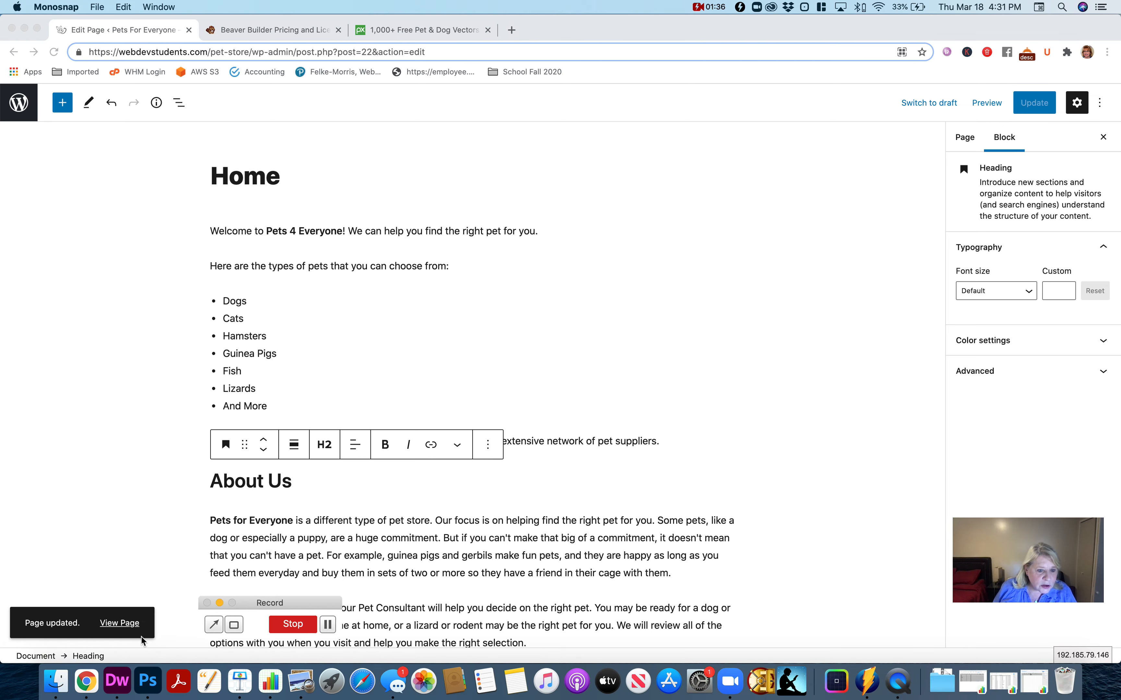
click(120, 626)
click(120, 624)
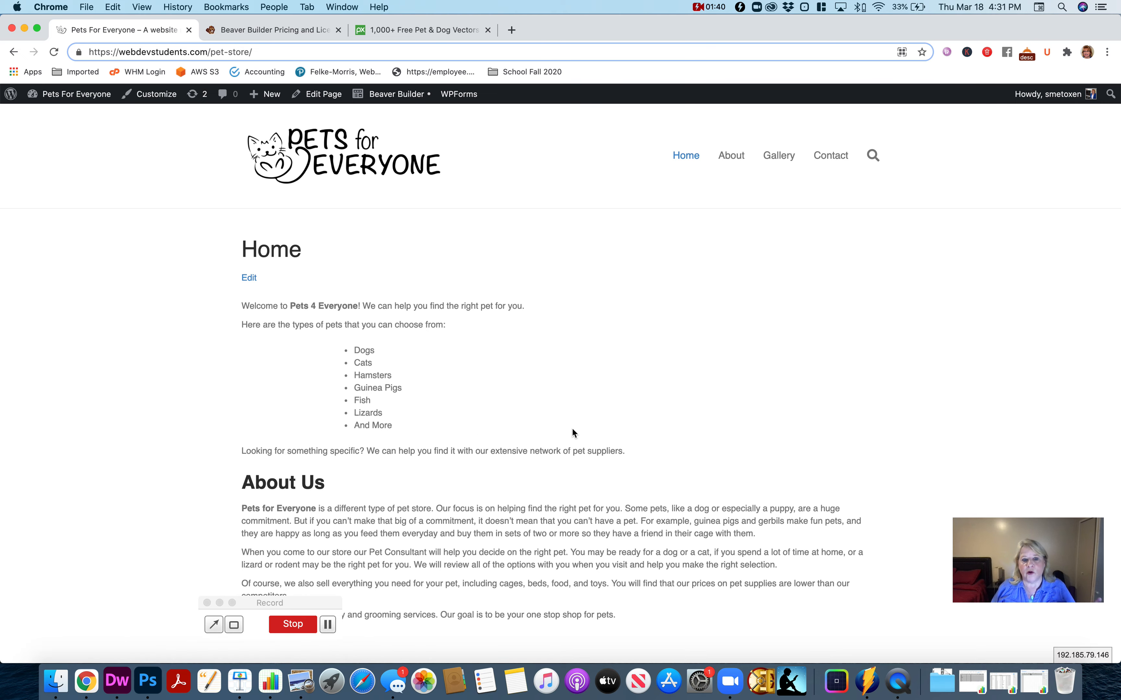
scroll(573, 431, down, 3)
scroll(573, 433, down, 3)
scroll(573, 429, up, 6)
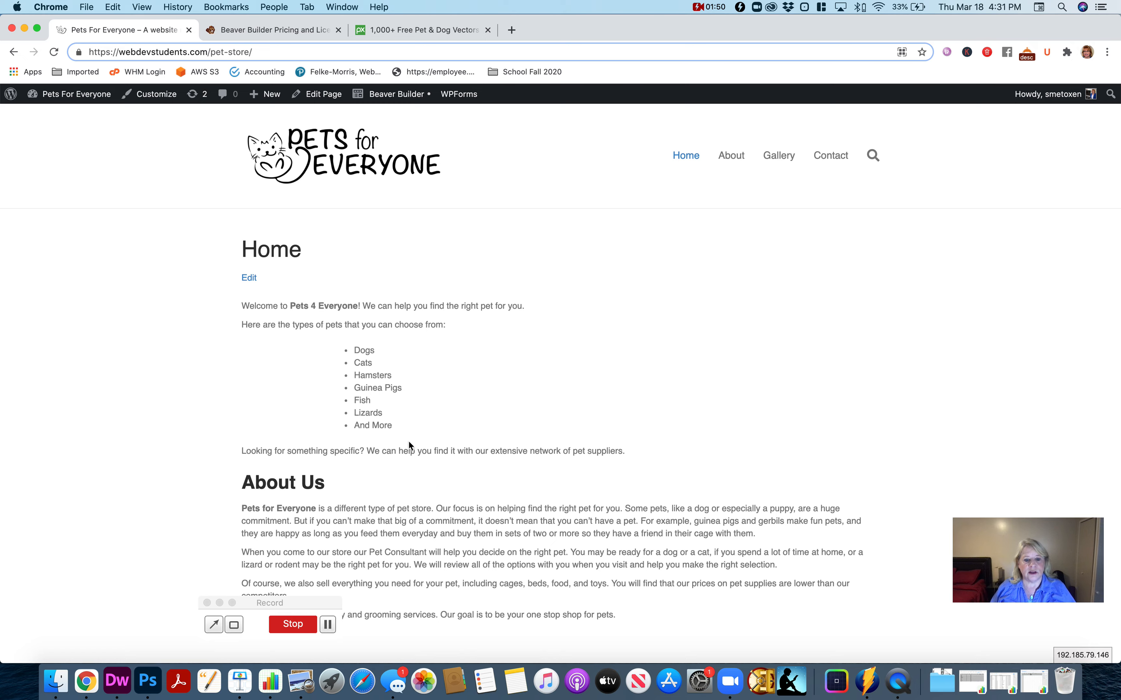
scroll(421, 479, down, 6)
scroll(421, 480, up, 6)
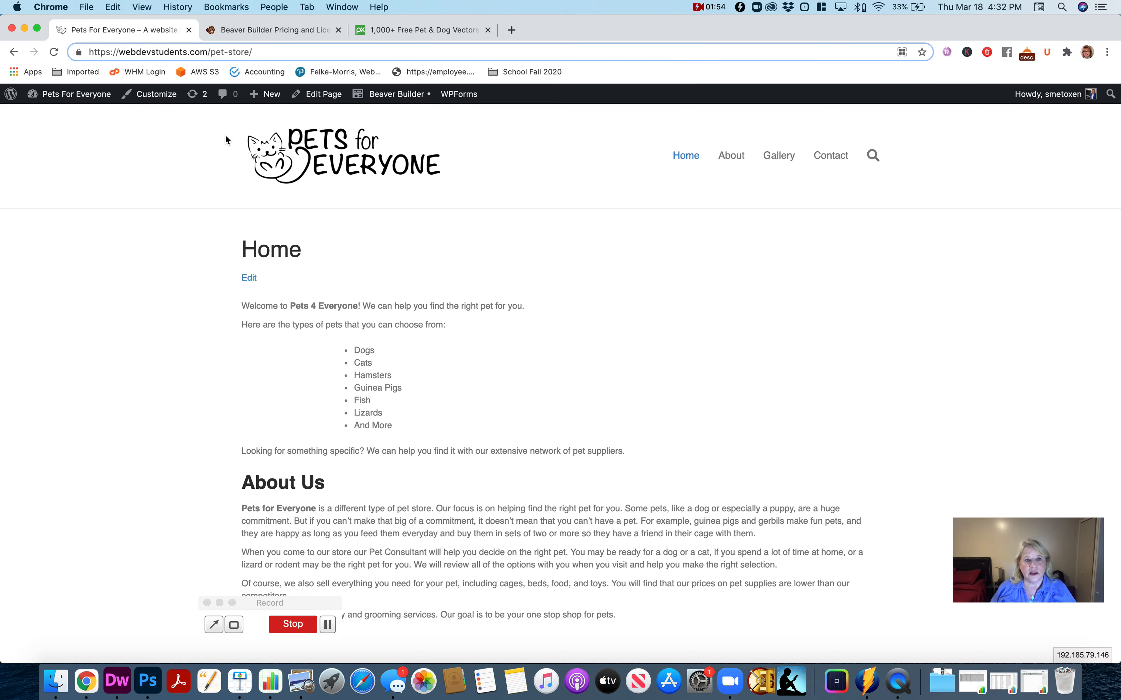
- Open the Presets settings in the site's theme customizer
click(145, 100)
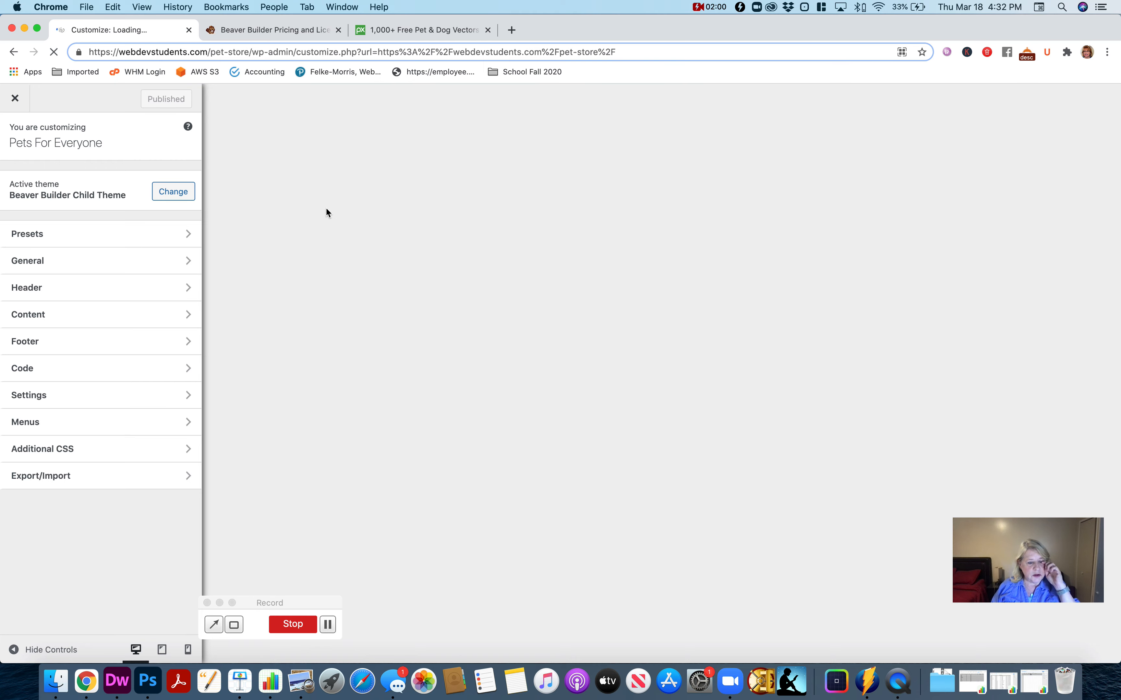
click(93, 241)
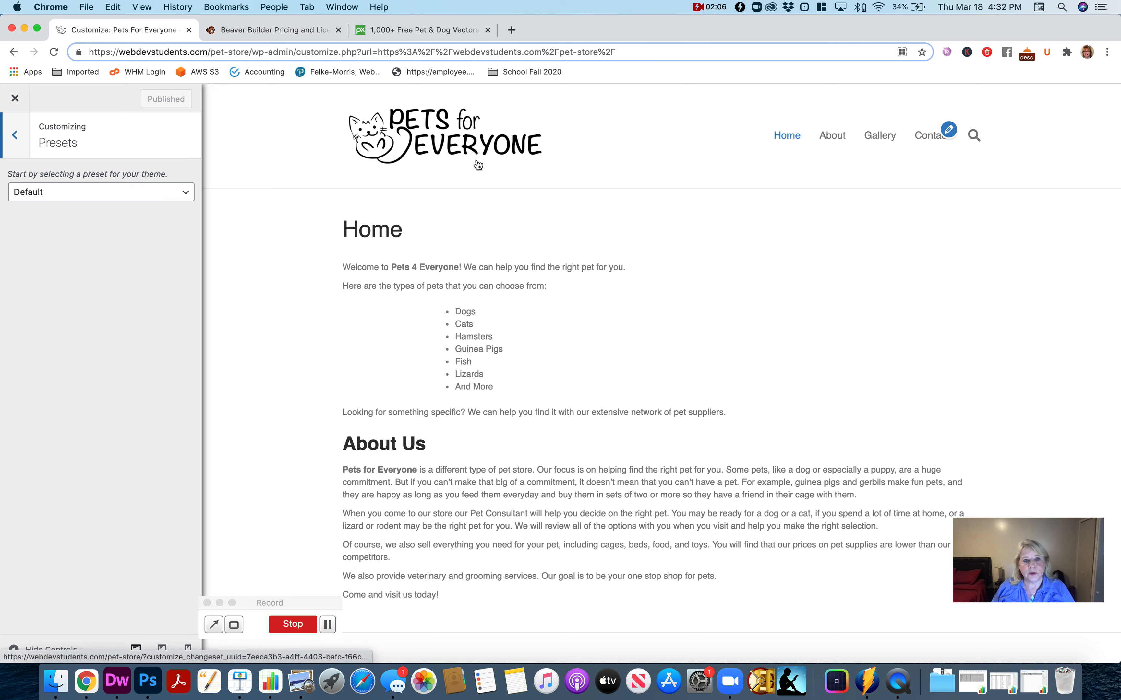
- Try out the Default Dark, Classic, Modern and Bold theme presets one after another
click(151, 198)
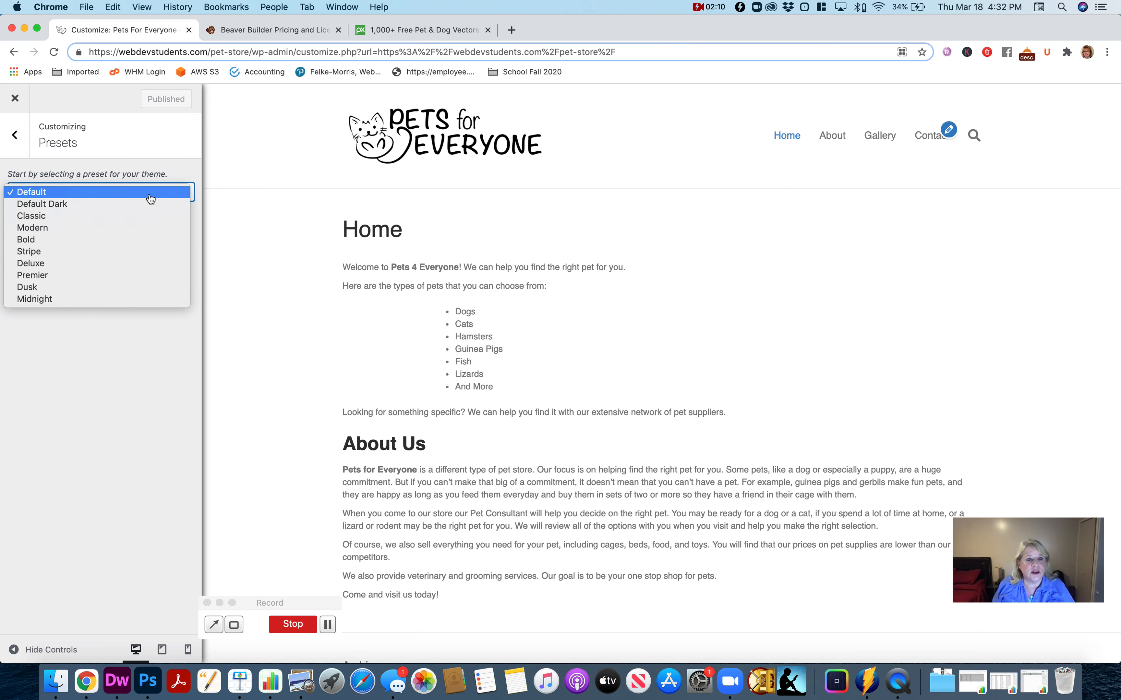
click(150, 202)
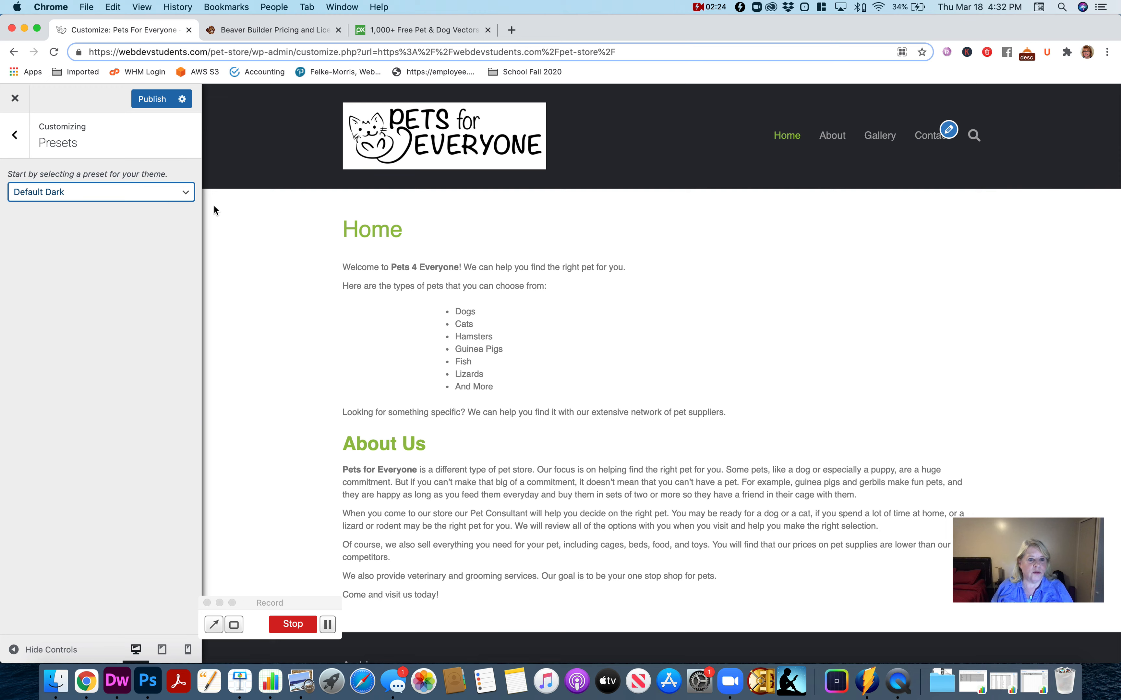
click(146, 198)
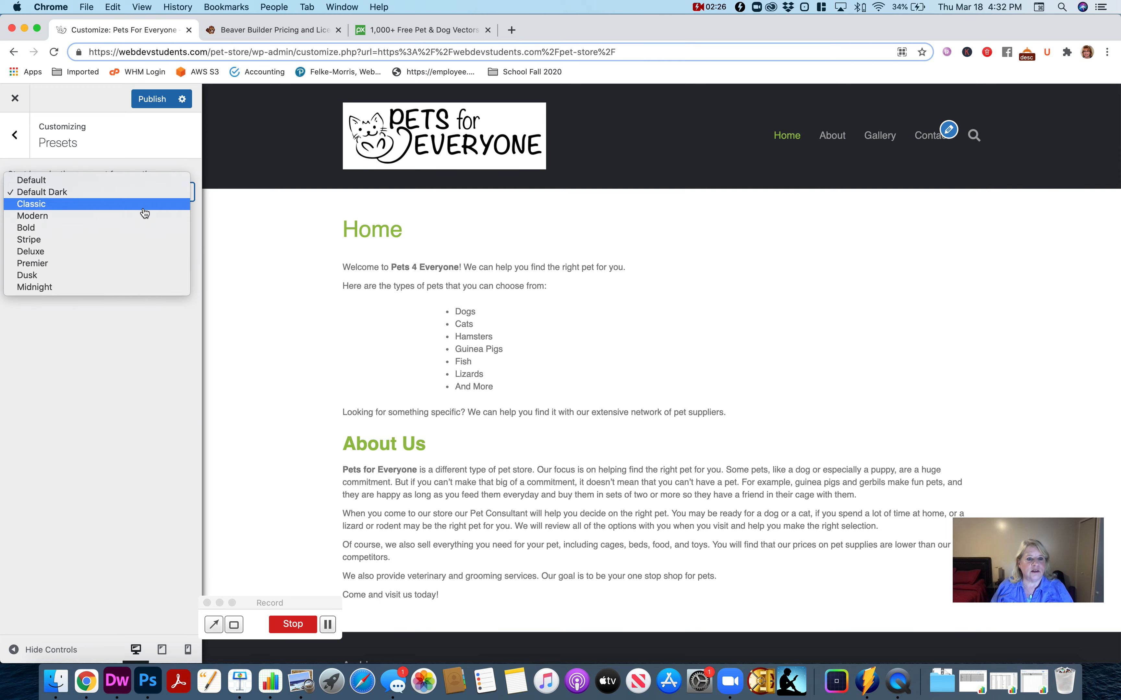
click(145, 212)
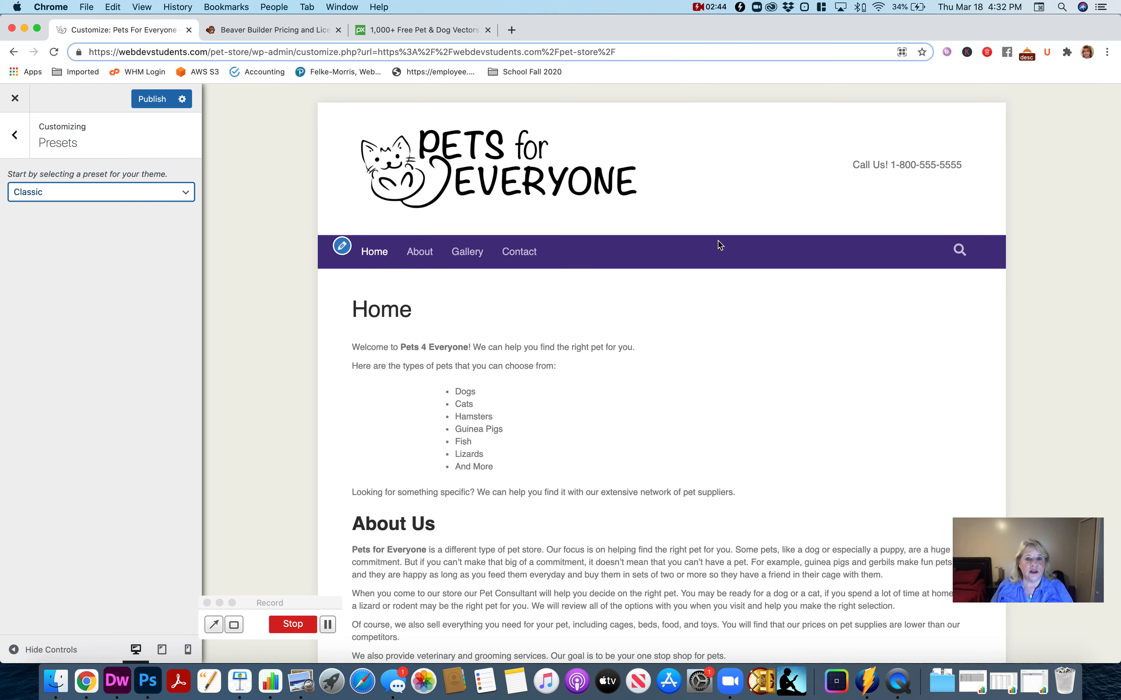
click(122, 197)
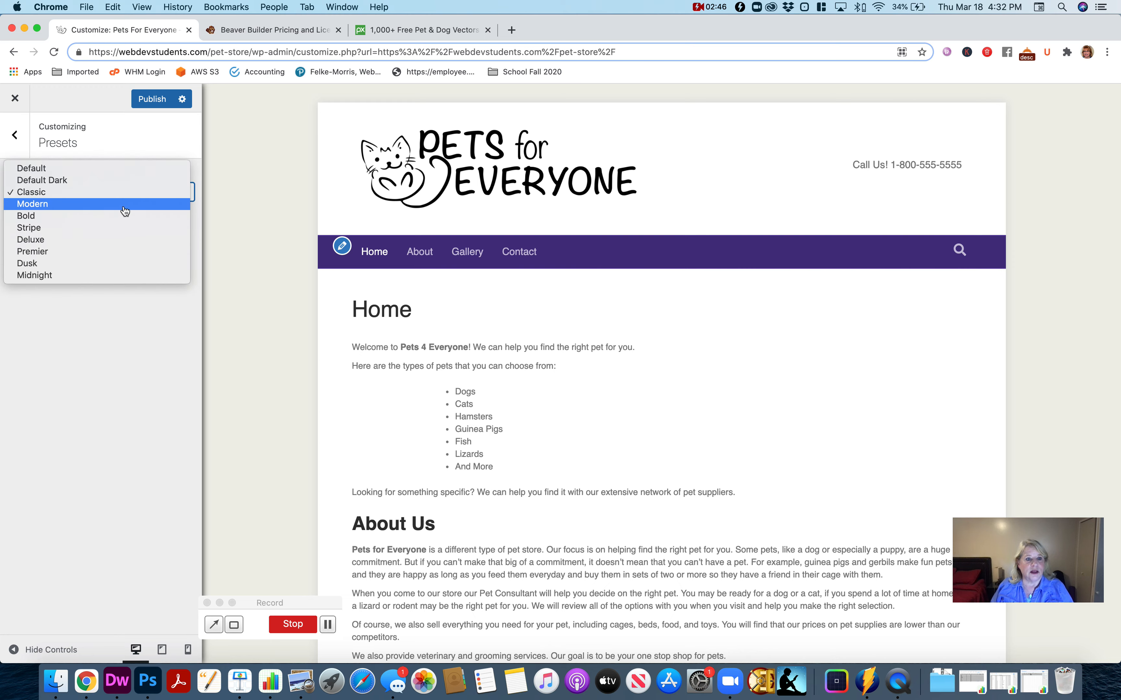
click(123, 203)
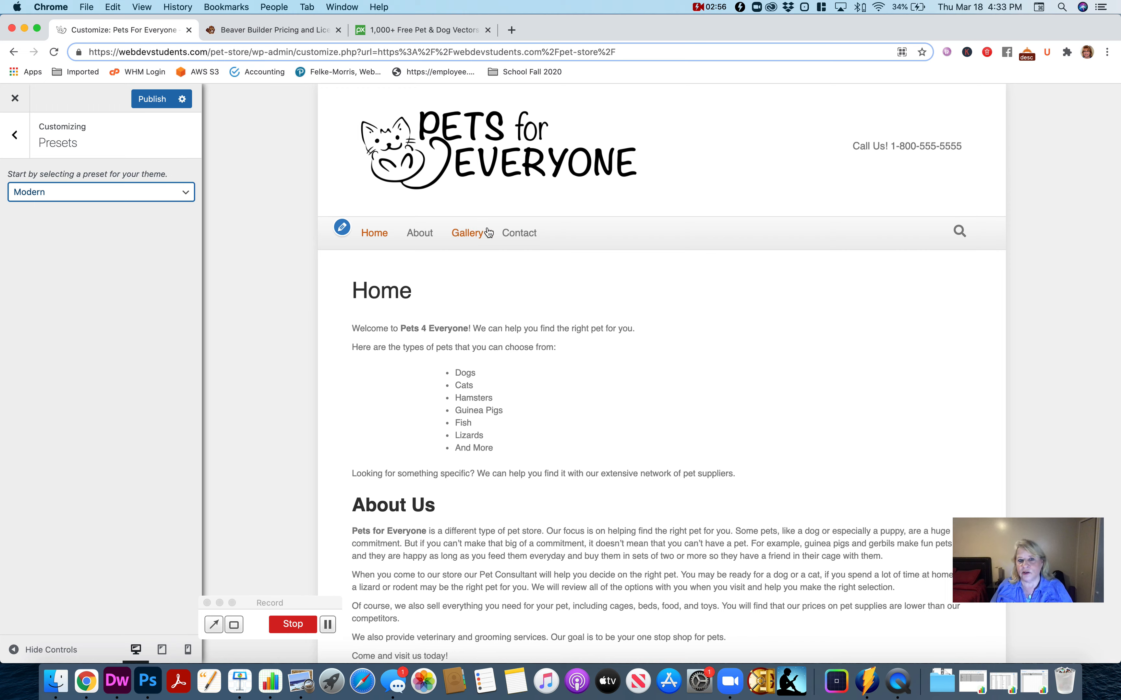
click(146, 191)
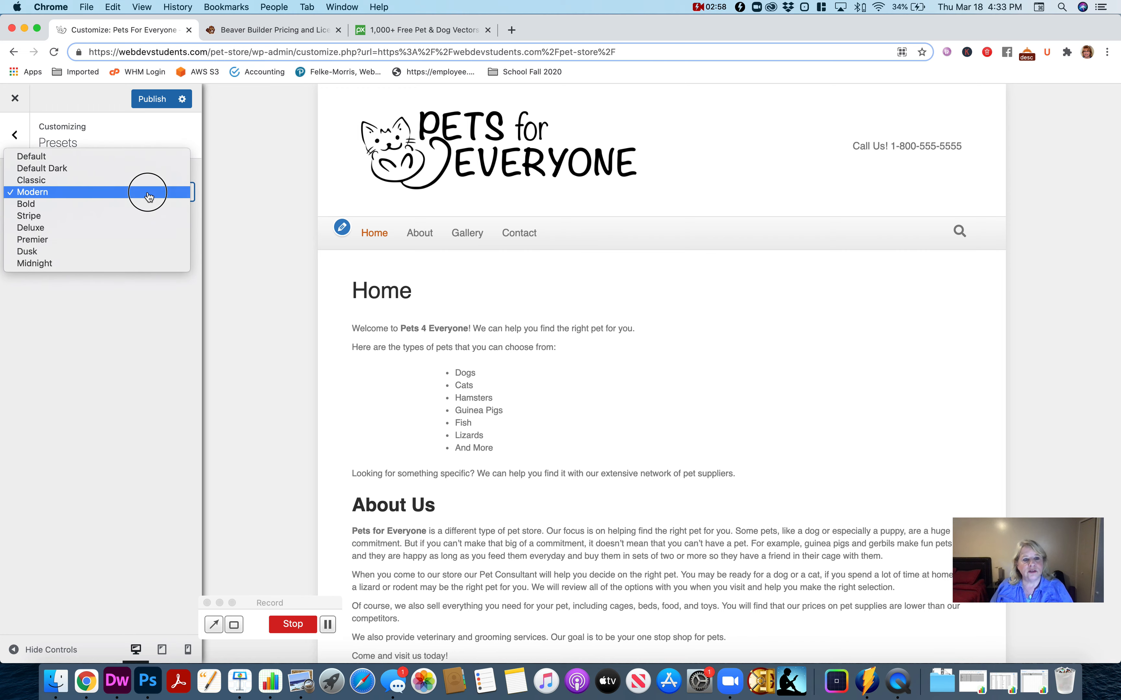
click(143, 207)
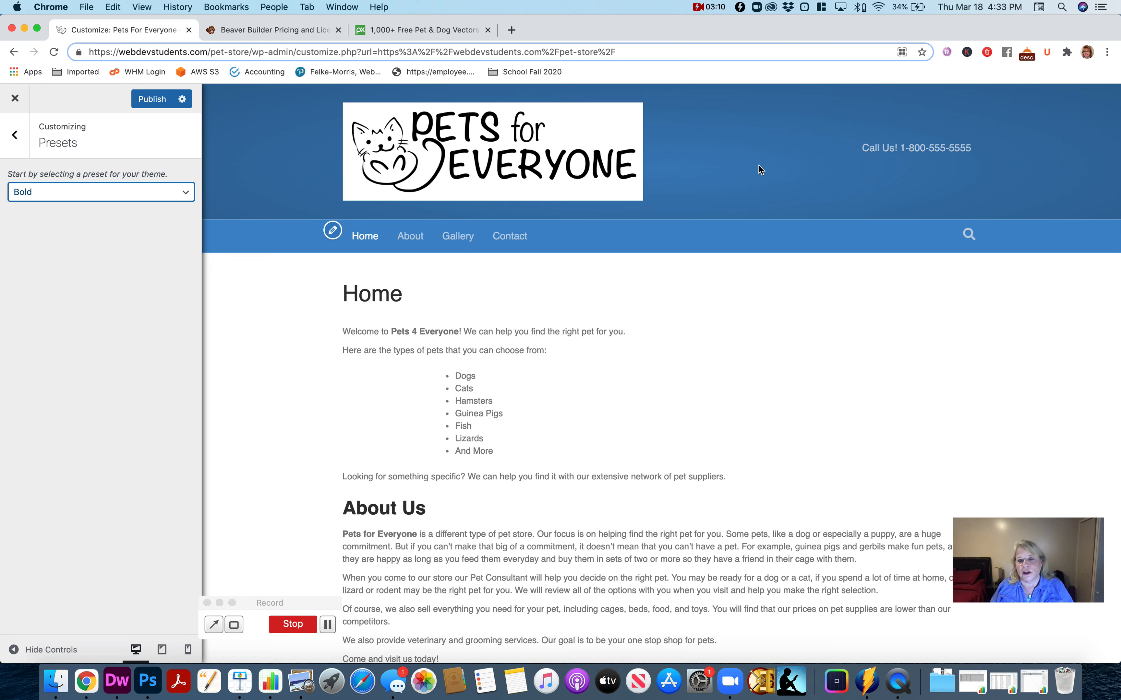
- Apply the Classic preset to the theme
click(91, 200)
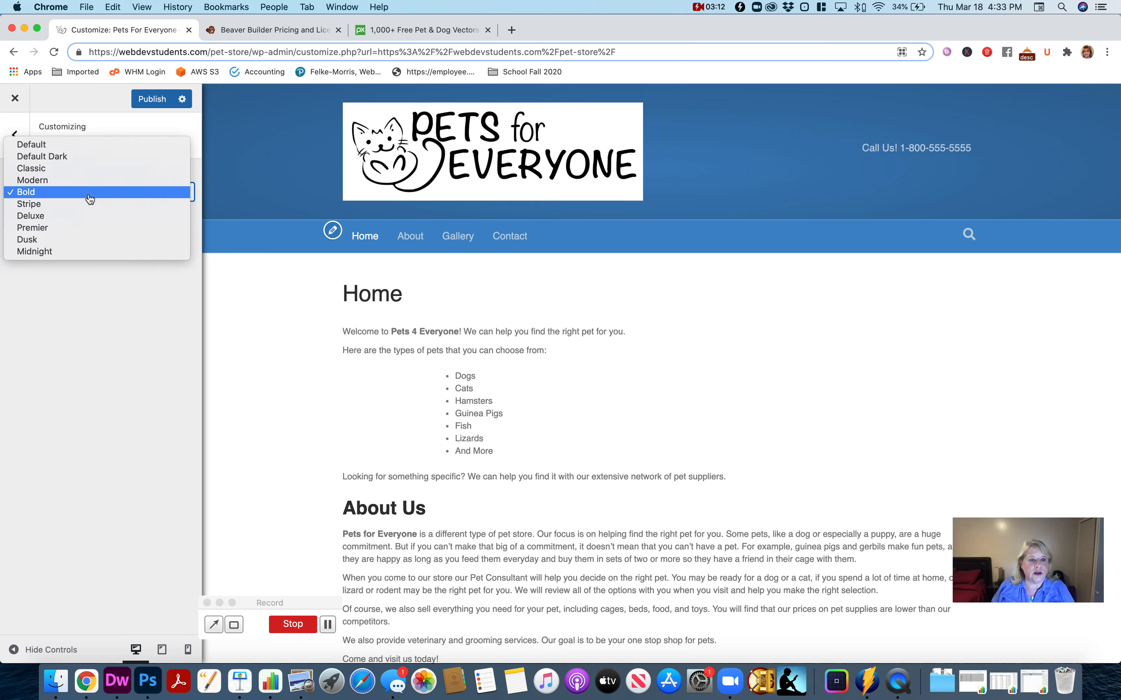
click(82, 169)
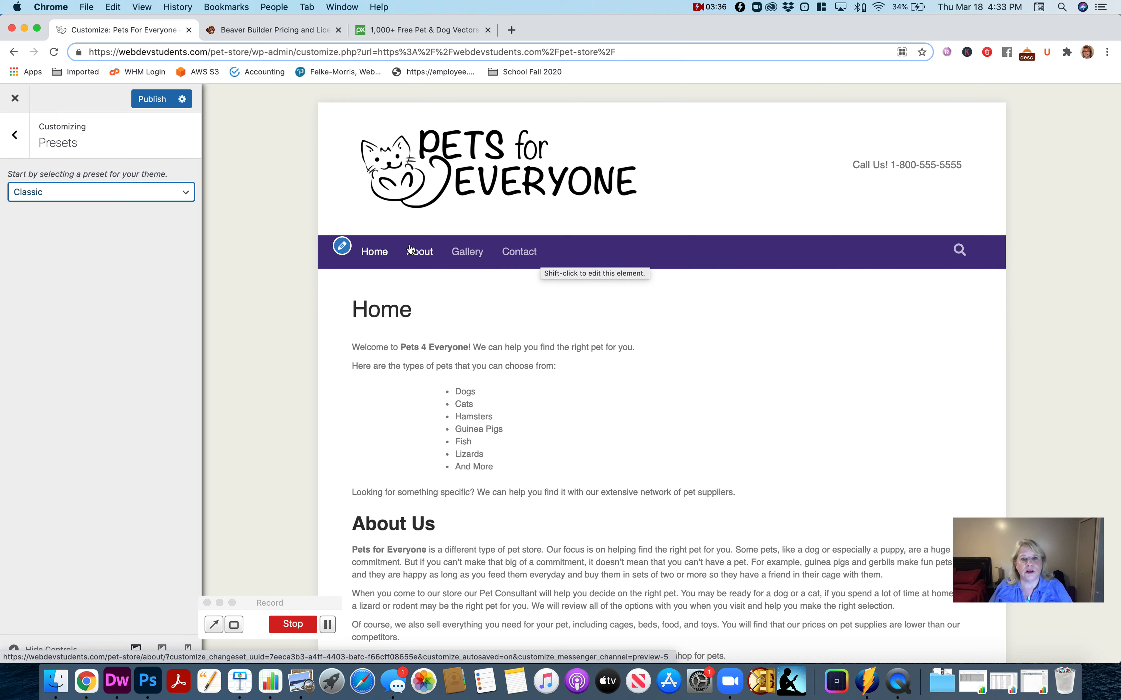
- Change the theme's general layout width to Full Width
click(19, 146)
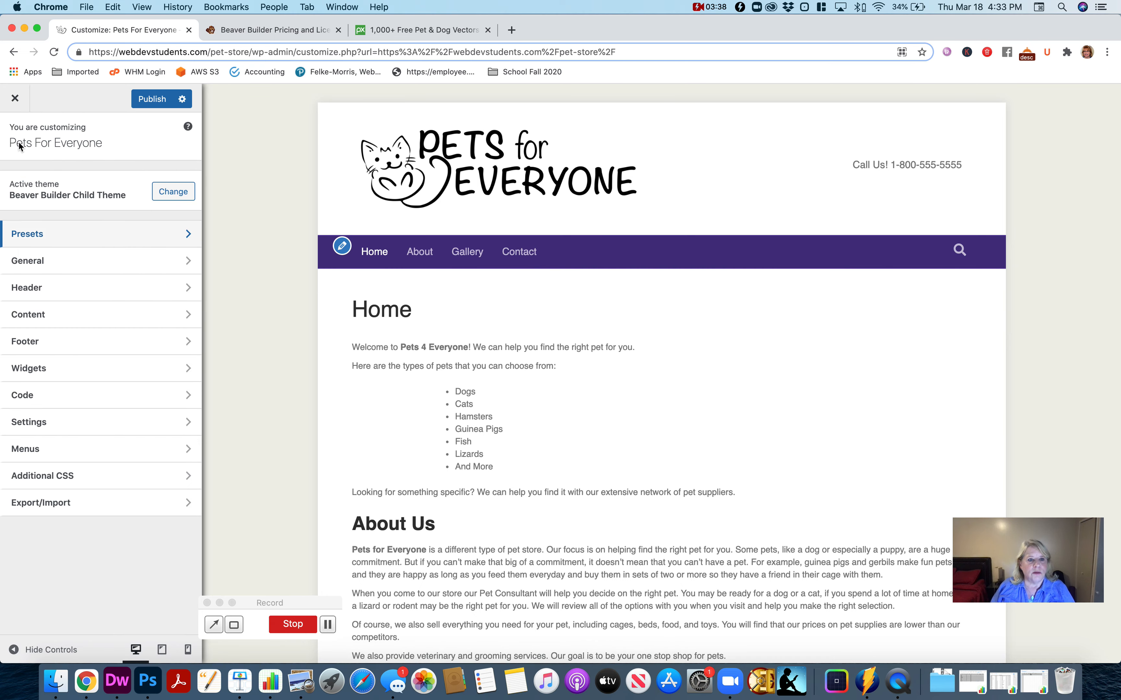
click(114, 260)
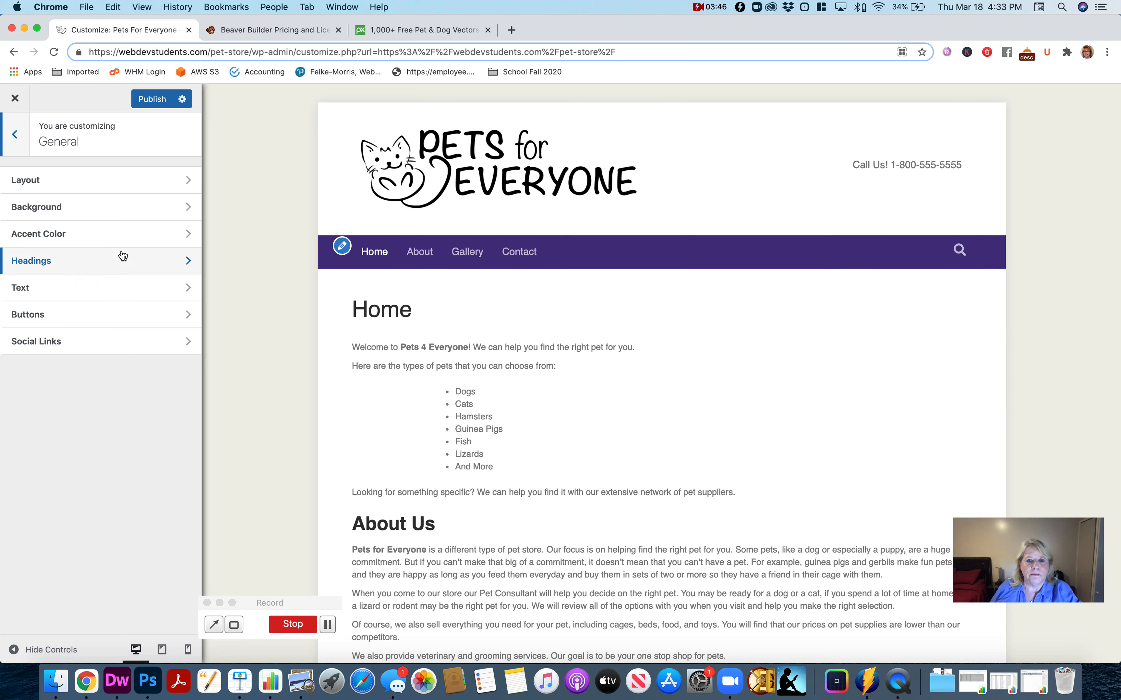
click(106, 182)
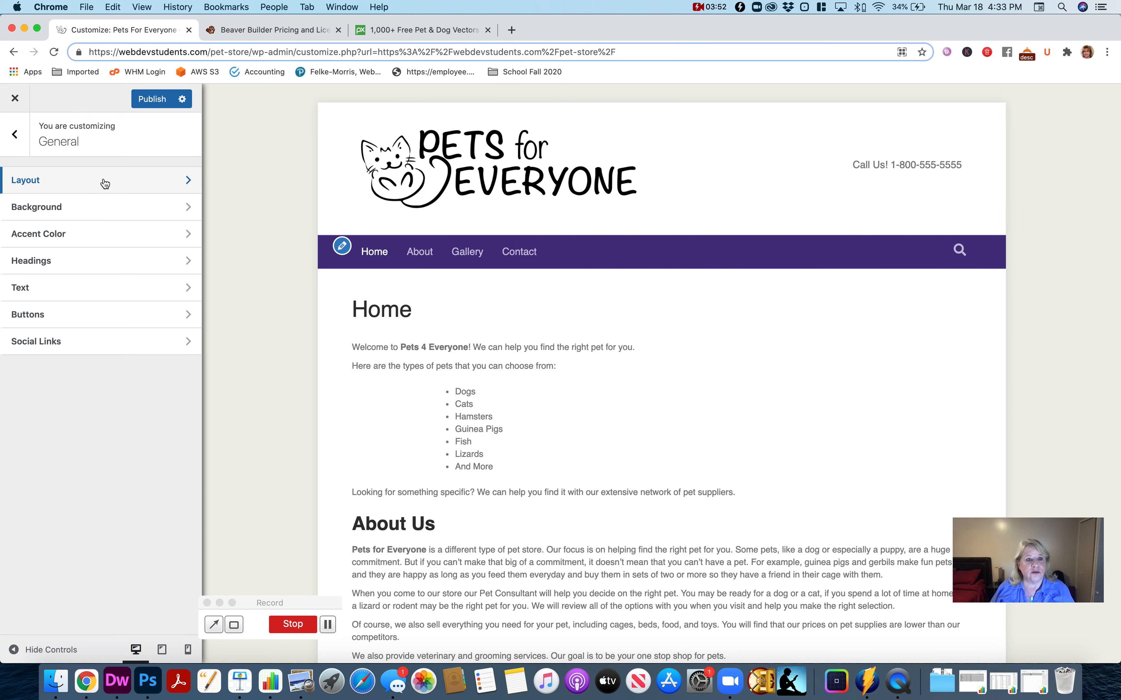
click(106, 201)
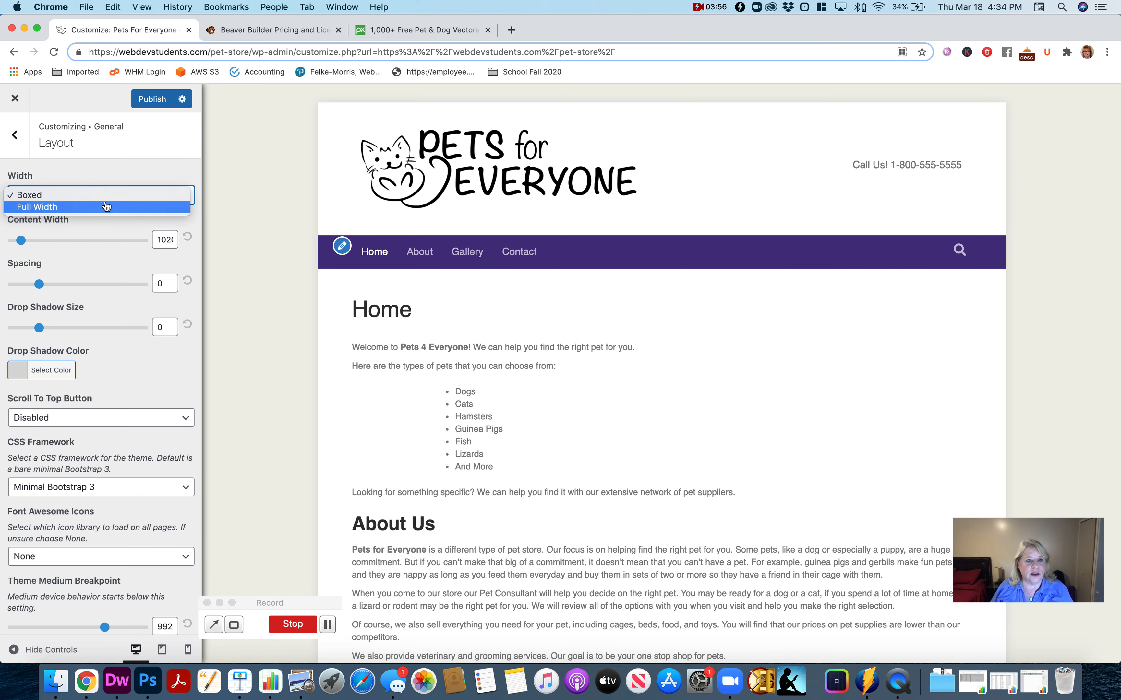
click(107, 207)
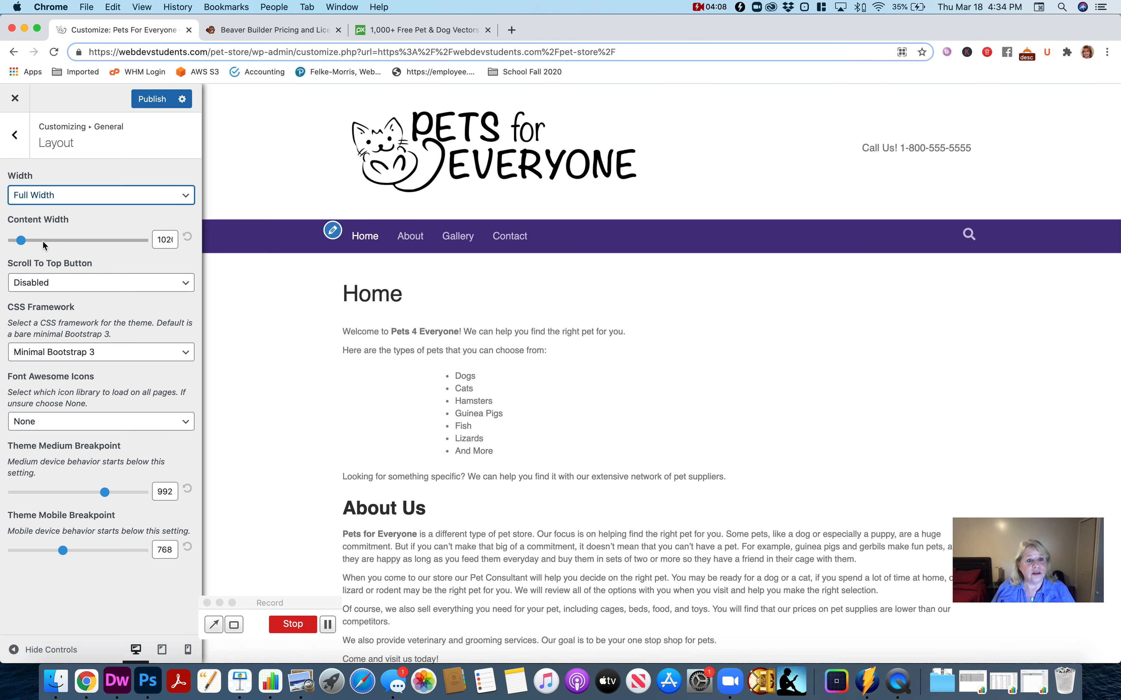
- Set the layout's content width to 1200
drag(26, 246, 45, 244)
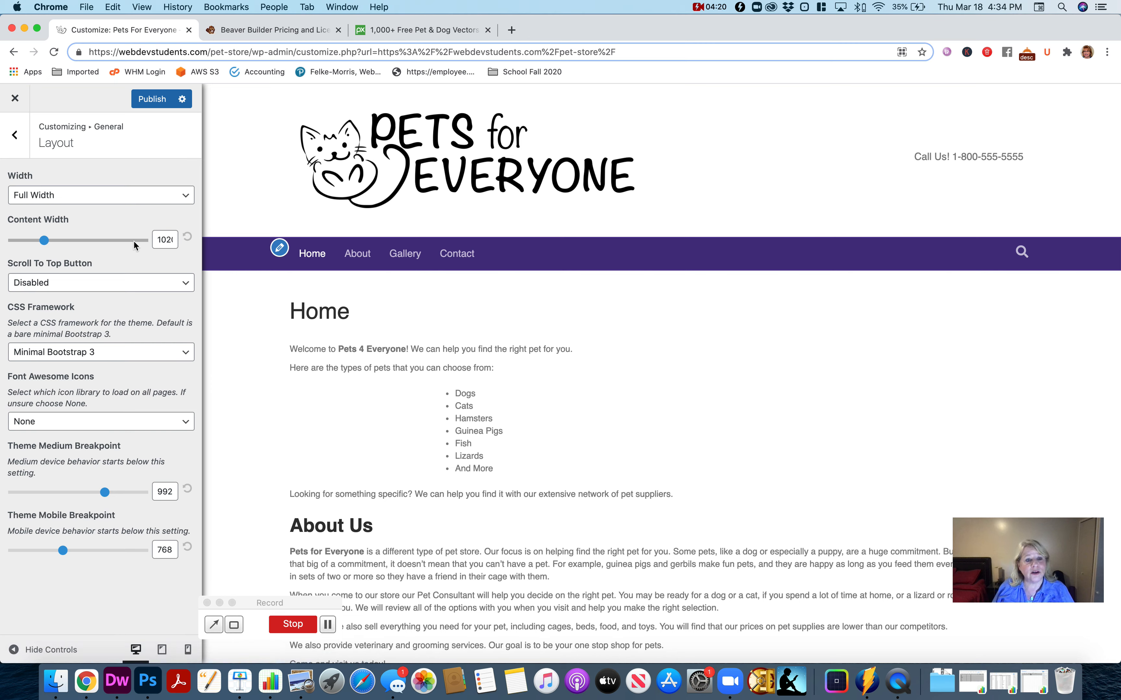
double_click(164, 240)
text(1)
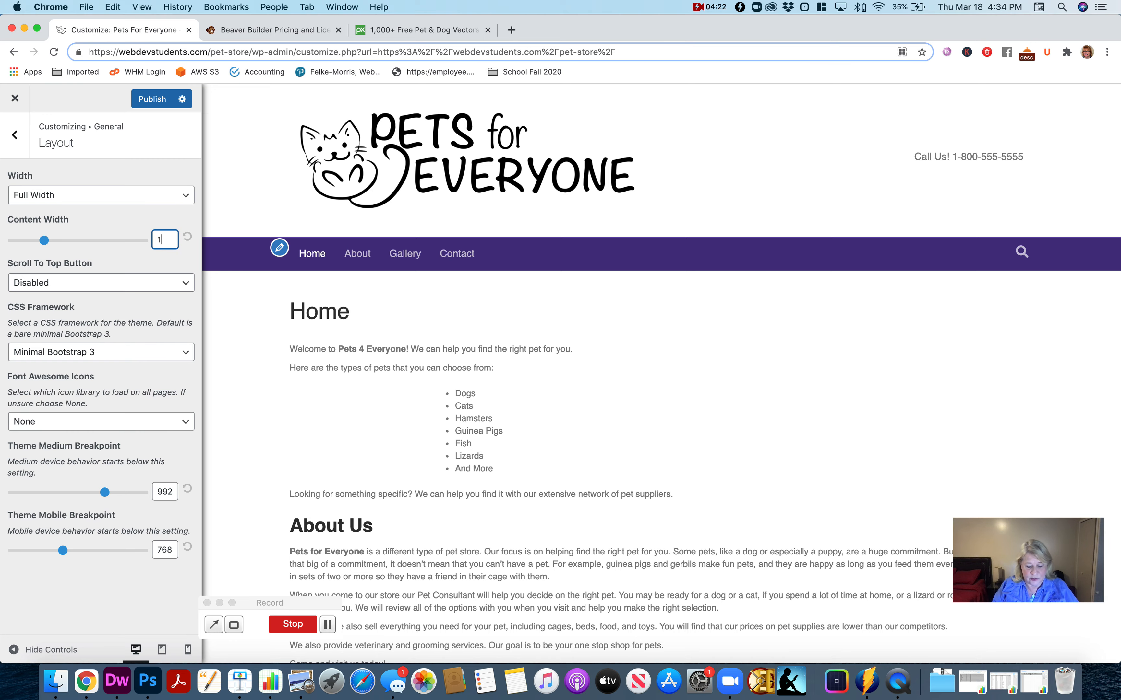
text(200)
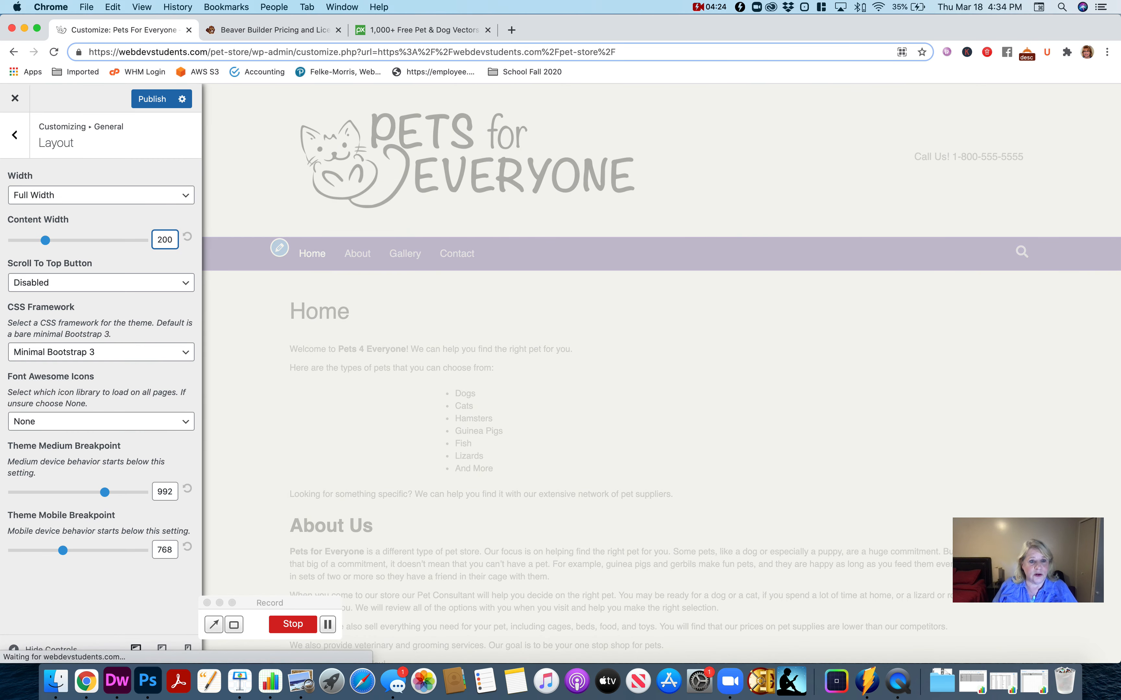
- Look through the layout's Scroll To Top Button options and choose Disabled
click(167, 255)
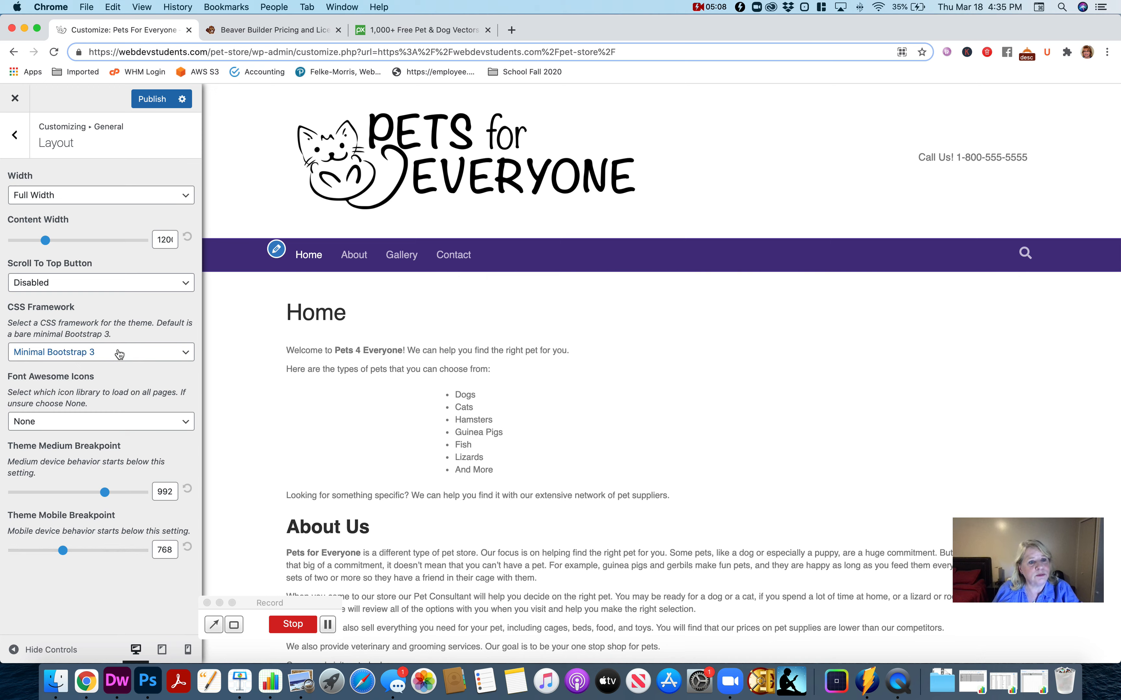
click(128, 290)
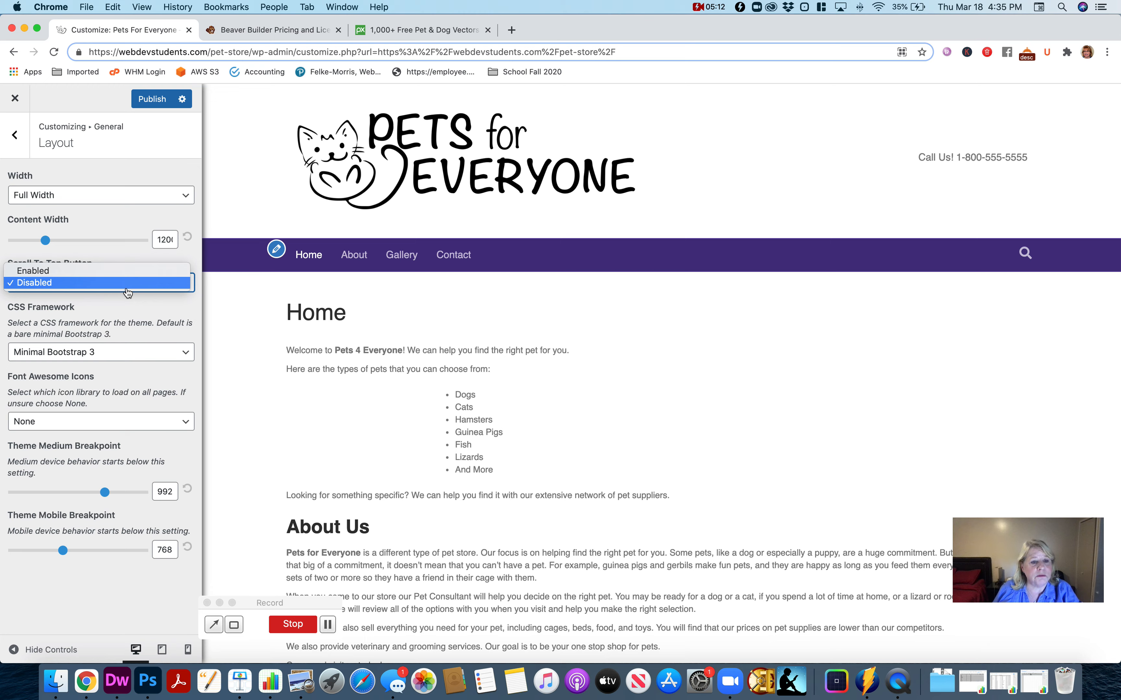
click(127, 292)
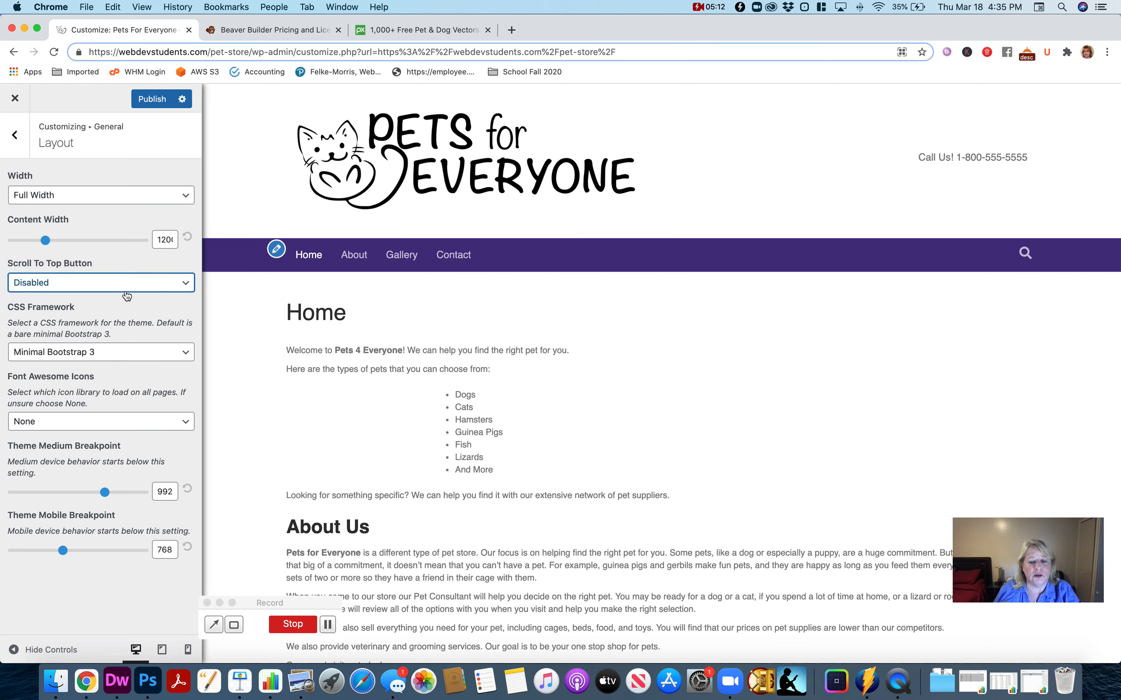
- Set the theme's general background color to white, #ffffff
click(17, 139)
click(113, 208)
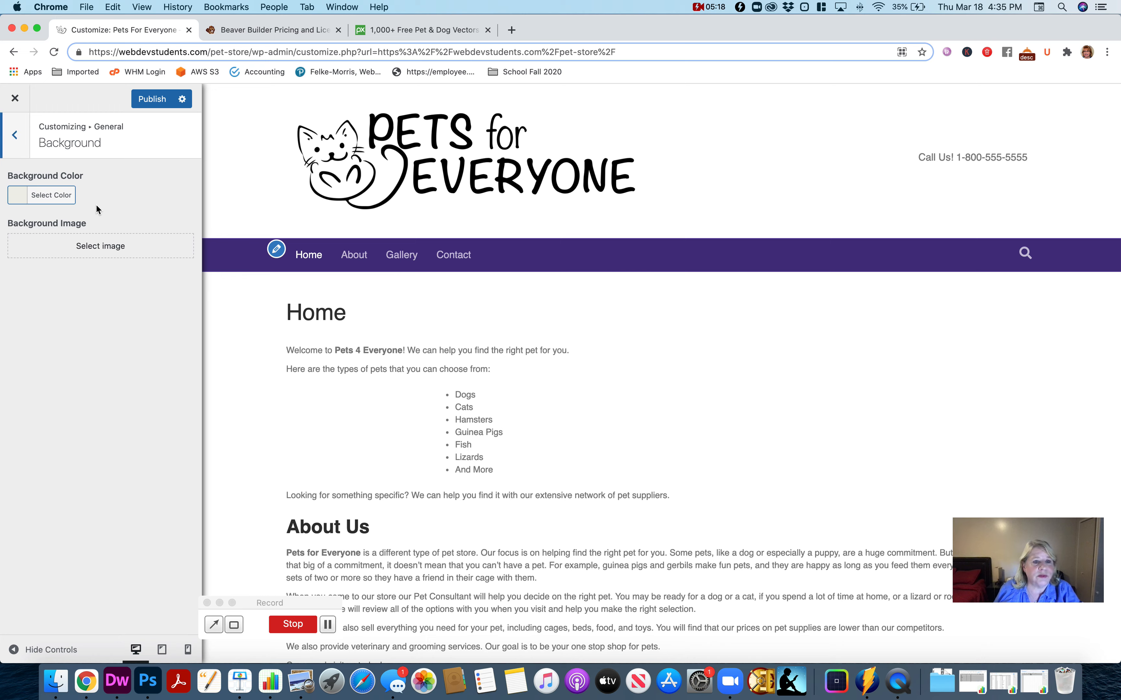
click(48, 195)
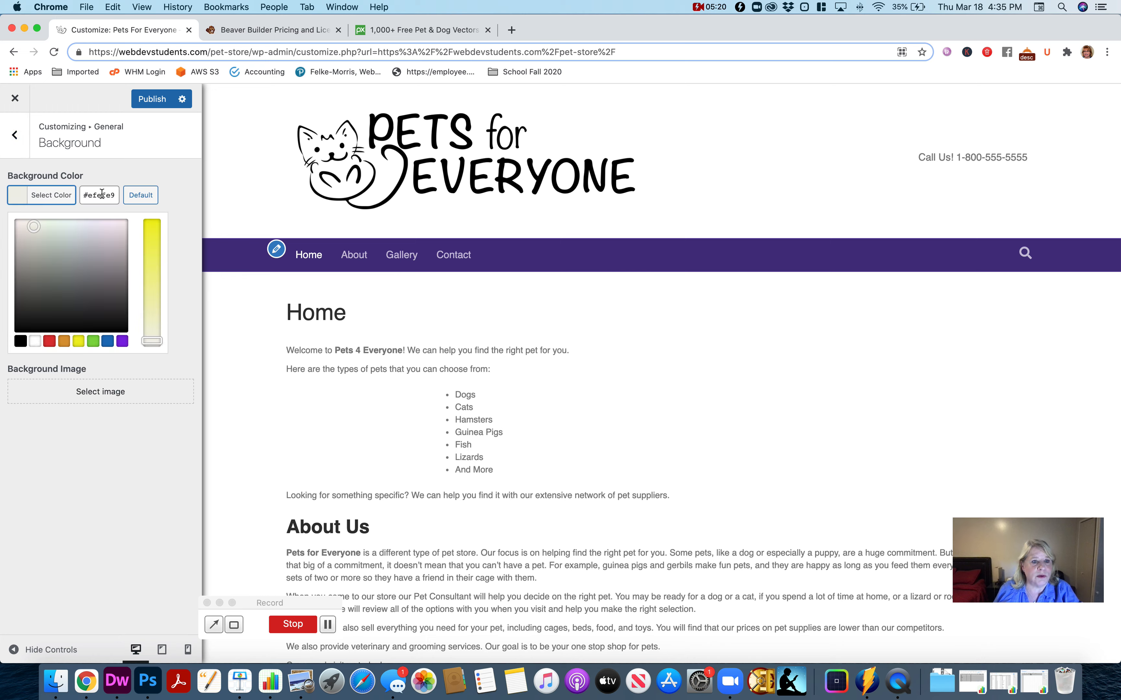
double_click(101, 195)
text(ffffff)
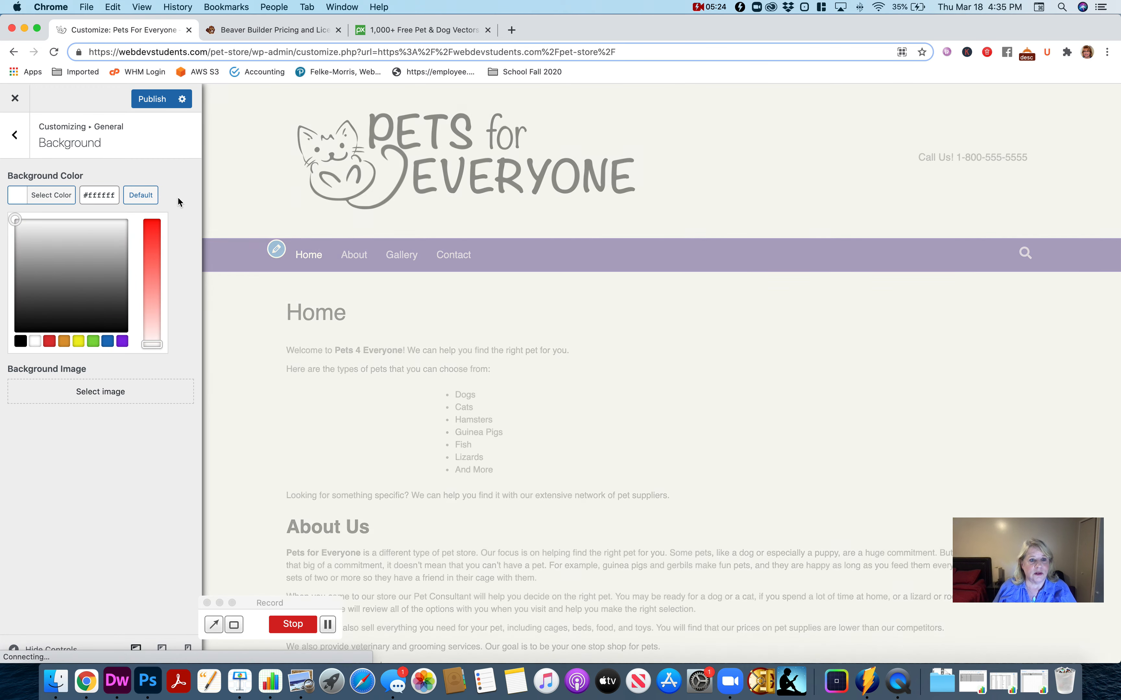
click(176, 199)
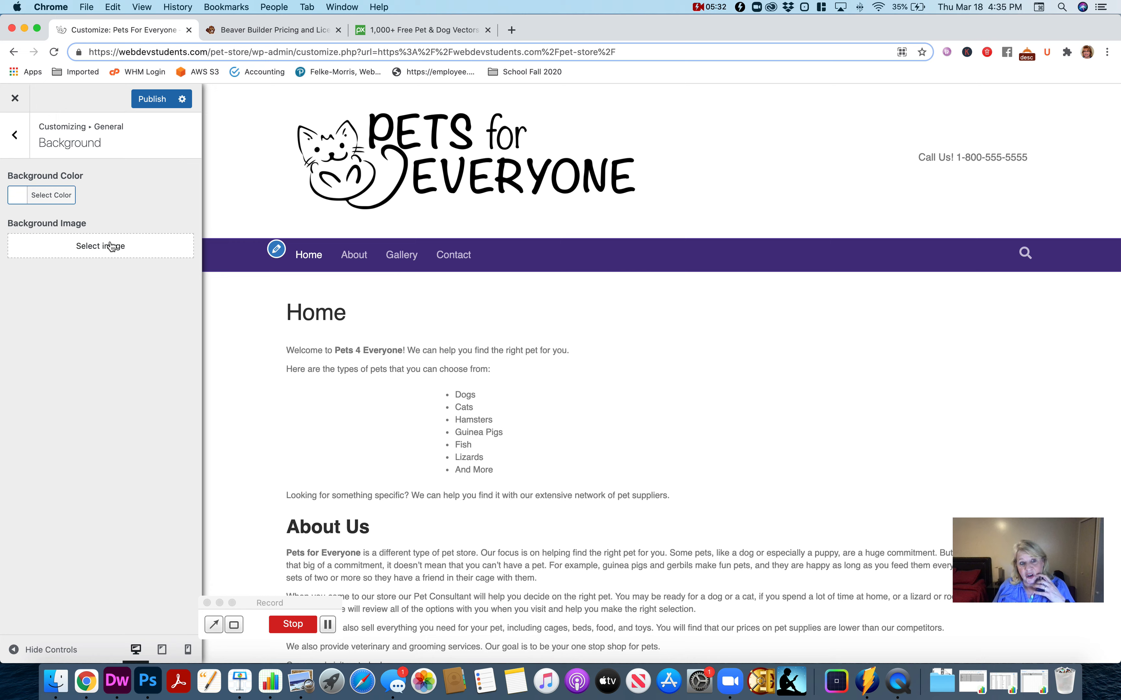
- Review the general accent color settings and examine the links and other accent-colored elements down the home page preview
click(14, 138)
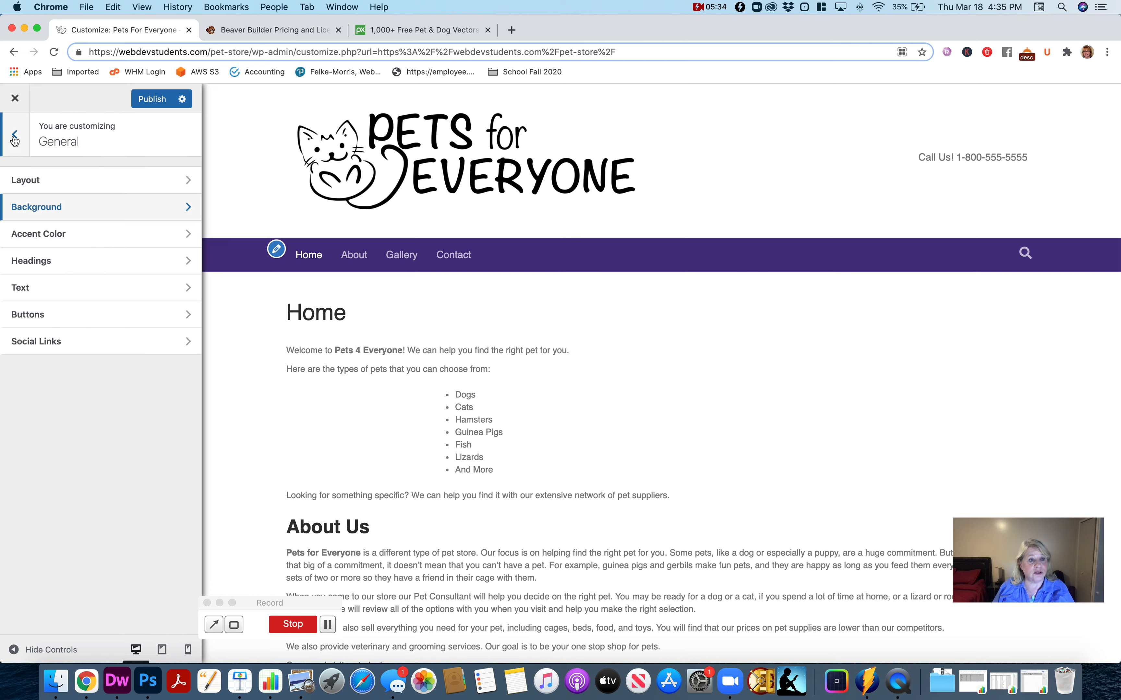
click(14, 138)
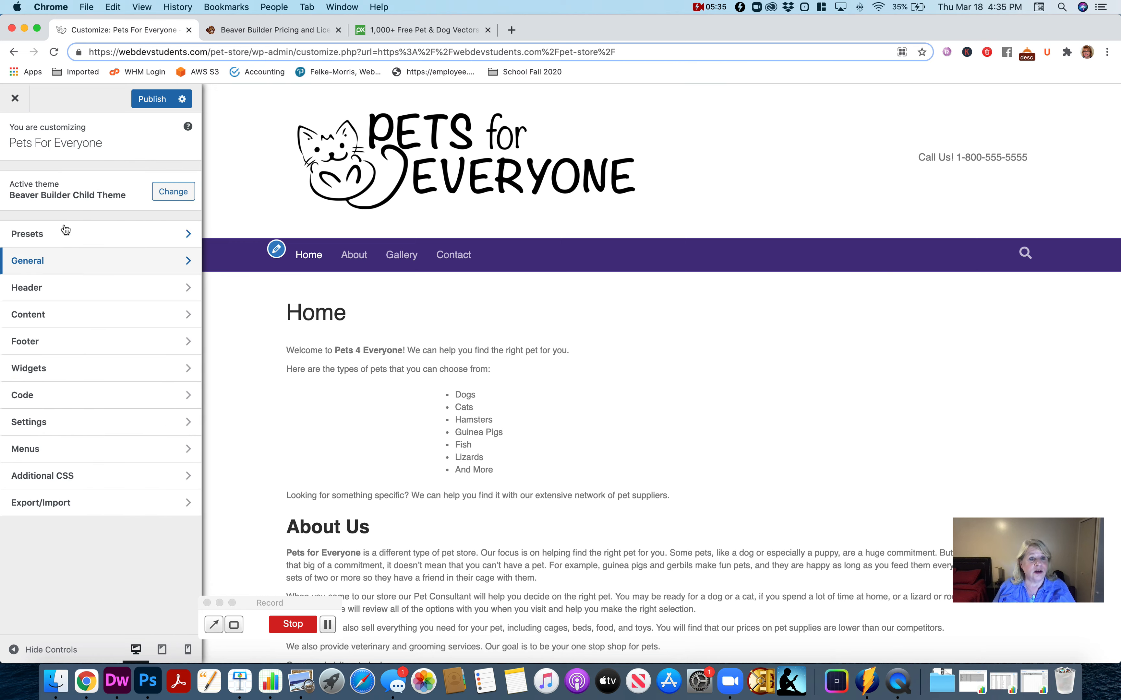
click(61, 271)
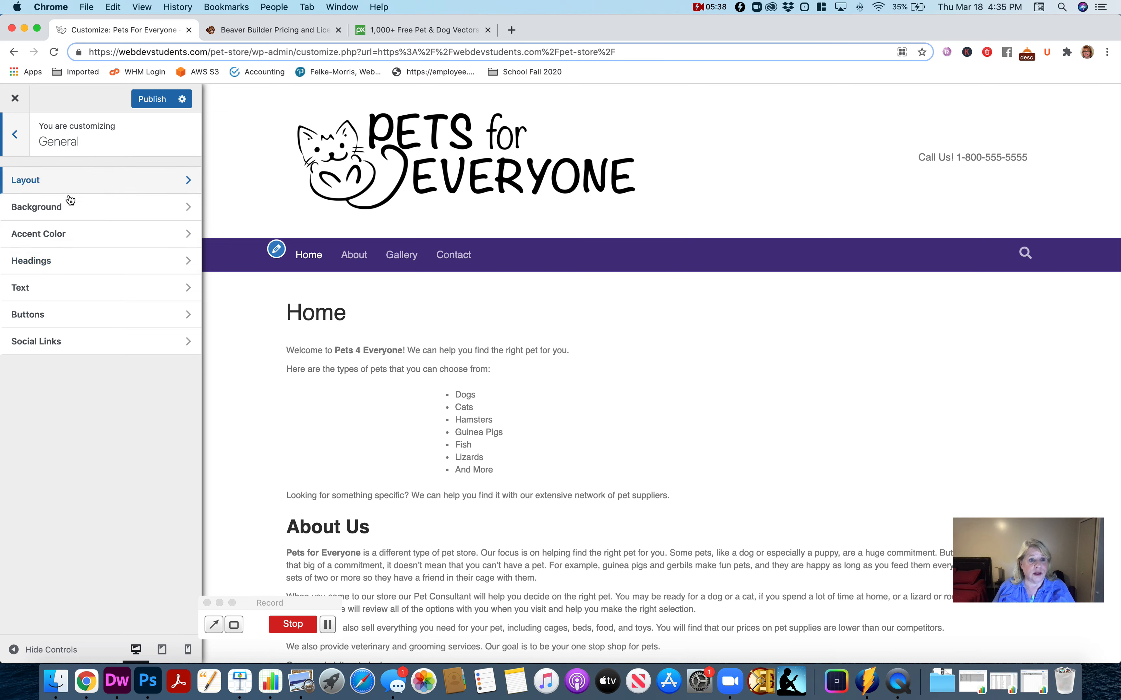
click(75, 237)
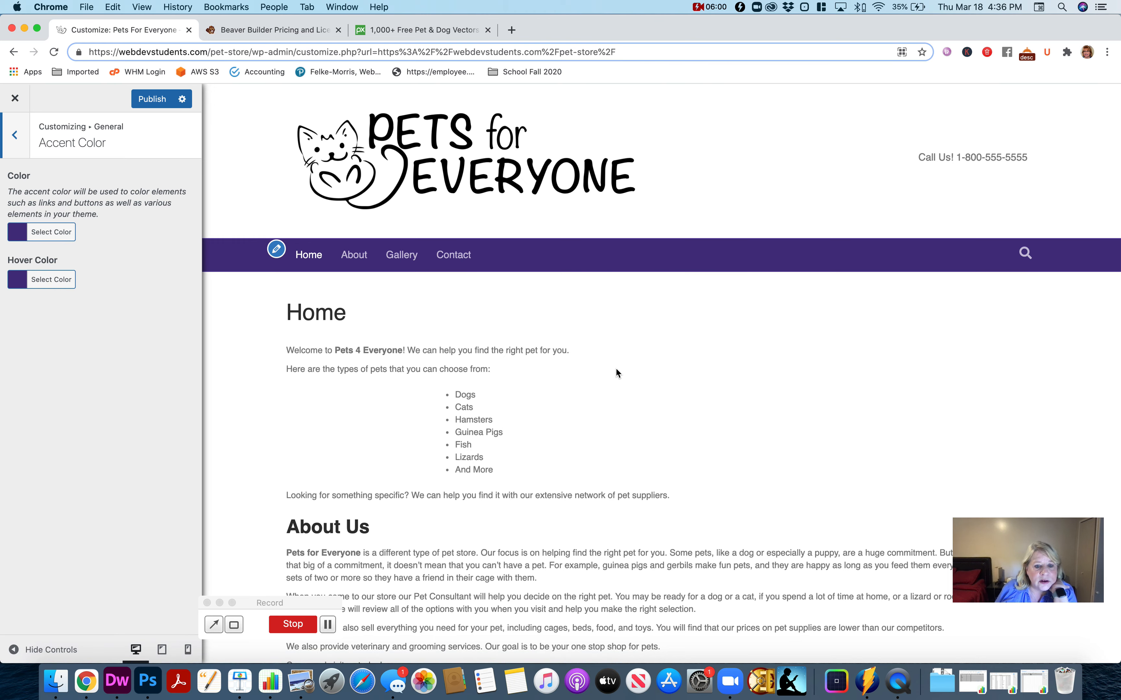
scroll(615, 366, down, 5)
scroll(614, 372, down, 4)
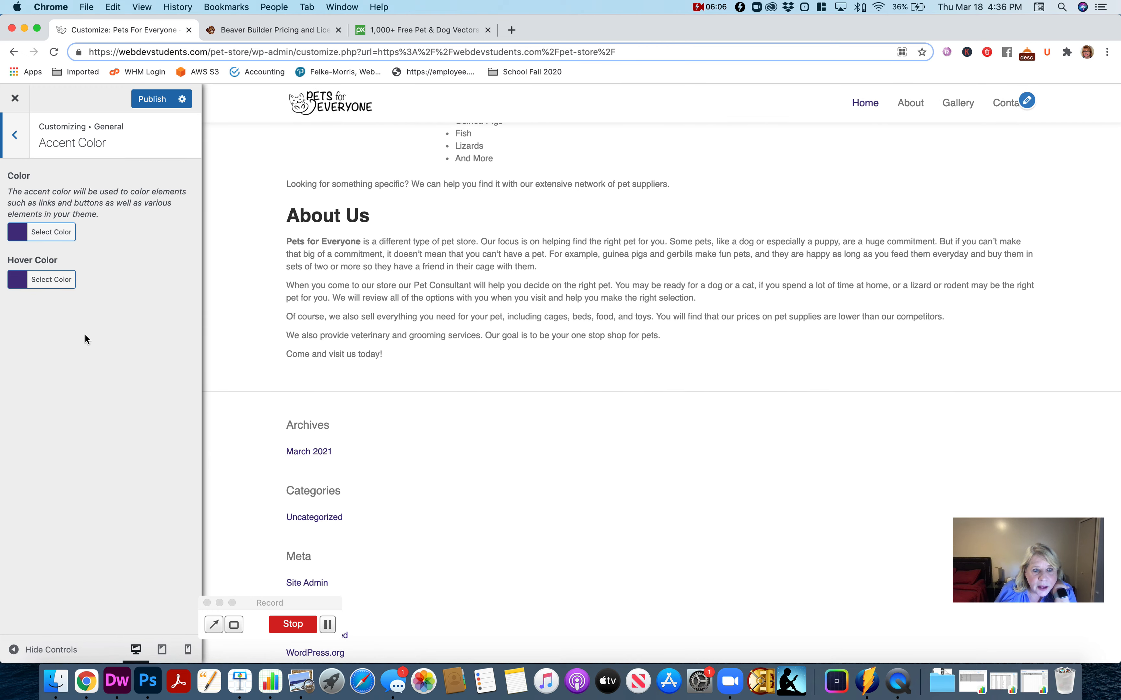
scroll(316, 302, up, 9)
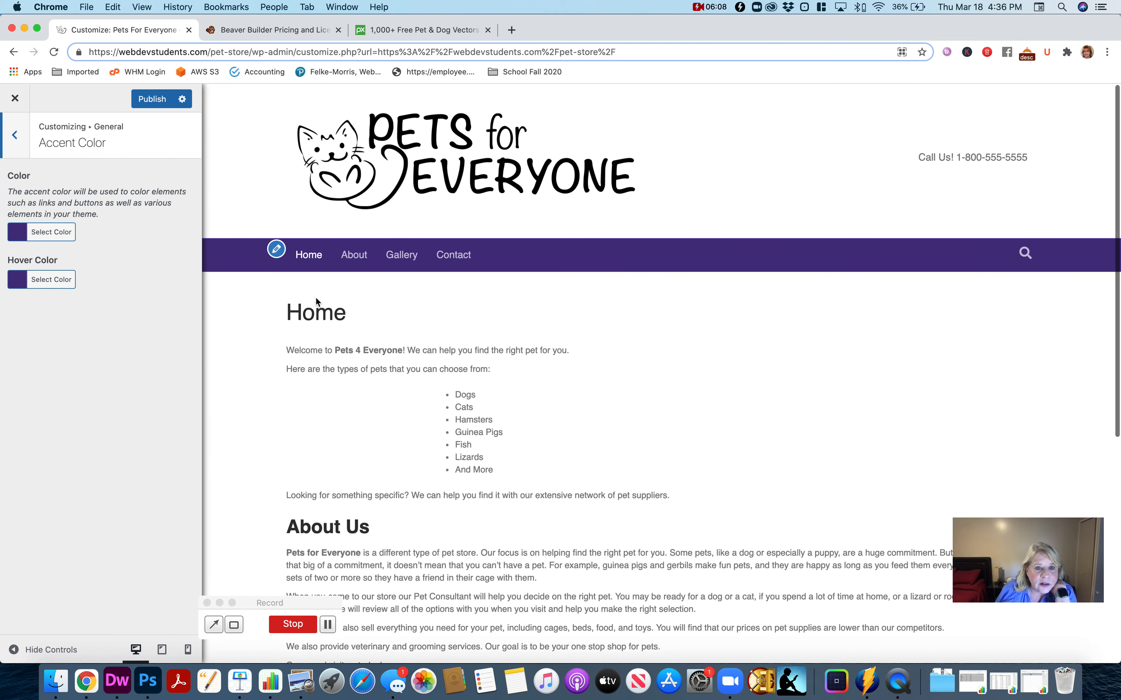
click(15, 135)
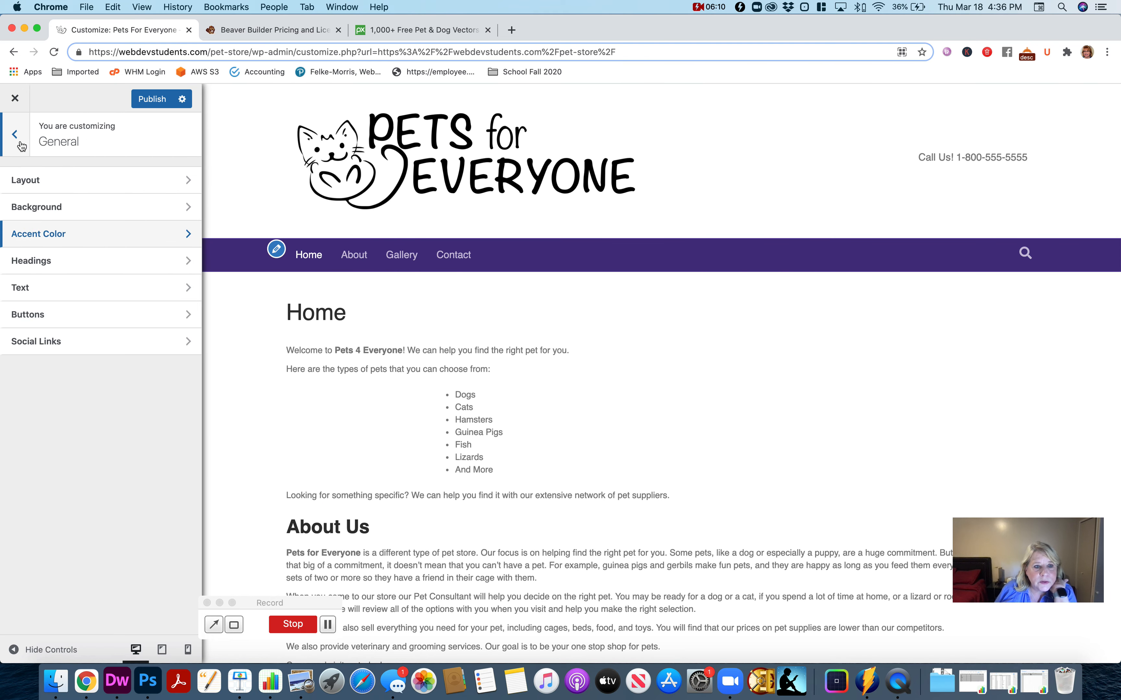
- Set the font family of all headings to Verdana in the theme's general heading settings
click(88, 269)
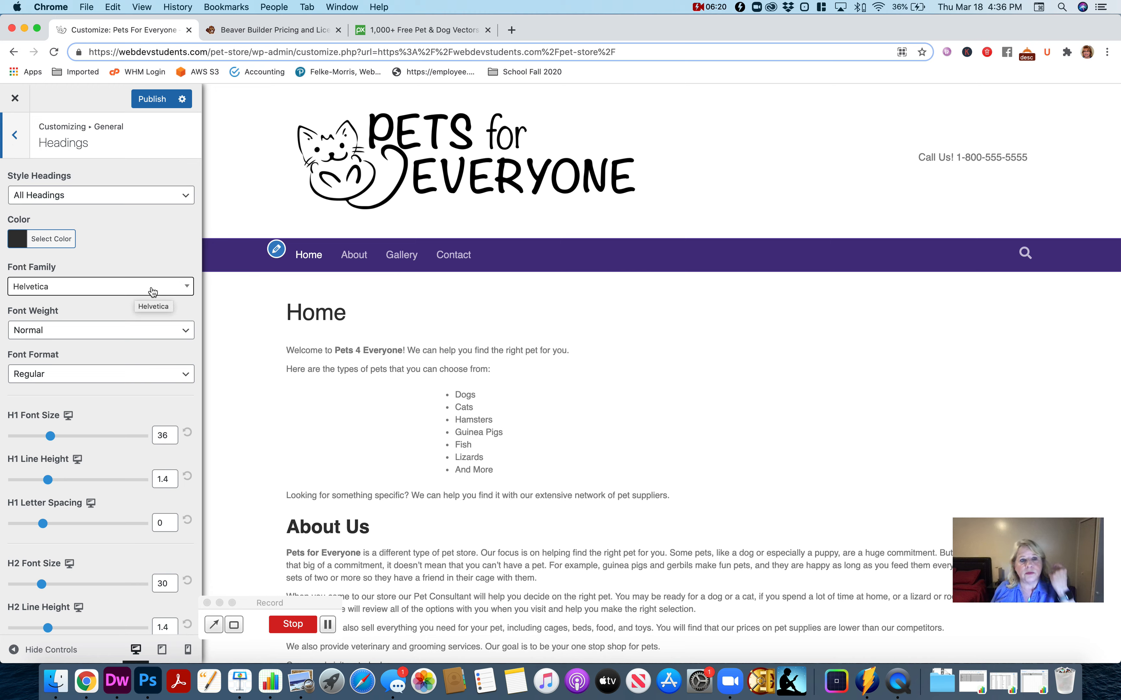
click(512, 29)
click(360, 50)
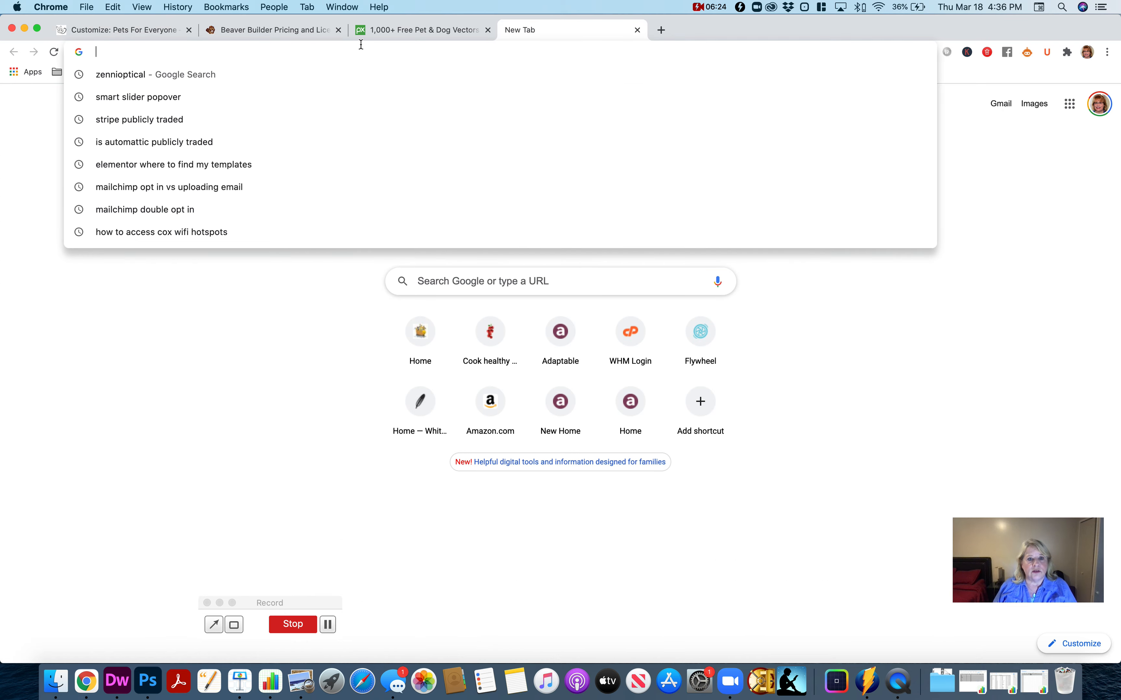
click(138, 35)
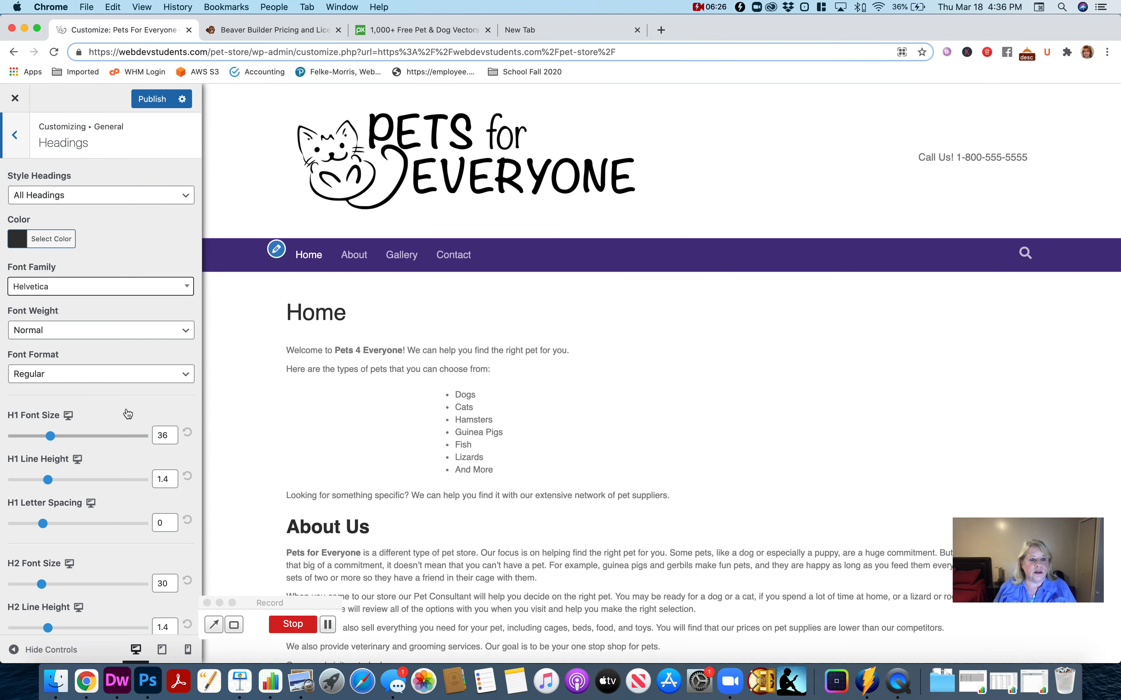
click(120, 292)
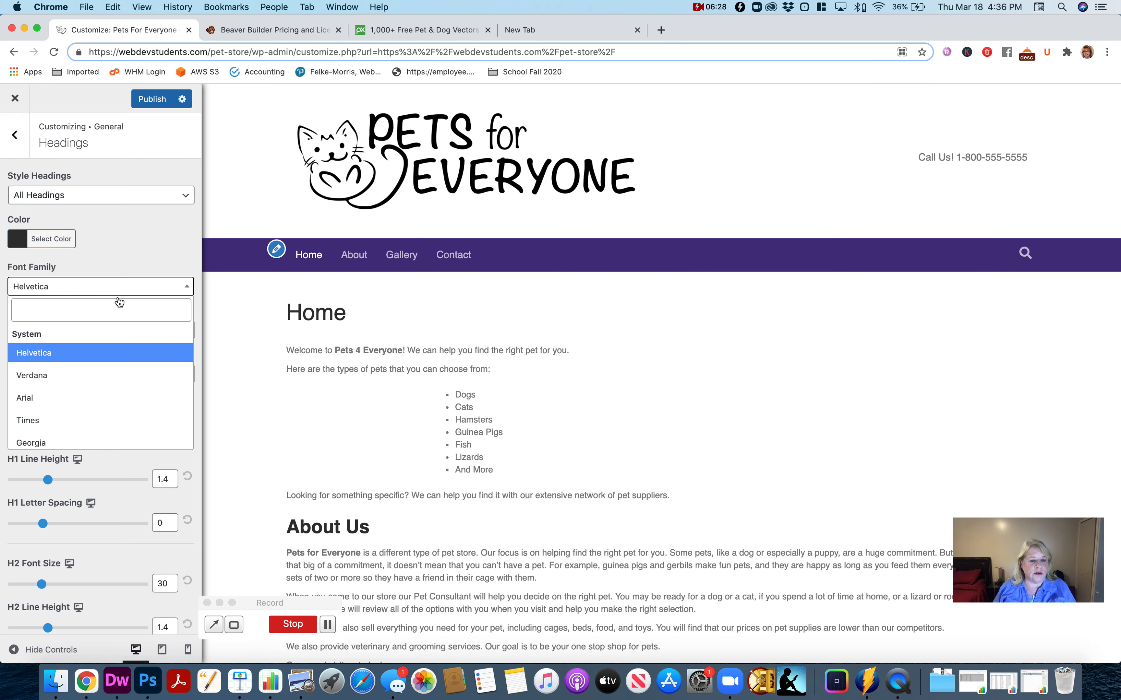
click(82, 376)
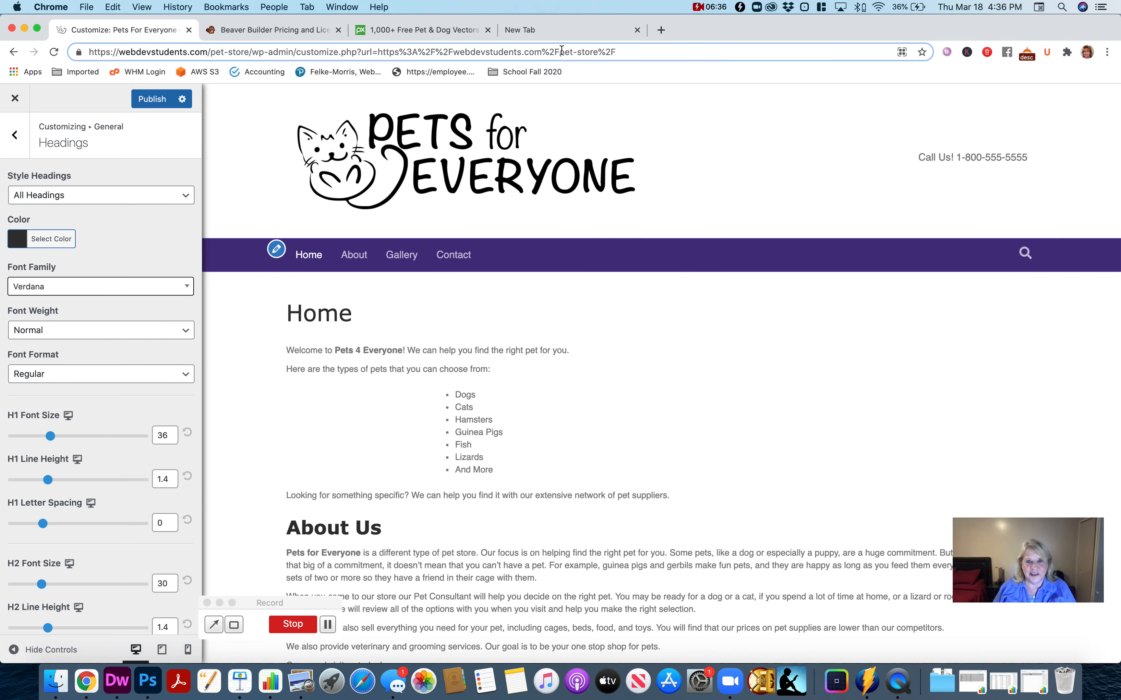
- Open the Google Fonts site, fonts.google.com, in a separate browser tab
click(564, 30)
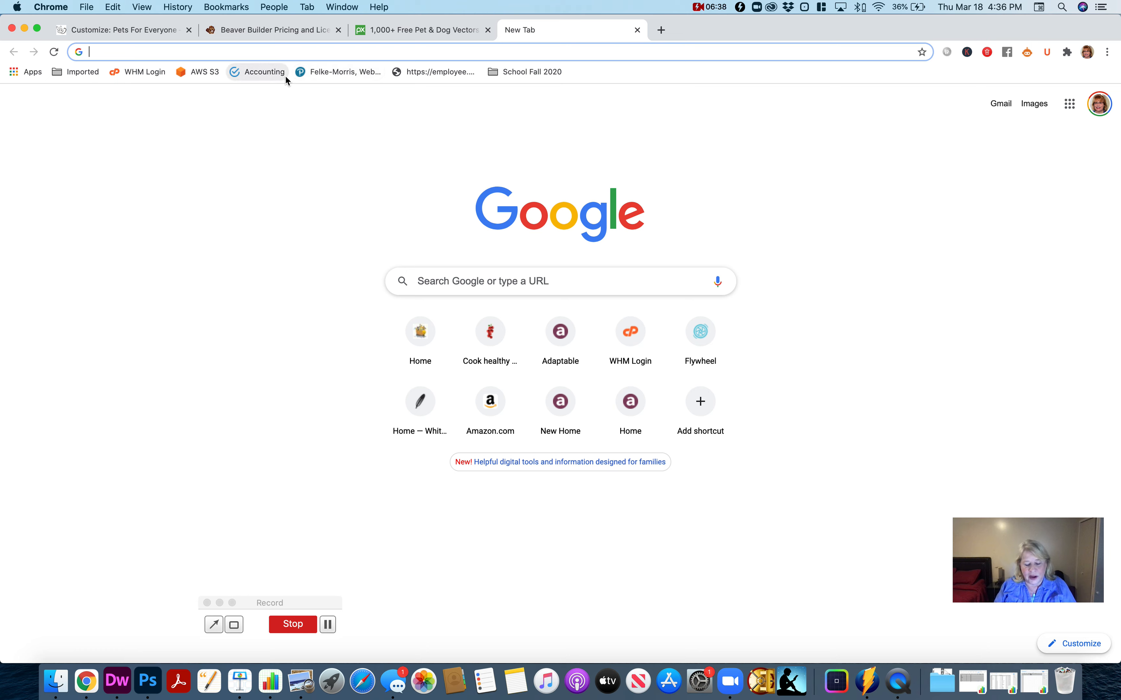
text(fonts)
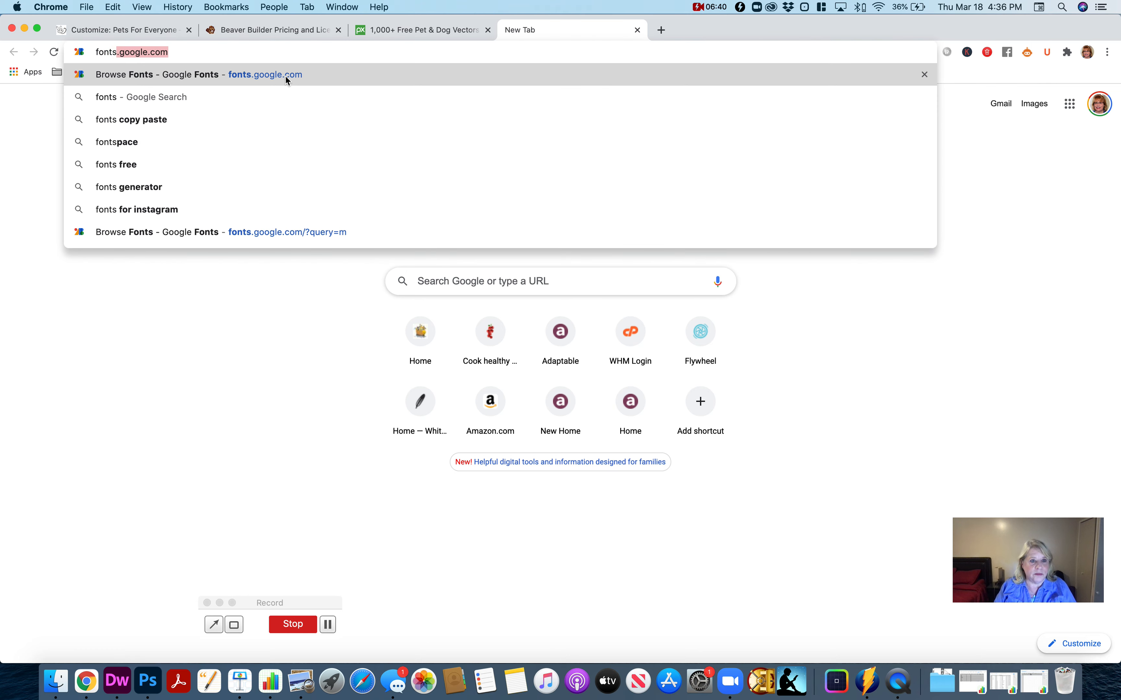
text(.google.com)
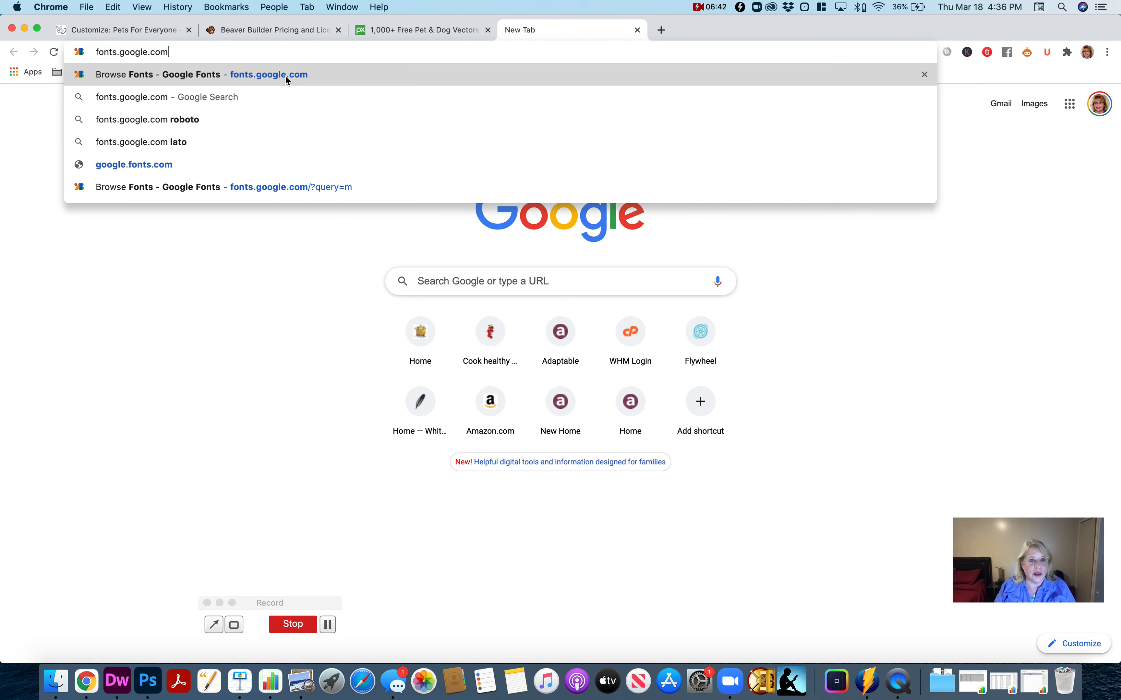
click(286, 76)
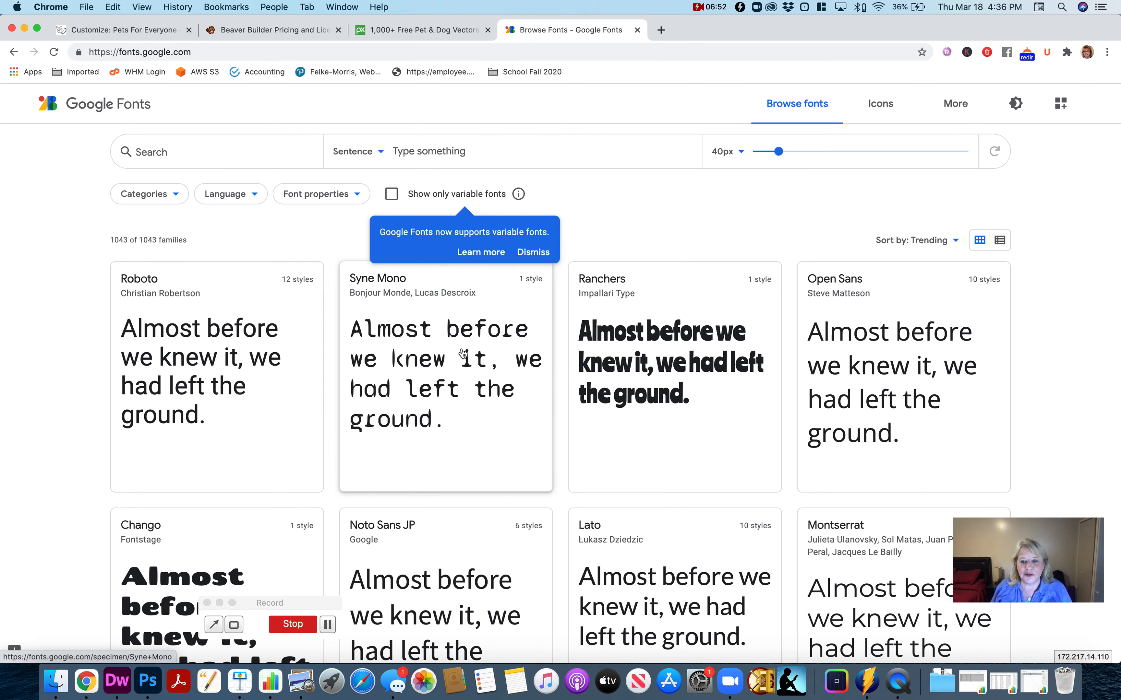
- Browse the trending font families in the Google Fonts catalog and compare their sample text
scroll(406, 368, down, 1)
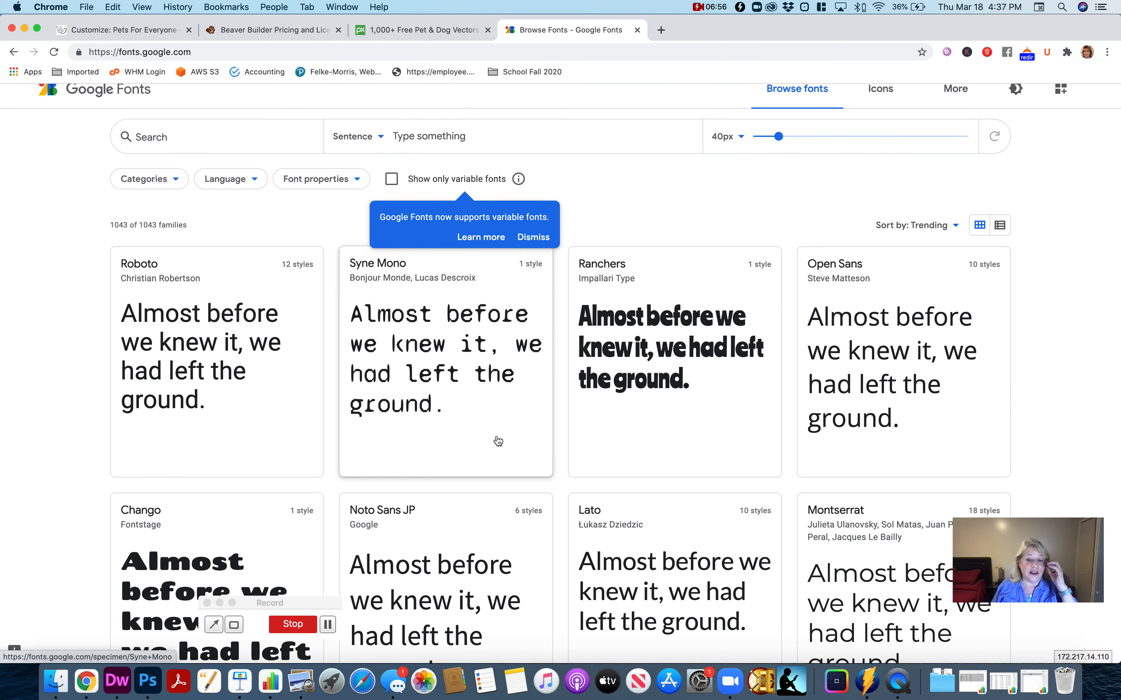
scroll(496, 440, down, 3)
scroll(456, 454, up, 3)
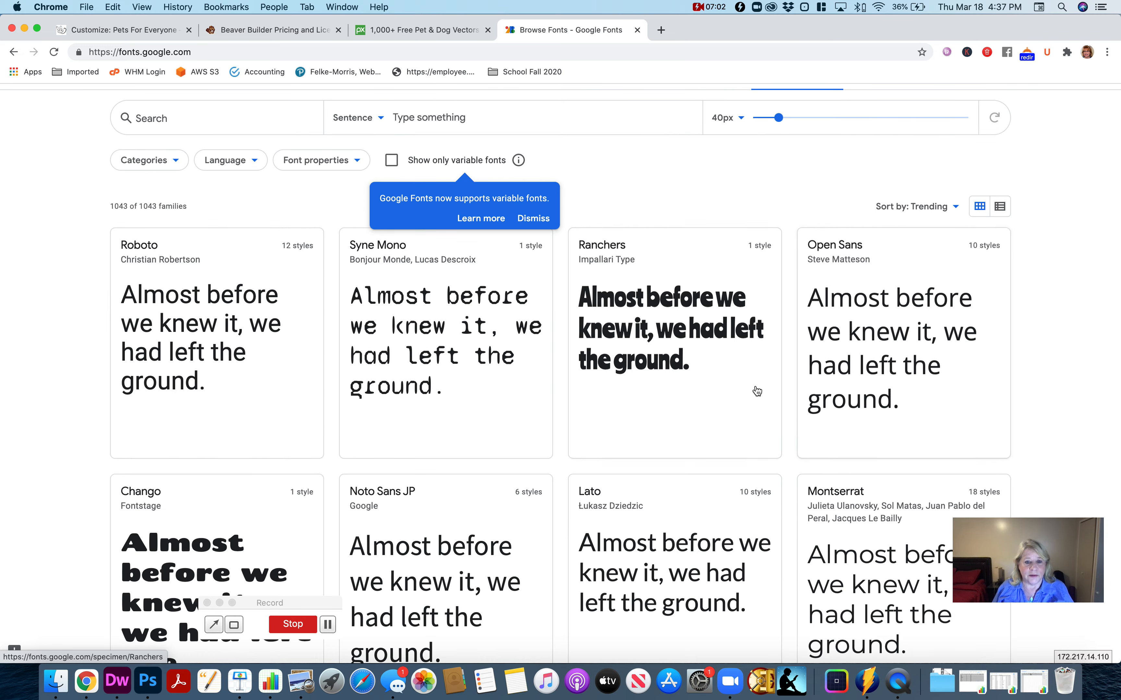
scroll(753, 391, down, 5)
scroll(751, 397, down, 10)
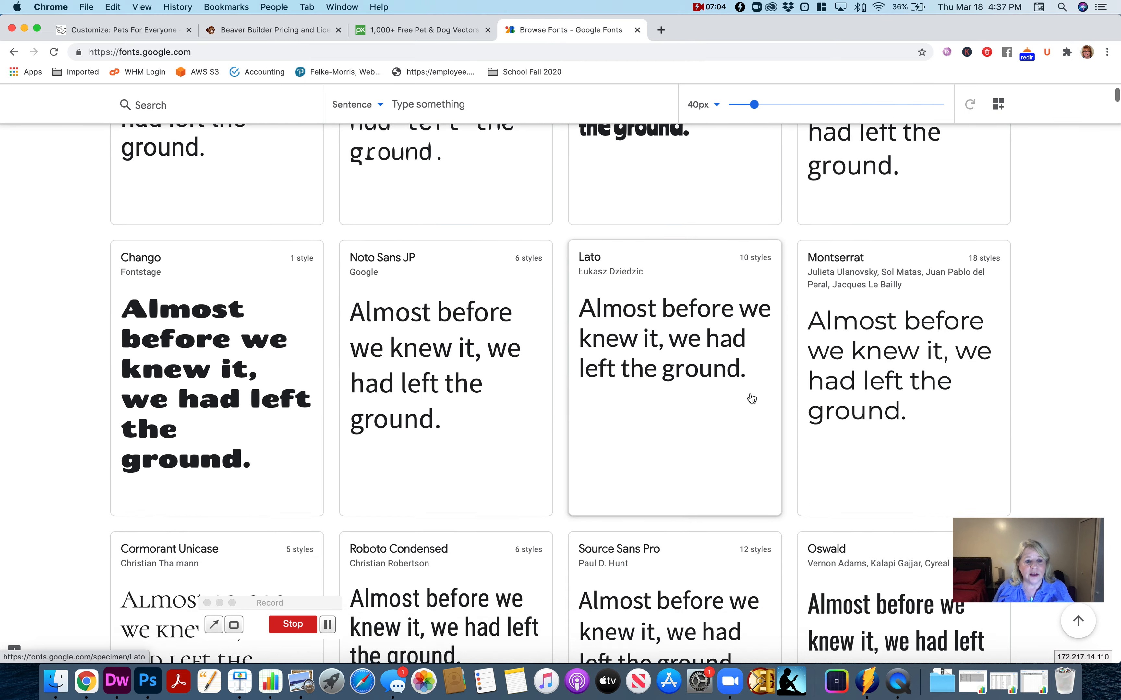
scroll(748, 403, down, 3)
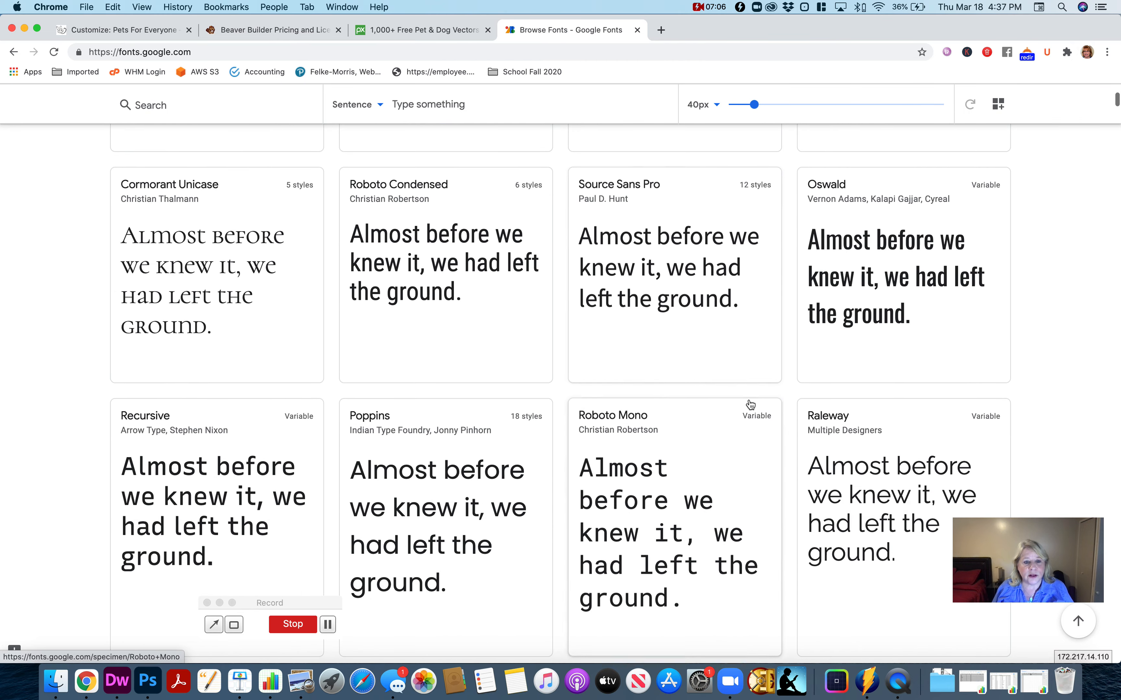
scroll(725, 453, down, 3)
scroll(725, 453, down, 2)
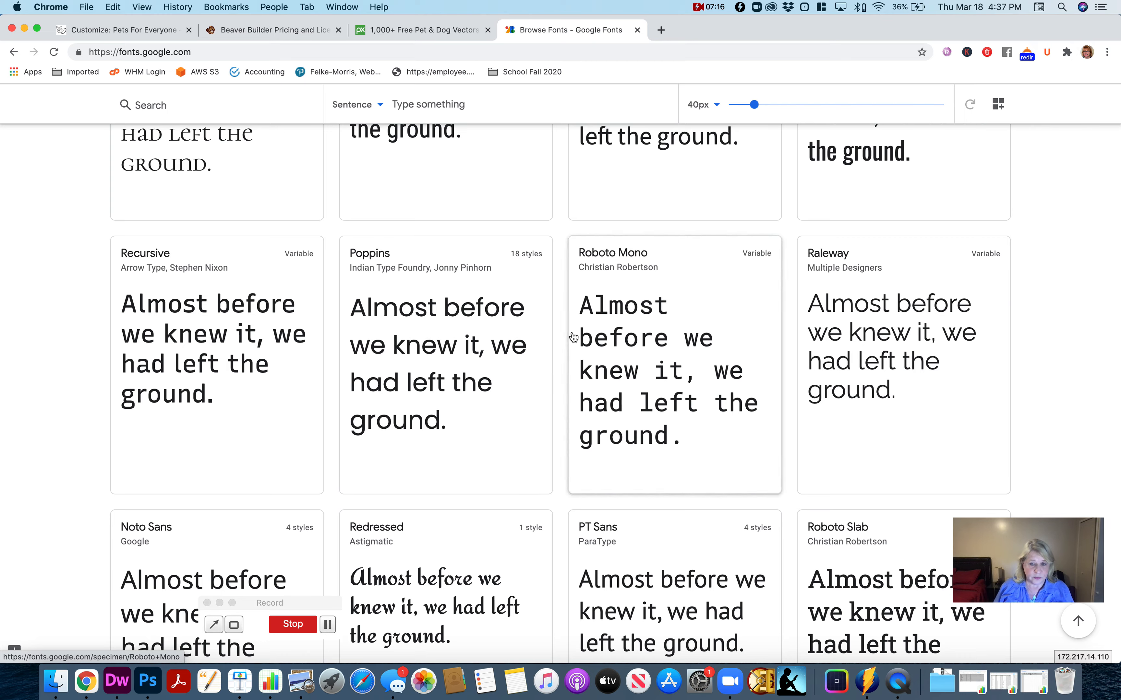
scroll(573, 335, up, 15)
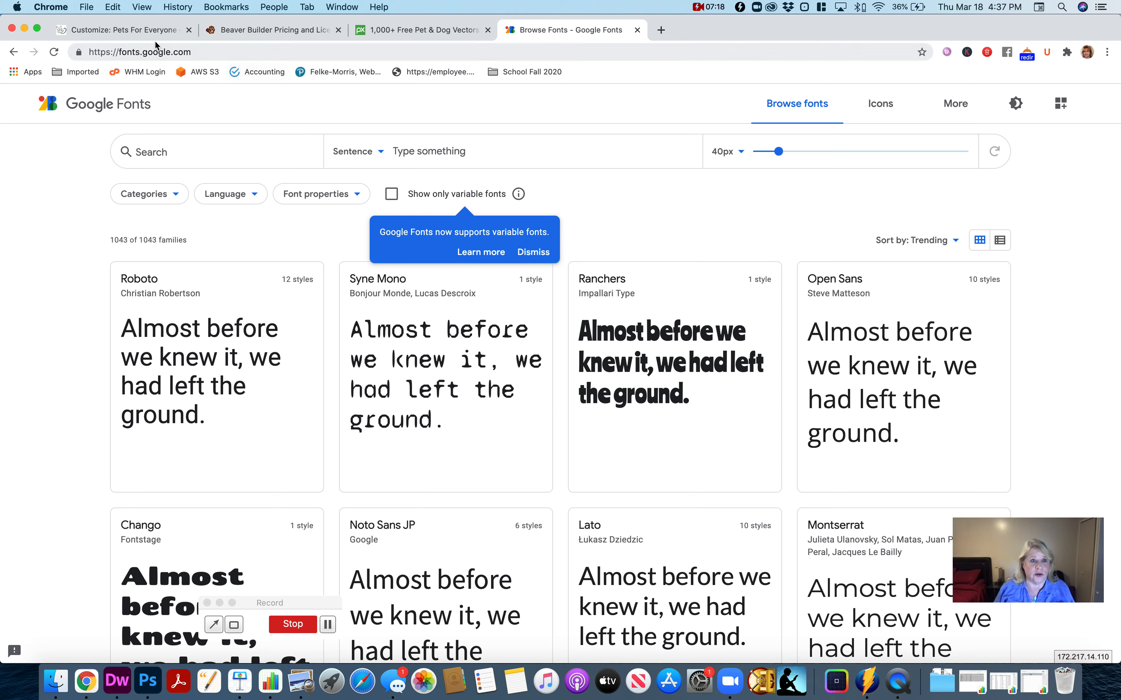
- Filter the Google Fonts catalog to the Handwriting category only, excluding Serif, Sans Serif, Display and Monospace
click(117, 31)
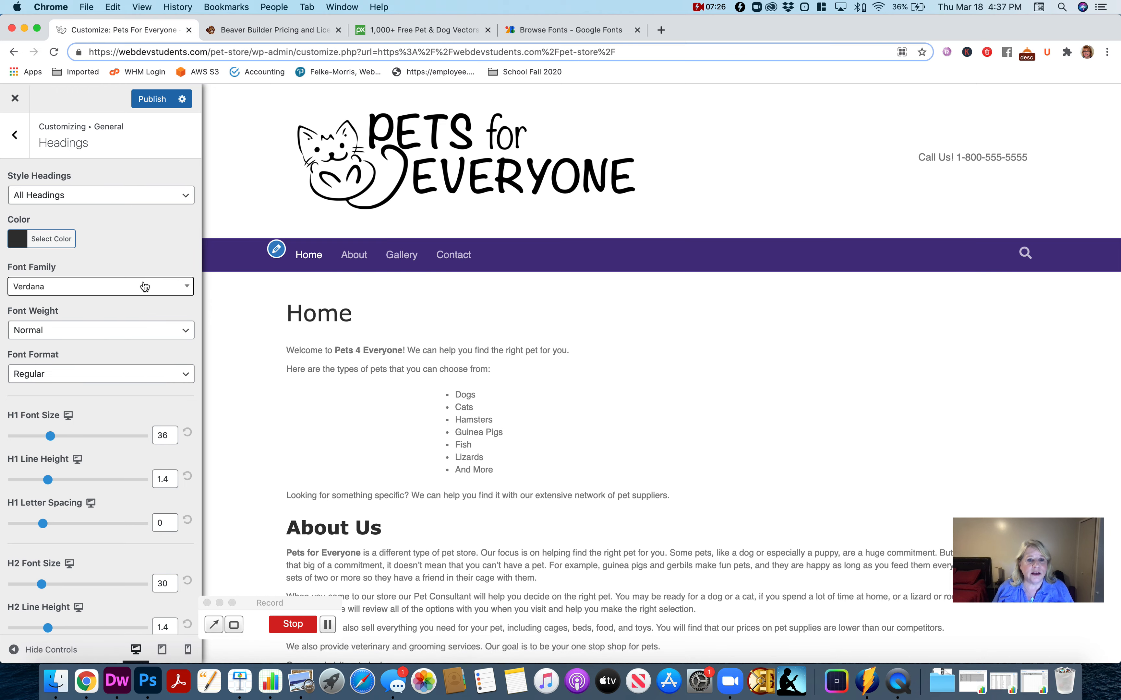
click(602, 33)
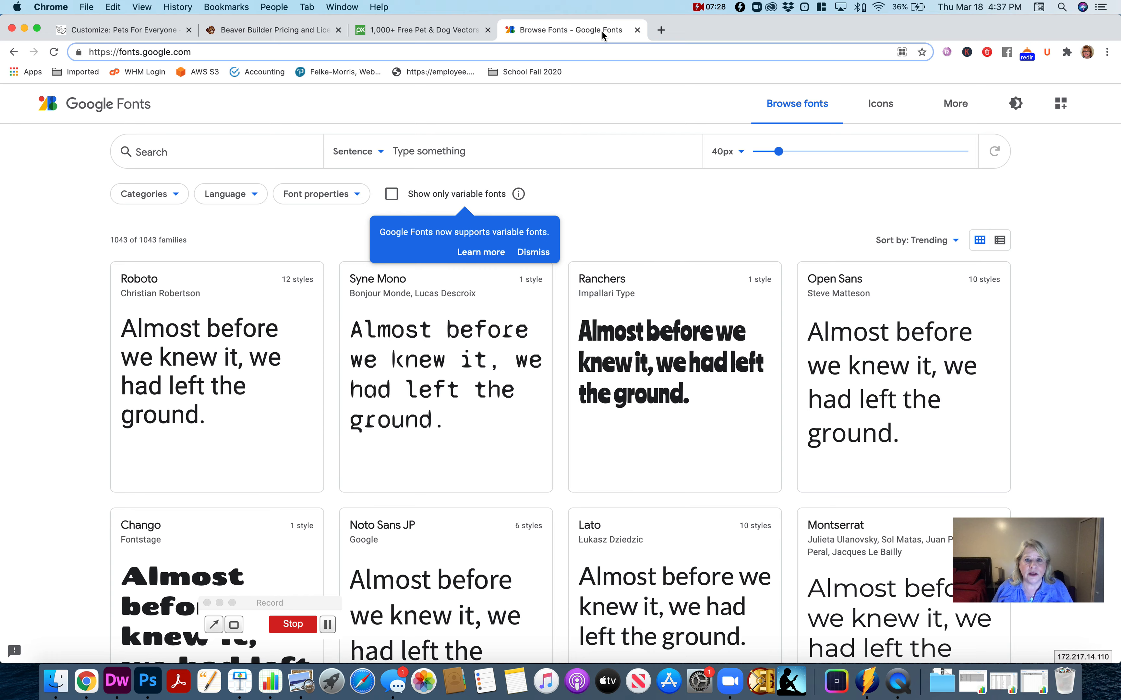
click(172, 196)
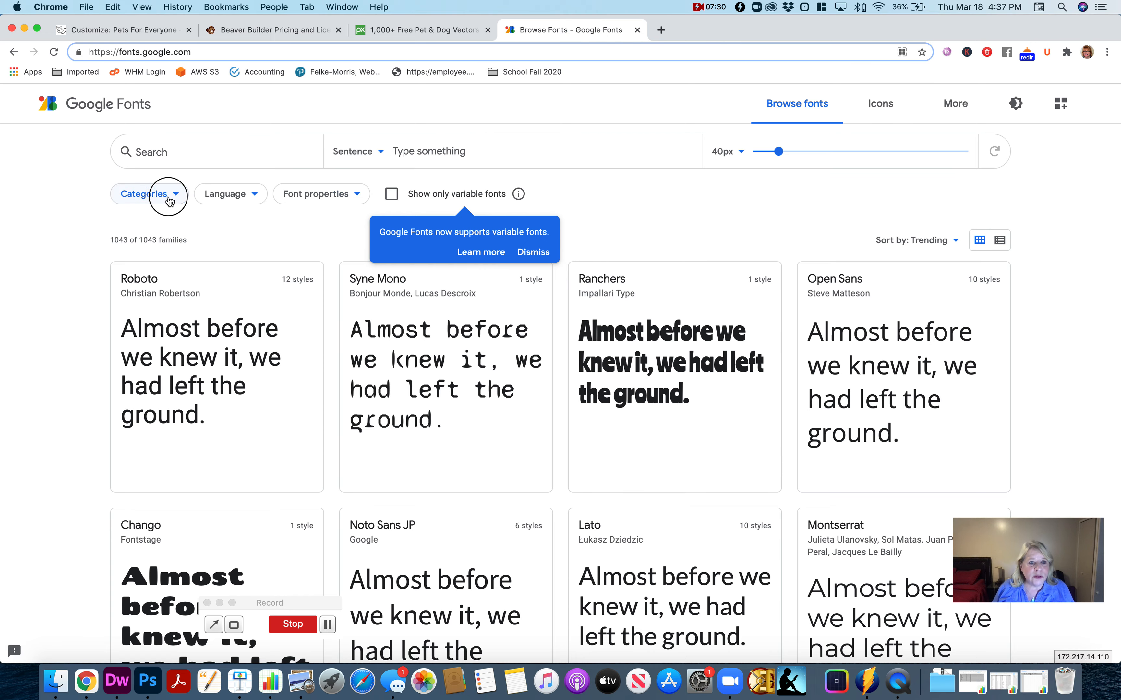
click(126, 306)
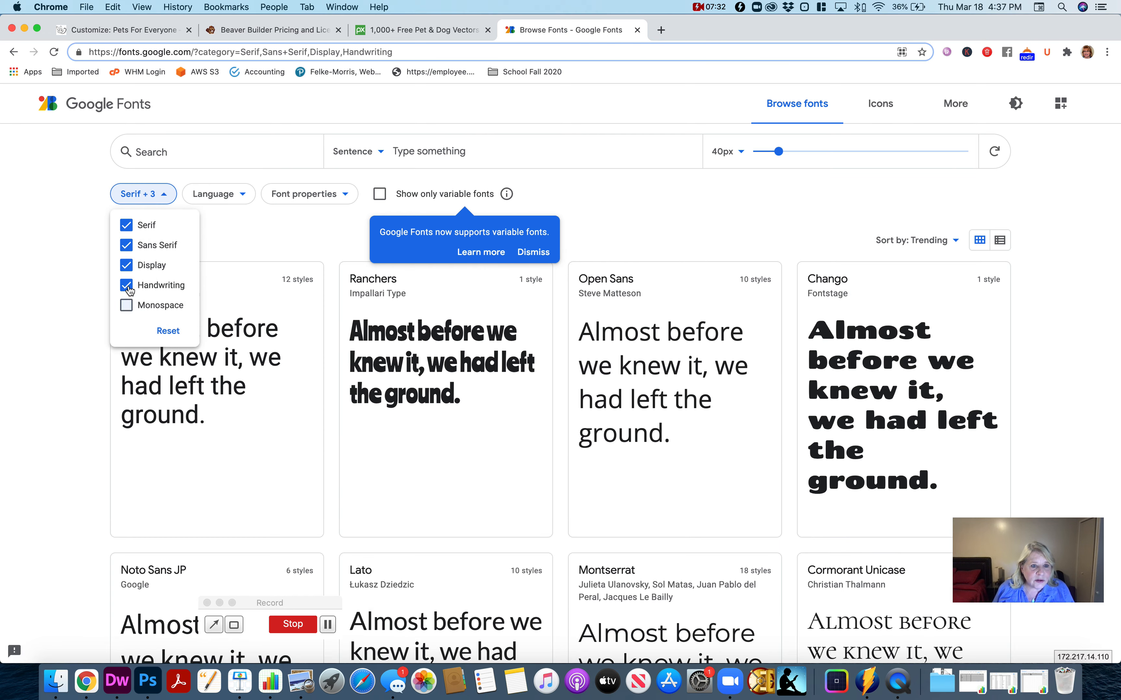
click(125, 265)
click(125, 245)
click(127, 227)
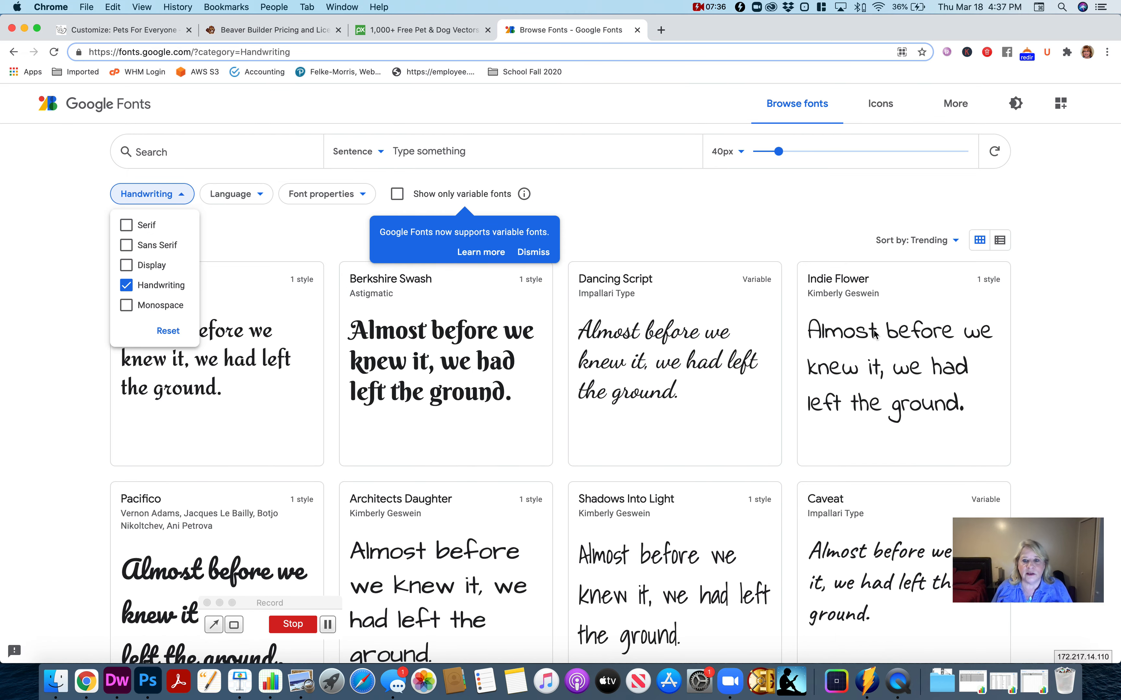
- Return to the Customizer browser tab and set the font family of all headings to Indie Flower
click(139, 30)
click(102, 292)
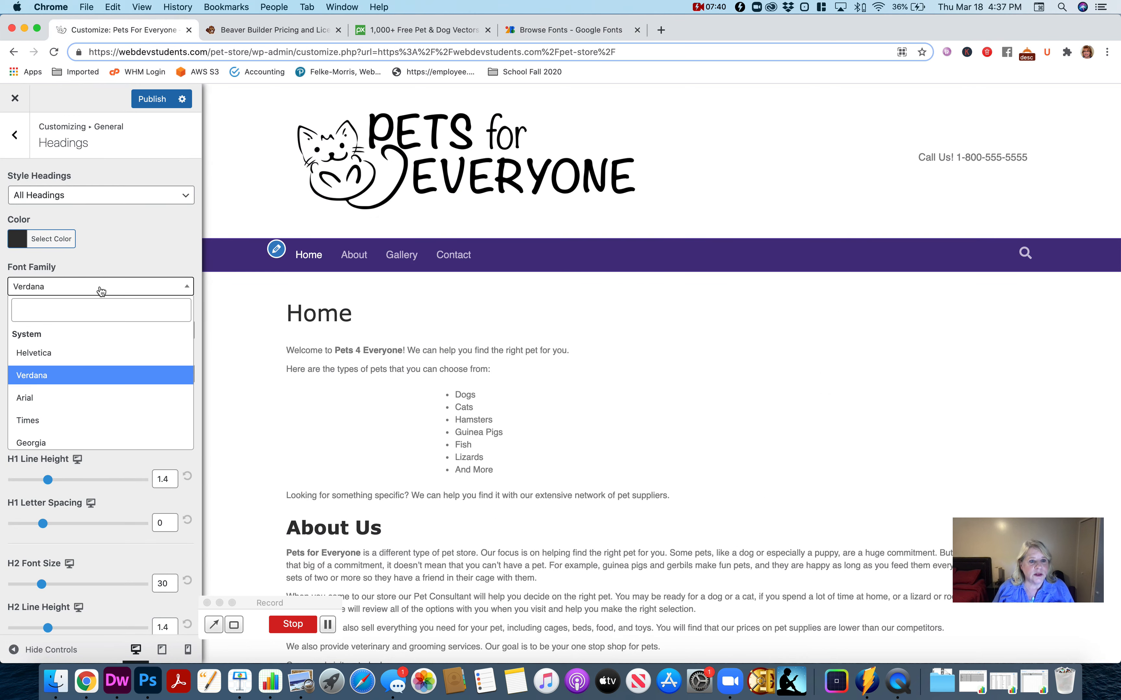
click(92, 310)
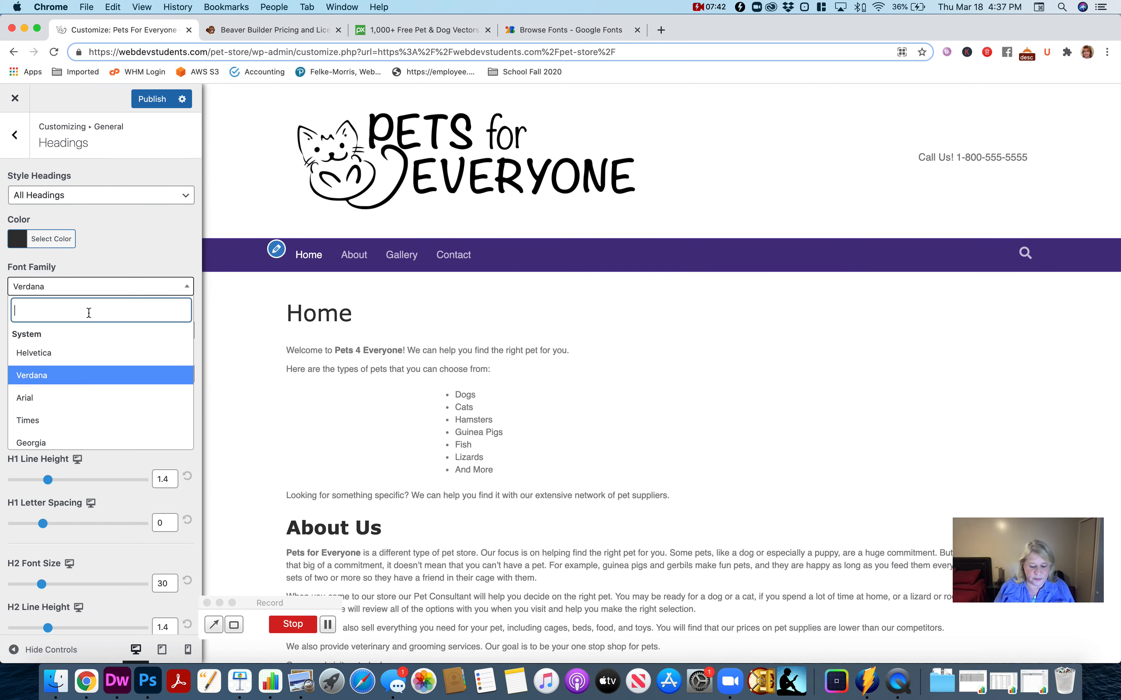
text(inde)
key(BackSpace)
text(i)
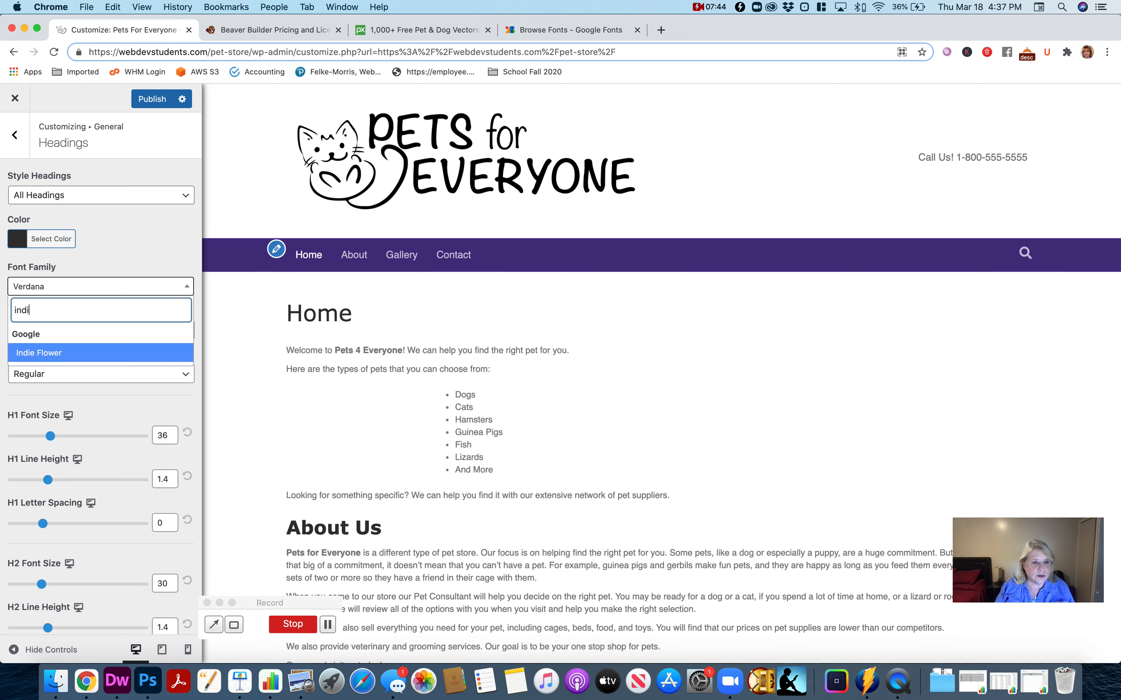
click(115, 355)
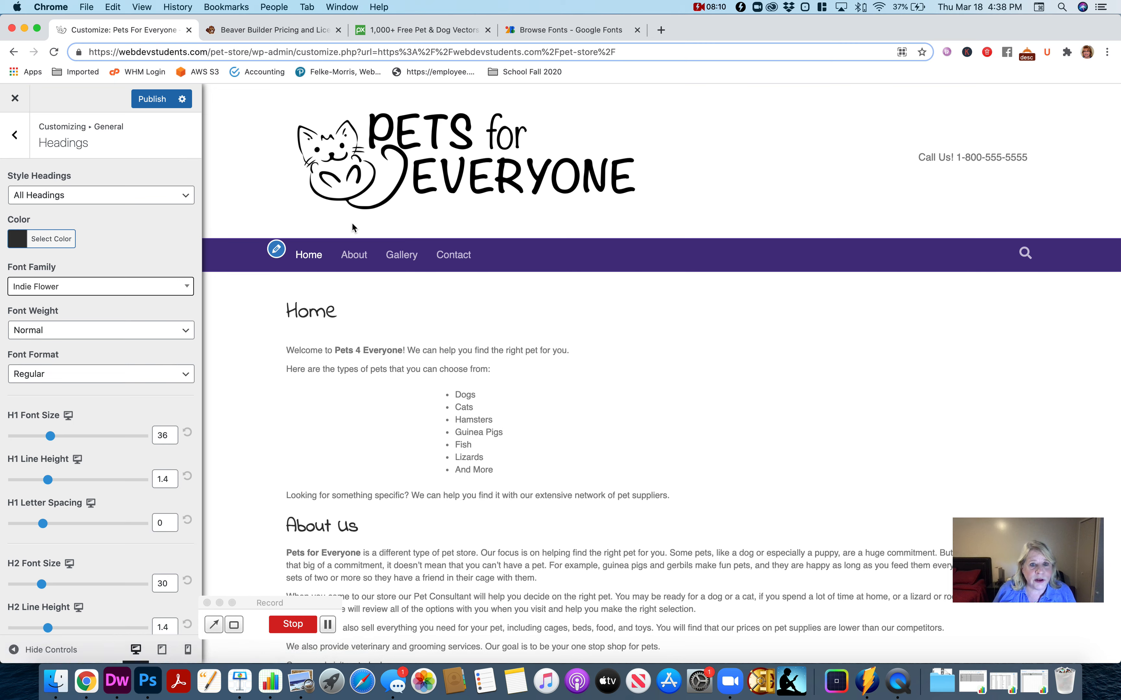
- Set the color of all headings to #000000 and keep their font weight at Normal
click(70, 244)
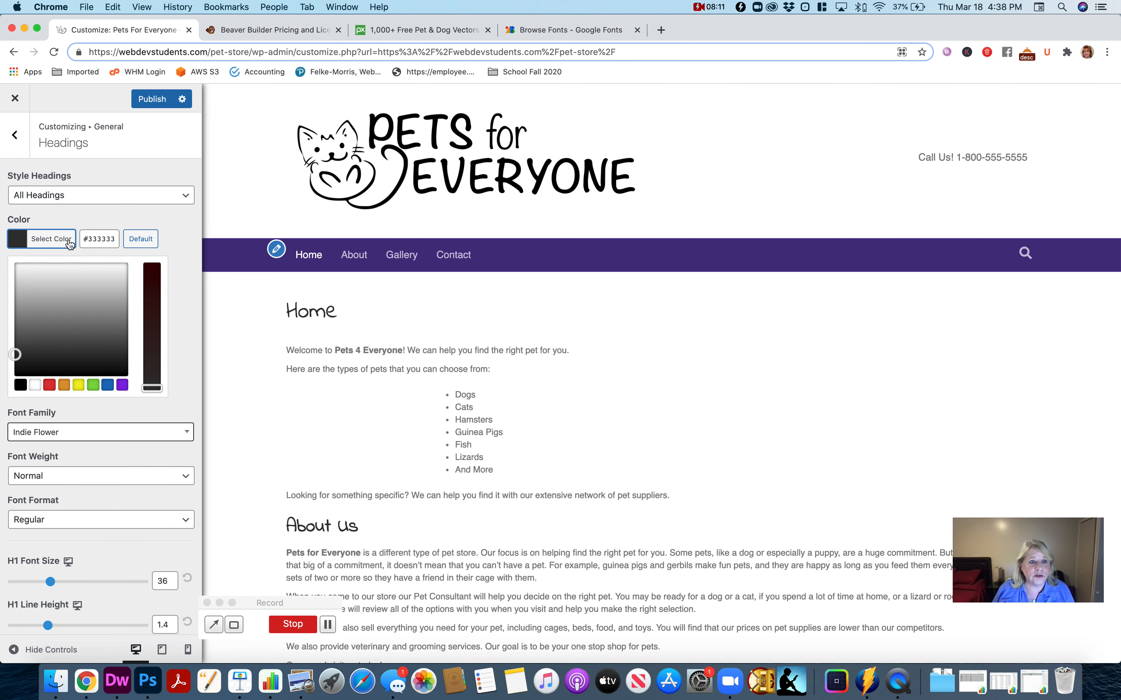
triple_click(95, 239)
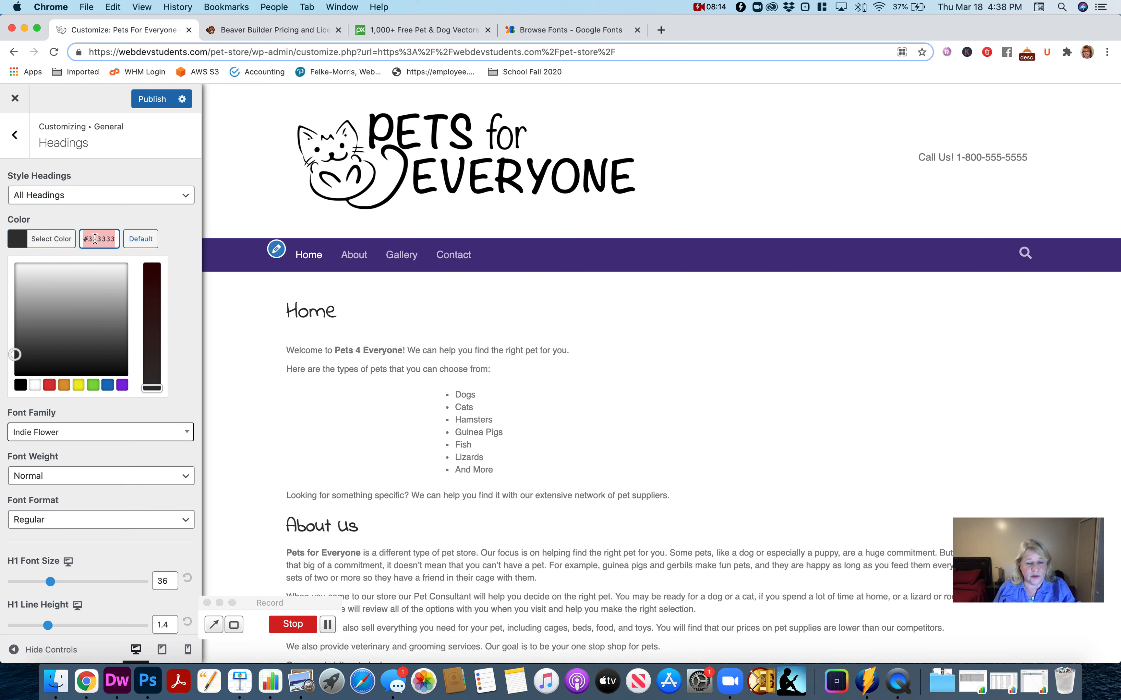
text(#000000)
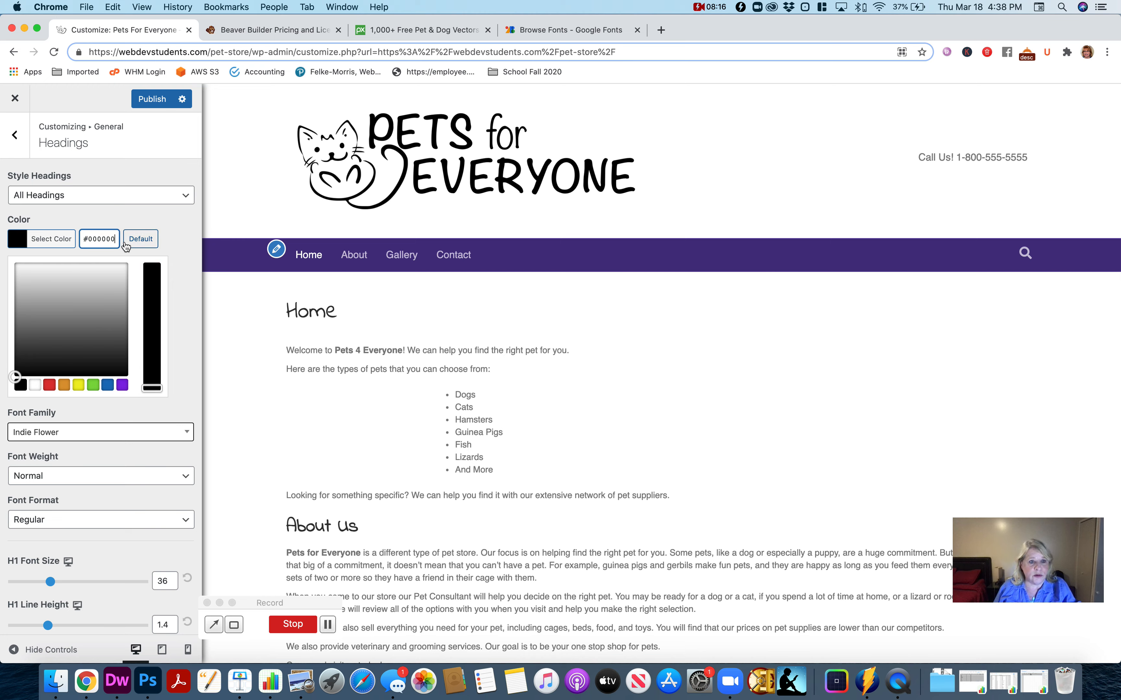
click(187, 243)
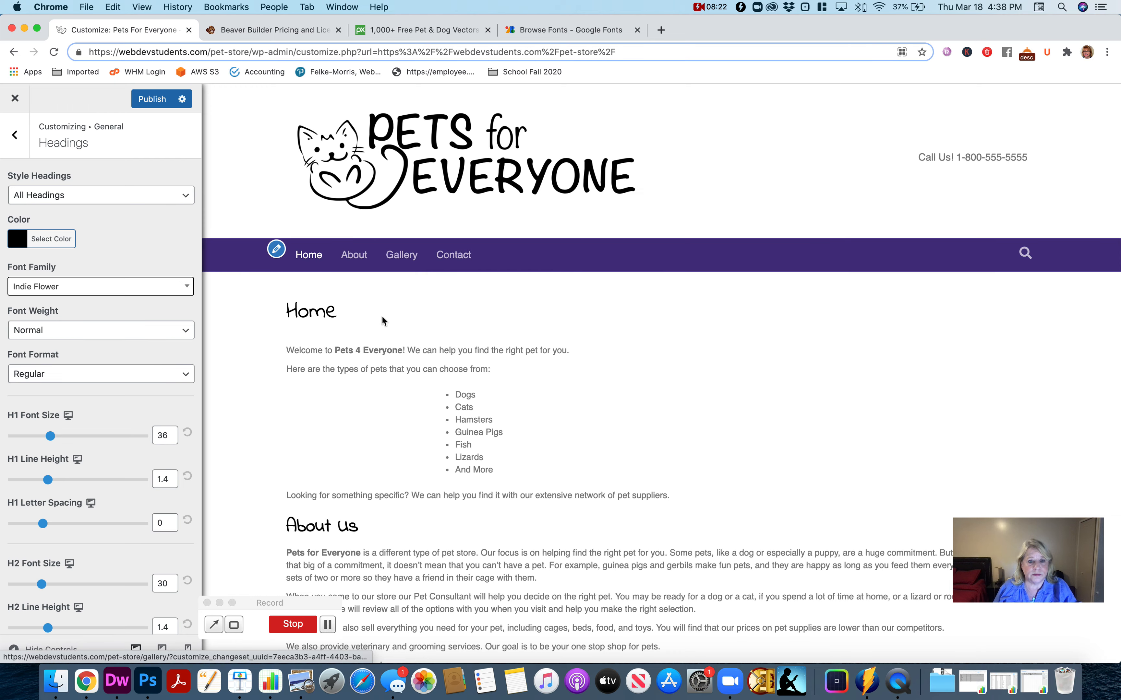
click(106, 334)
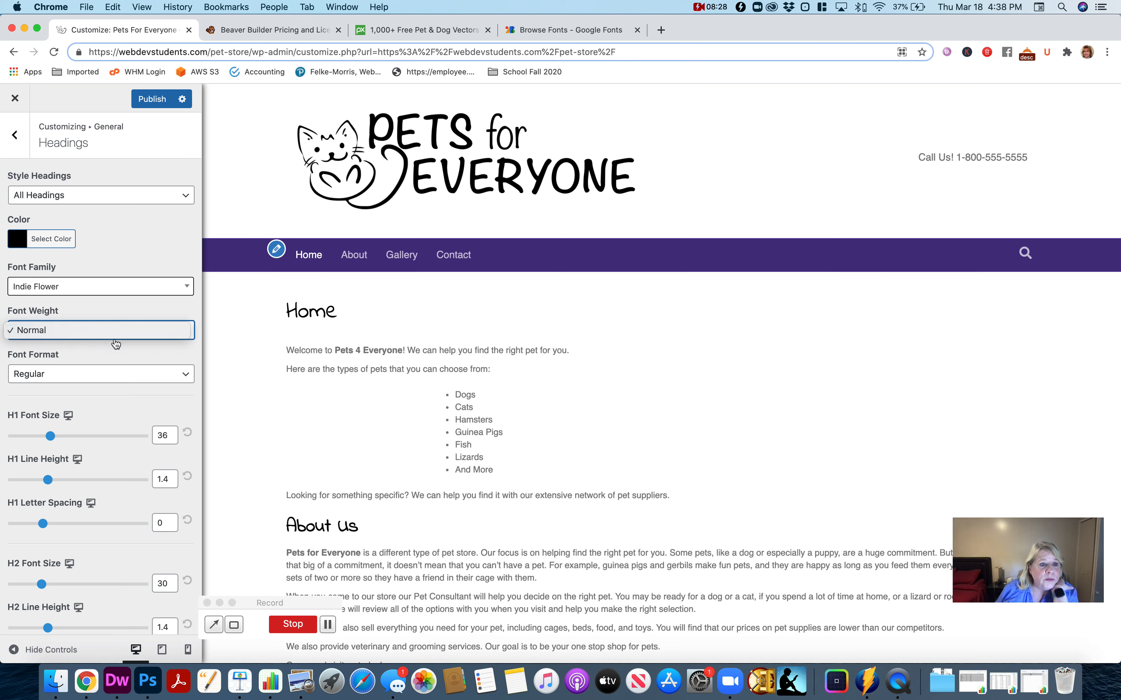
click(85, 338)
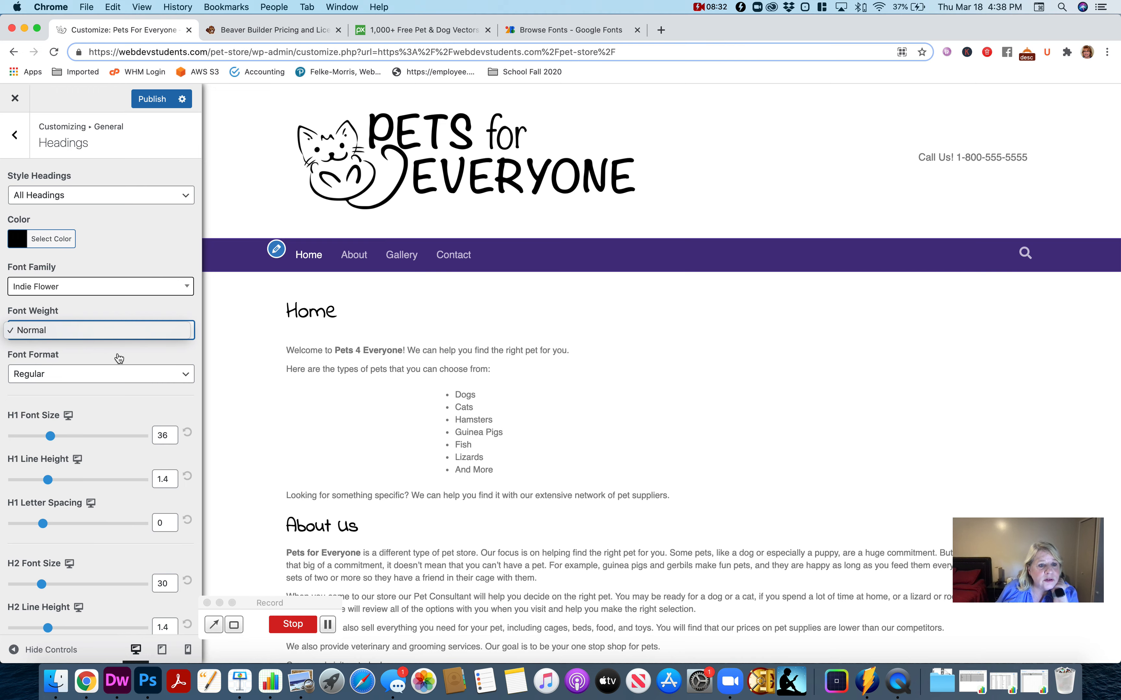
- Enlarge the H1 font size considerably and slightly increase the H1 letter spacing
scroll(455, 360, down, 3)
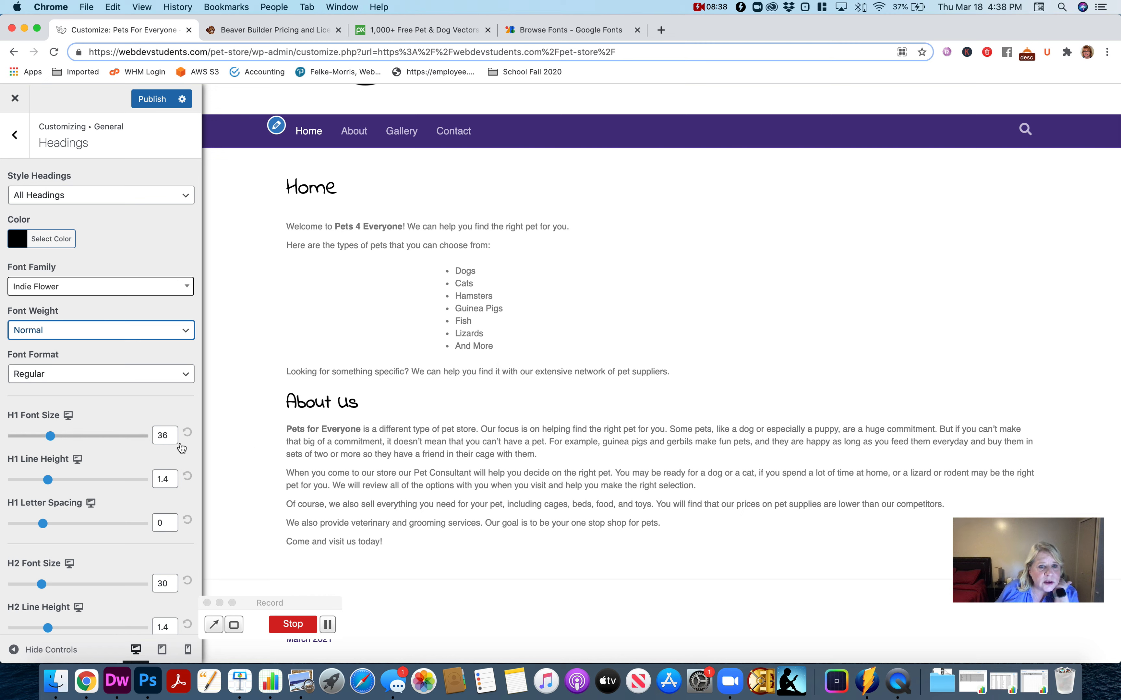
drag(53, 440, 87, 440)
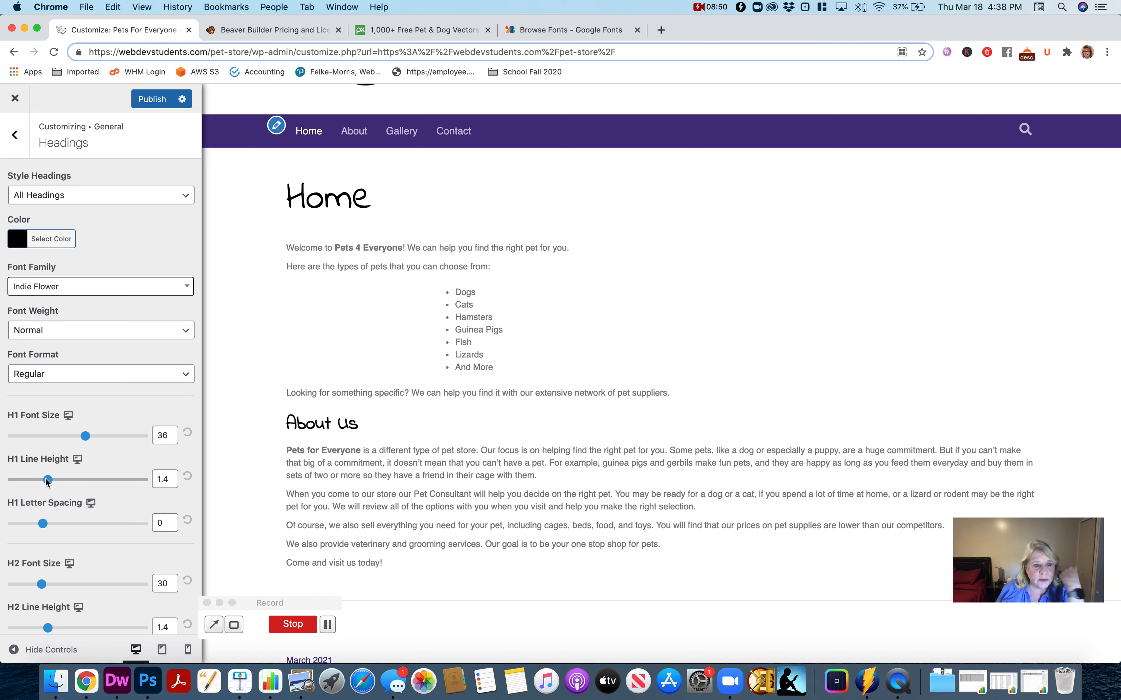
mouse_move(43, 523)
mouse_down()
mouse_move(122, 527)
mouse_move(53, 523)
mouse_up()
- Increase the H2 font size very slightly
scroll(125, 538, down, 2)
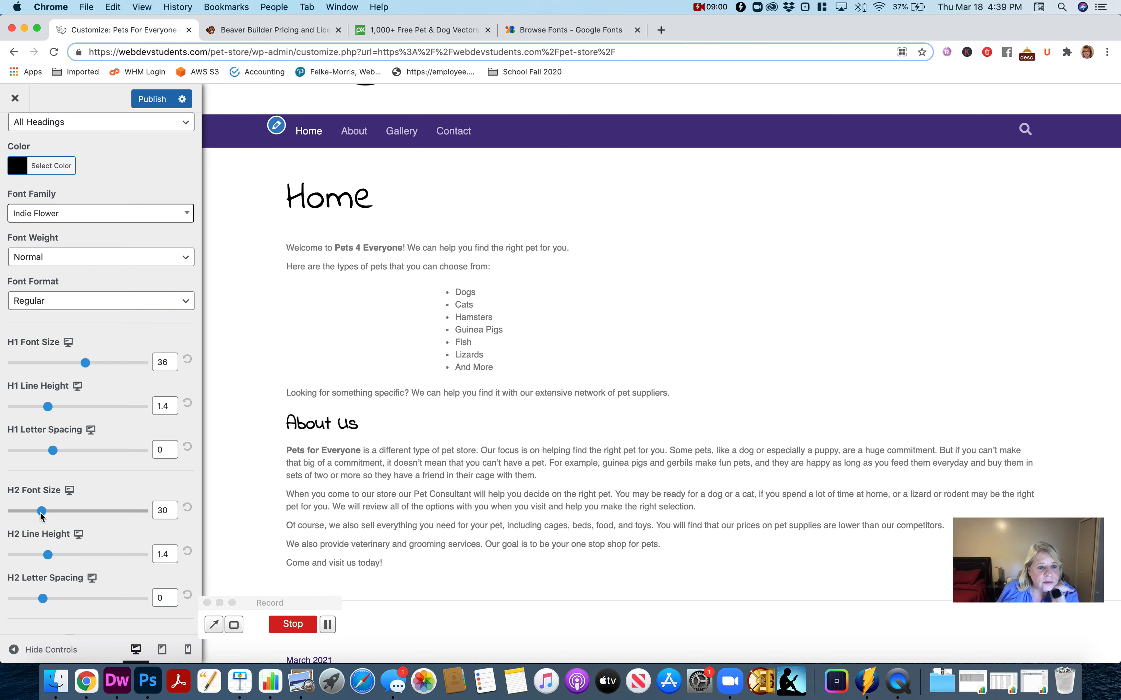
drag(41, 516, 42, 517)
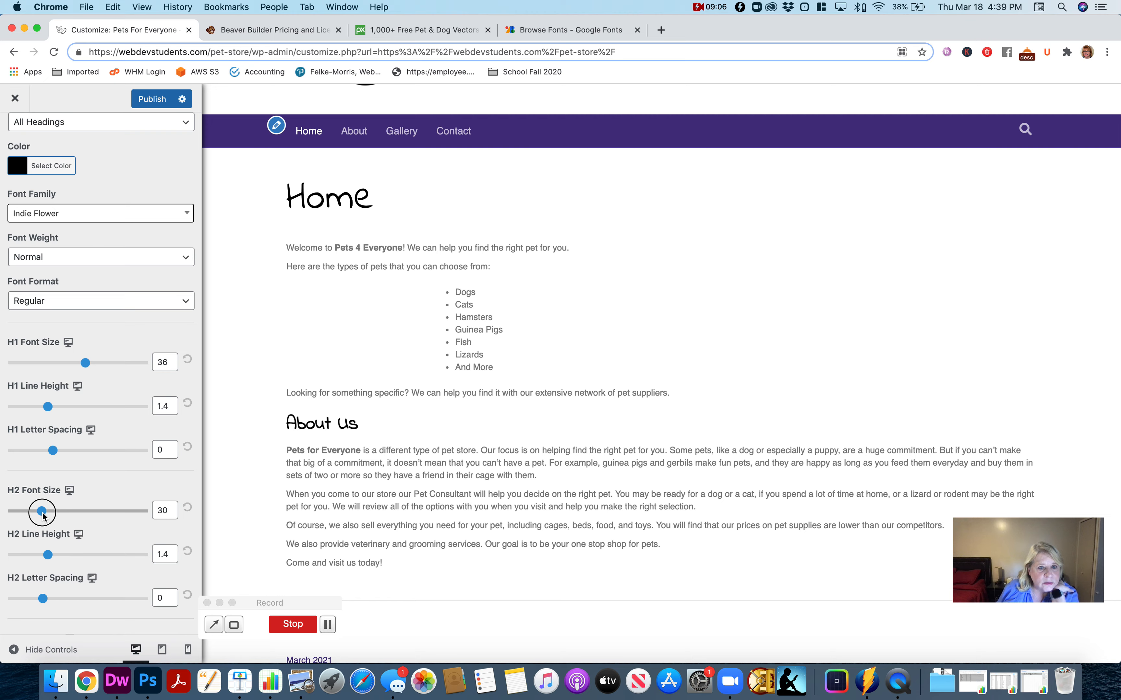
drag(42, 515, 43, 516)
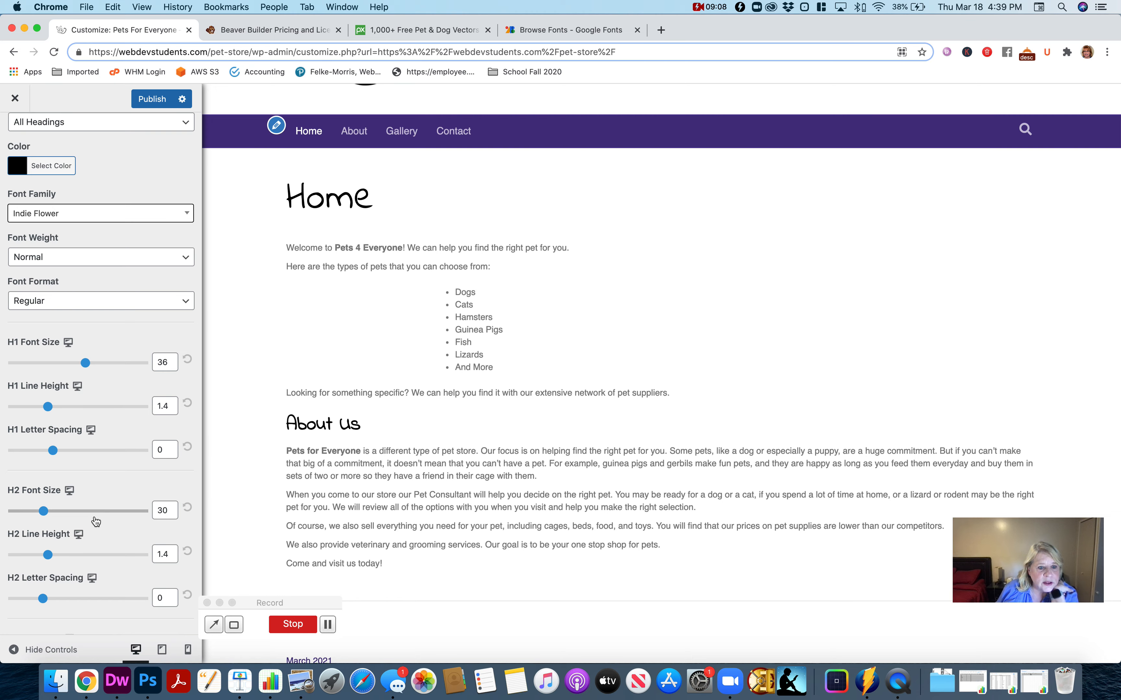
- Review the remaining heading settings against the page preview and publish the heading changes
scroll(90, 519, down, 5)
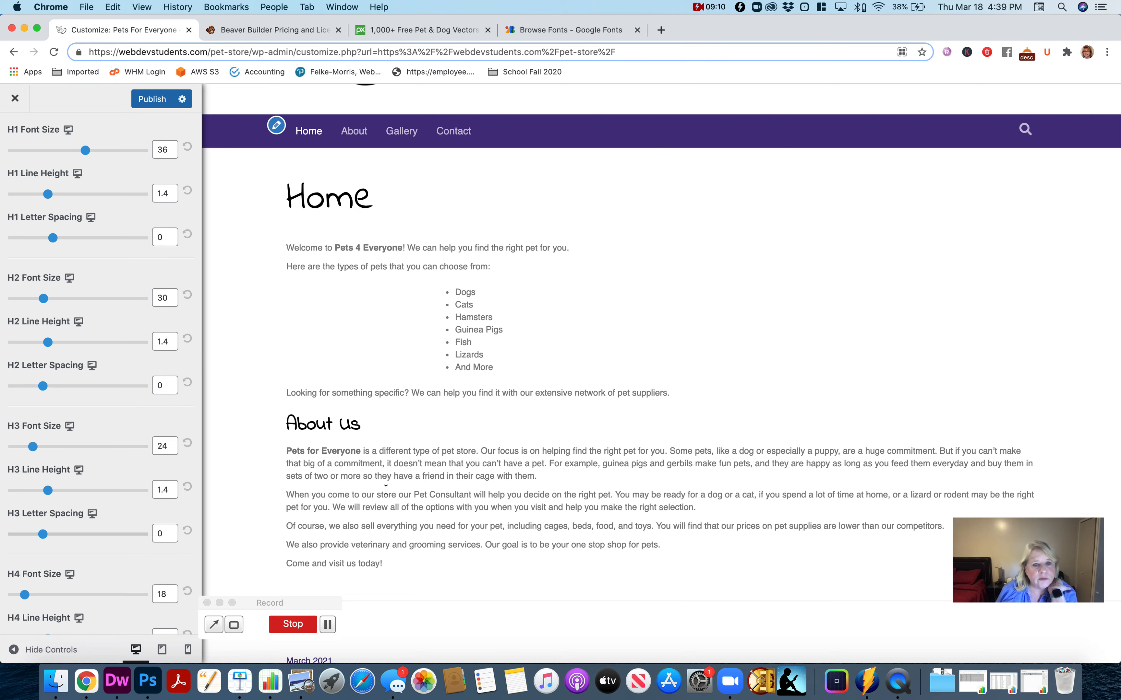
scroll(406, 450, down, 3)
scroll(406, 451, up, 5)
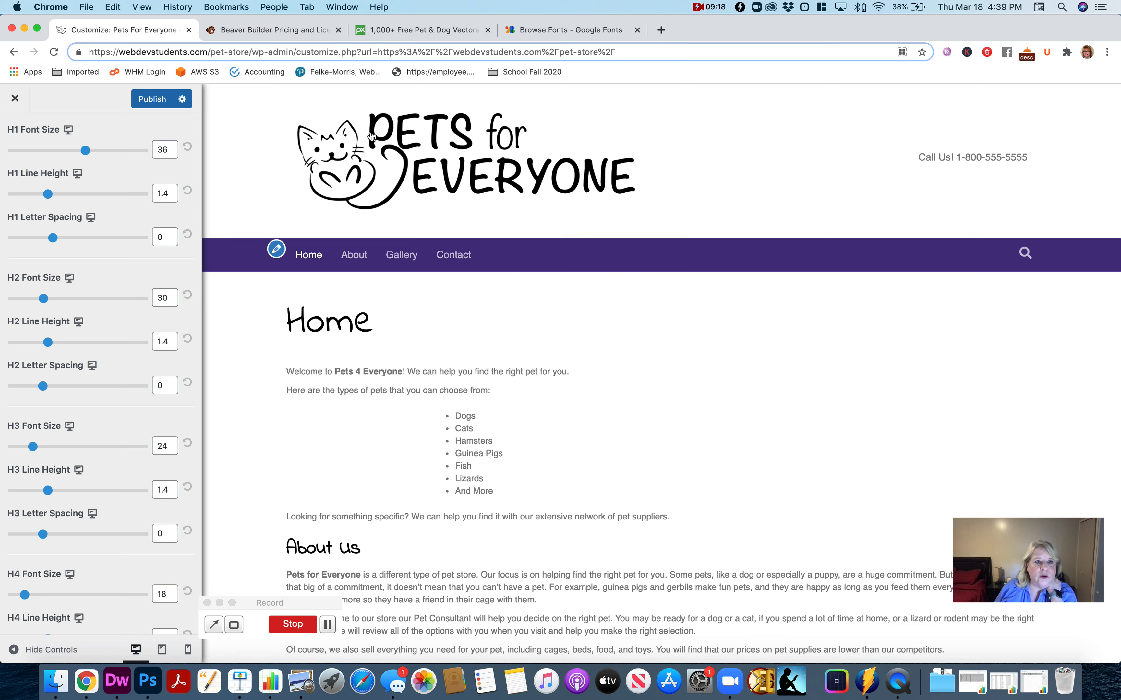
scroll(96, 173, up, 6)
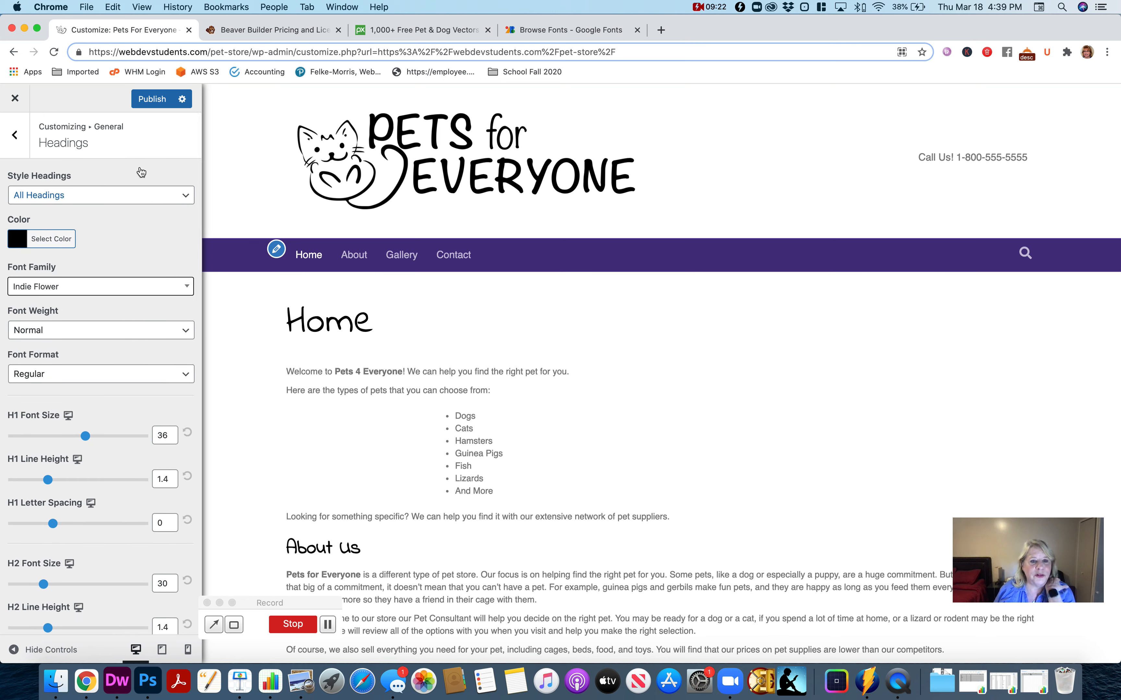
click(149, 99)
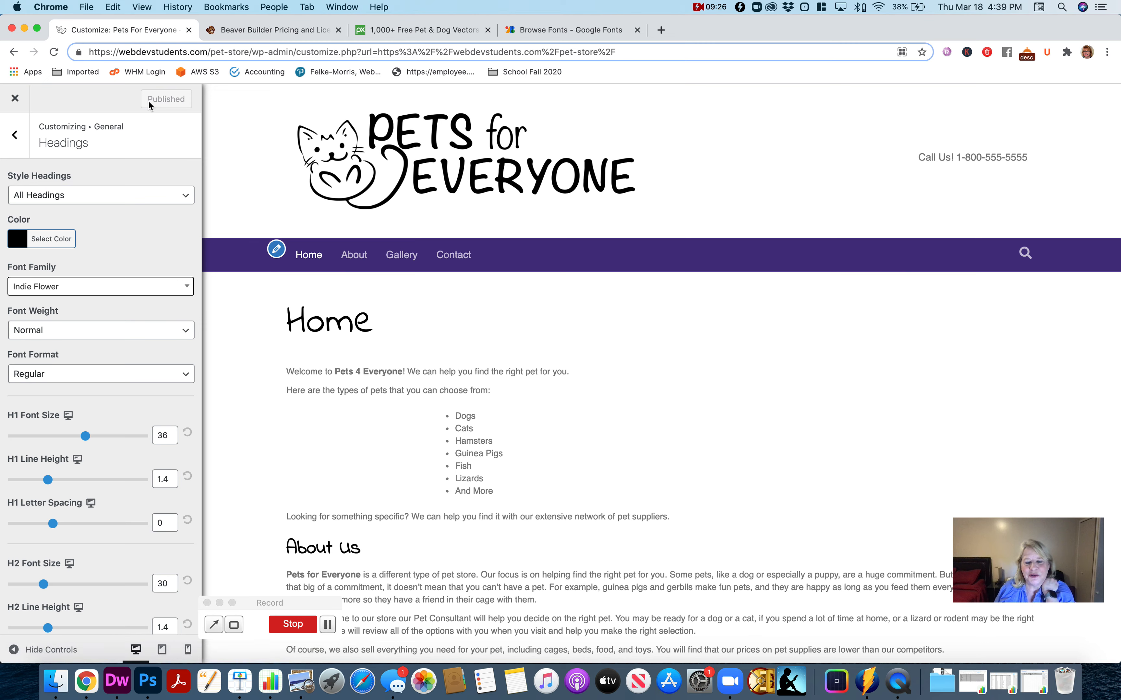
- Set the font family of the site's general body text to the Google font Montserrat
click(19, 143)
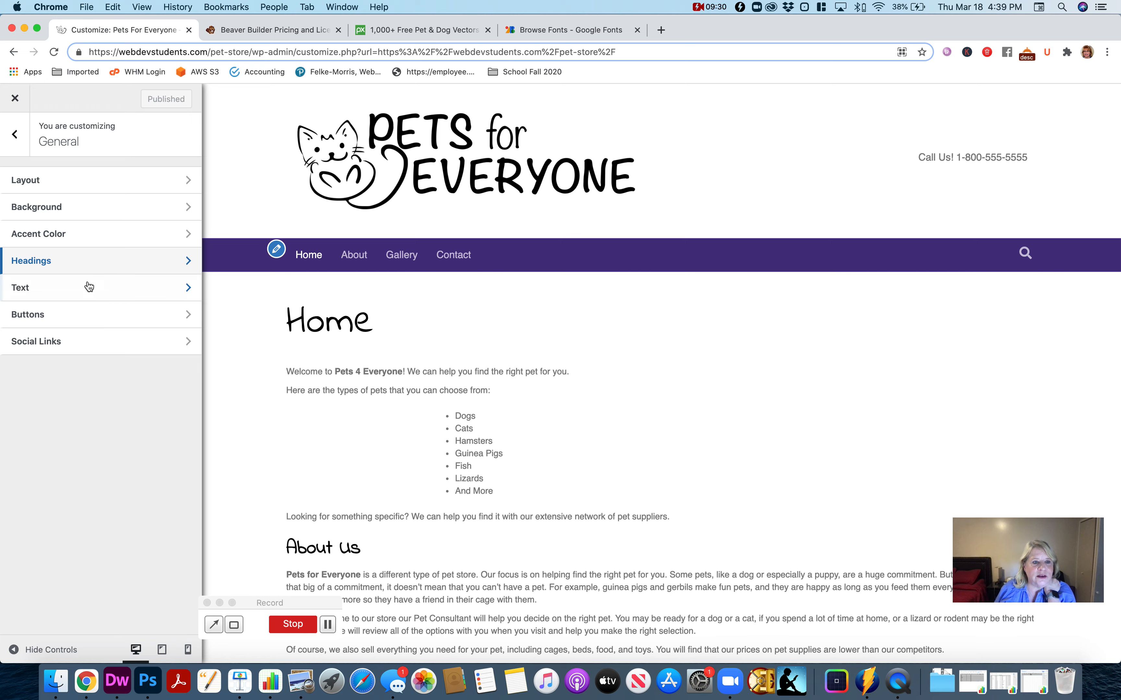
click(84, 291)
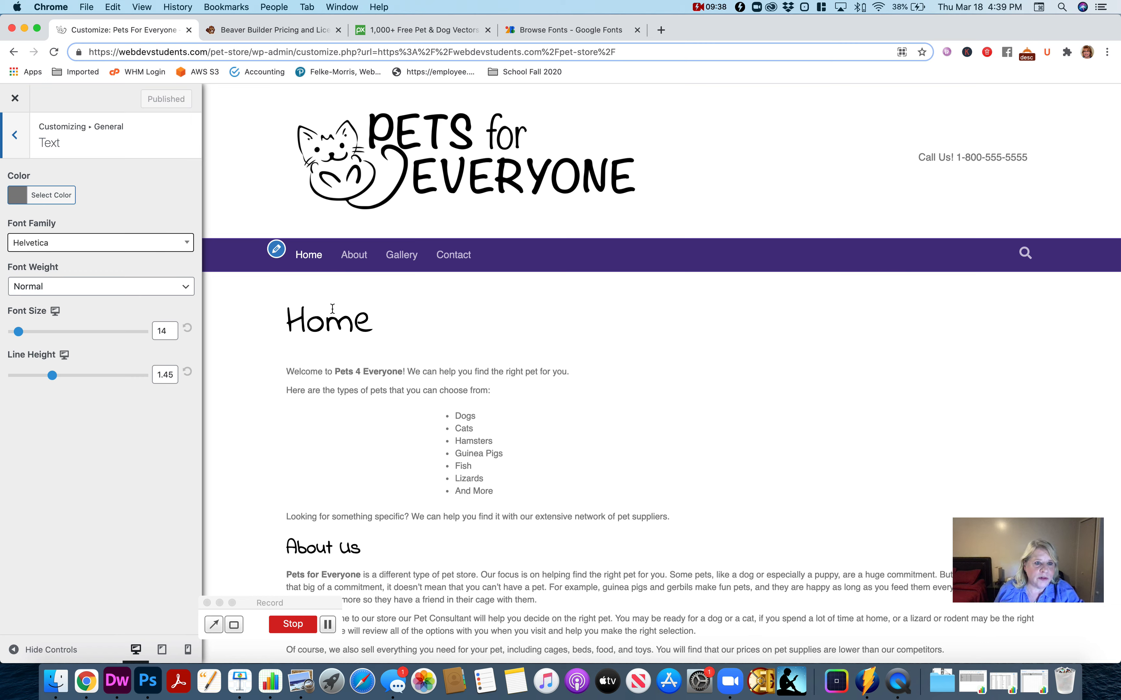
click(99, 249)
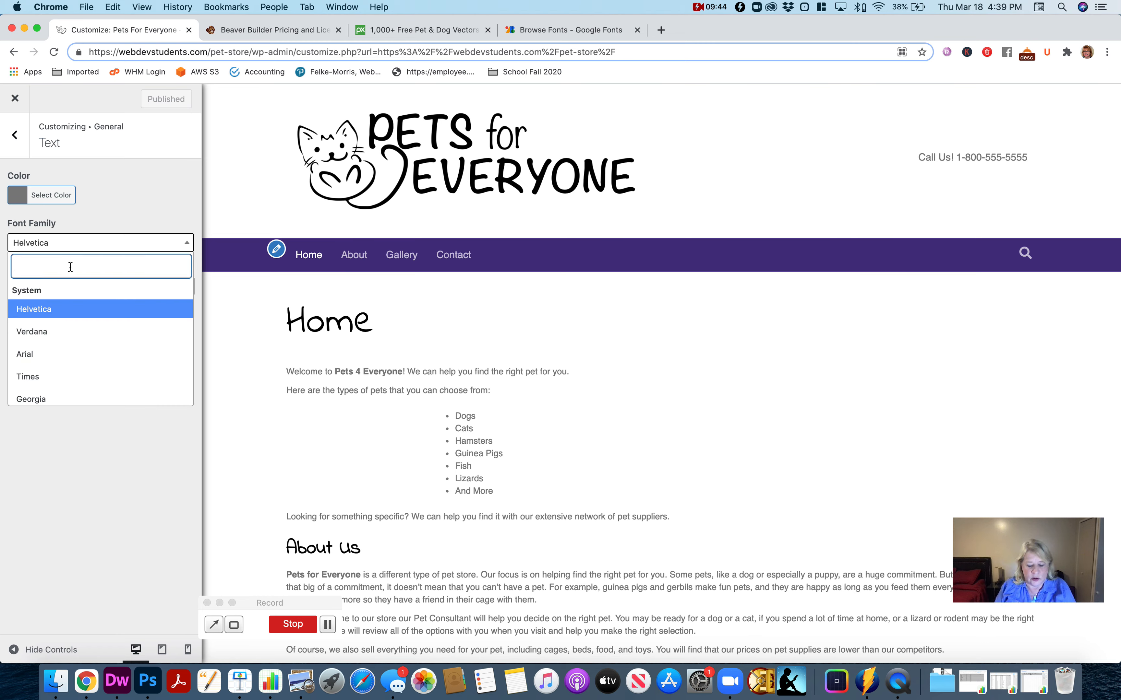
text(mont)
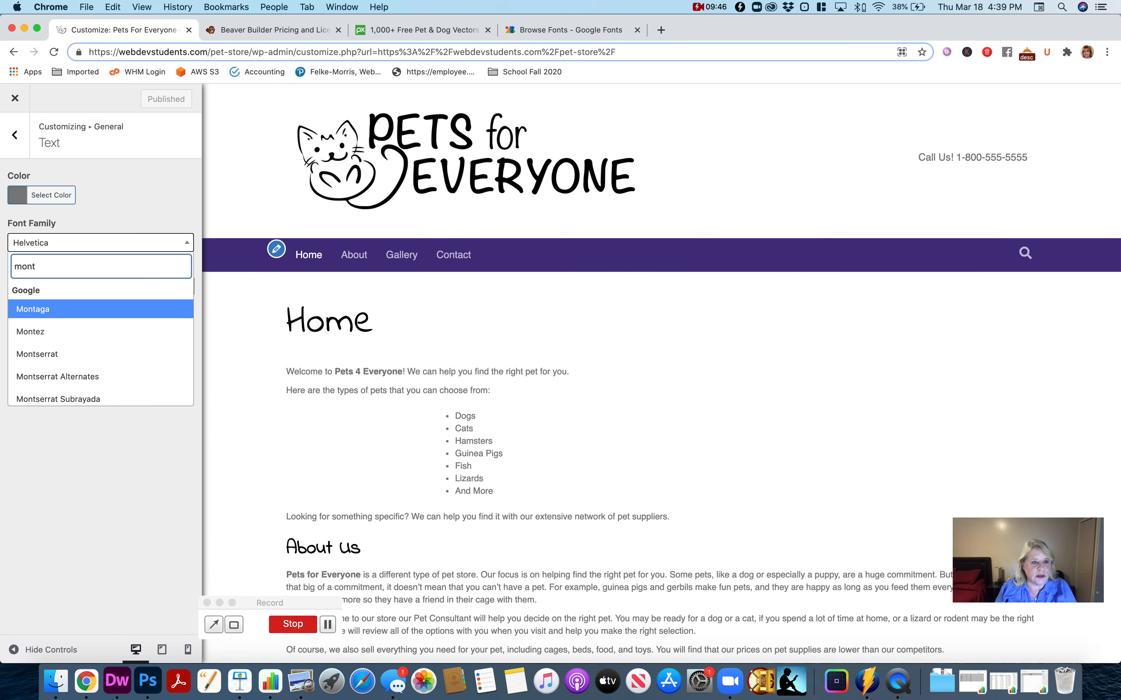
click(71, 355)
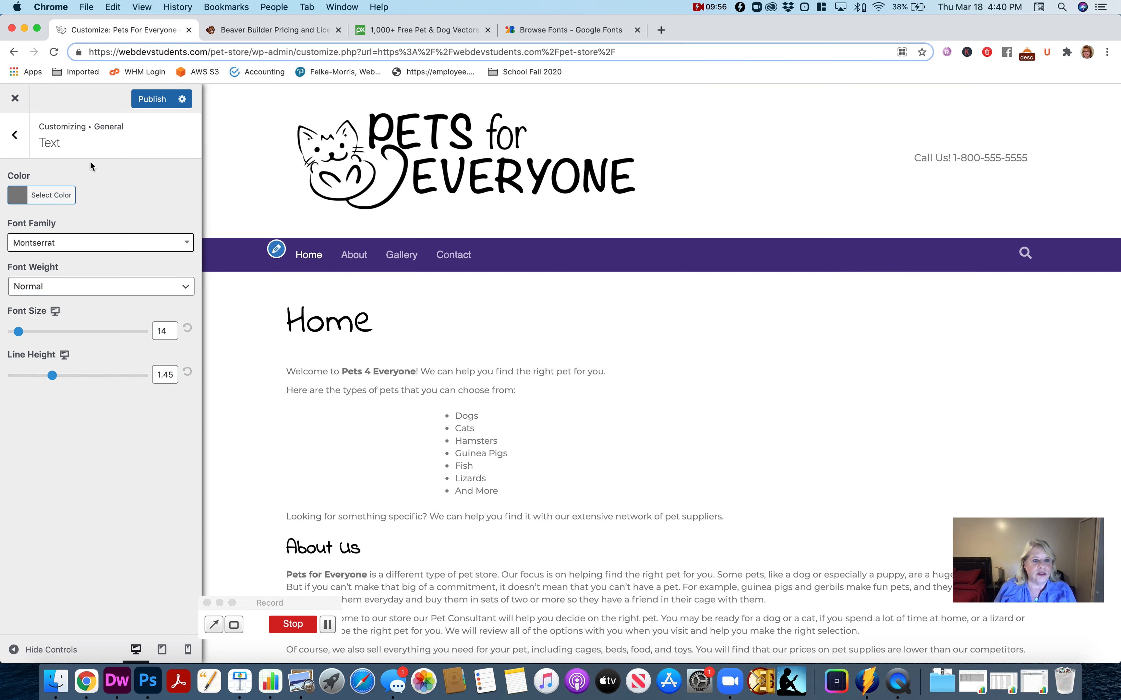
- Set the body text color to #333333
click(50, 196)
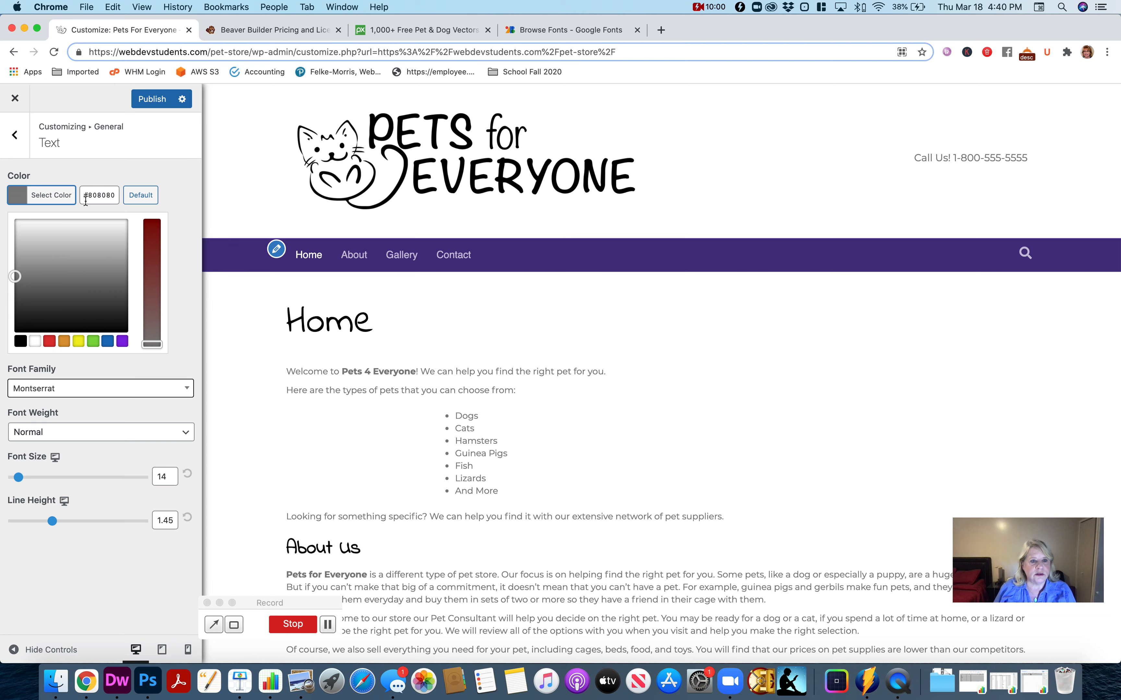
double_click(96, 195)
text(3)
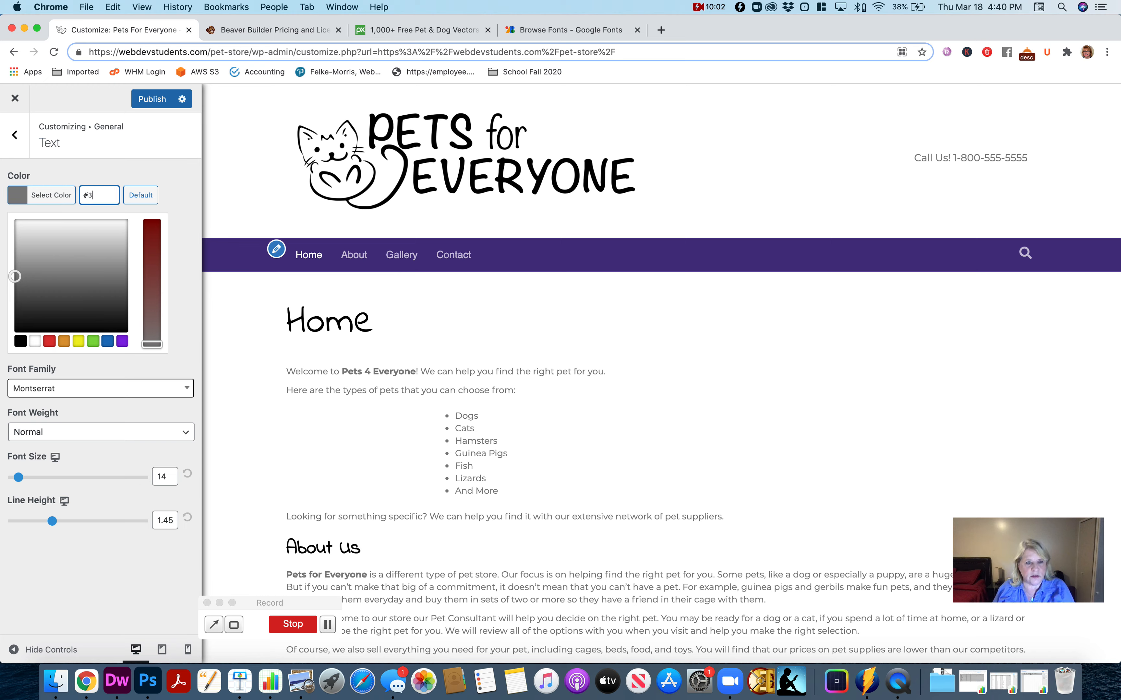
text(33333)
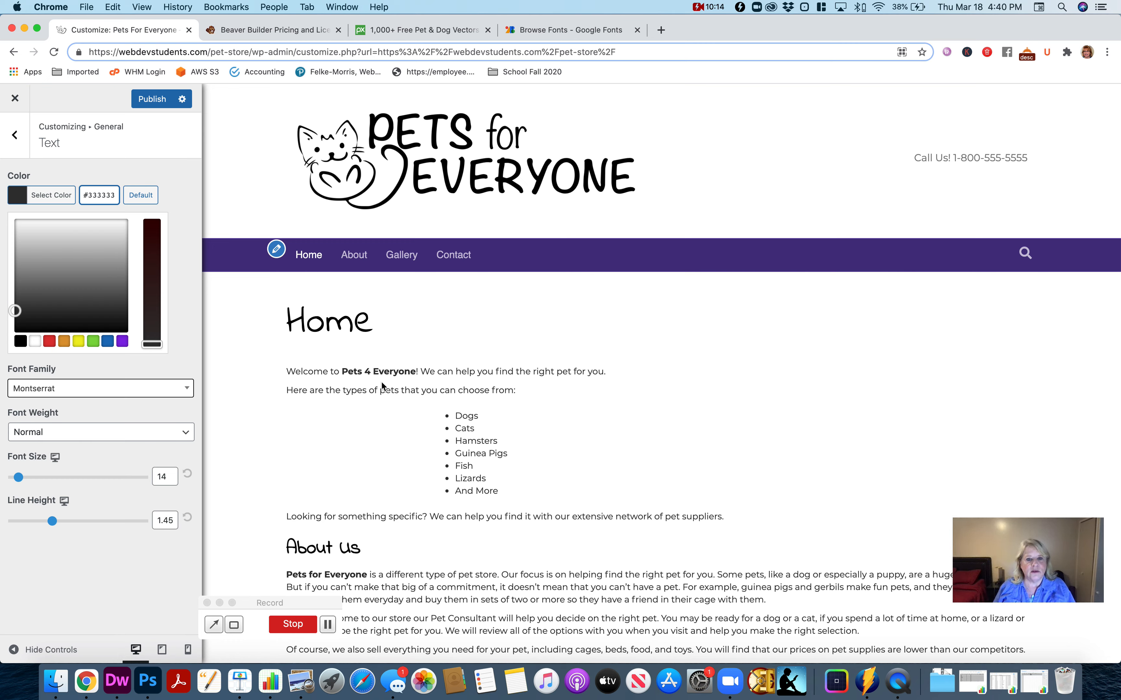
- Set the body text's font weight to Light and its color to #000000
click(69, 436)
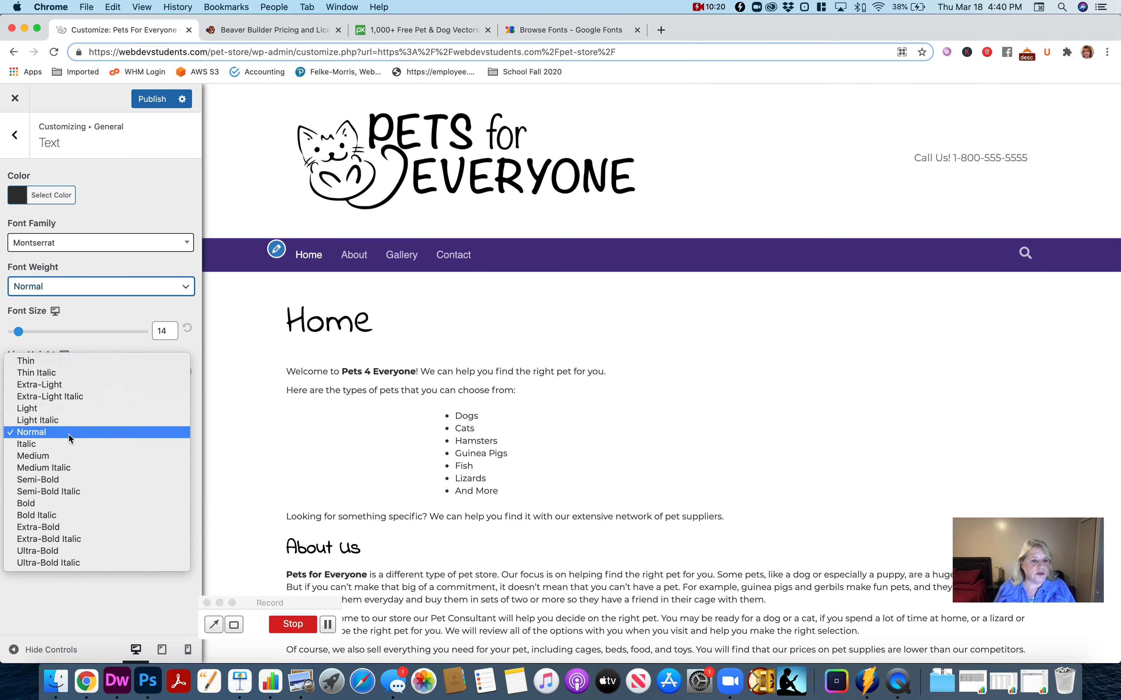
click(71, 412)
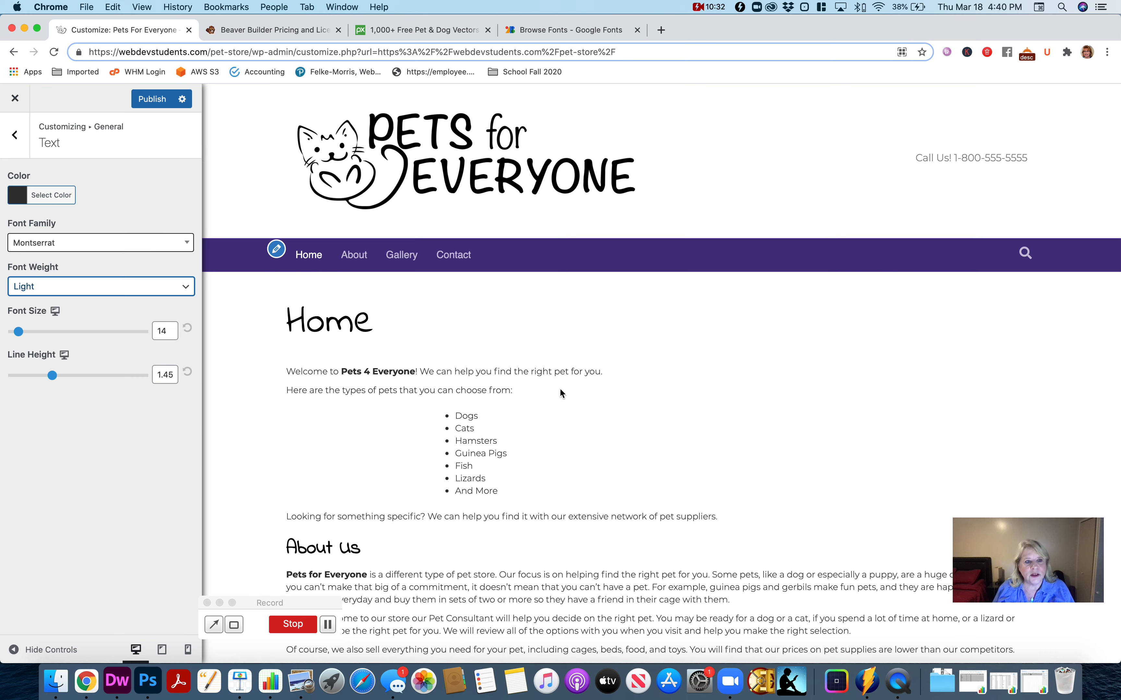
click(45, 195)
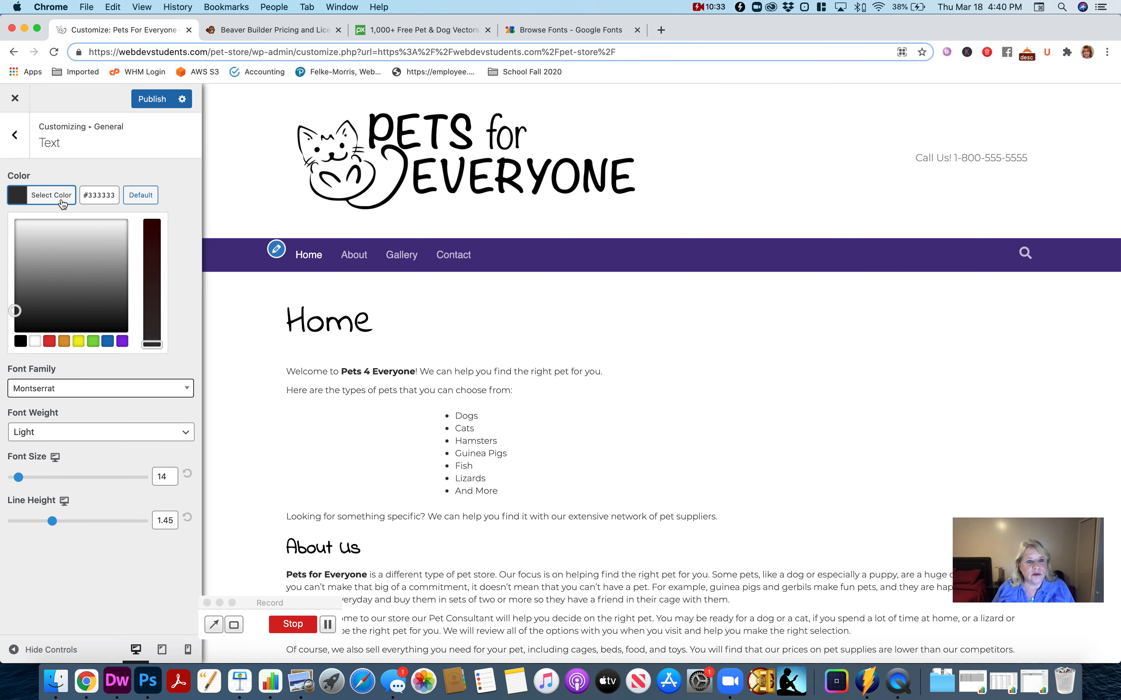
double_click(100, 198)
text(00000)
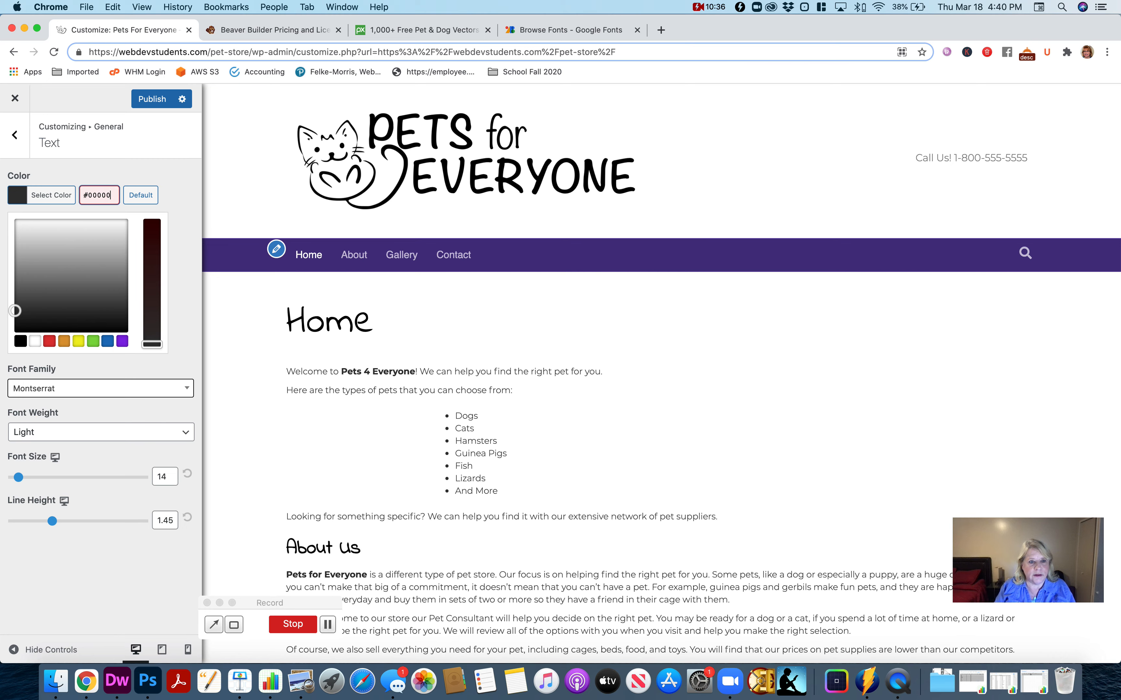
text(0)
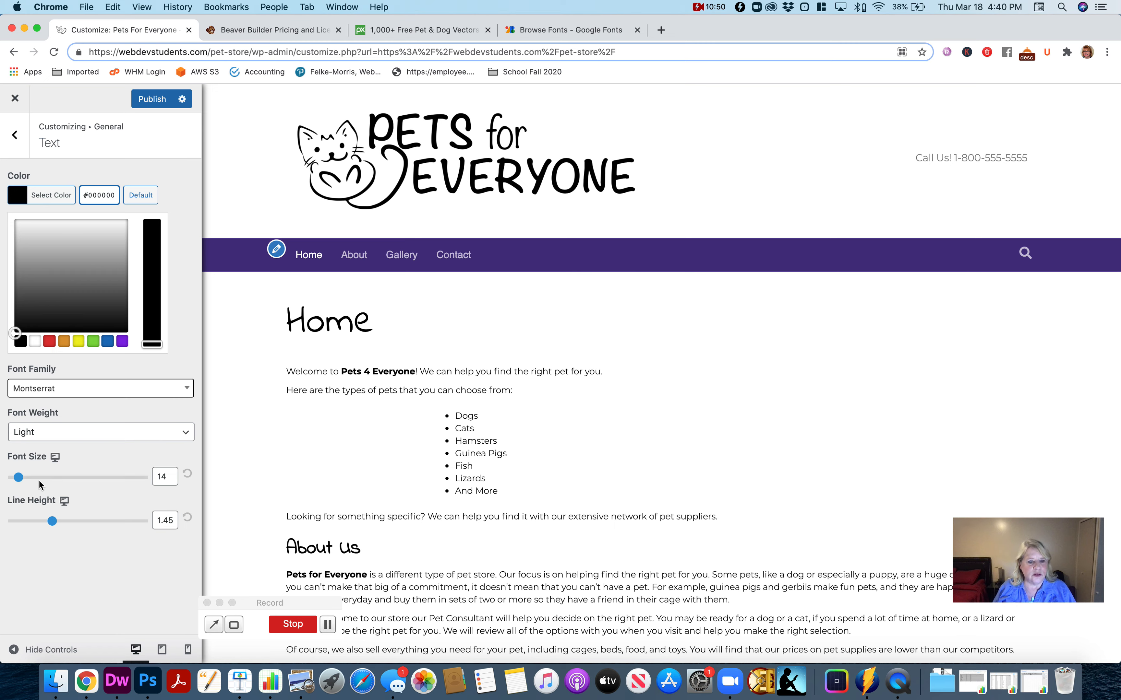
- Set the body text's font size to 16
click(18, 477)
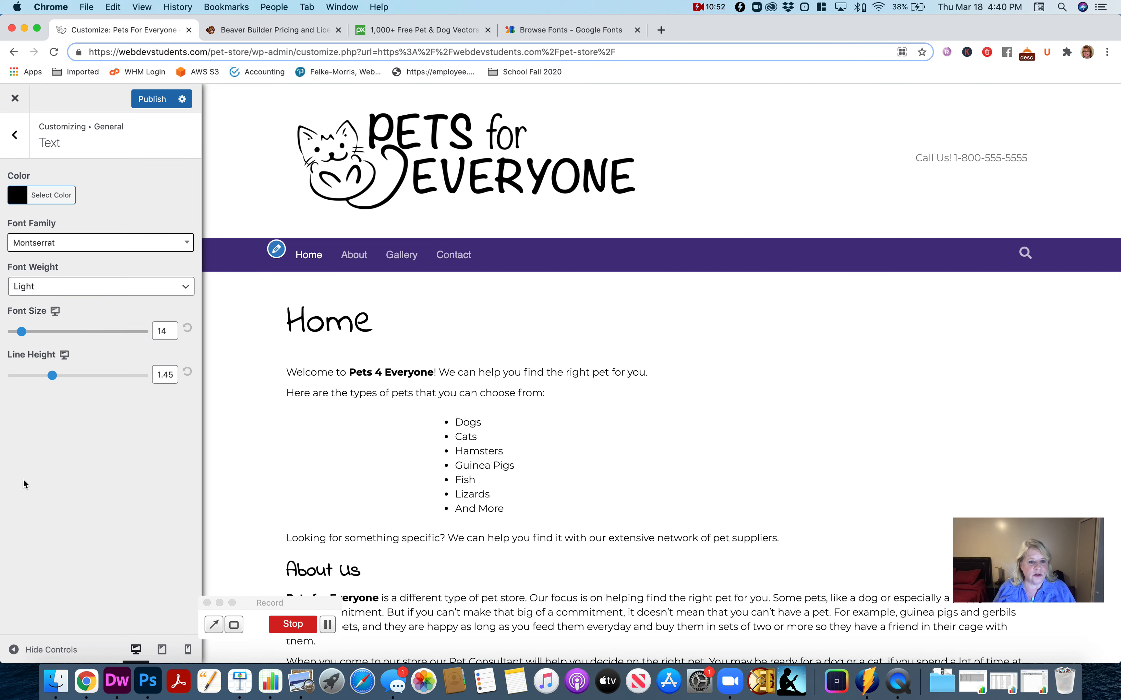
click(163, 331)
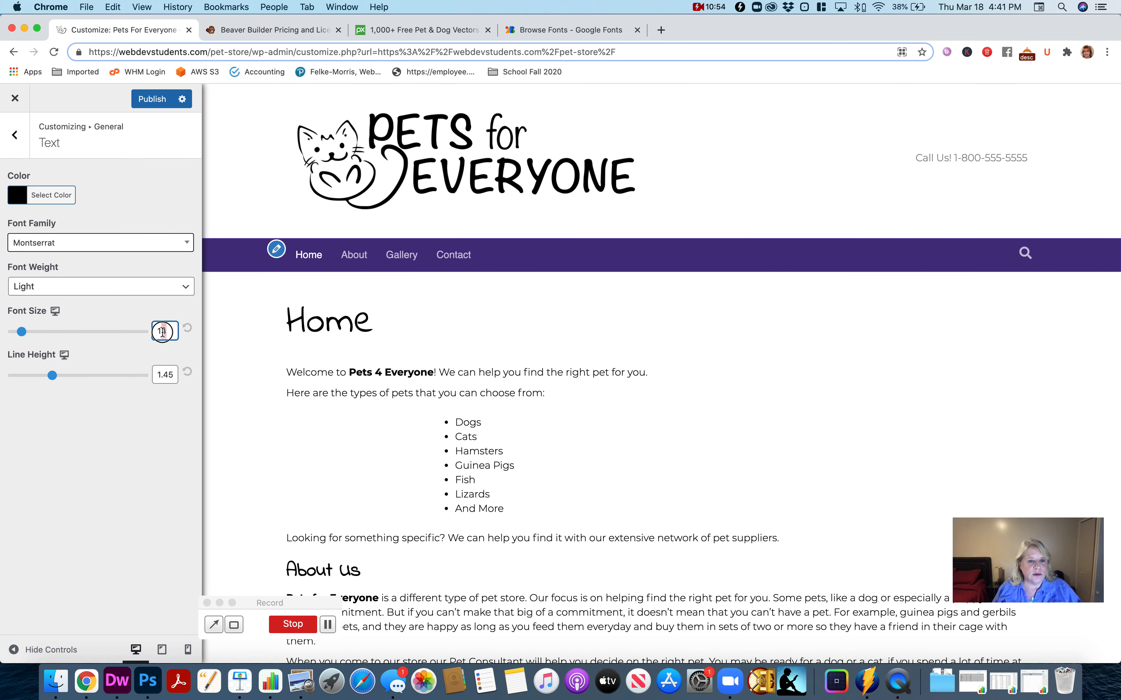
drag(163, 332, 156, 331)
text(16)
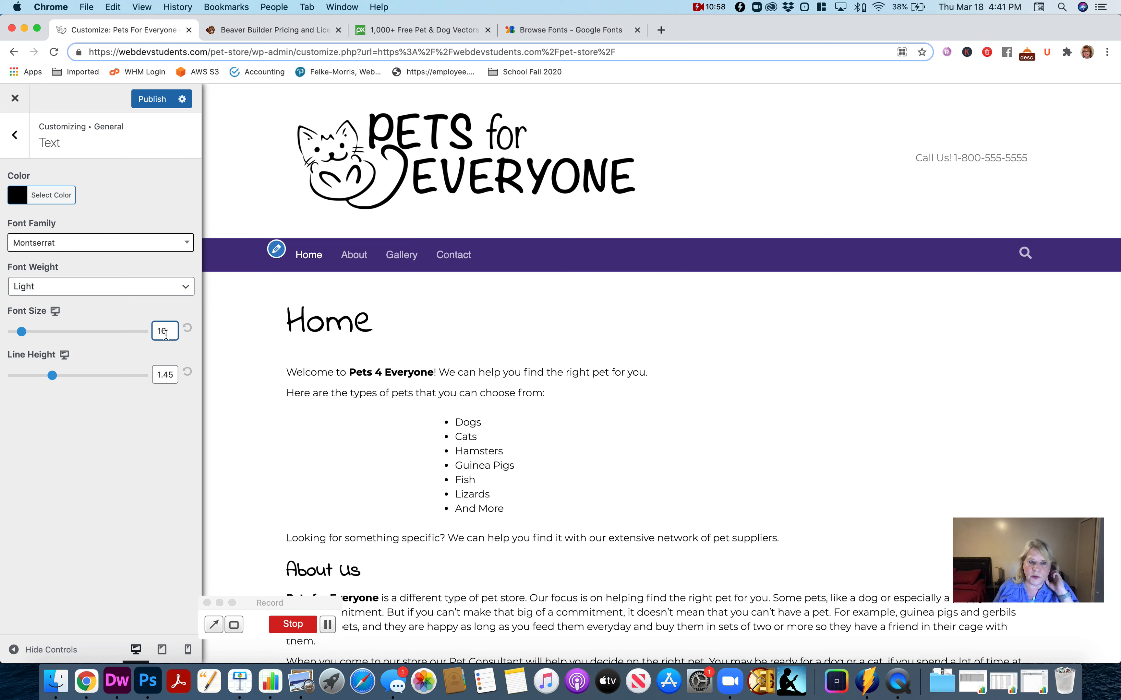
- Set the body text's font size to 18 and increase its line height for more space between lines
key(BackSpace)
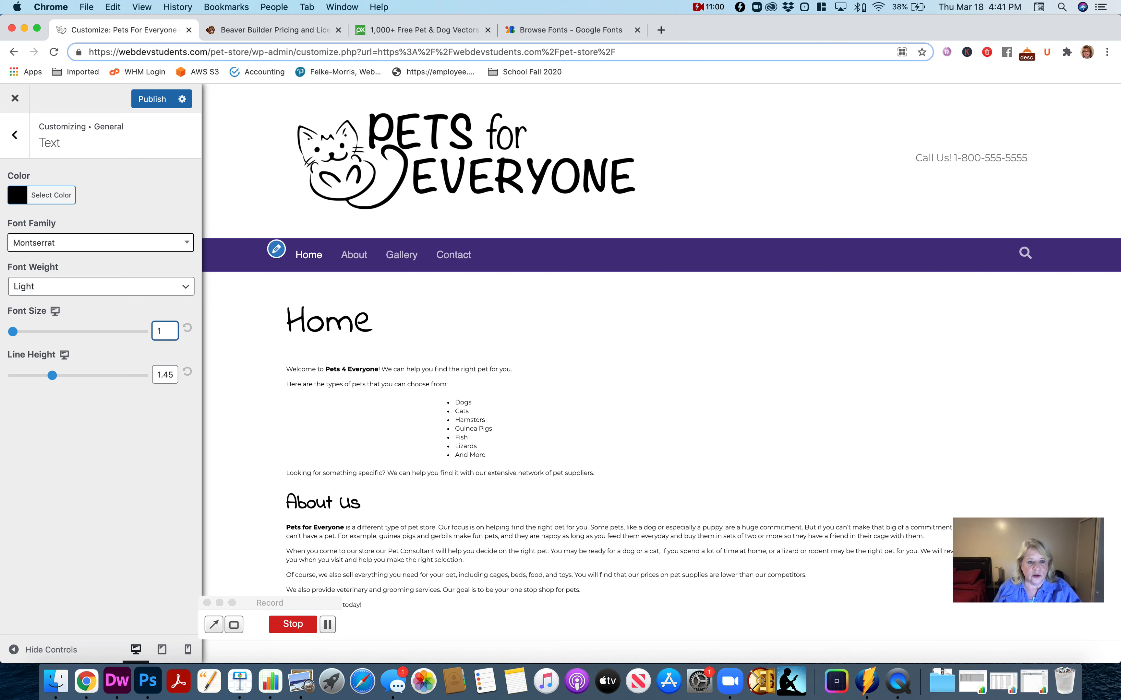
text(8)
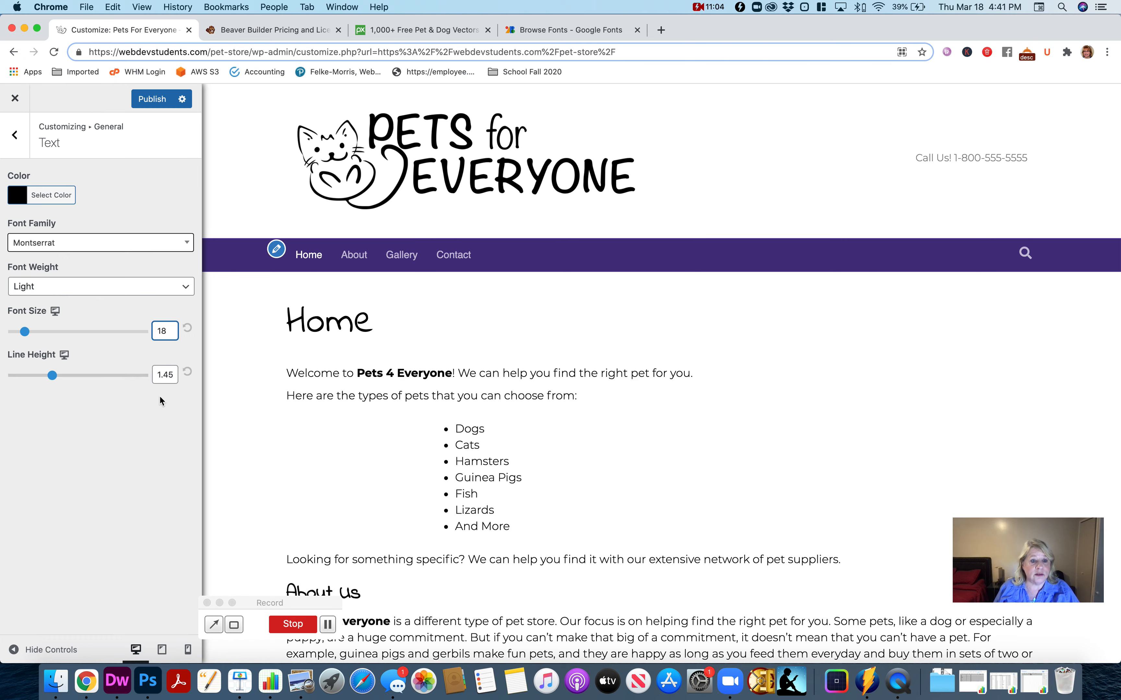
scroll(517, 434, down, 7)
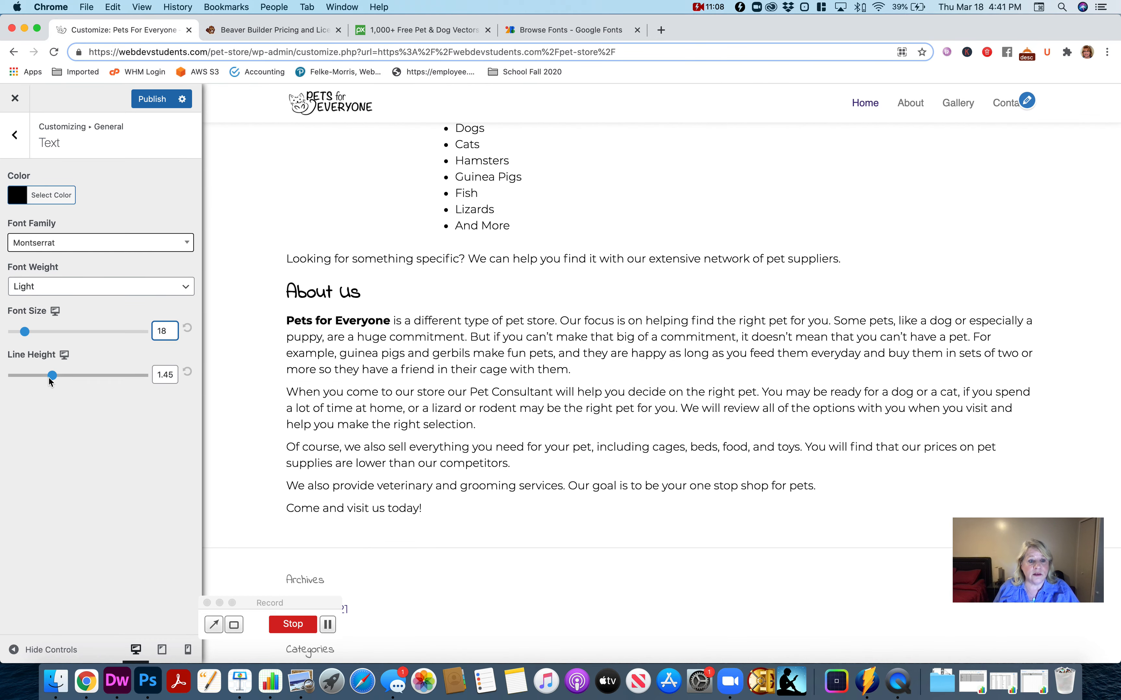
drag(52, 380, 81, 381)
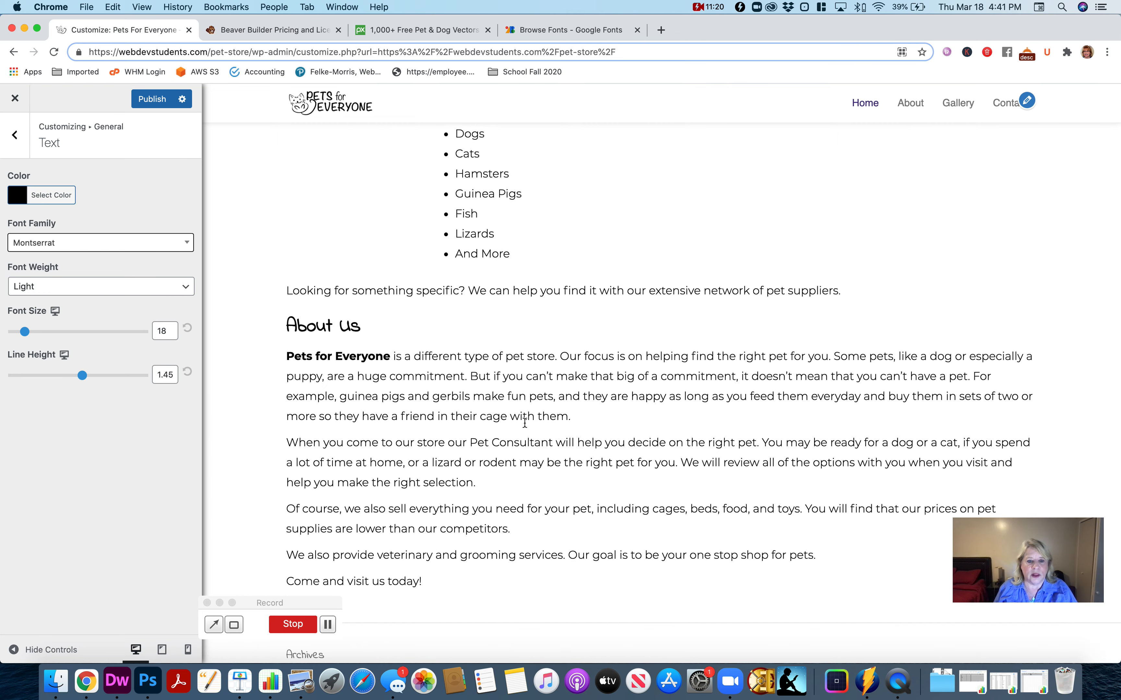
scroll(509, 425, up, 10)
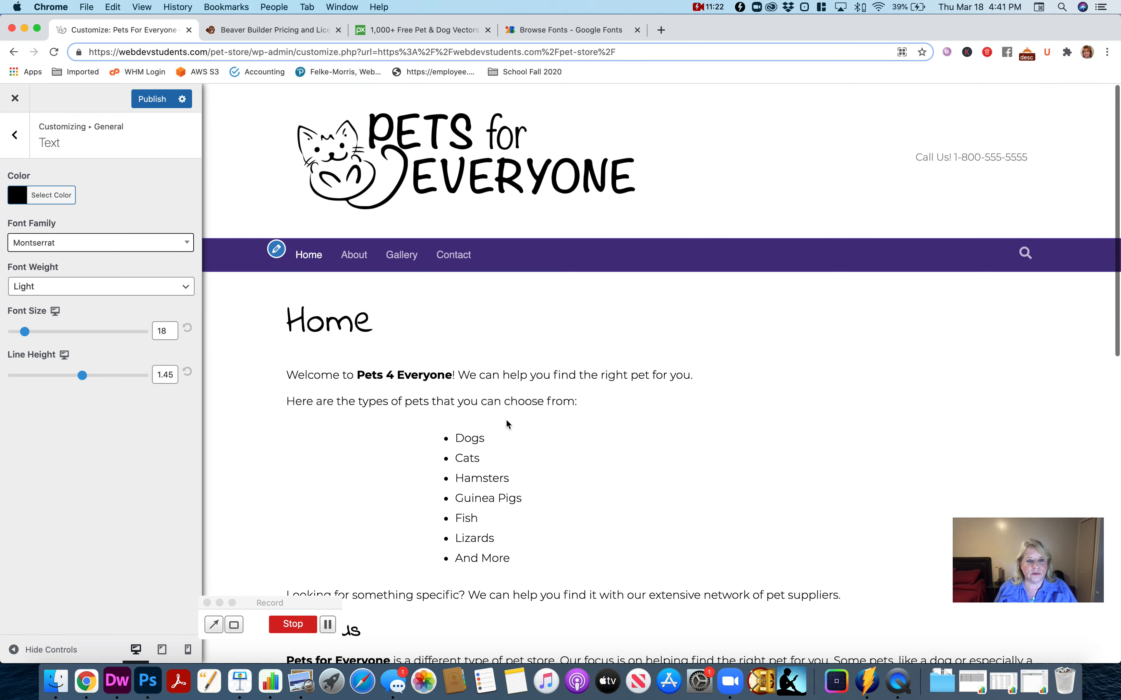
click(15, 135)
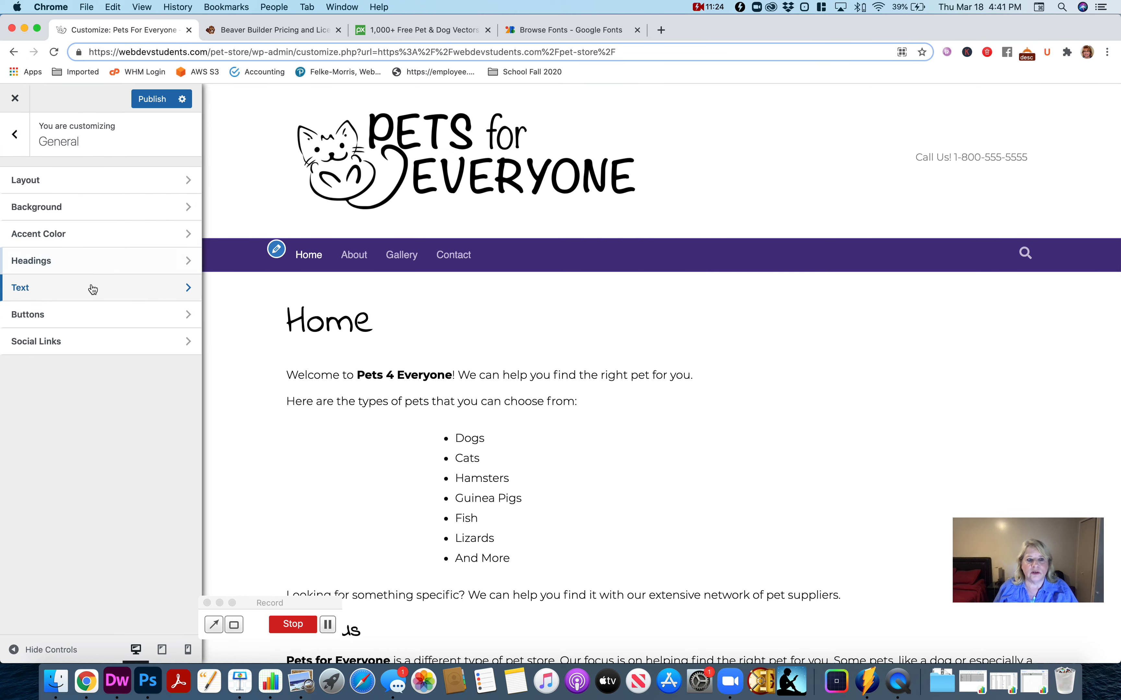
- Set the button style in the general settings to Custom
click(85, 319)
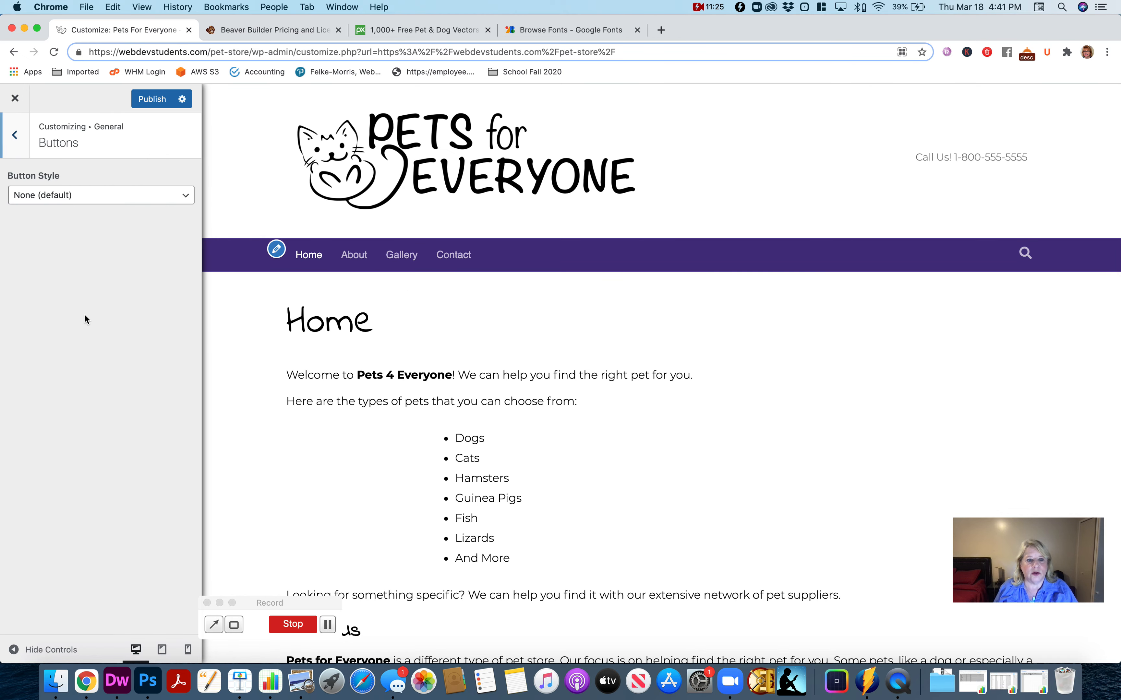
click(134, 198)
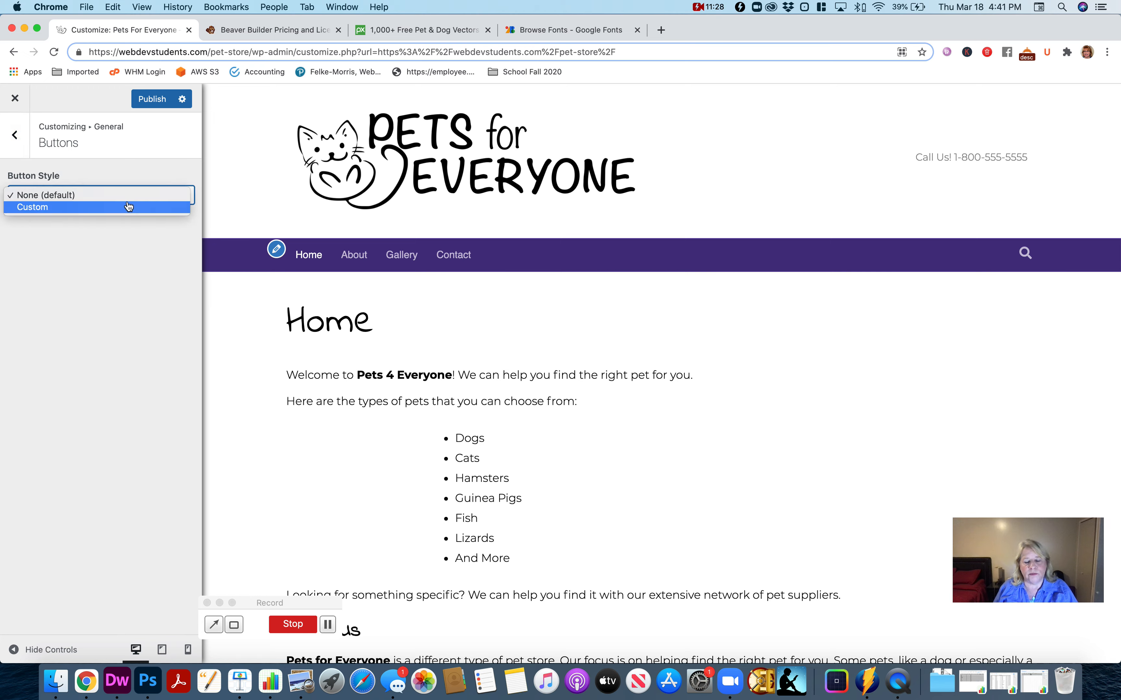
click(128, 206)
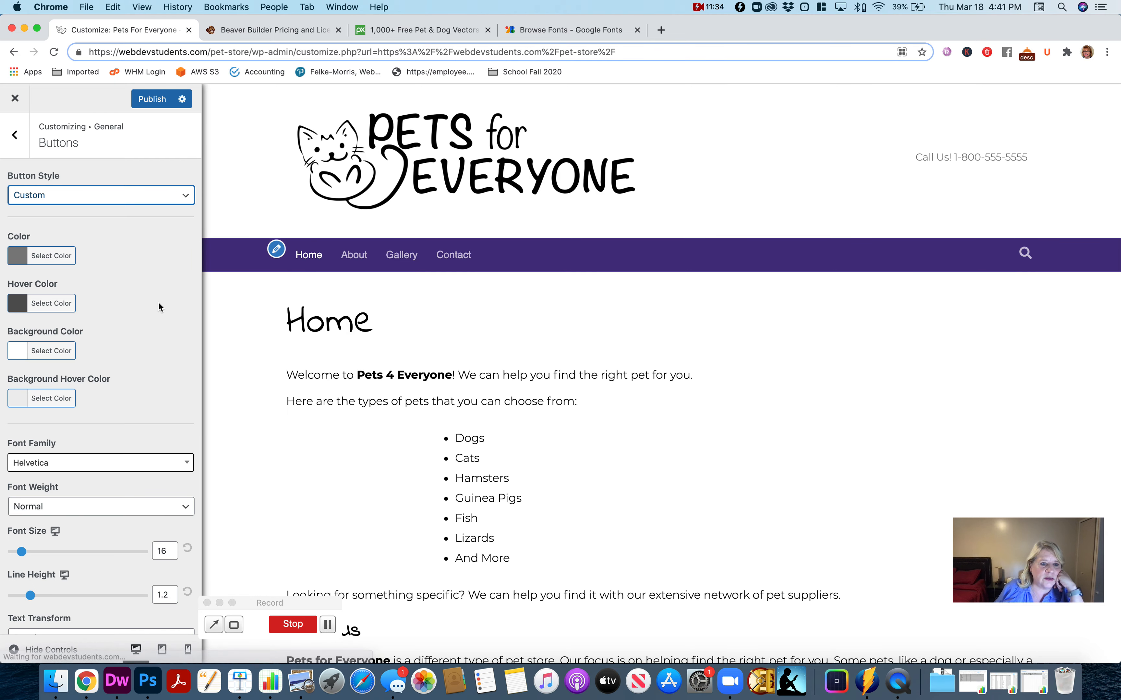
- Set the buttons' font family to the Google font Montserrat
click(105, 463)
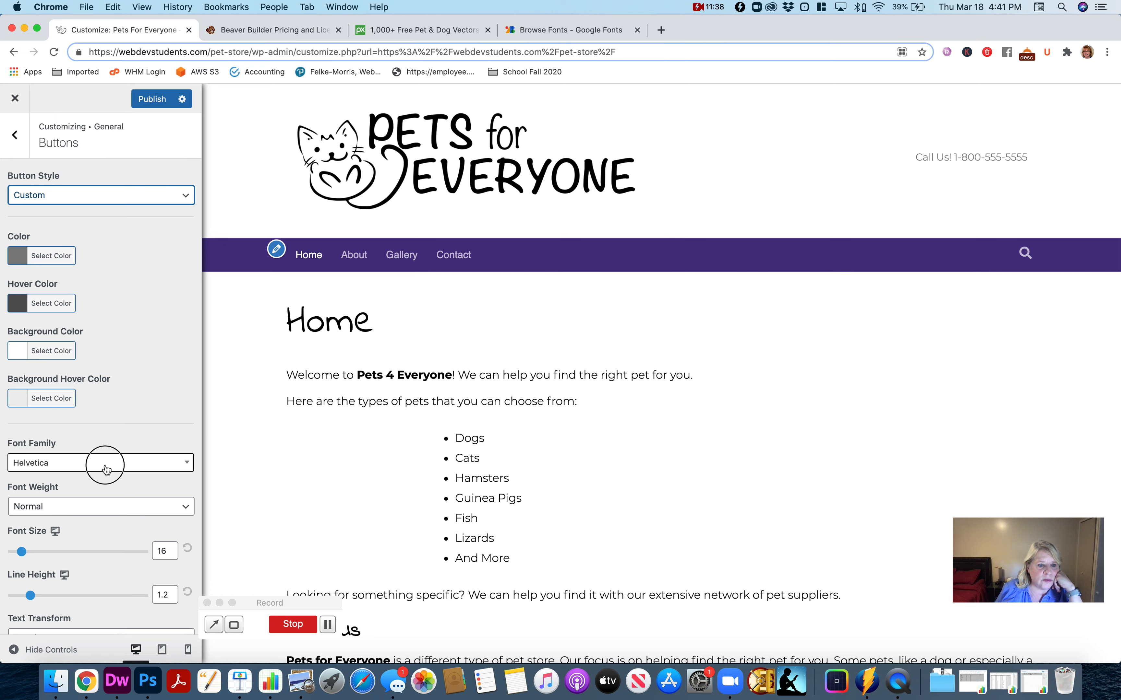
click(84, 484)
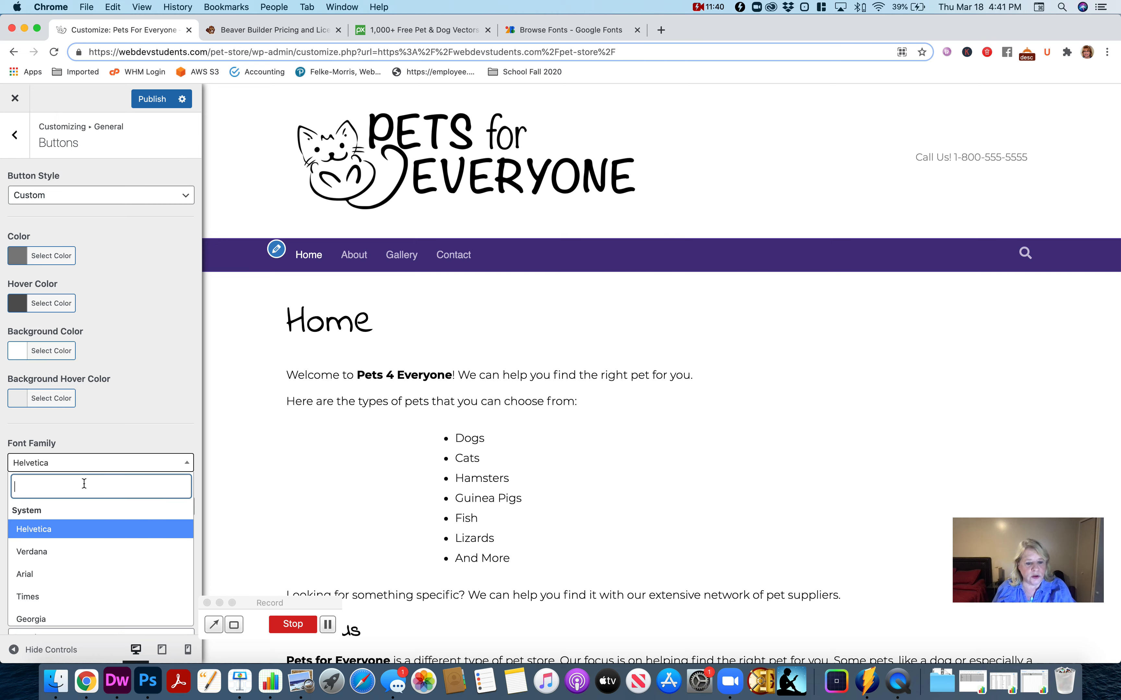
text(mons)
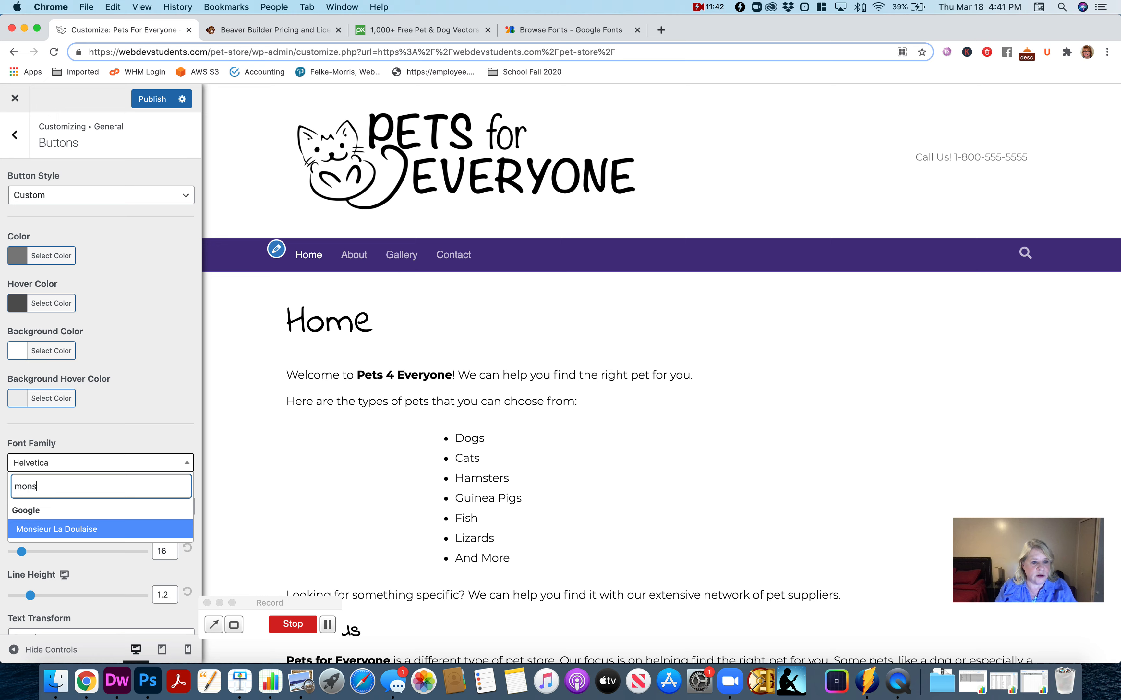
key(BackSpace)
key(BackSpace)
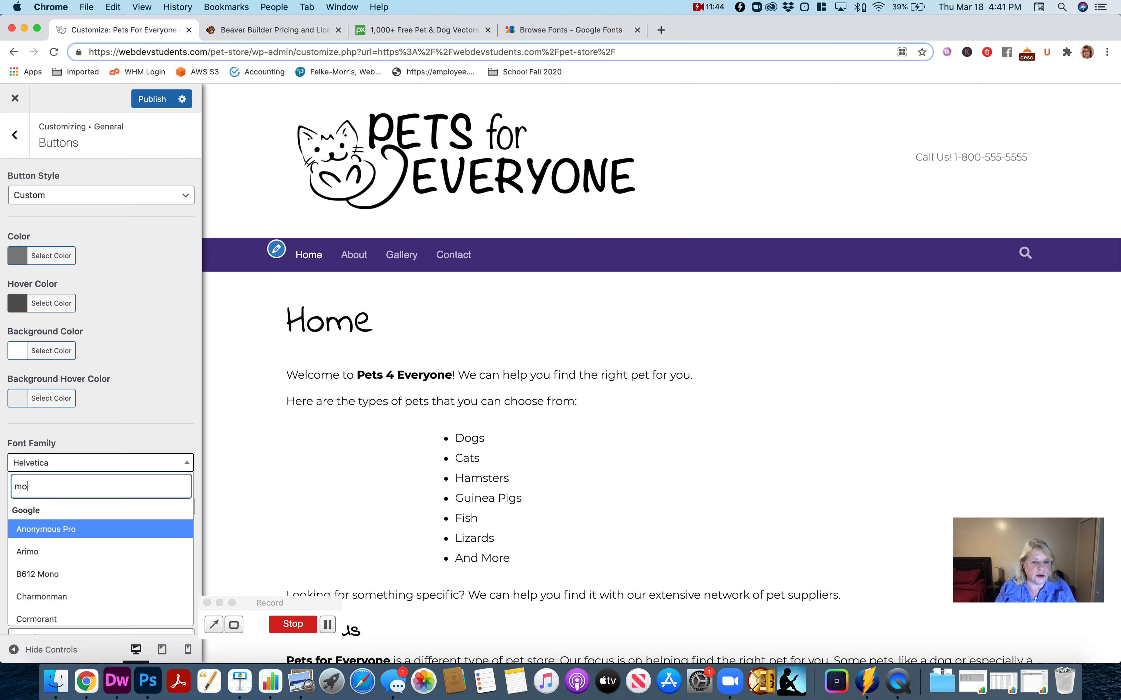
text(nt)
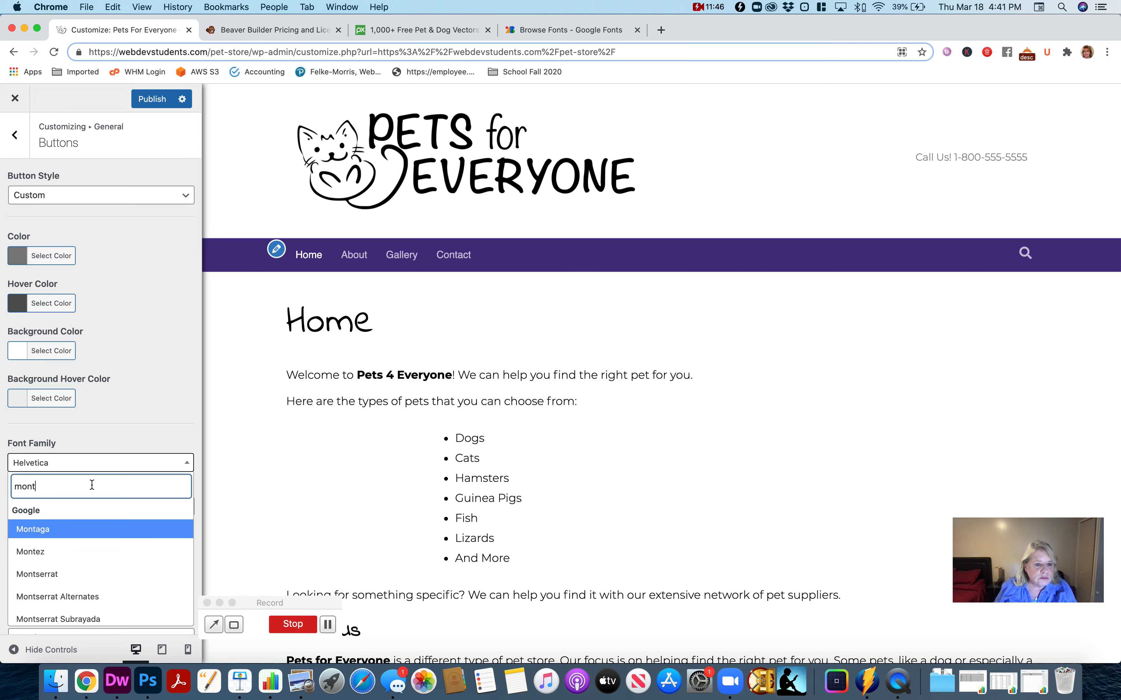
click(85, 574)
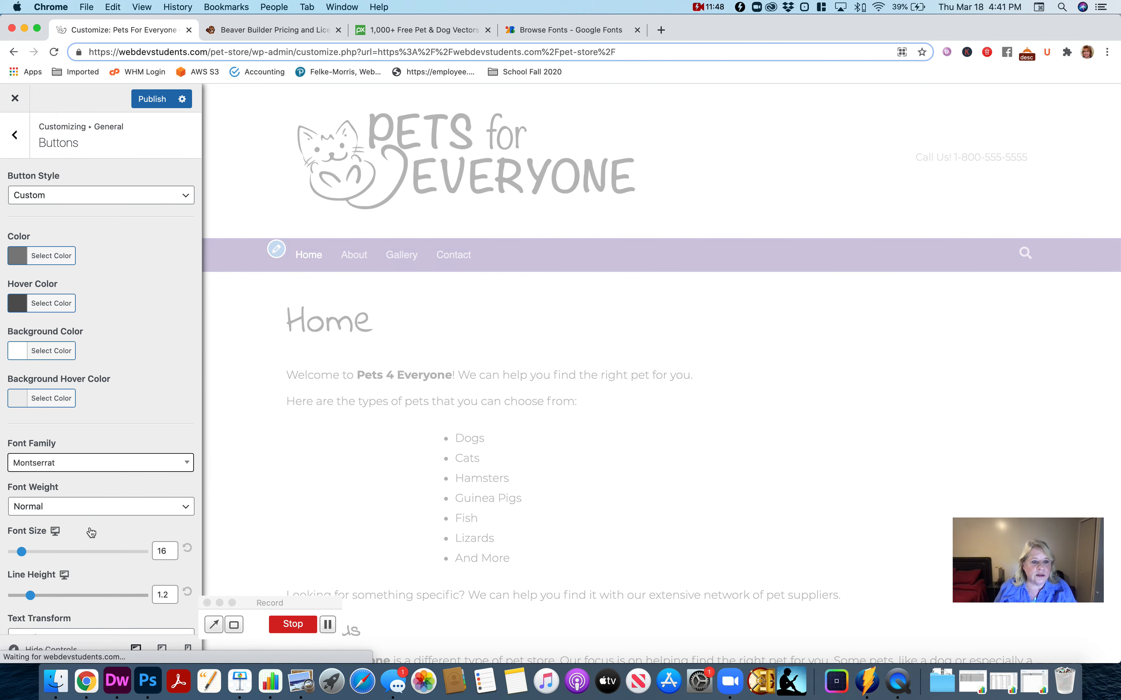
- Set the buttons' font family to the Google font Indie Flower
click(62, 465)
click(57, 491)
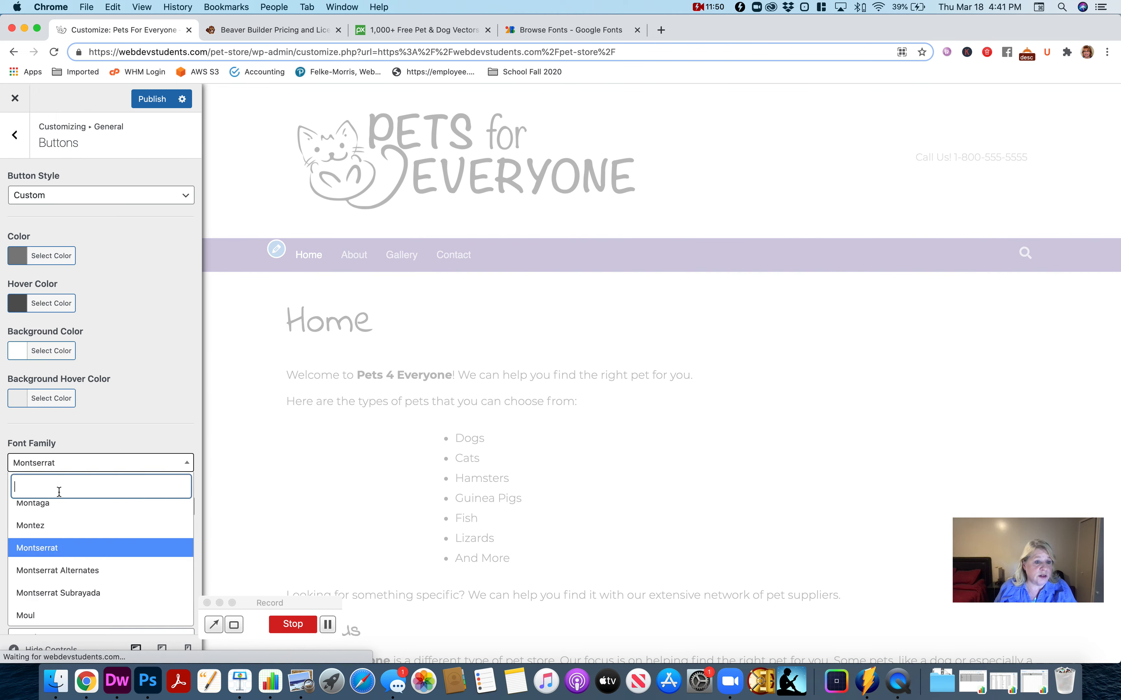
text(indi)
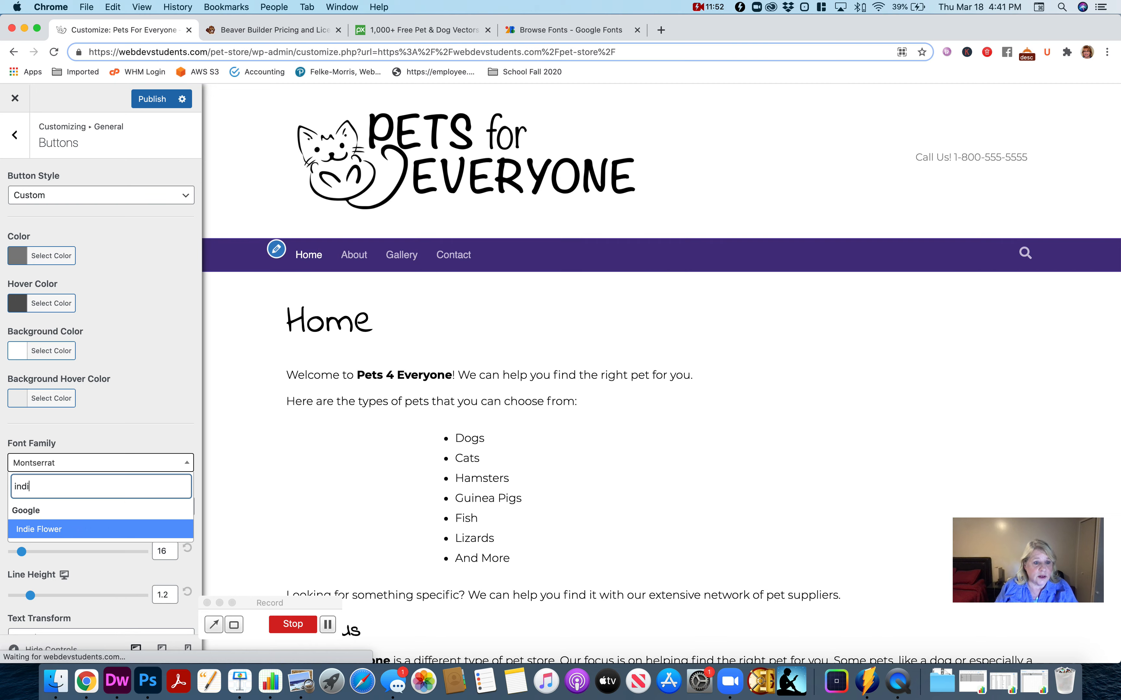
key(BackSpace)
text(i)
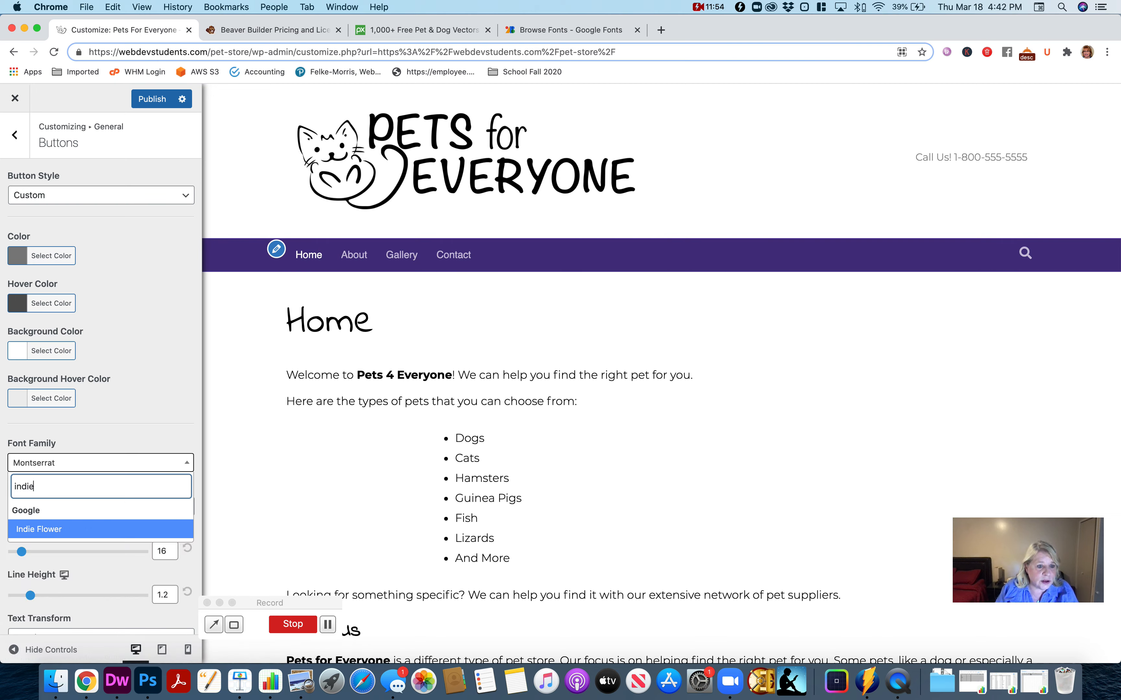
click(75, 529)
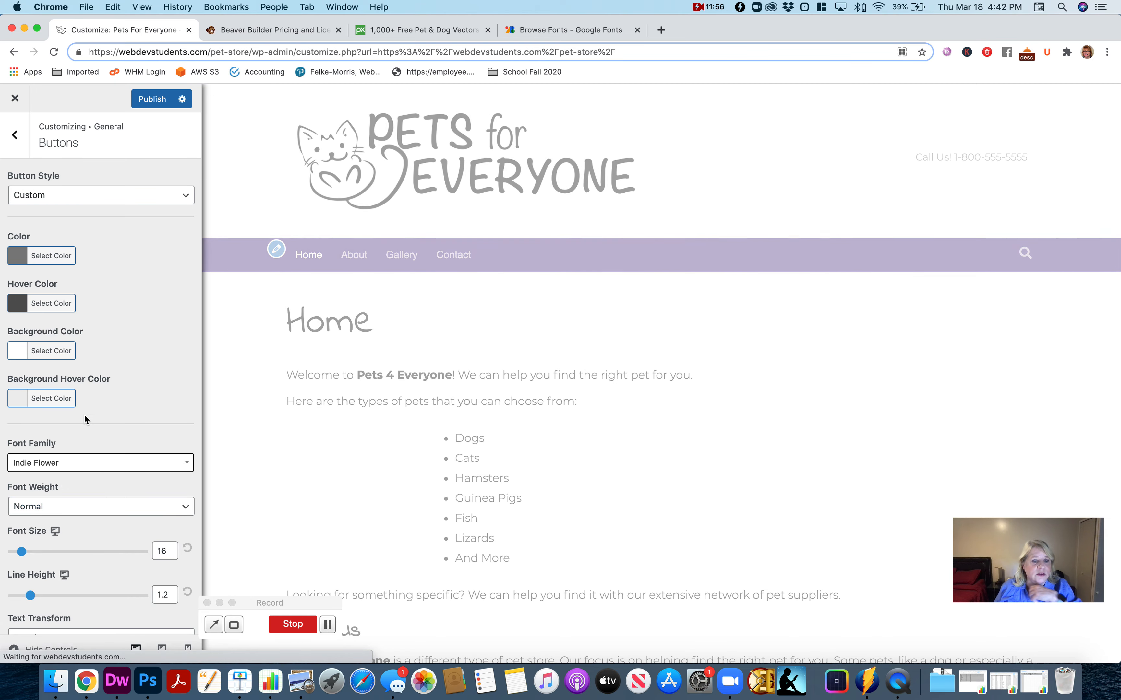
click(14, 136)
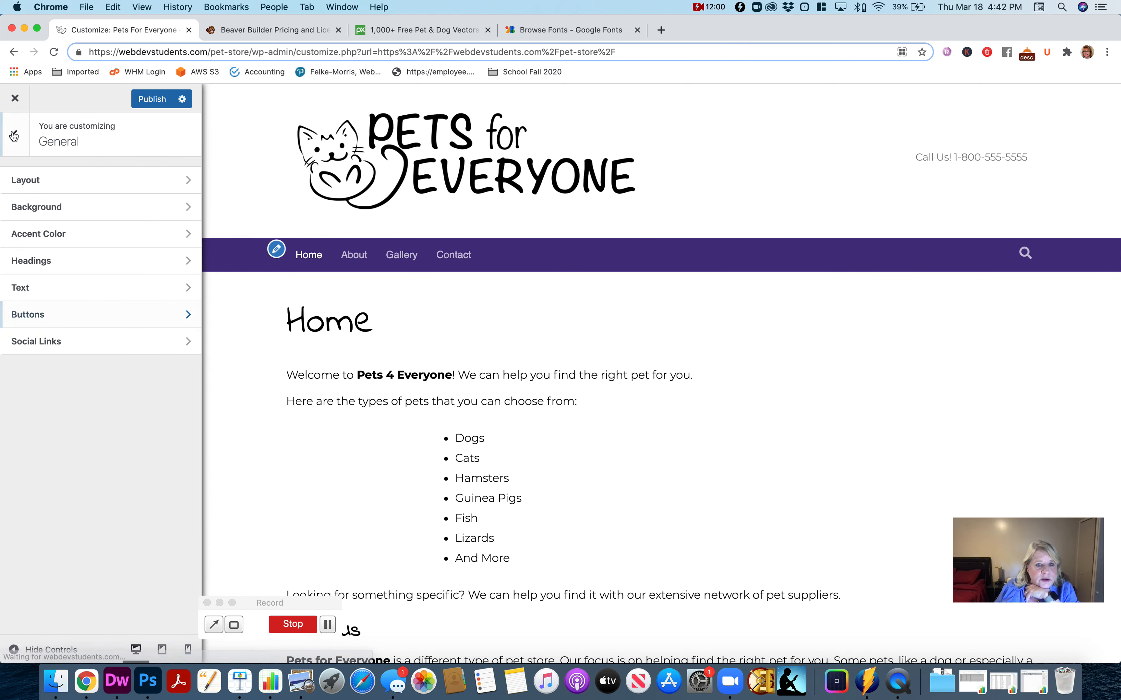
- Enter facebook.com as the Facebook link and twitter.com as the Twitter link in the general social links settings
click(90, 337)
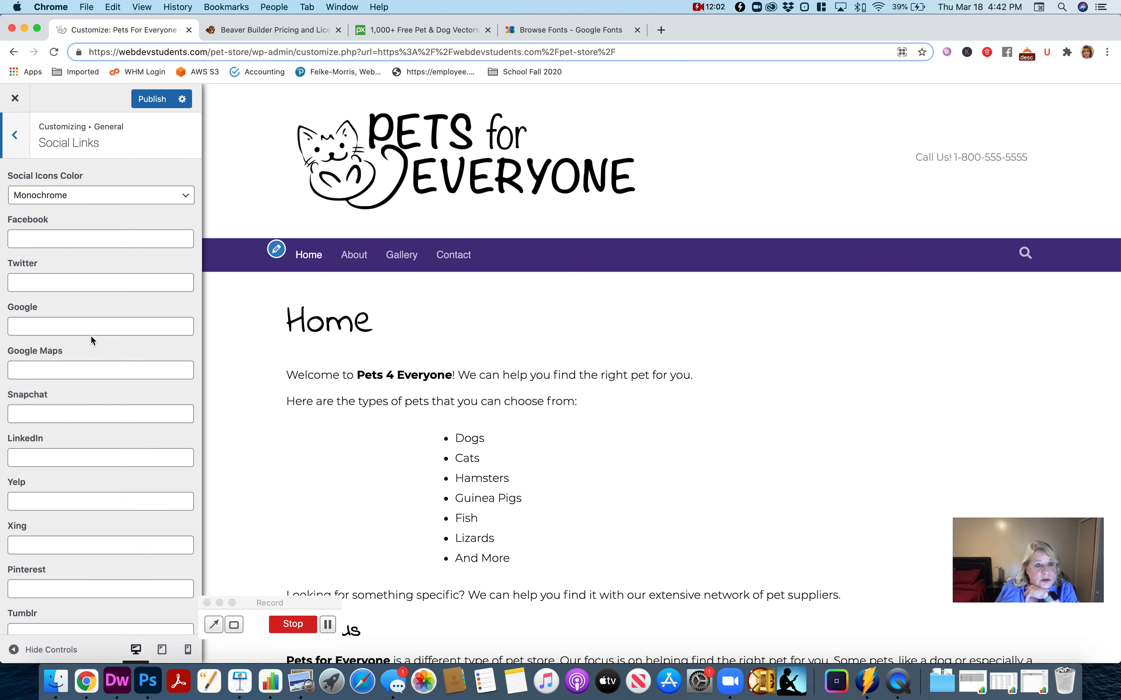
click(90, 242)
text(faceb)
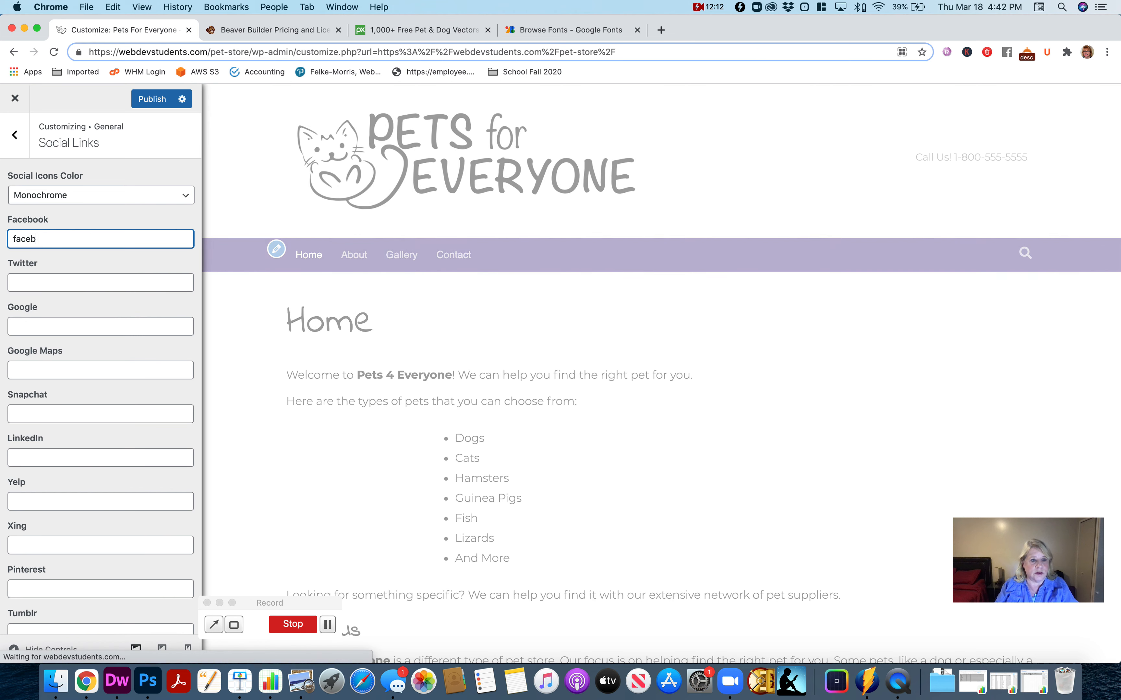
text(ook.com)
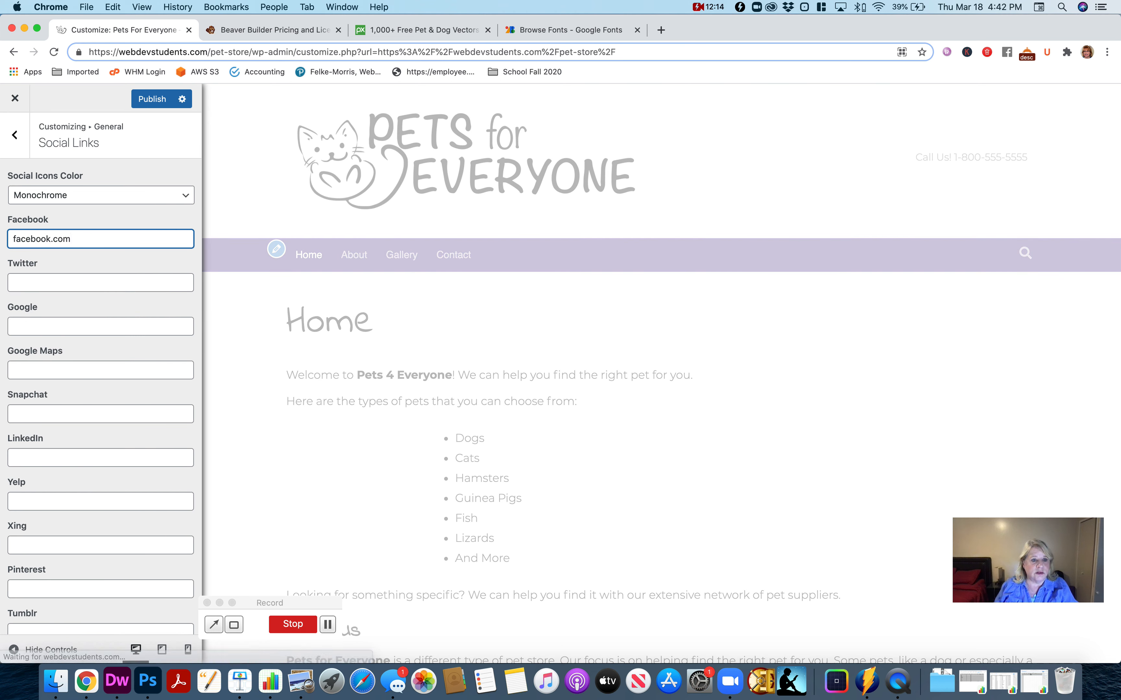
click(93, 284)
text(twi)
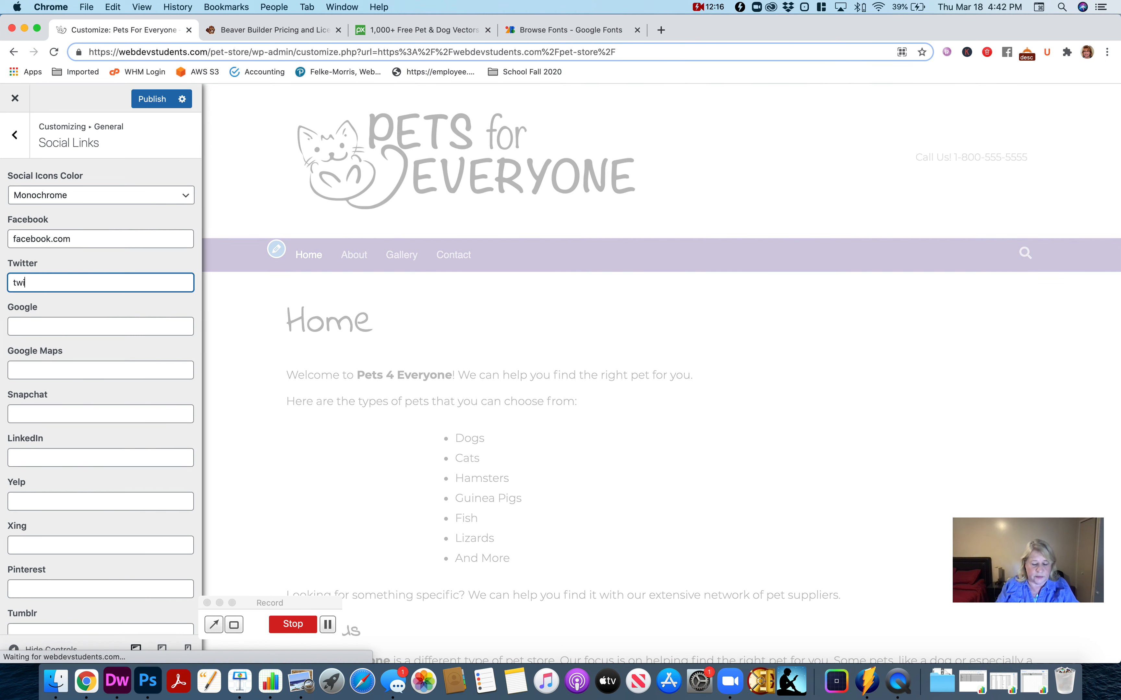
text(tter.com)
- Enter google.com as the Google social link and return to the general settings
click(100, 329)
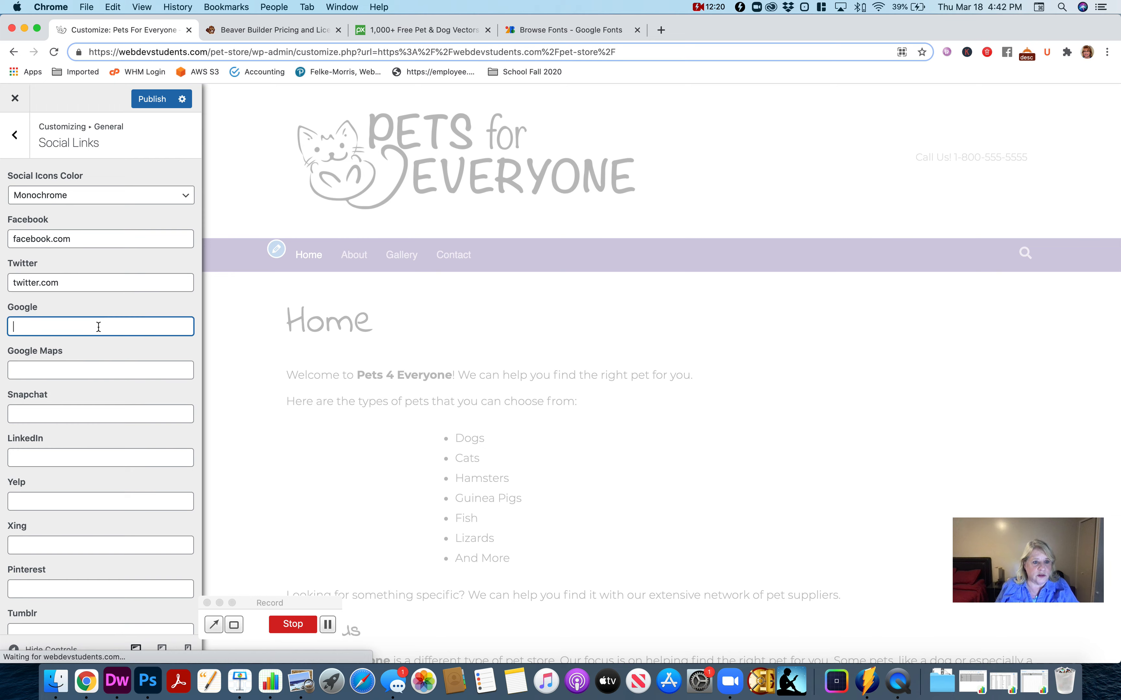
text(good)
key(BackSpace)
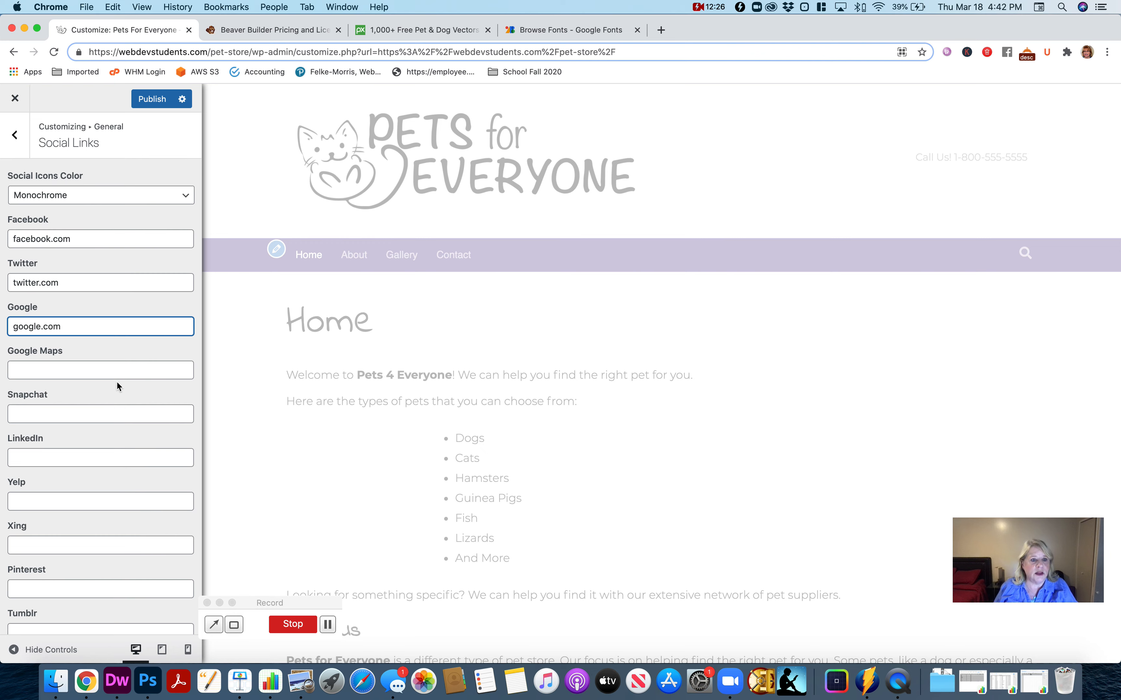
scroll(117, 381, down, 10)
click(68, 614)
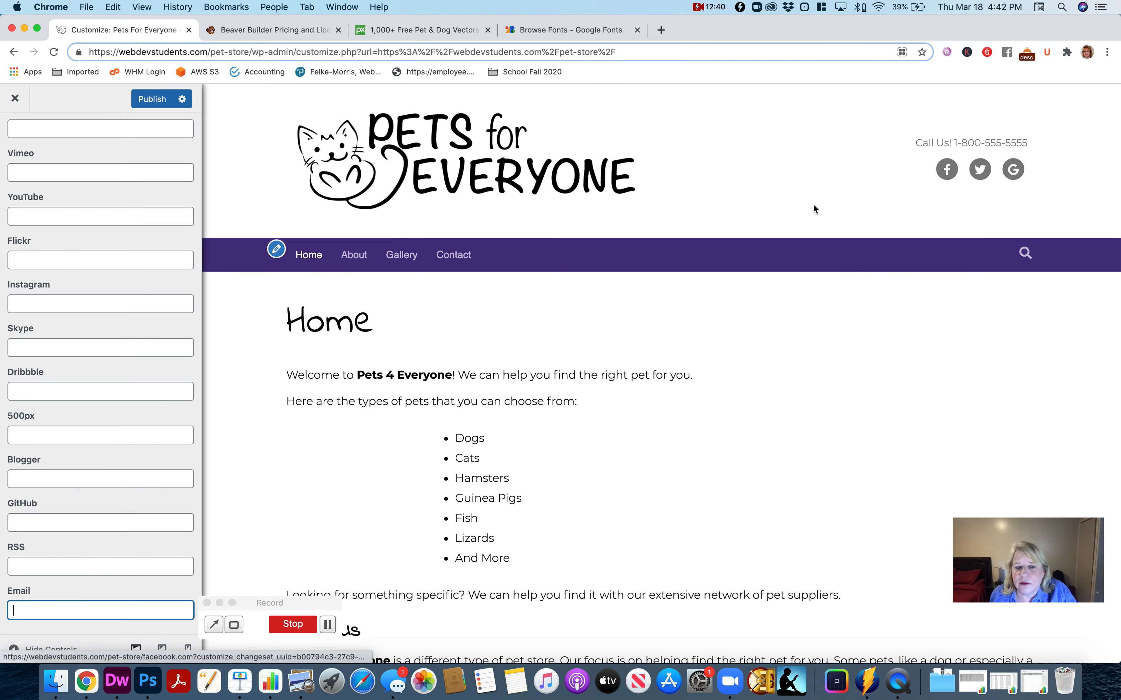
scroll(132, 256, up, 15)
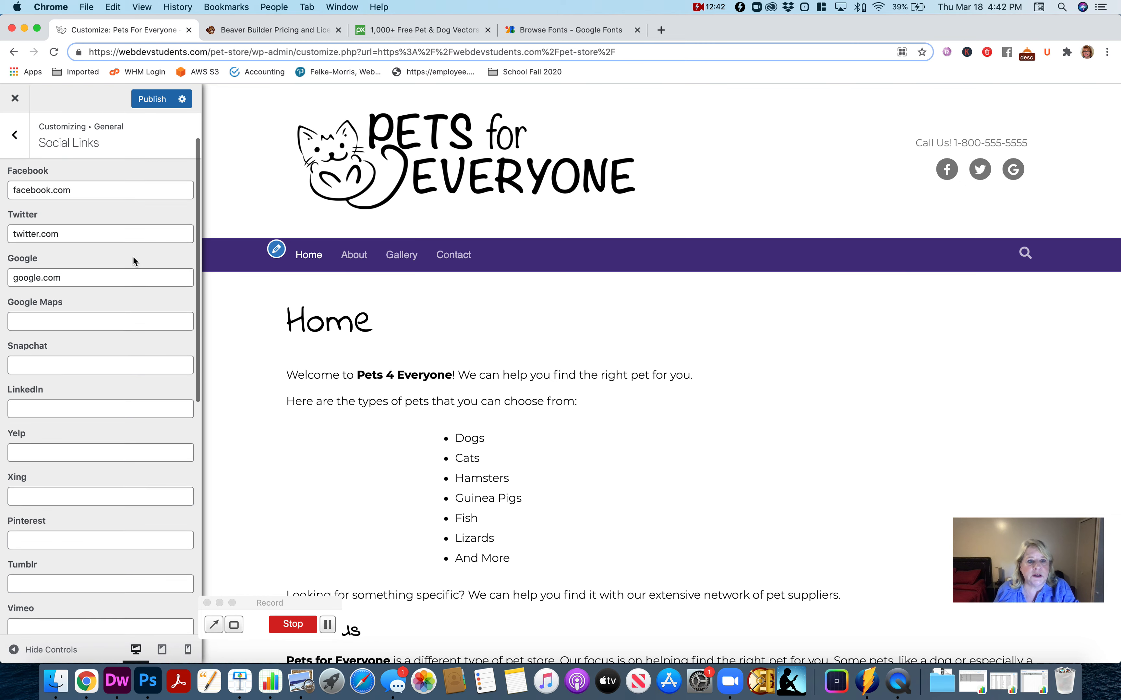
click(16, 140)
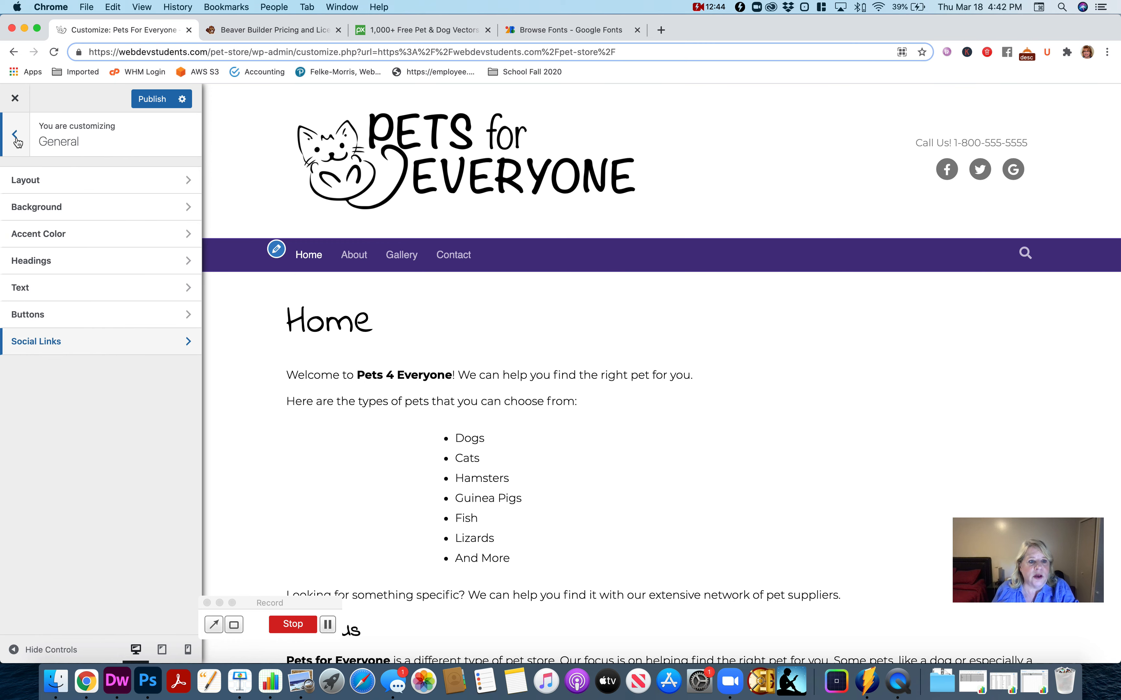
- Change the site's header layout to Nav Centered
click(15, 139)
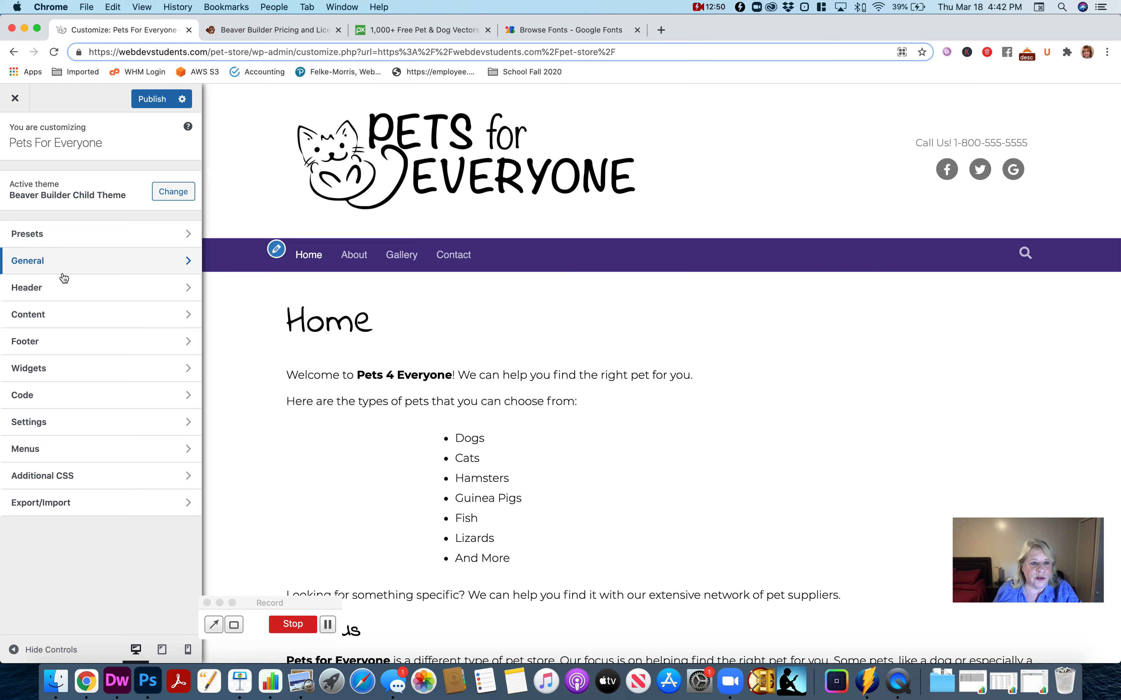
click(51, 295)
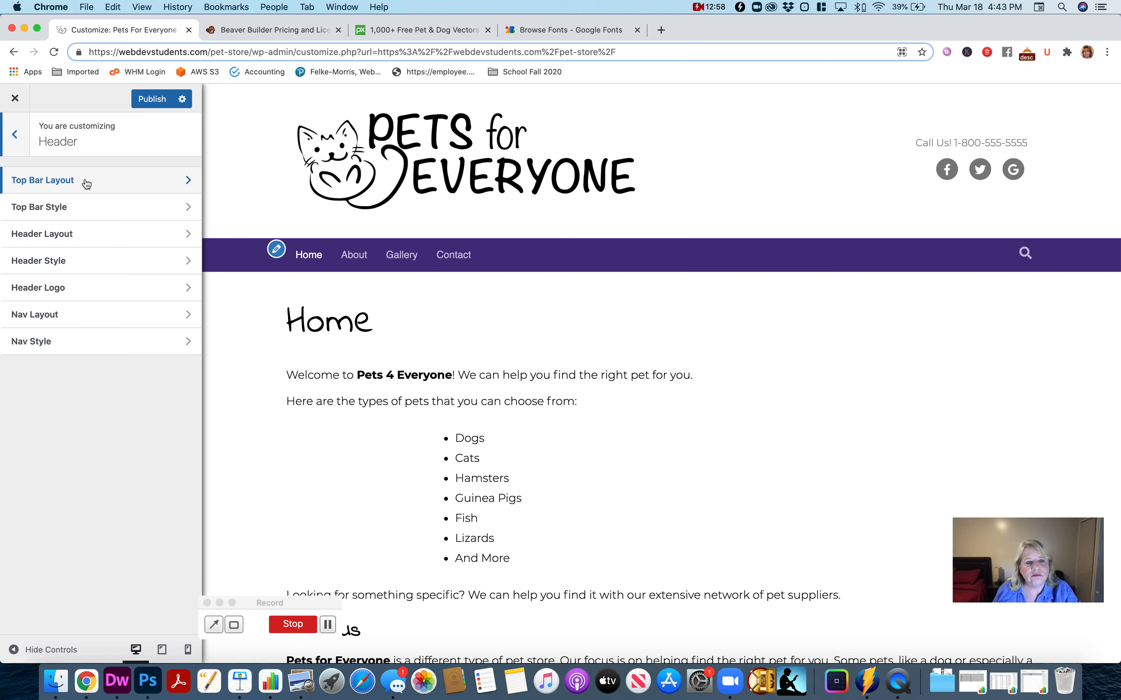
click(96, 234)
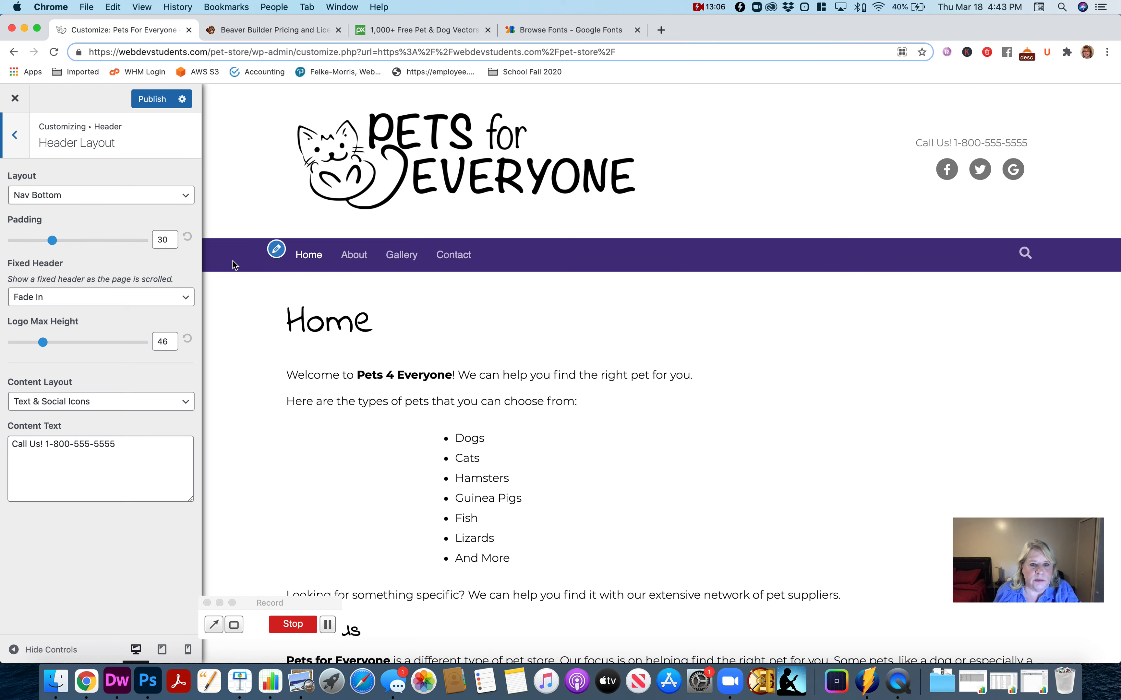
click(127, 198)
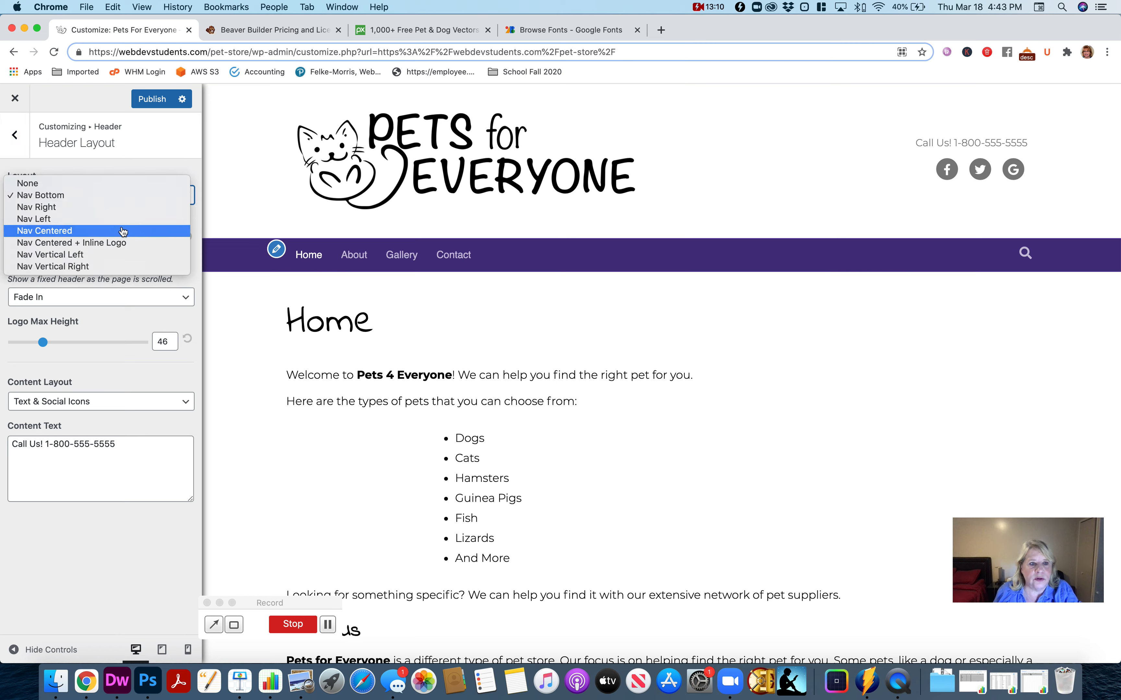
click(123, 232)
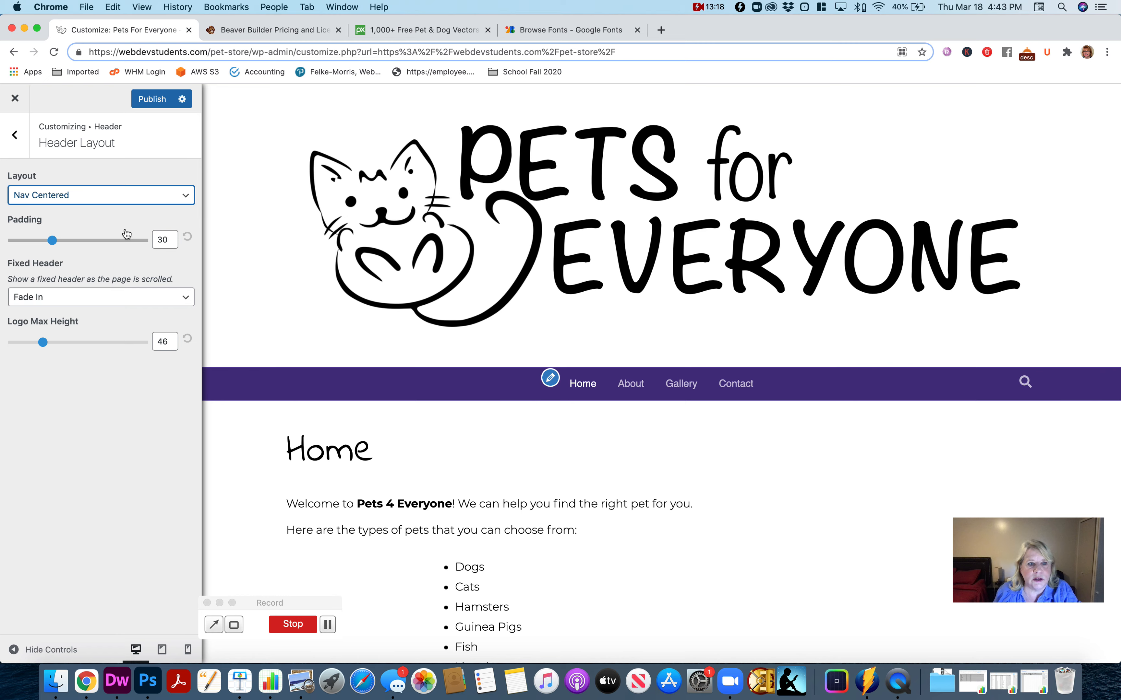
- Set the logo max height to 100 and reduce the header padding to its minimum
drag(45, 343, 16, 344)
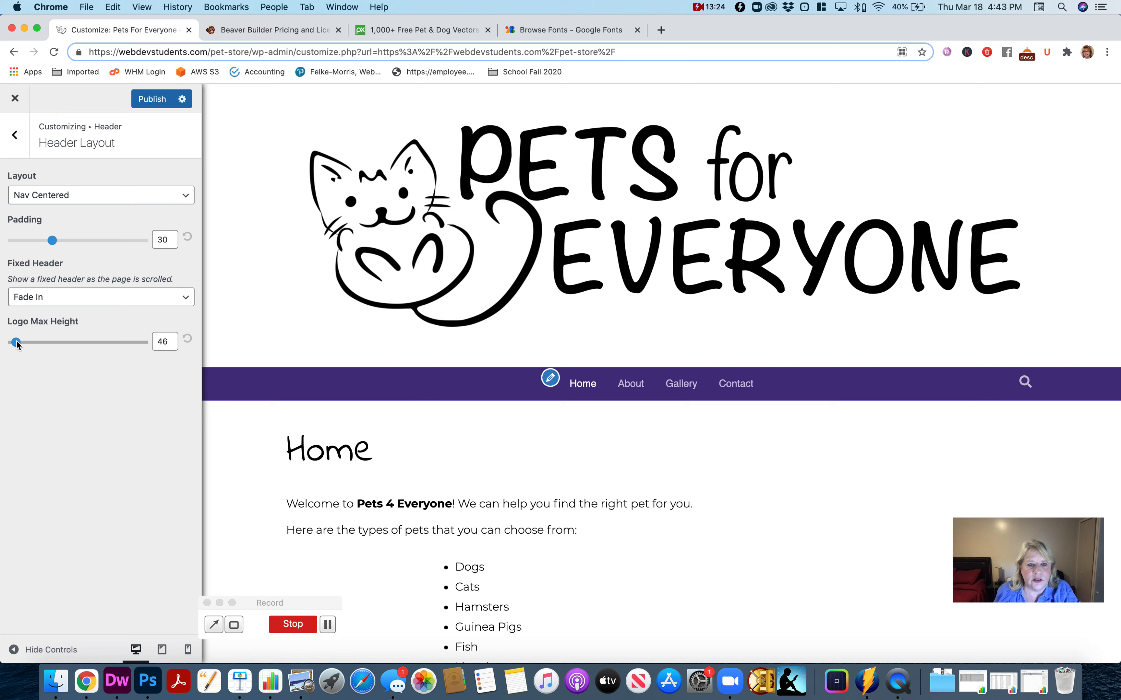
double_click(163, 341)
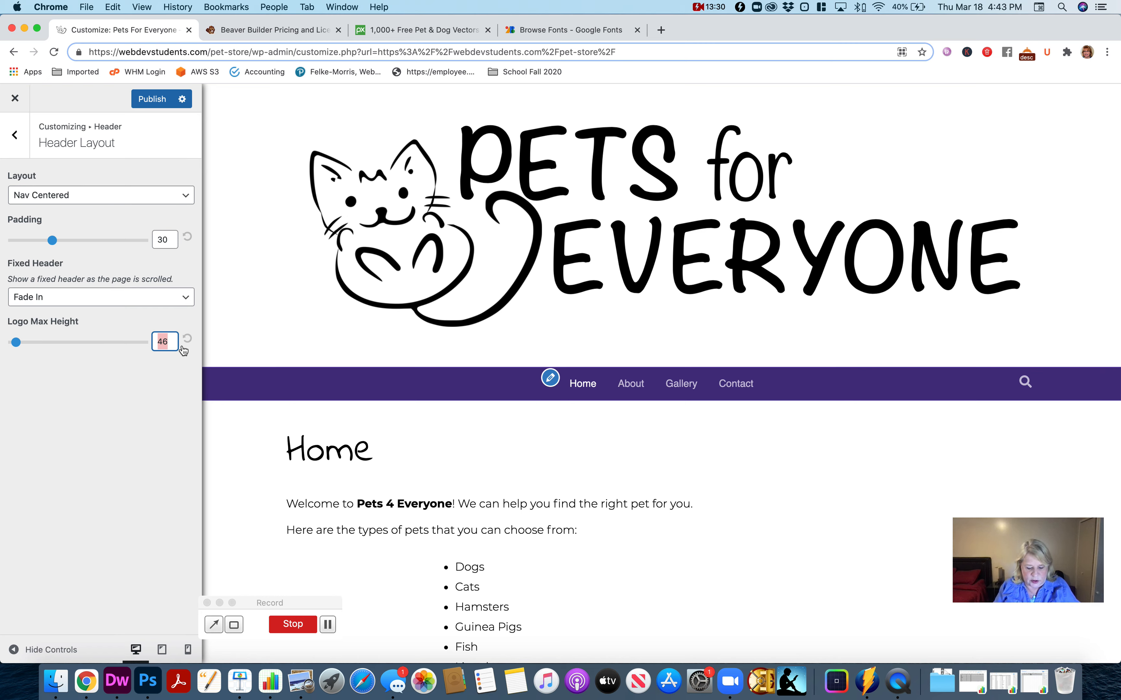
text(100)
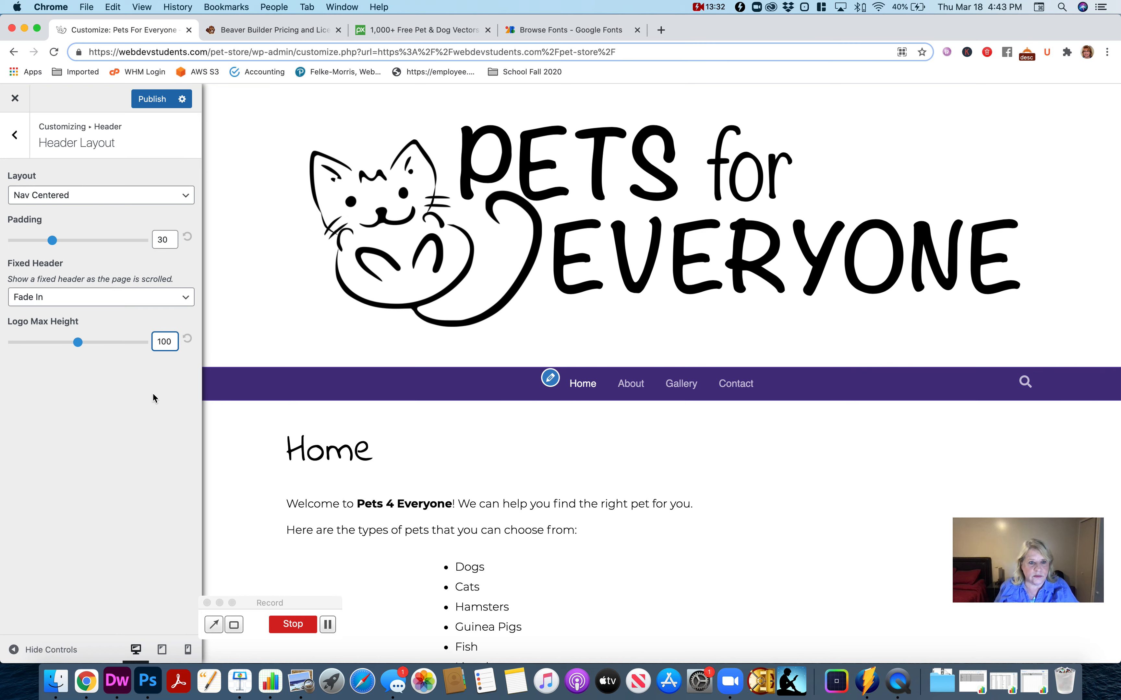
click(155, 404)
drag(52, 240, 2, 245)
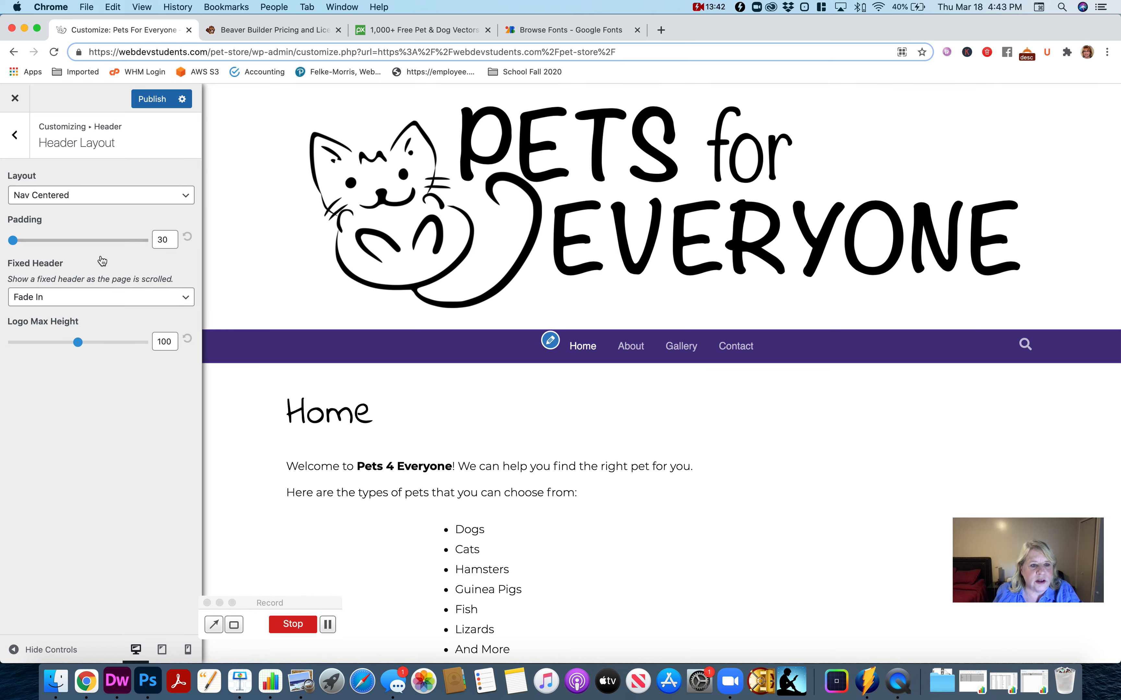
- Try the Nav Centered + Inline Logo header layout with the inline logo position set to Left, and return to Nav Centered
click(75, 202)
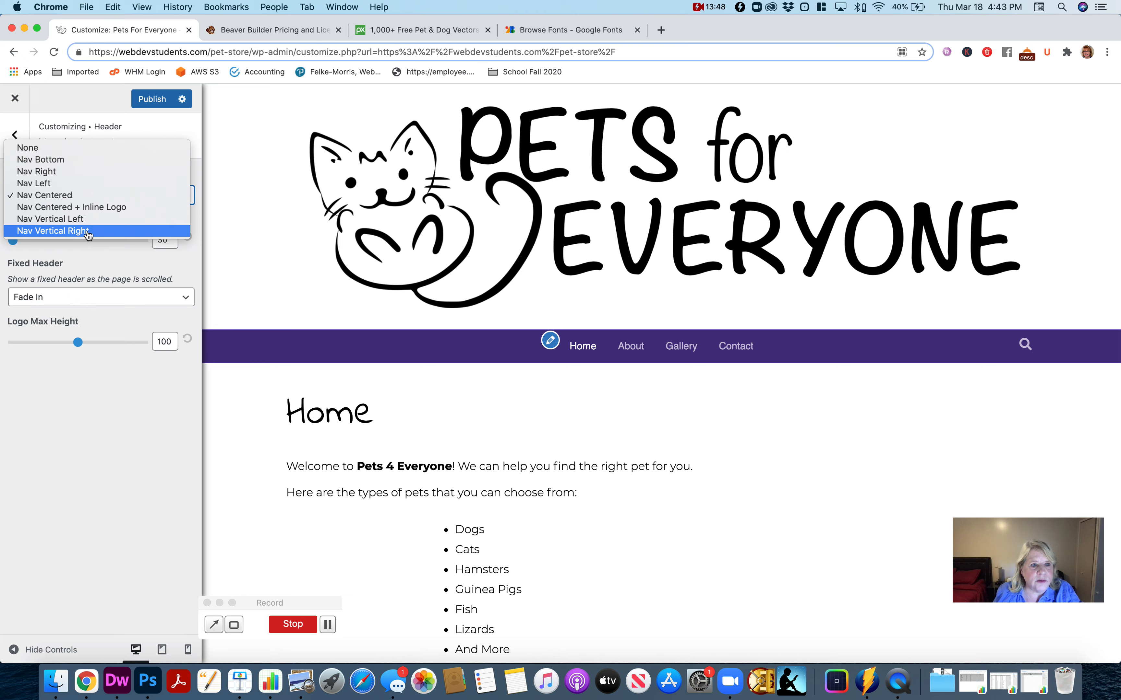
click(90, 212)
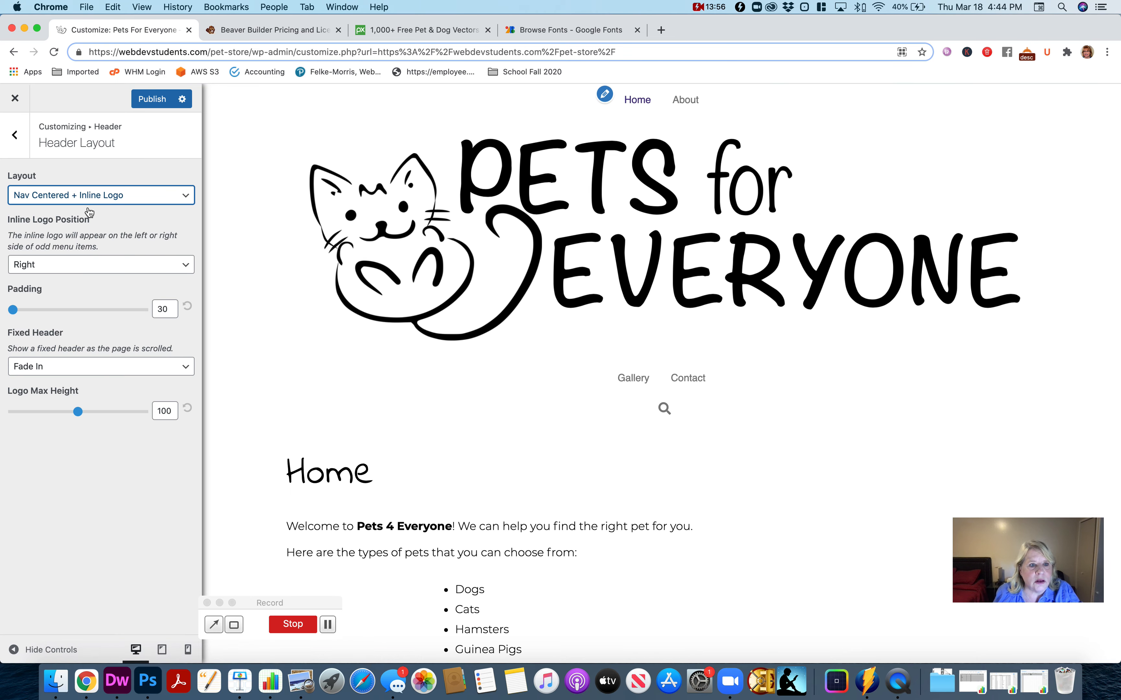
click(109, 268)
click(108, 254)
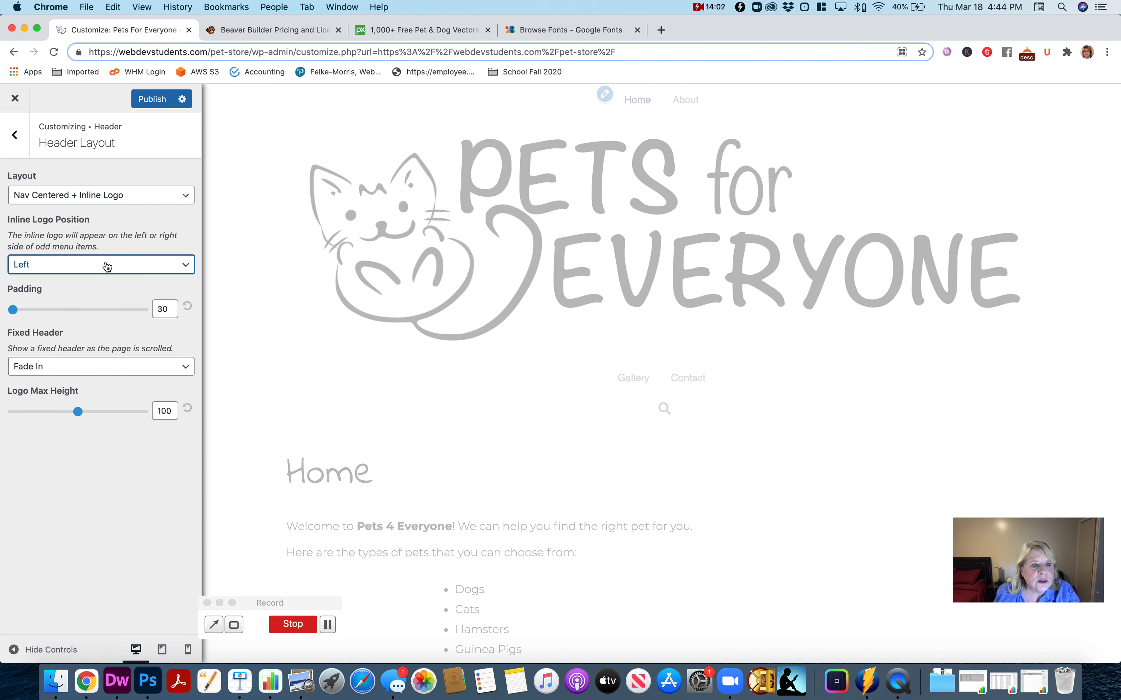
click(92, 199)
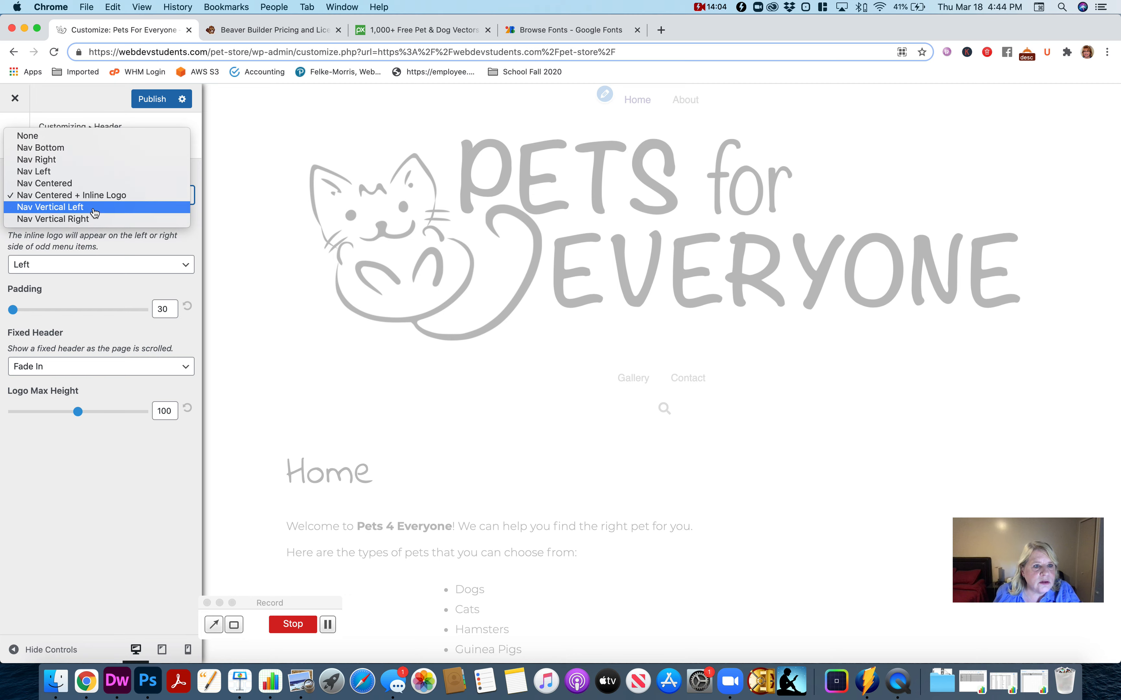
click(94, 188)
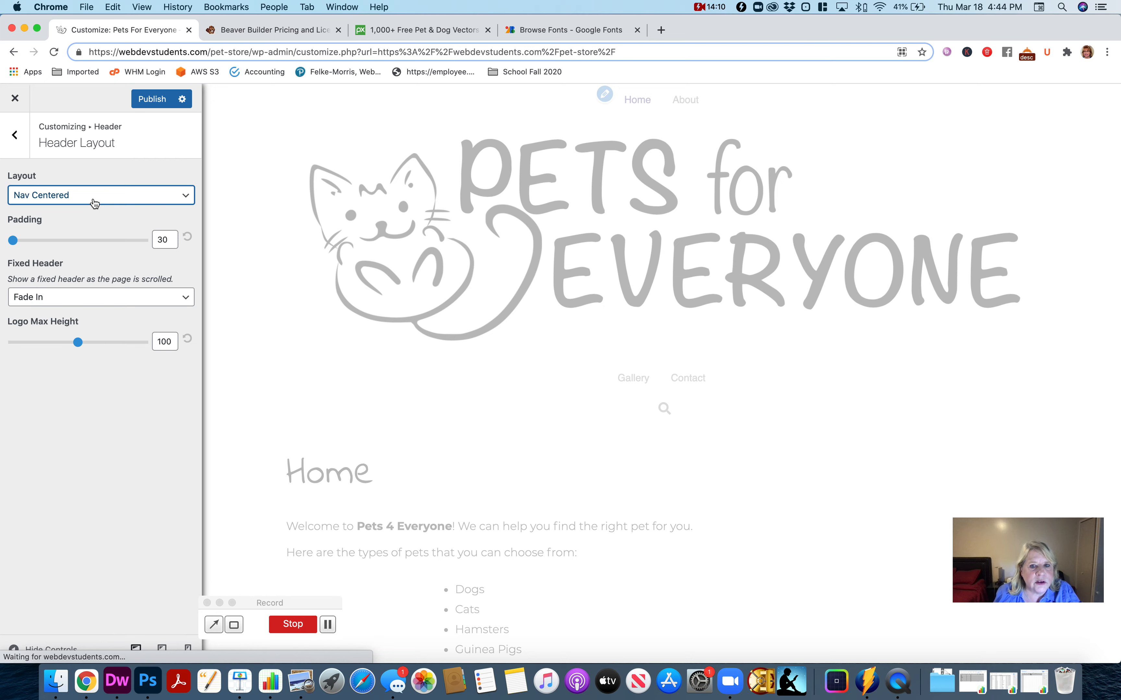
- Change the header layout to Nav Bottom with Social Icons as its content layout, and return to the header settings
click(94, 203)
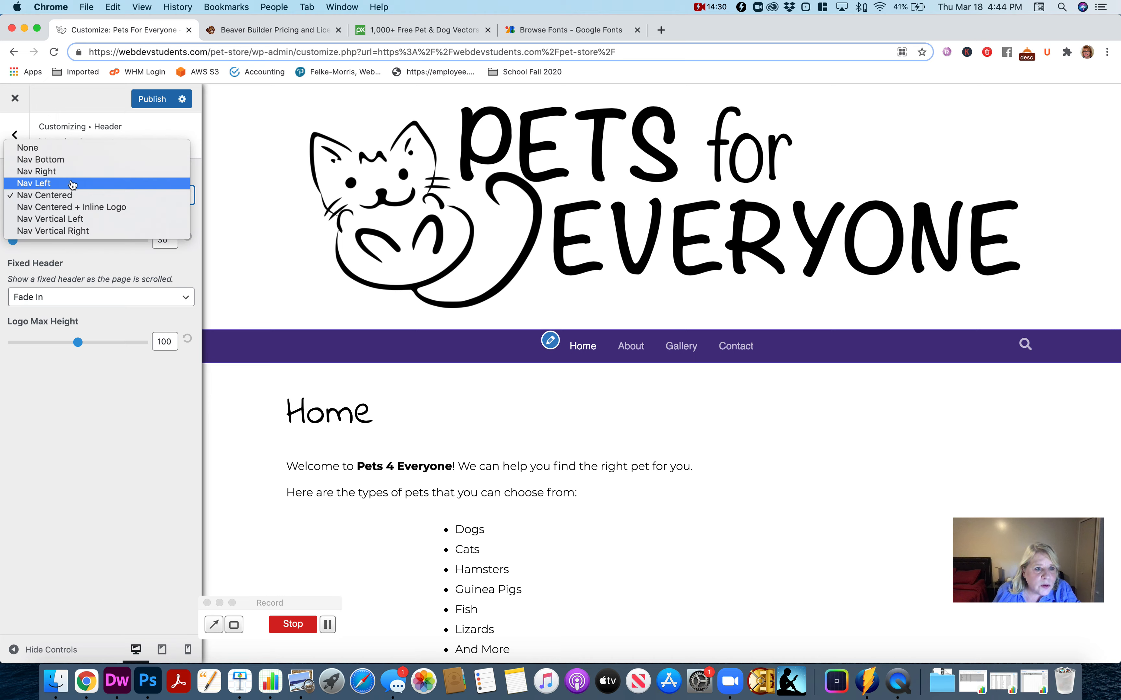
click(74, 166)
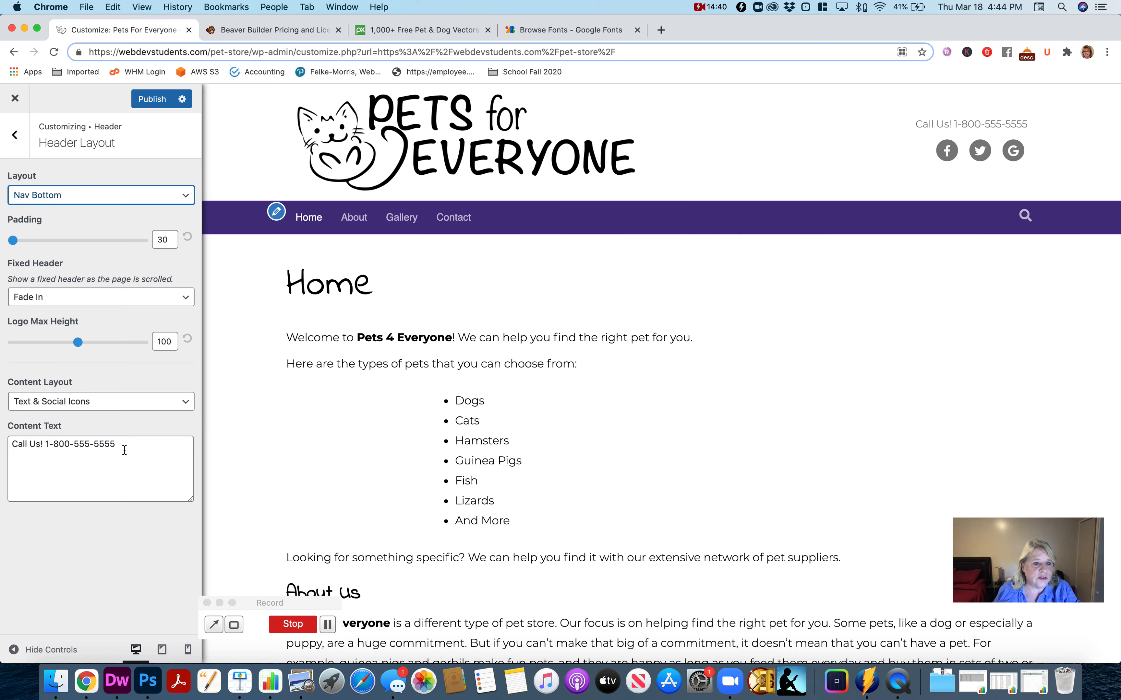
click(140, 407)
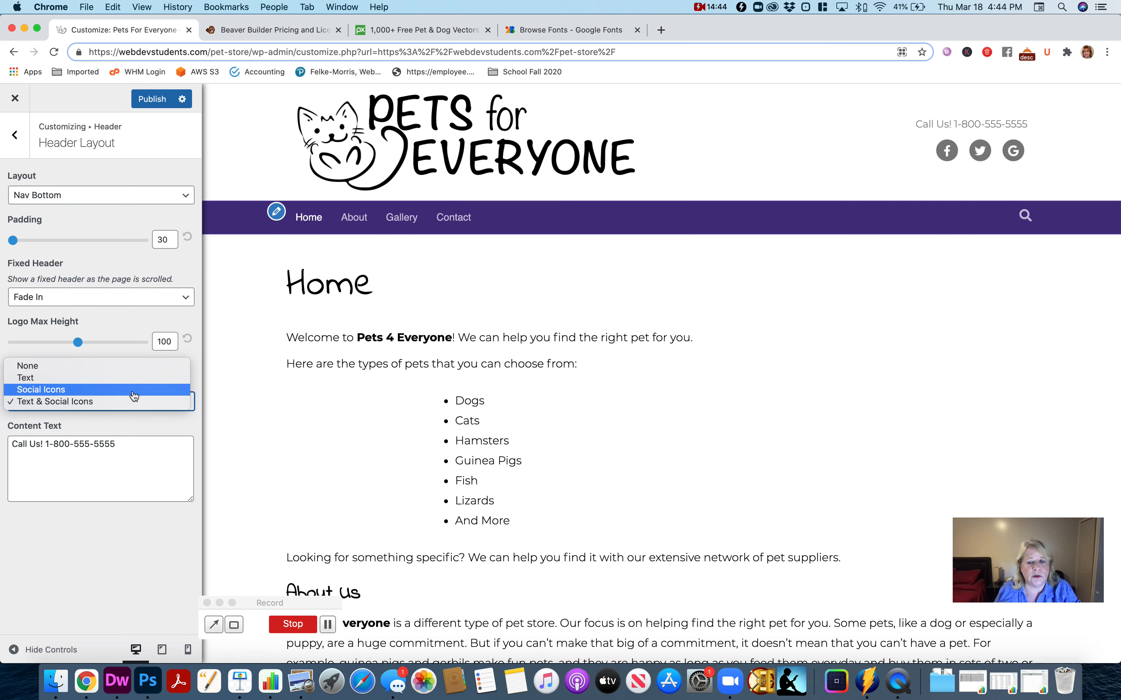
click(135, 393)
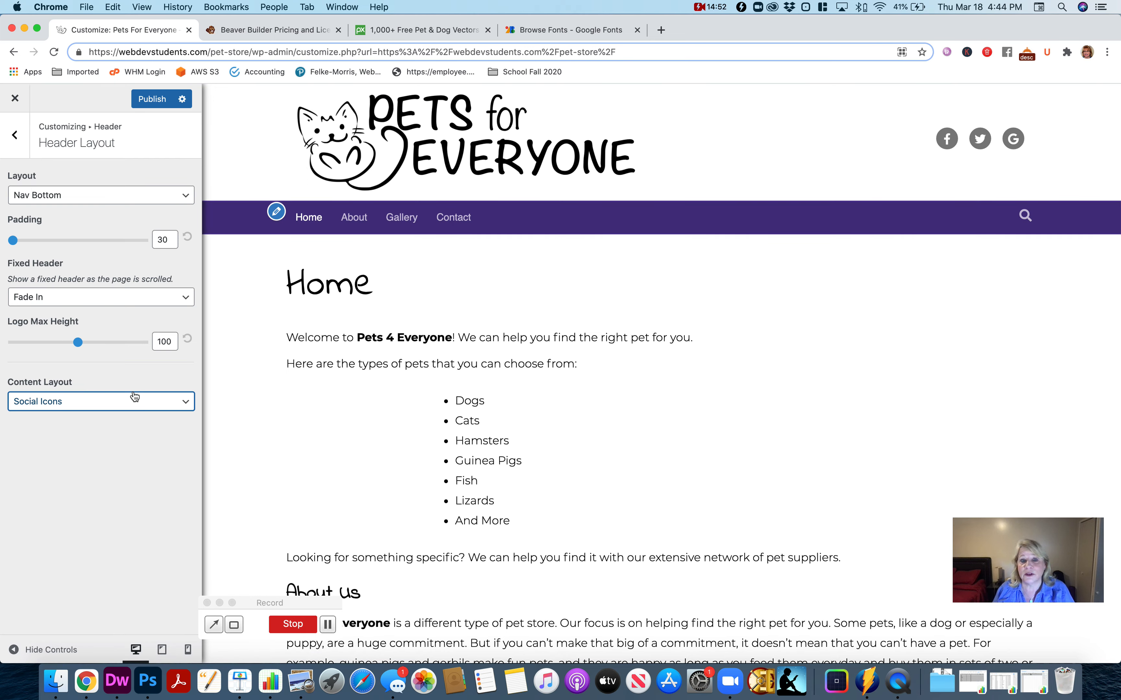
click(14, 137)
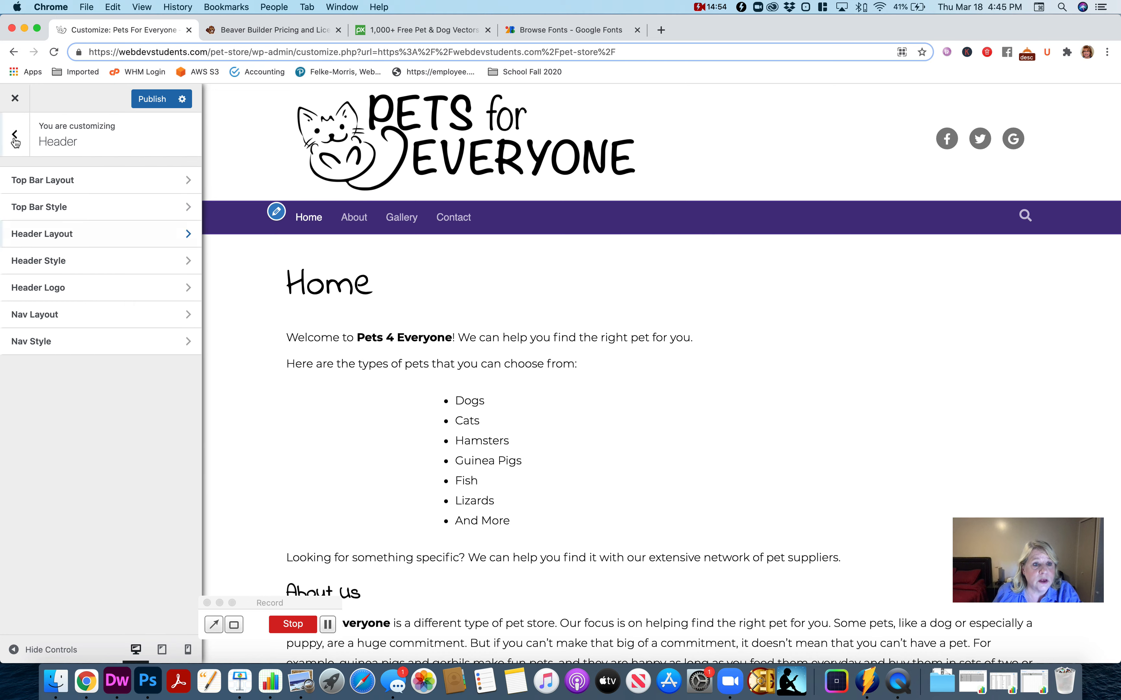
click(105, 185)
click(104, 200)
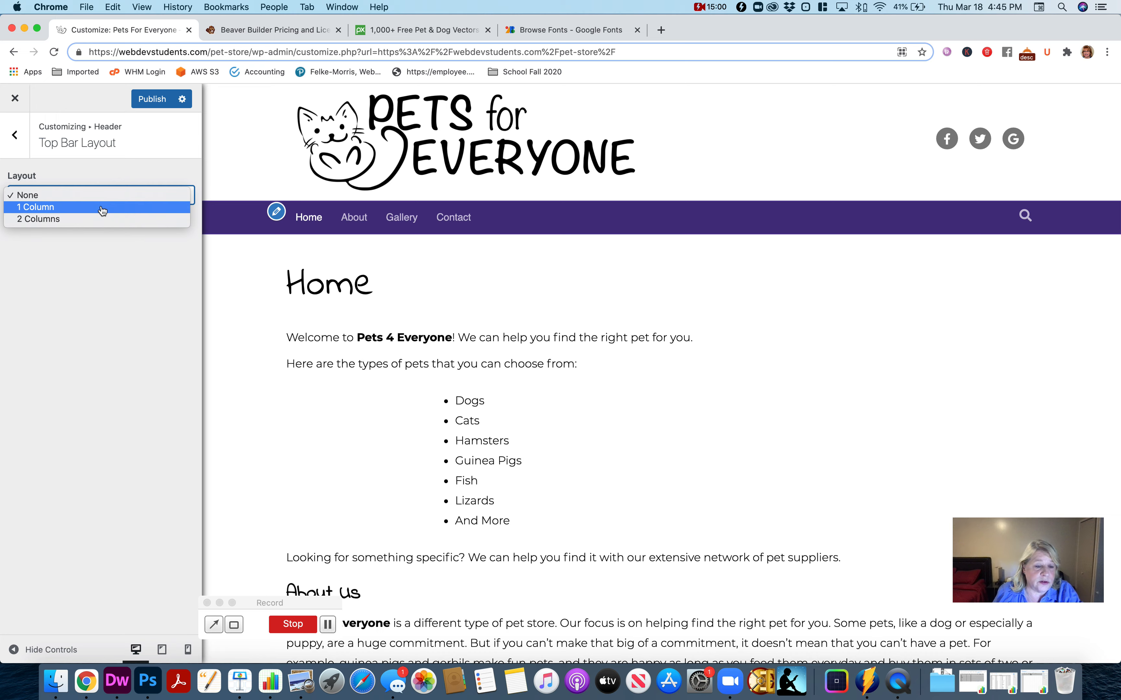
click(22, 147)
click(19, 139)
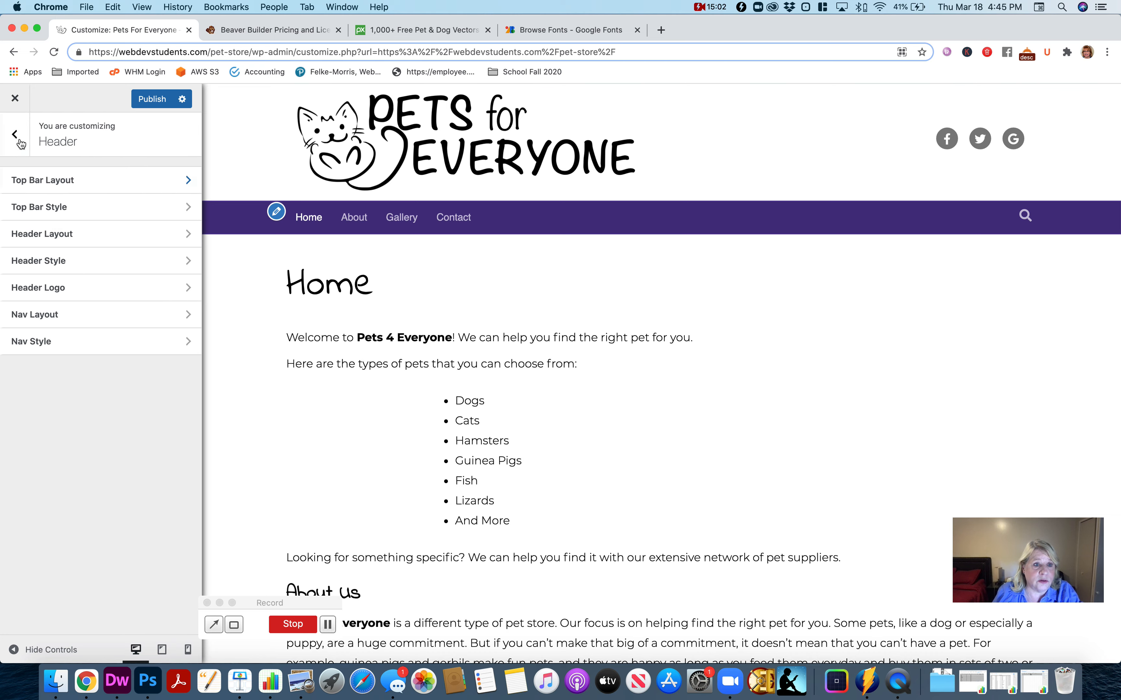
click(19, 141)
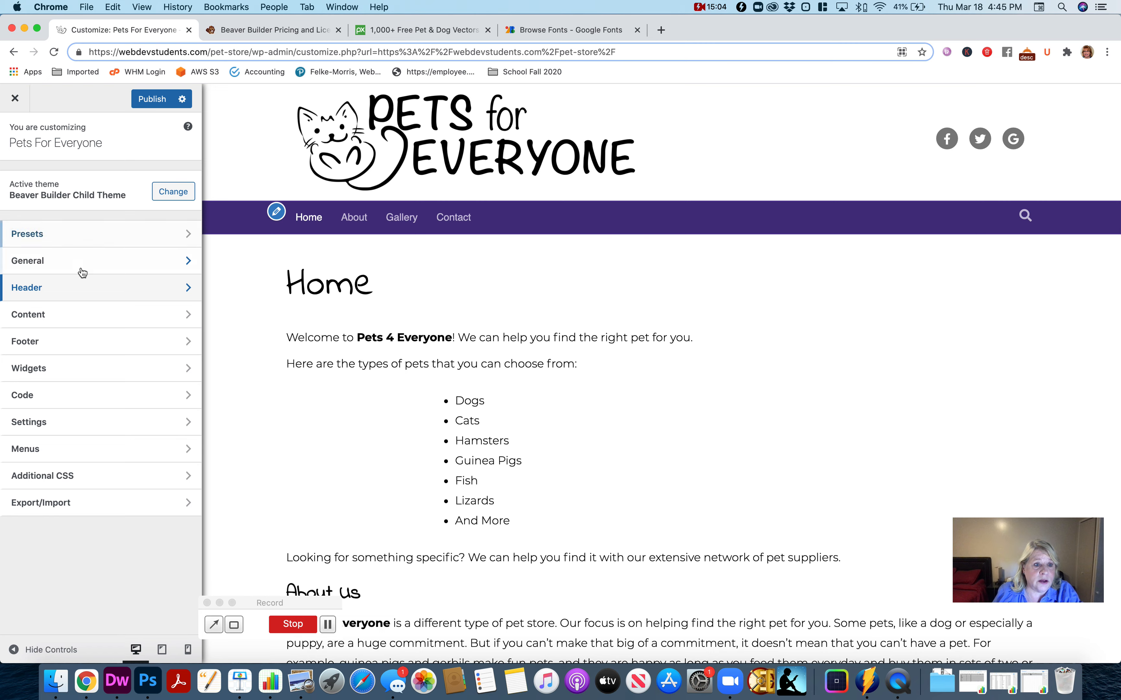
click(79, 287)
- Set the header's top bar layout to 1 Column
click(90, 186)
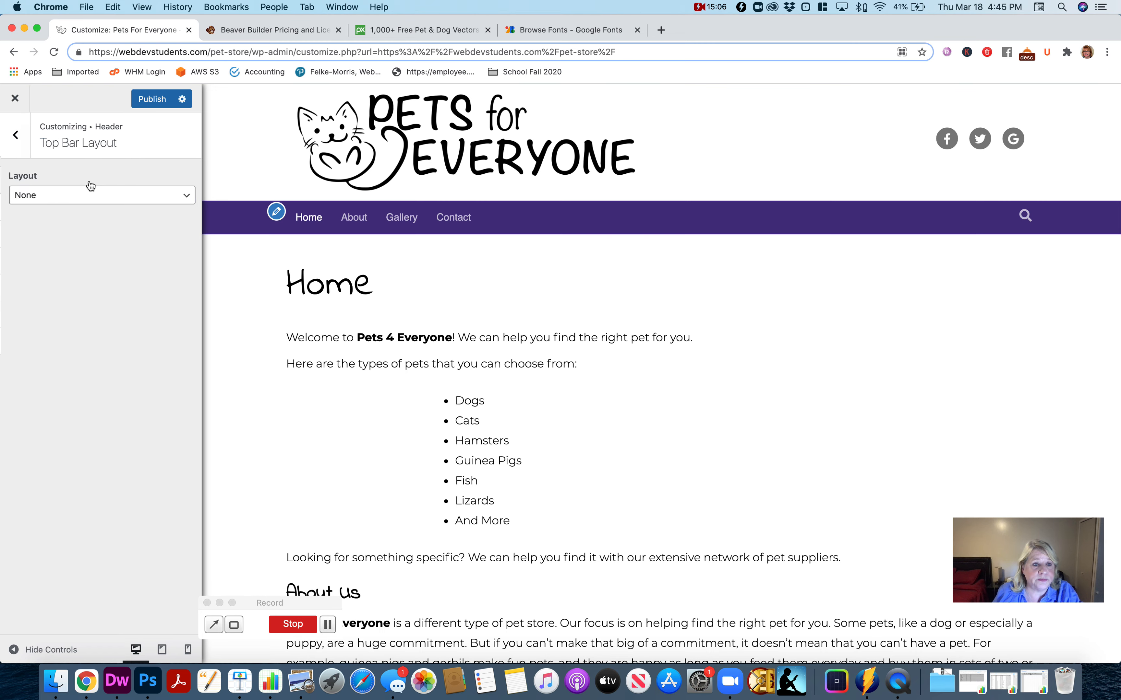
click(86, 203)
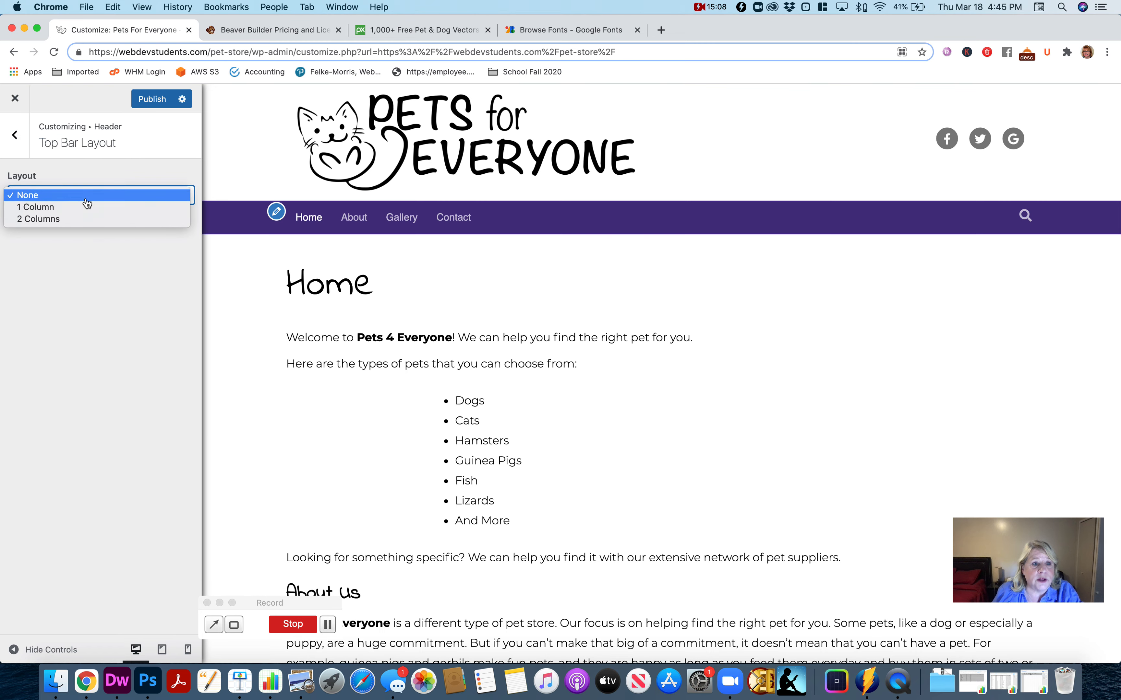
click(89, 213)
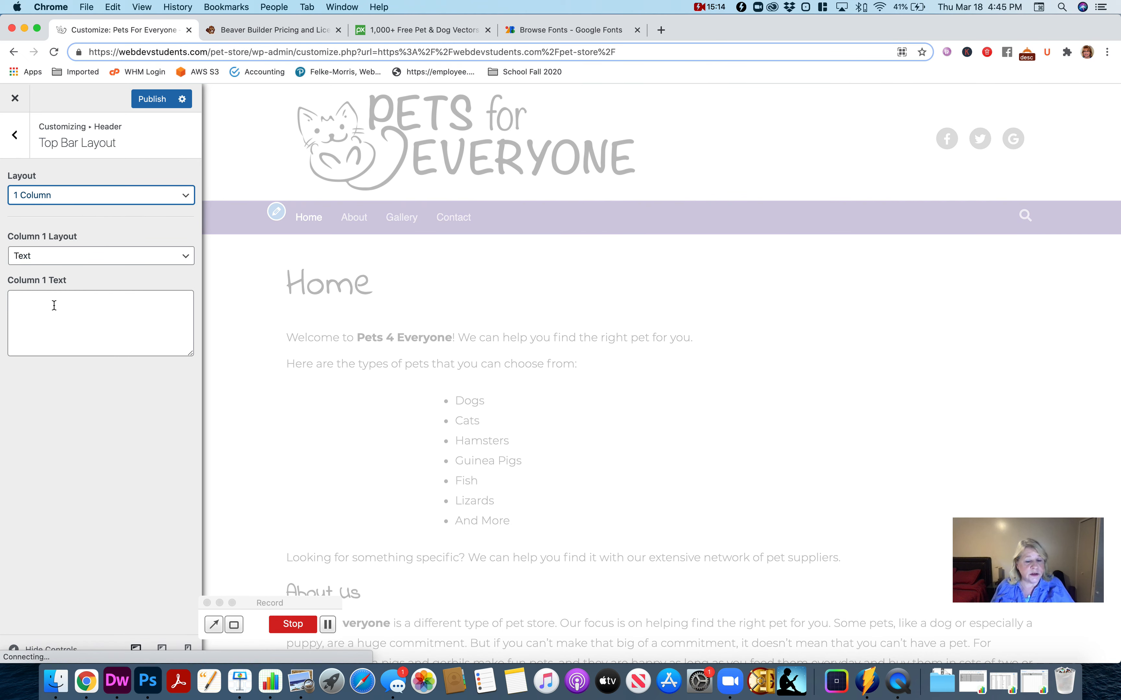
- Enter "We can find the right pet for you!" as the column 1 text, keep its layout as Text, and return to the header settings
click(54, 306)
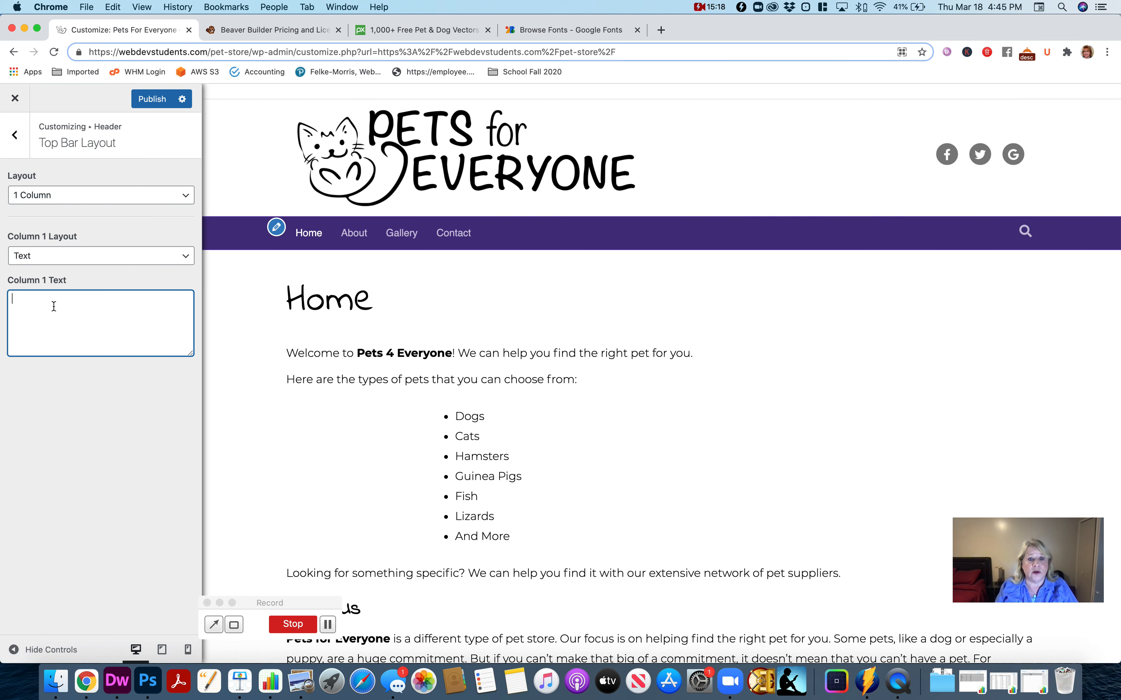
text(We can )
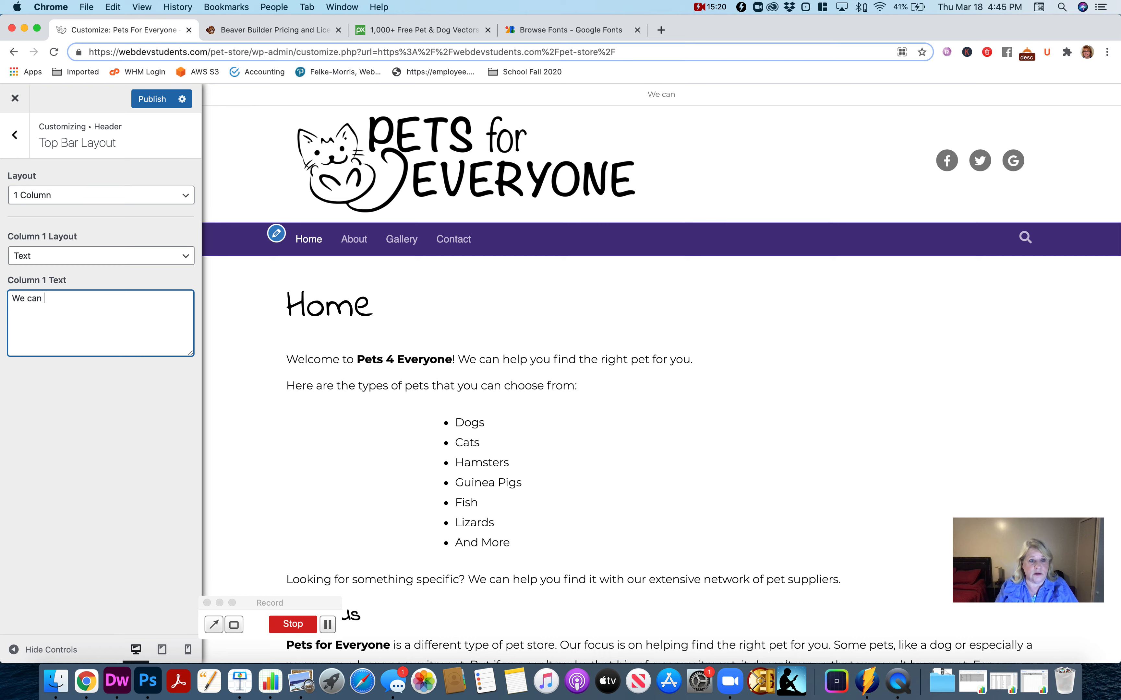
text(find the right be)
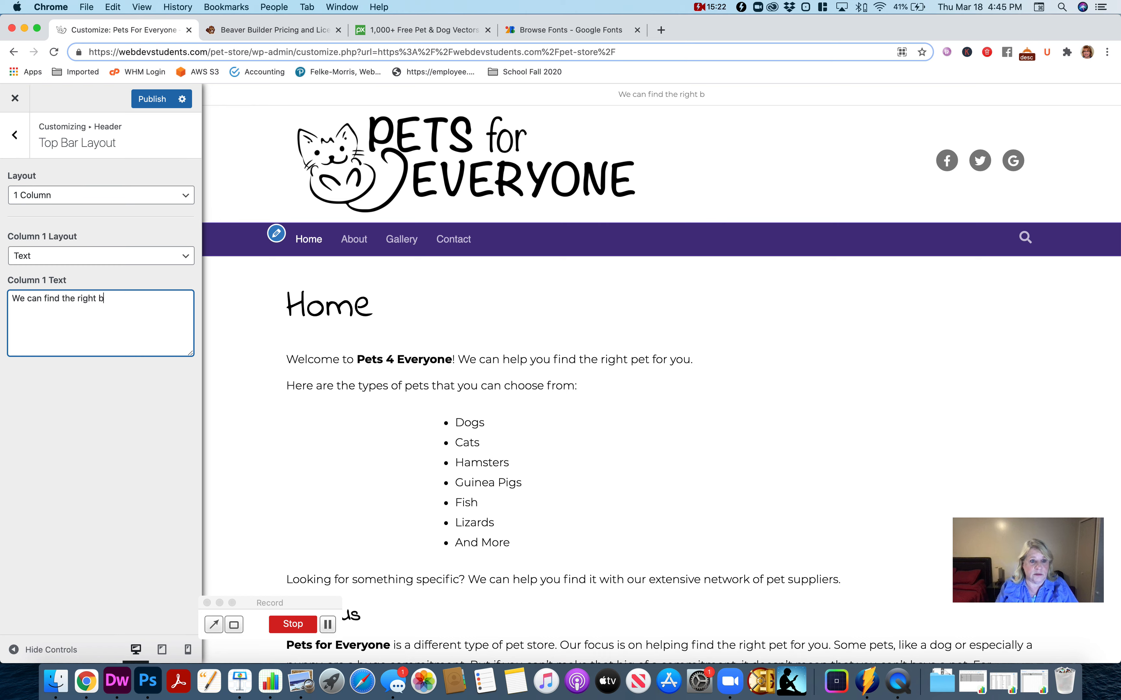
key(BackSpace)
key(BackSpace)
text(pet for y)
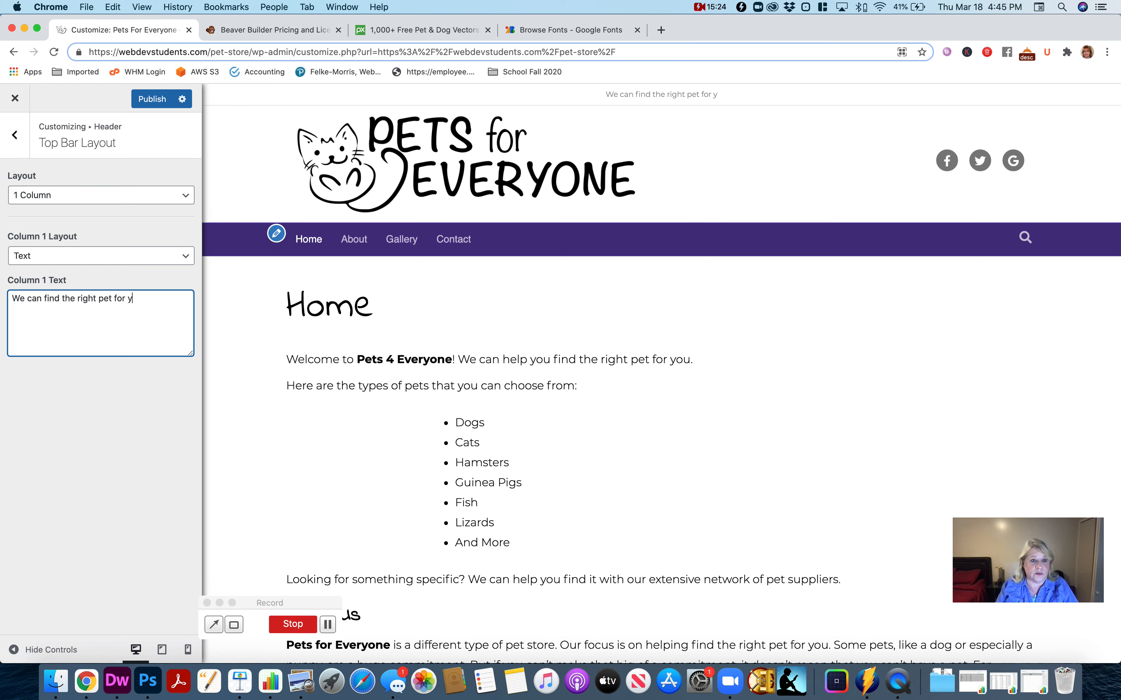
text(ou!)
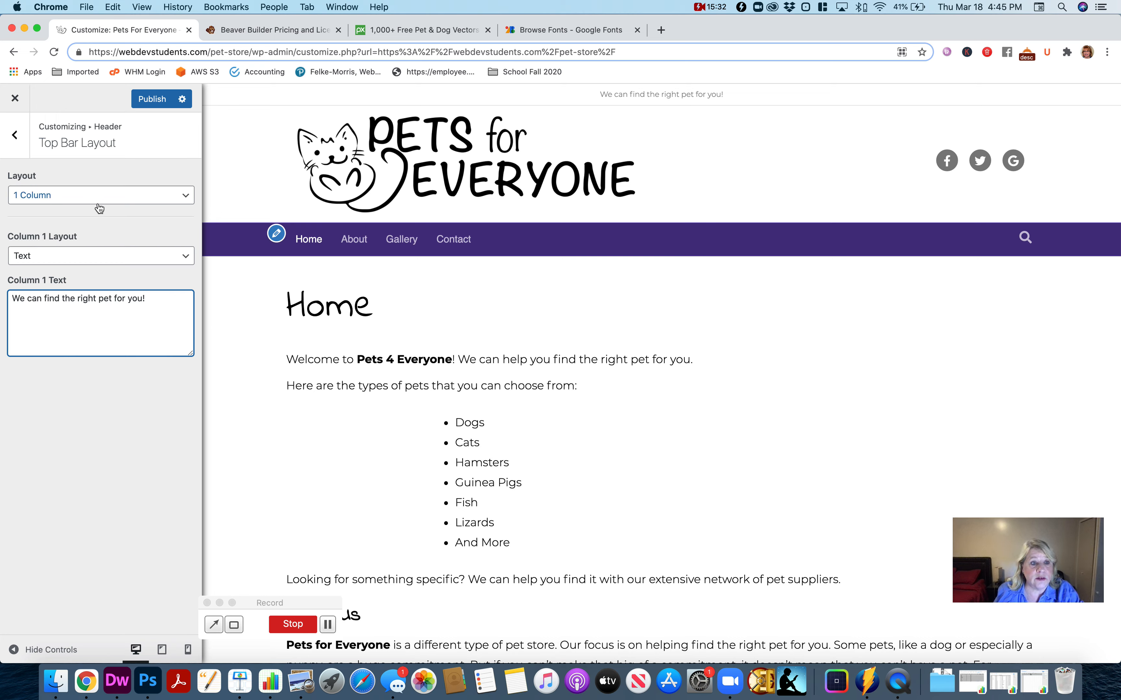
click(95, 258)
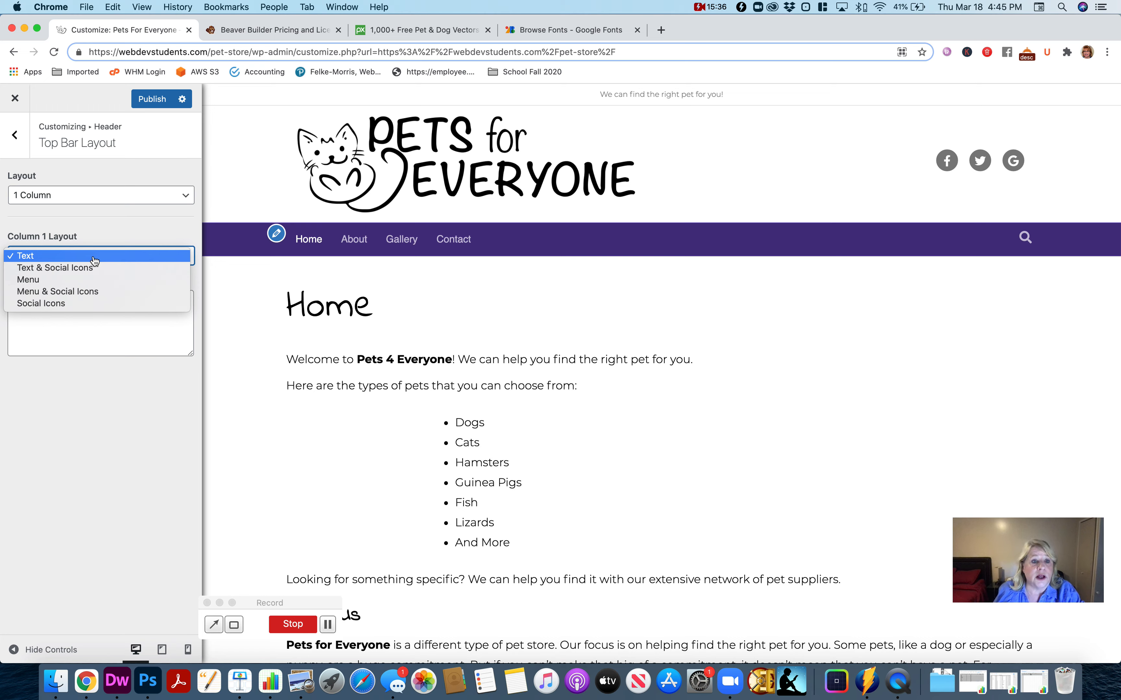
click(95, 254)
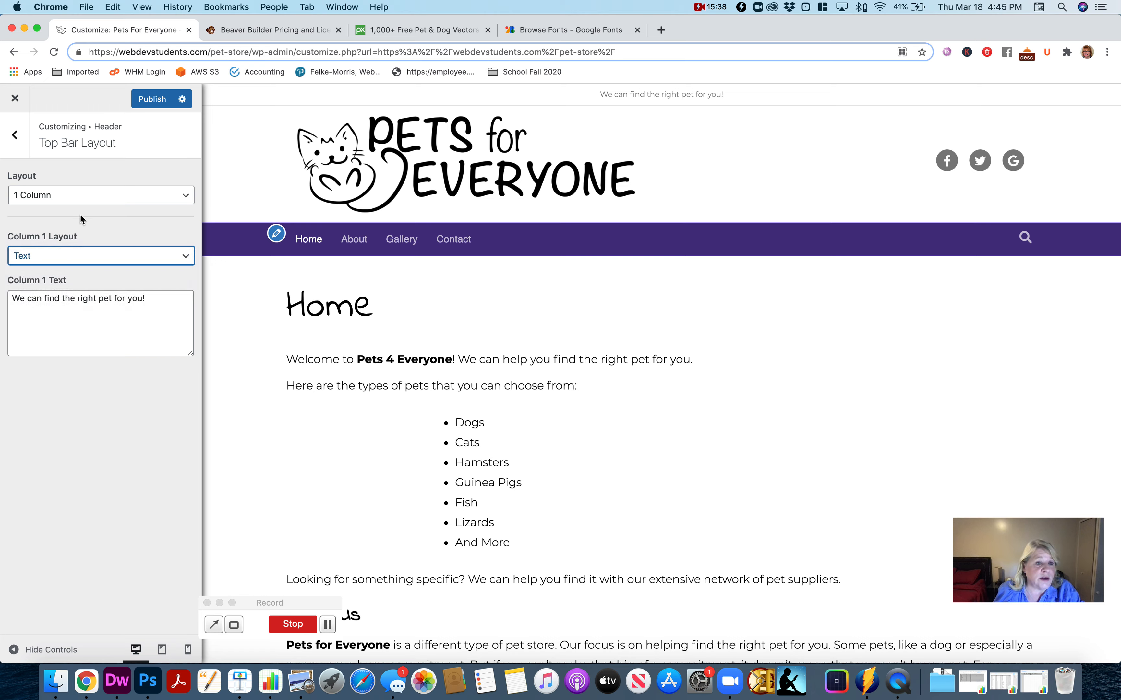
click(16, 136)
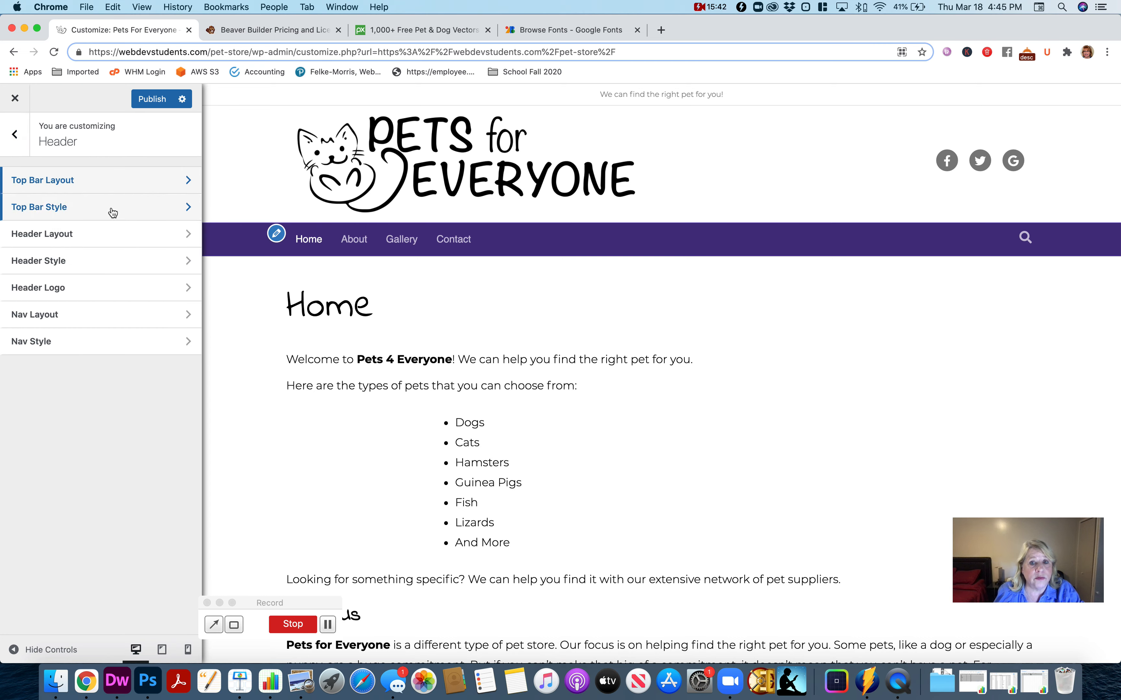
- Set the top bar's background color to #000000 in the top bar style settings
click(113, 213)
click(51, 195)
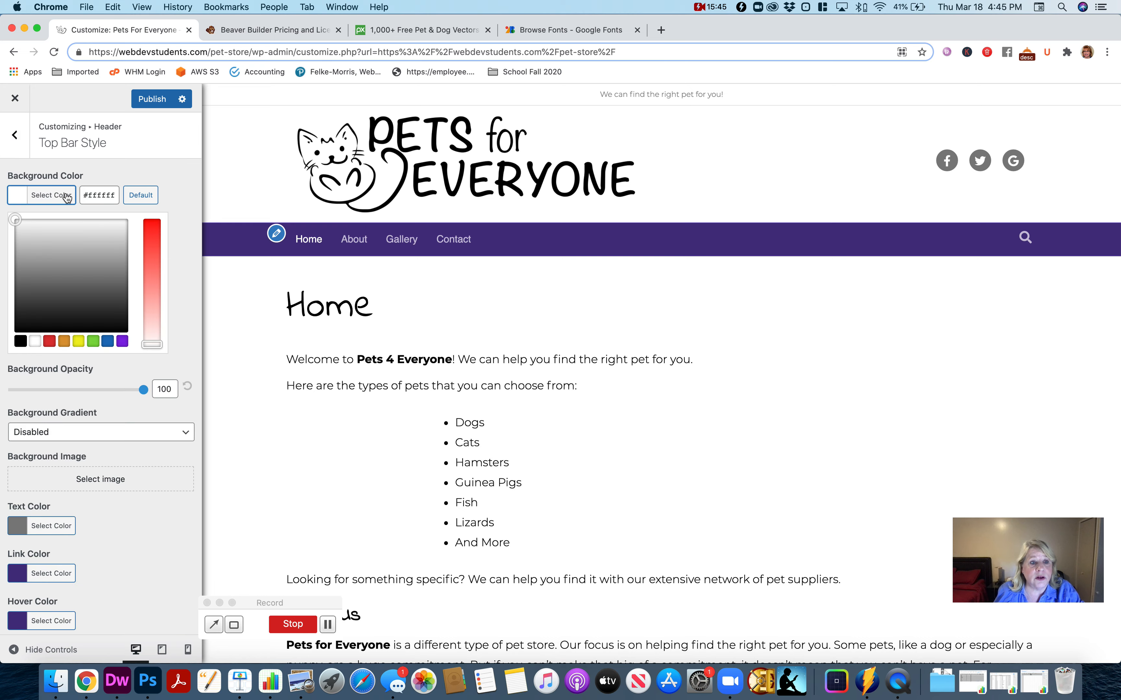
triple_click(98, 195)
text(#000)
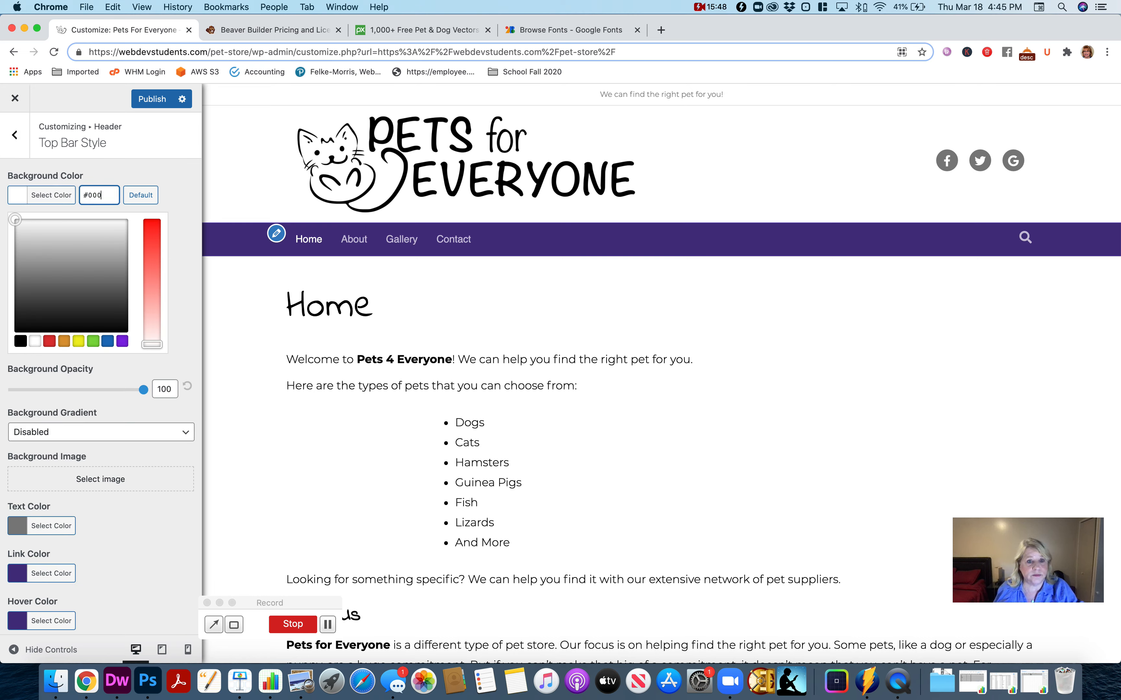
text(000)
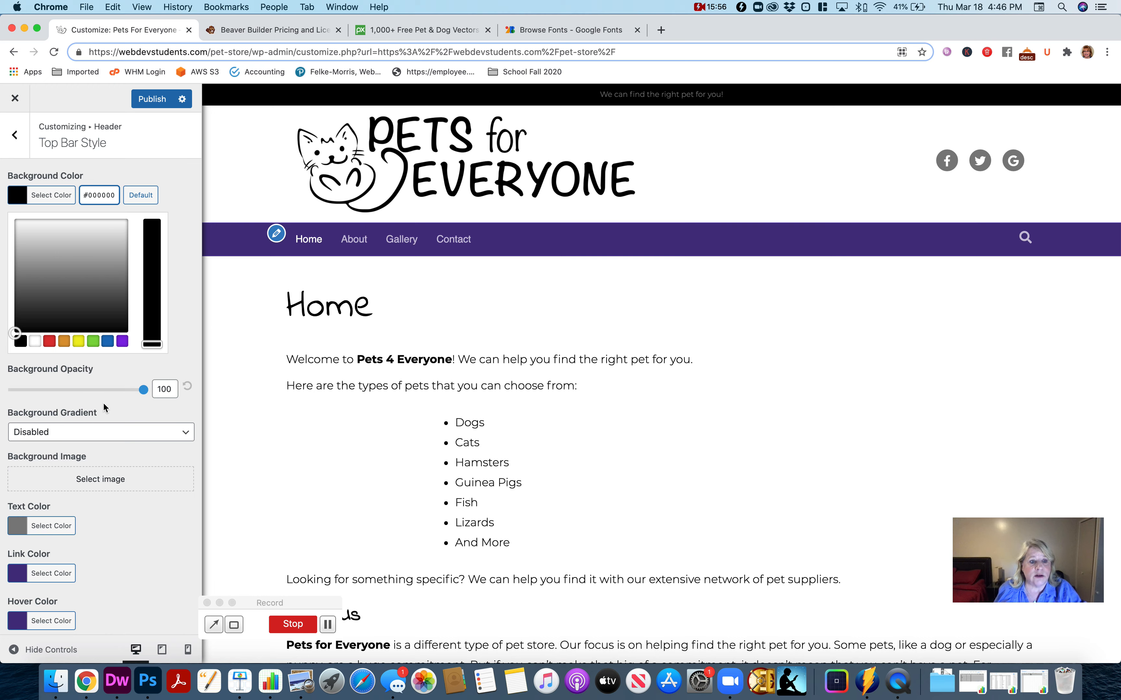
- Set the top bar's text color to #ffffff
click(47, 526)
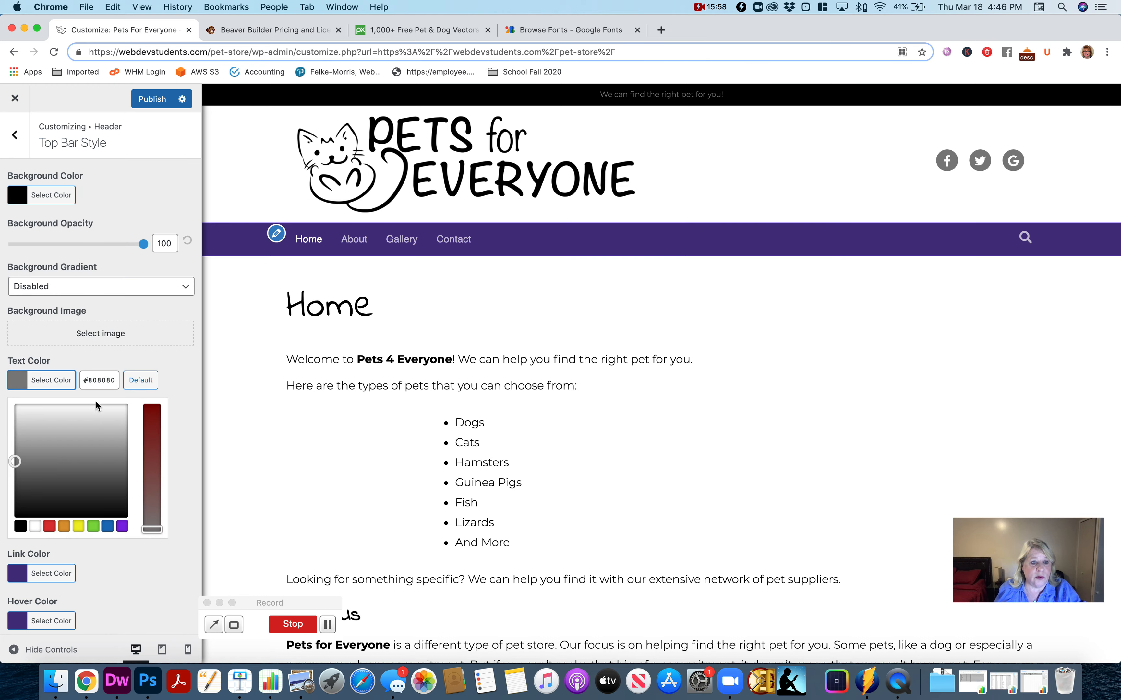
double_click(102, 376)
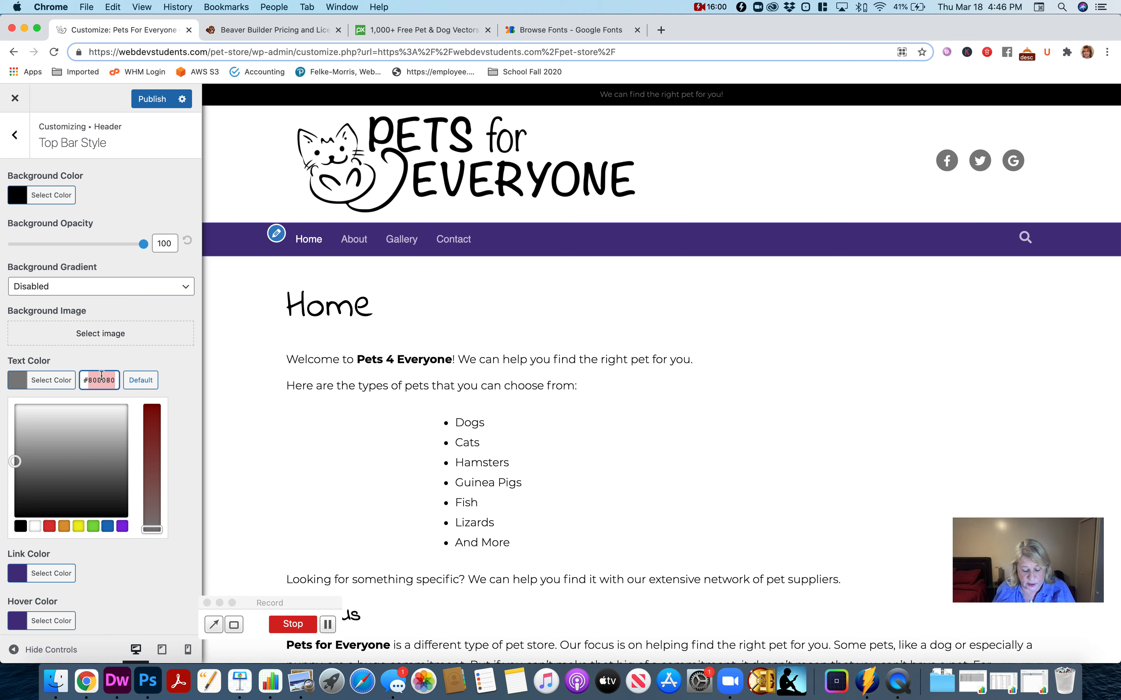
text(ffffff)
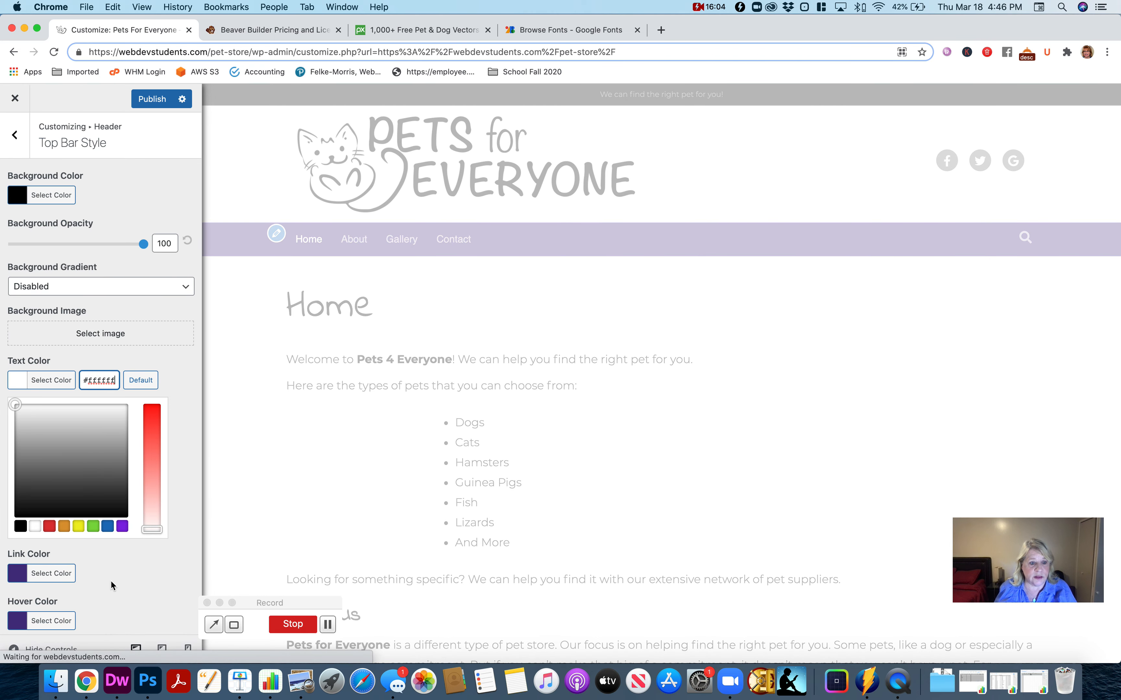
- Set the top bar's link color to #ffffff
scroll(91, 573, down, 1)
click(64, 561)
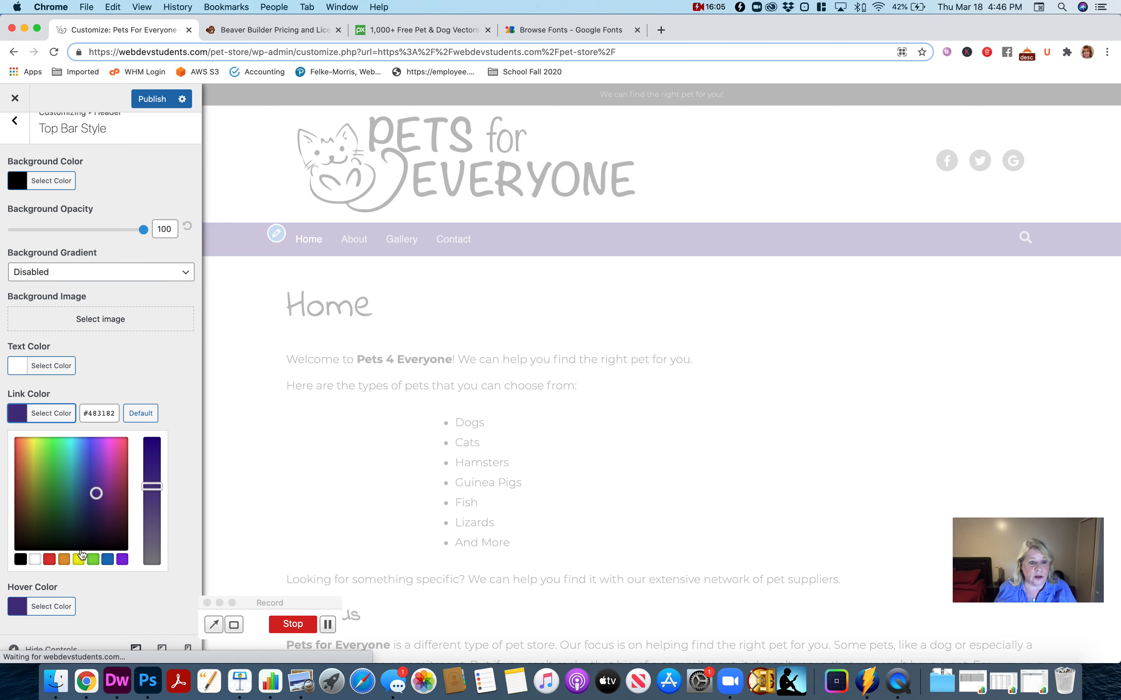
double_click(103, 421)
text(ffffff)
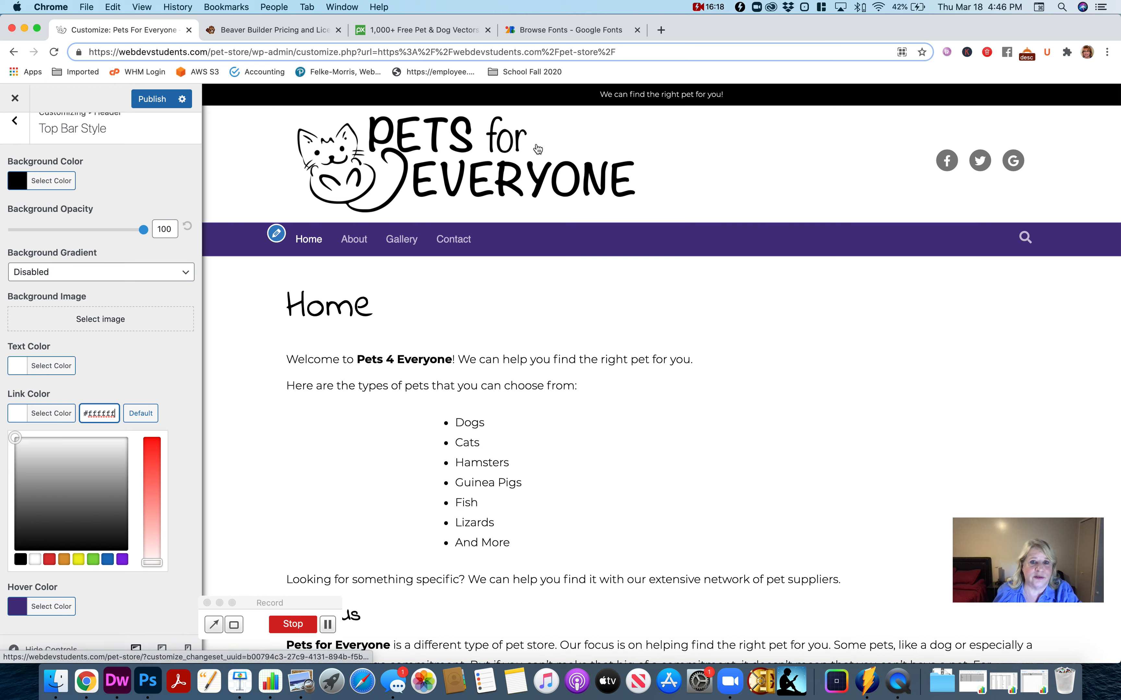
- Set the top bar's background color to #fefefe
click(46, 185)
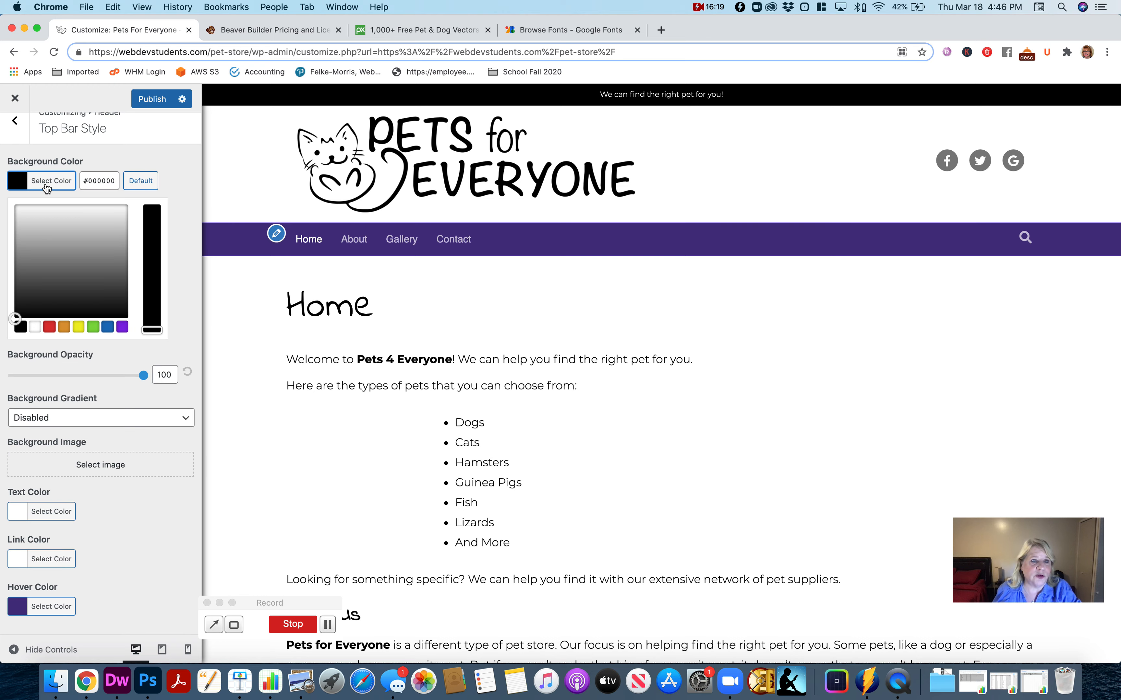
double_click(100, 181)
text(fefefe)
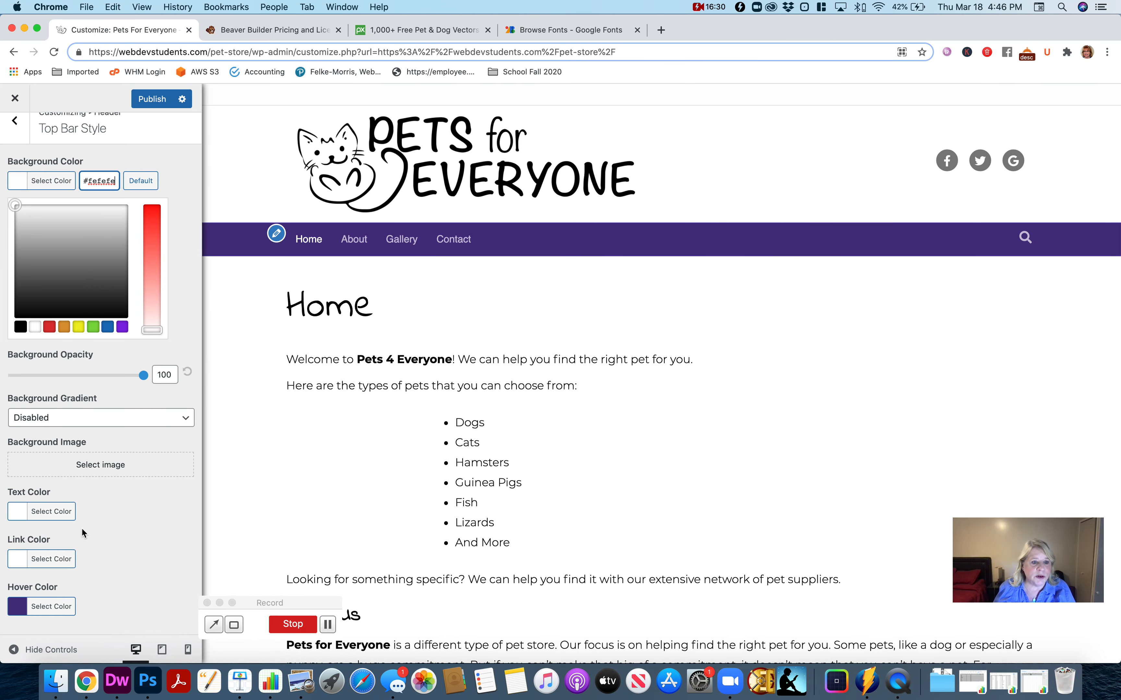
- Set both the text color and the link color of the top bar to #000000 and return to the header settings
click(52, 512)
double_click(111, 370)
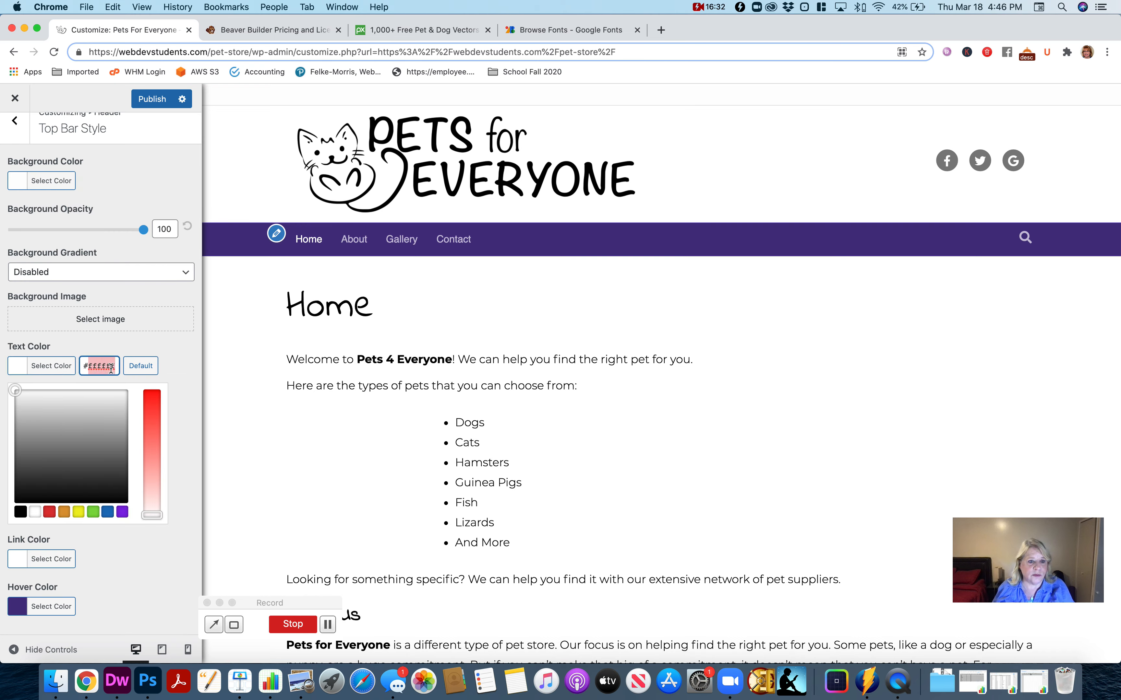
text(000000)
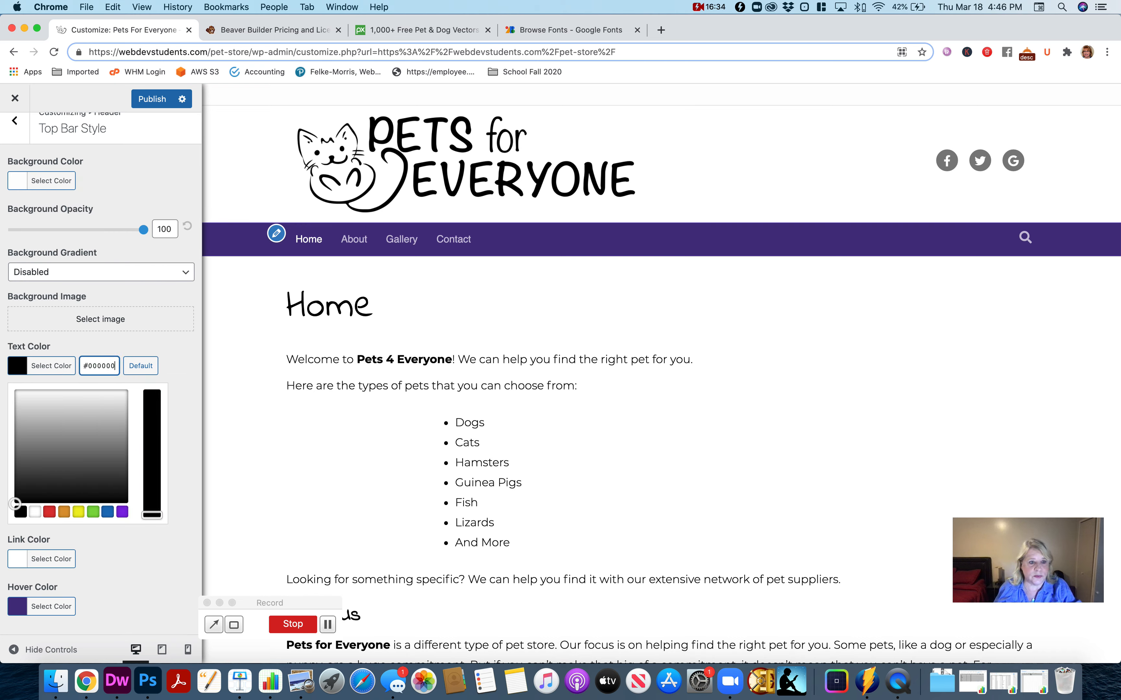
click(61, 568)
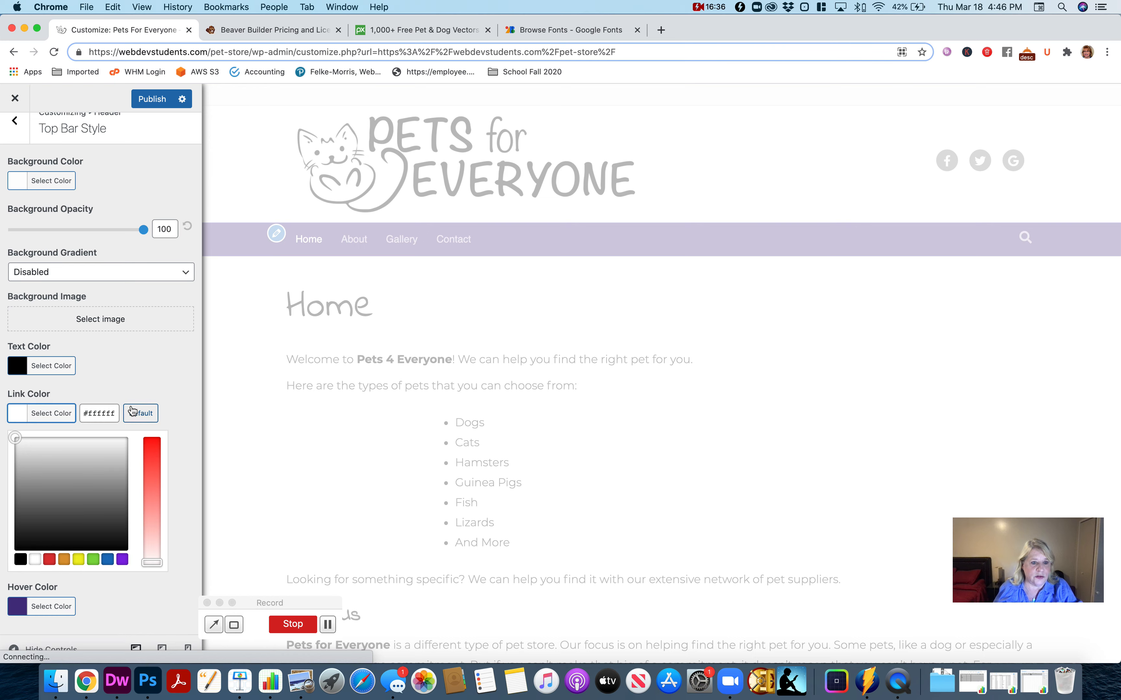
double_click(96, 413)
text(000000)
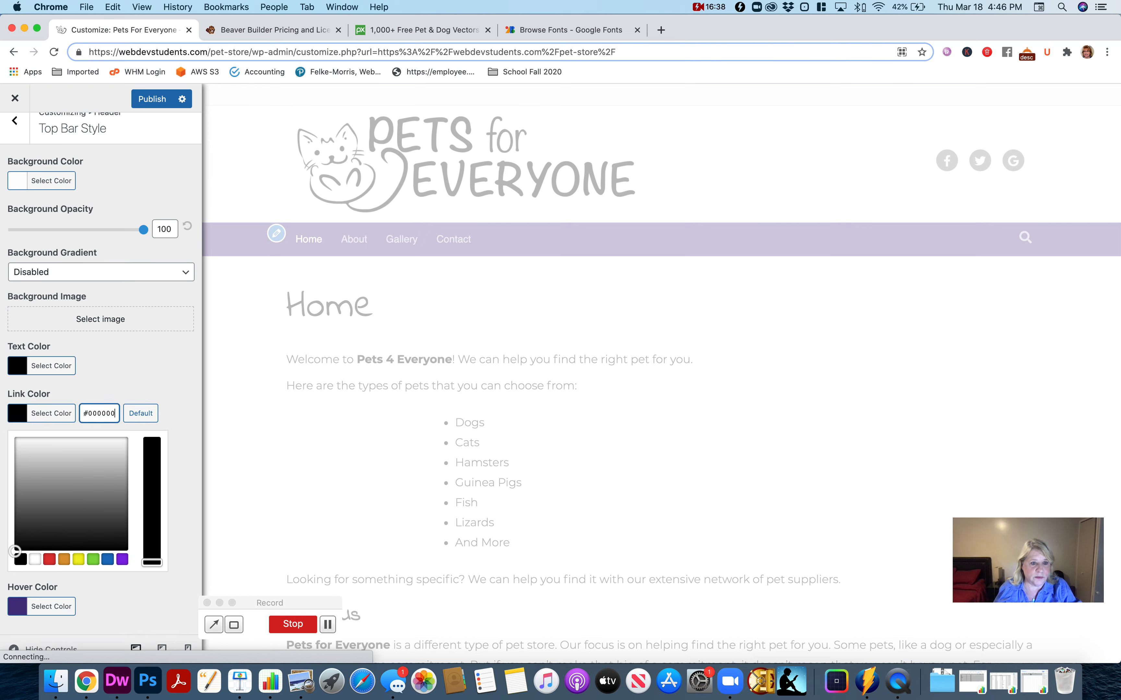
click(63, 158)
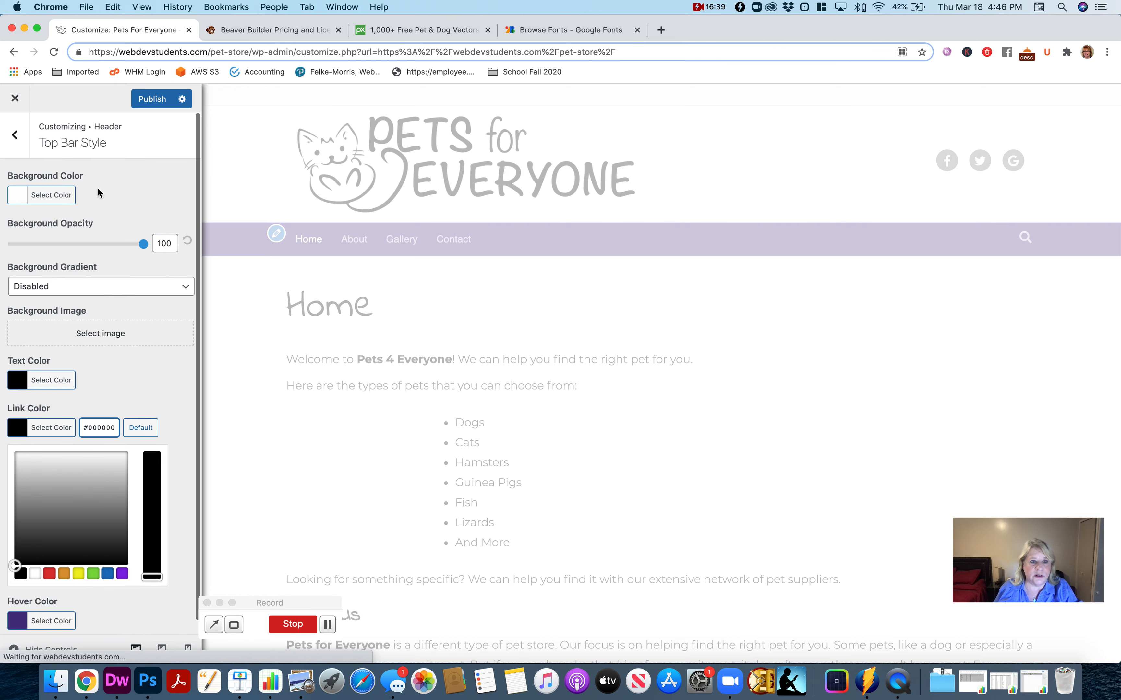
click(18, 140)
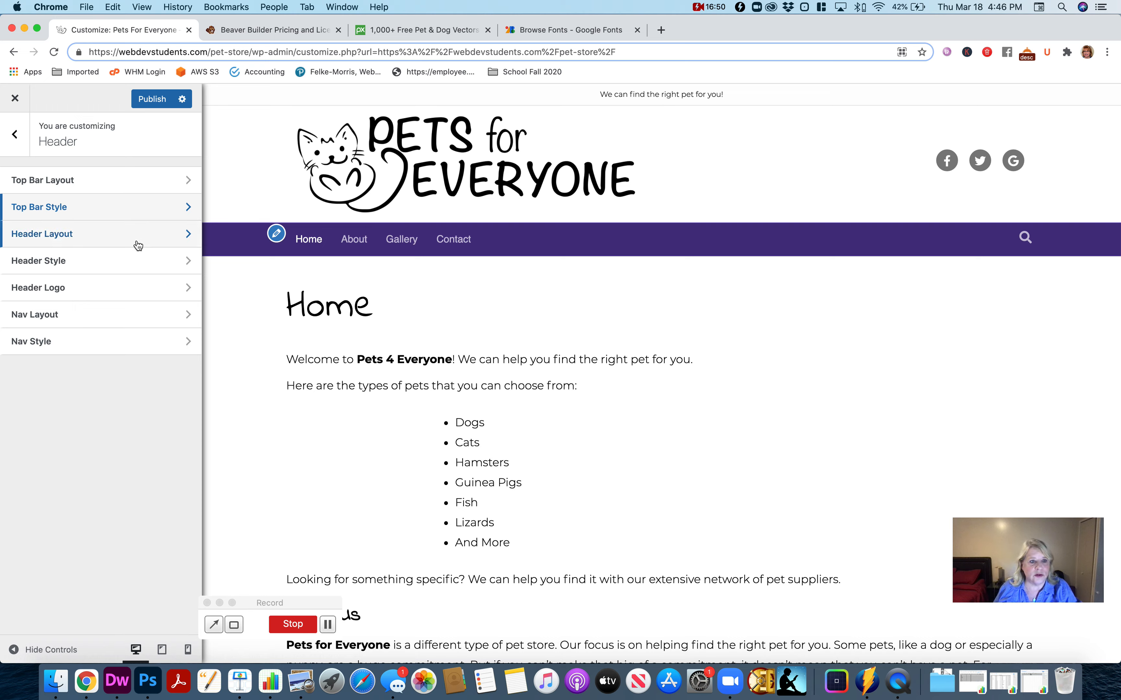
- Review the header layout settings, keeping the padding at 30, and return to the header settings
click(115, 243)
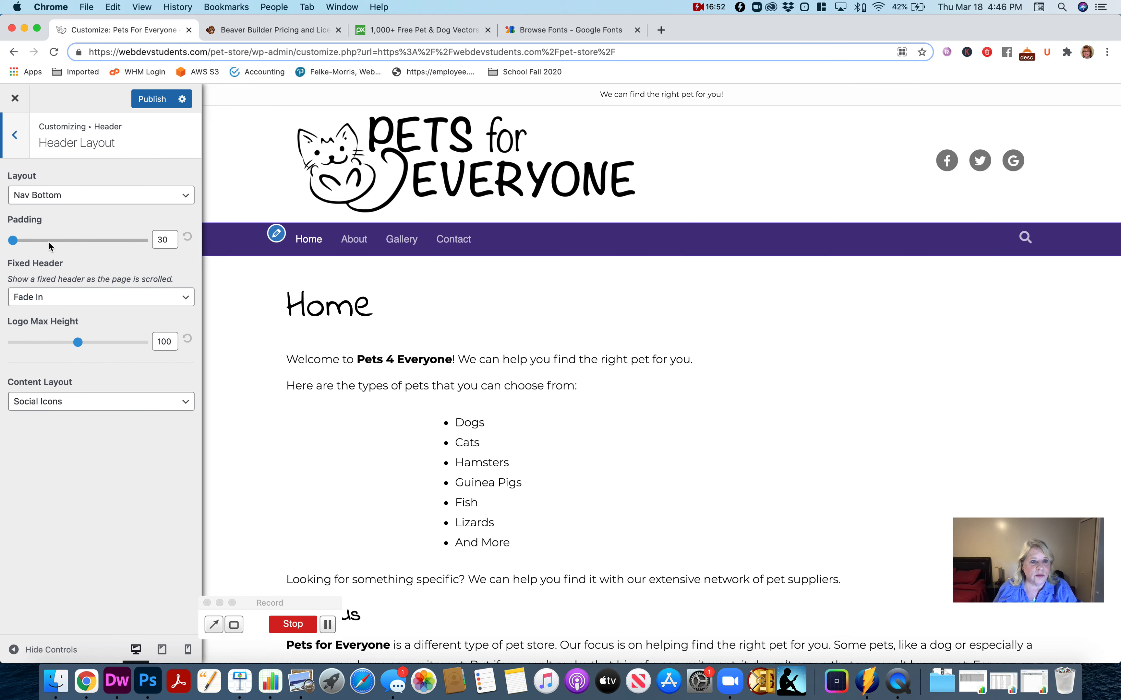
mouse_move(16, 243)
mouse_down()
mouse_move(122, 241)
mouse_move(103, 252)
mouse_move(8, 252)
mouse_up()
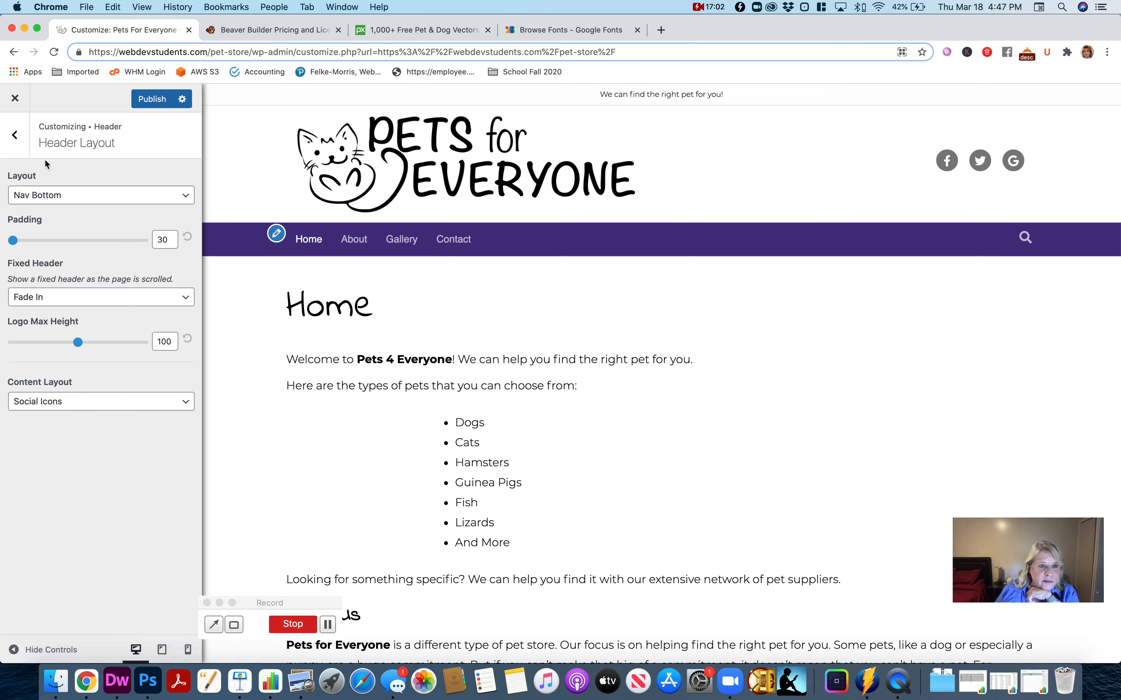
click(17, 138)
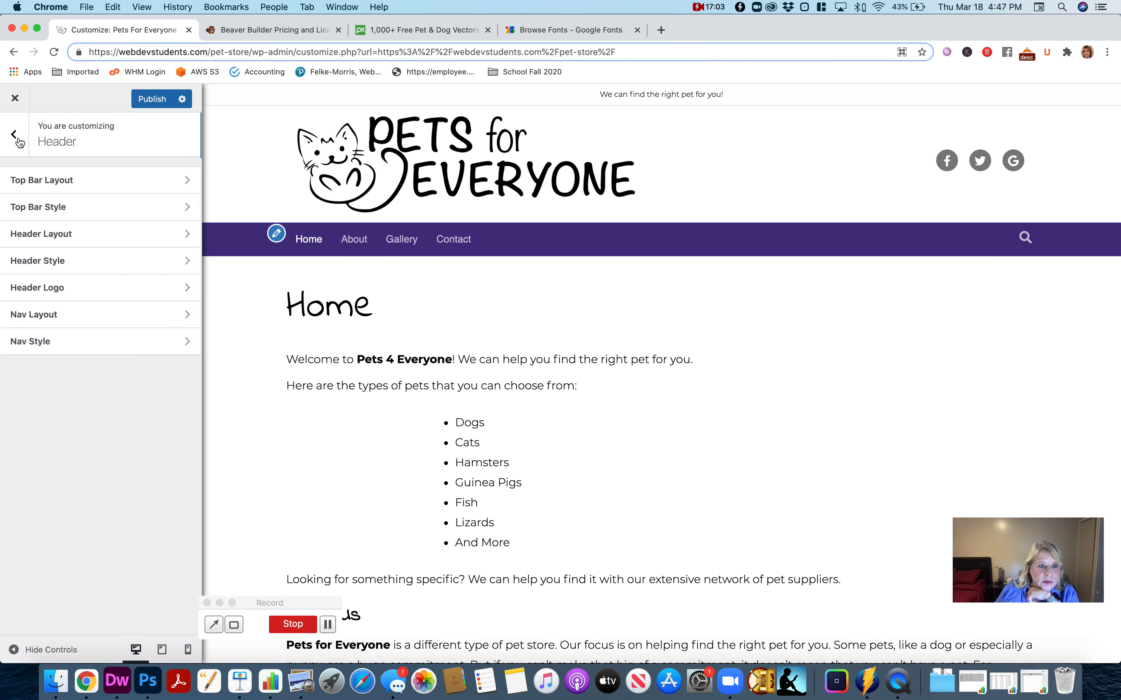
- Set the header's text color to #000000 in the header style settings
click(77, 261)
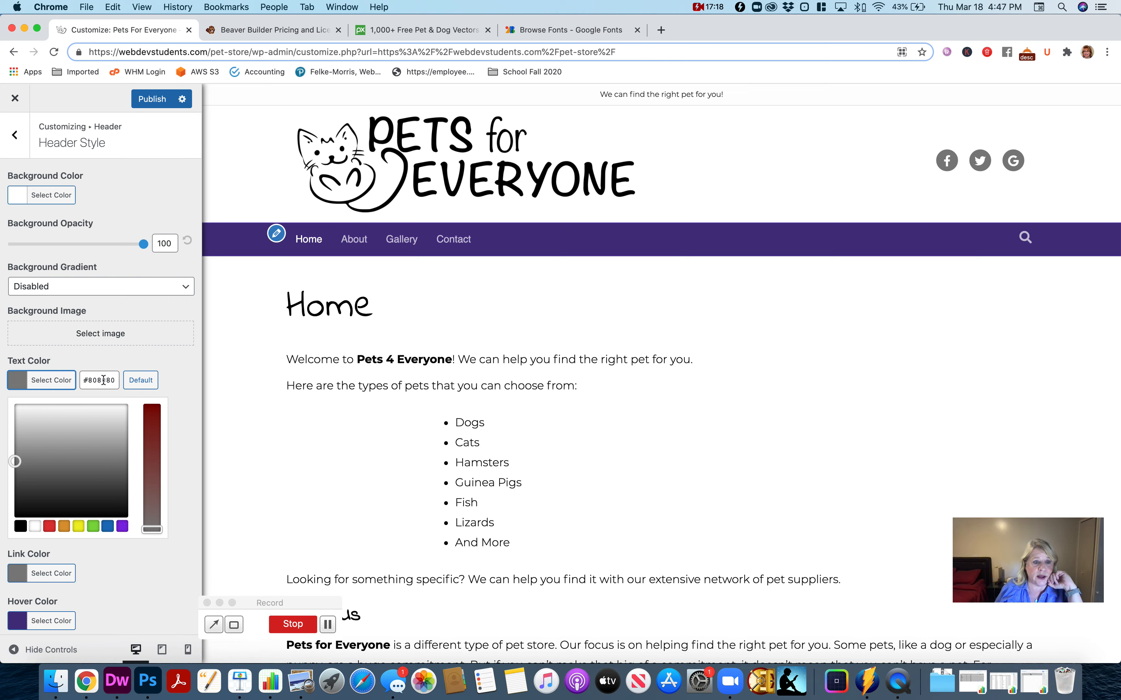
double_click(105, 380)
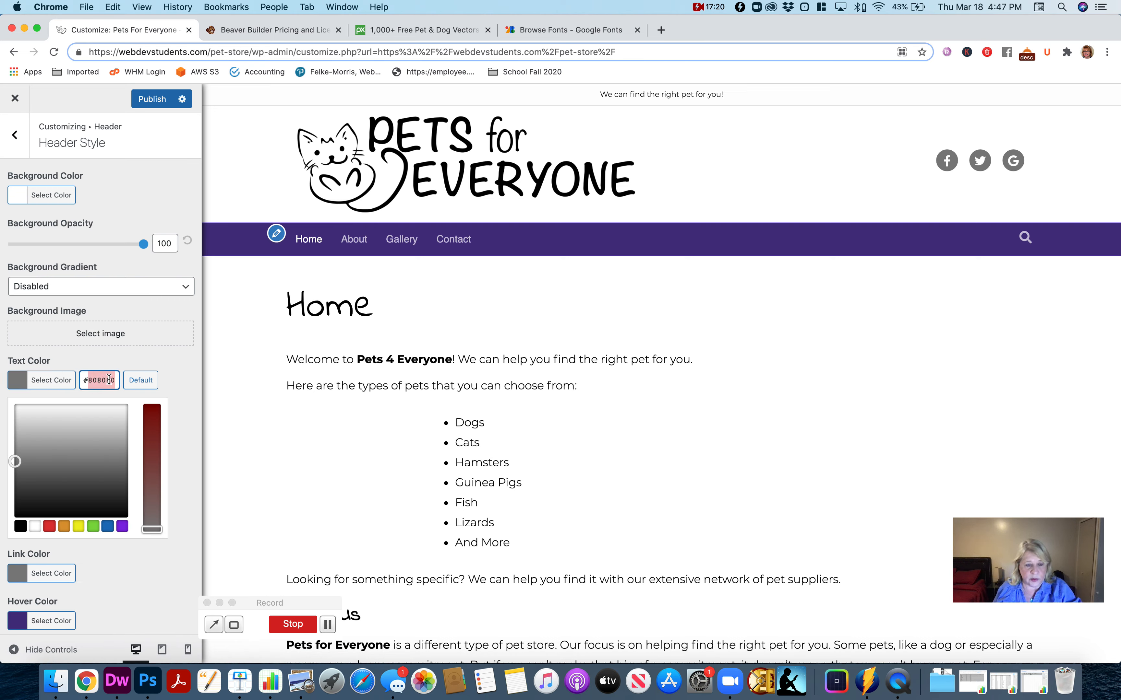
text(000000)
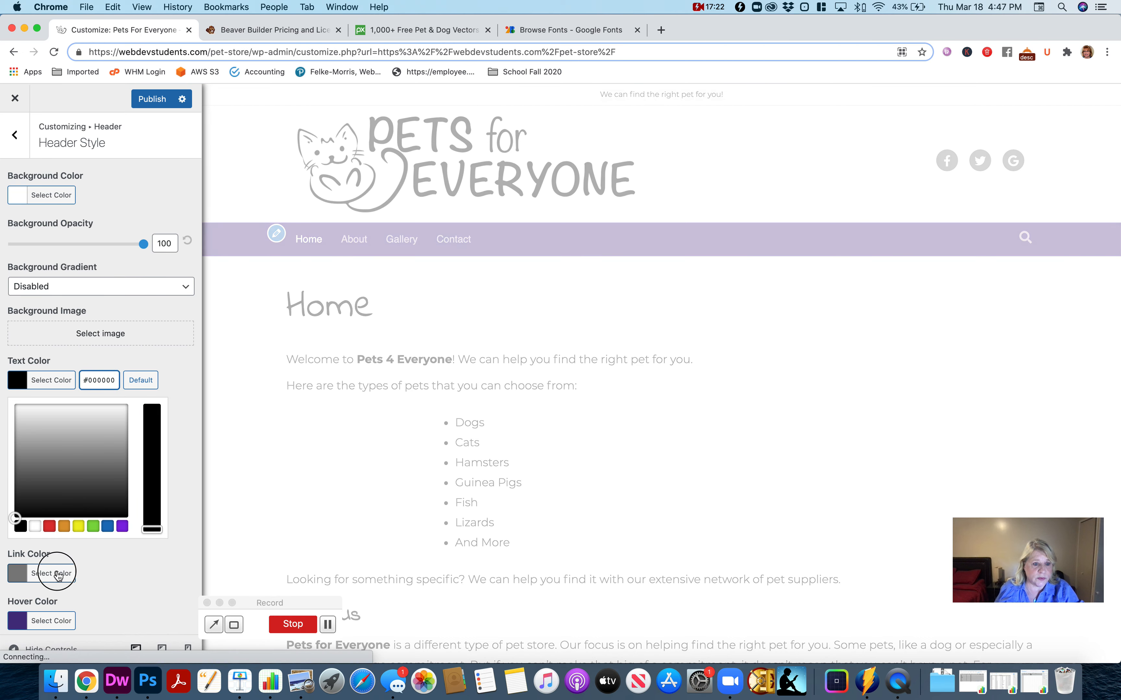
- Set the header's link color to #000000 and return to the header settings
click(58, 574)
double_click(96, 428)
text(000000)
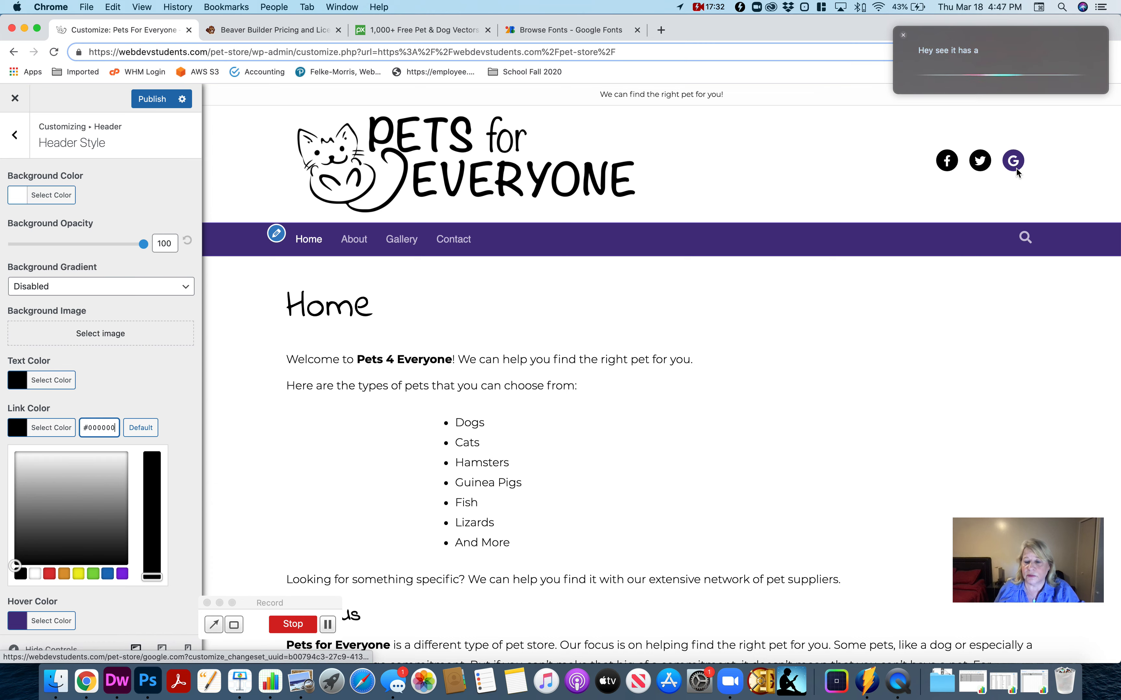
click(902, 36)
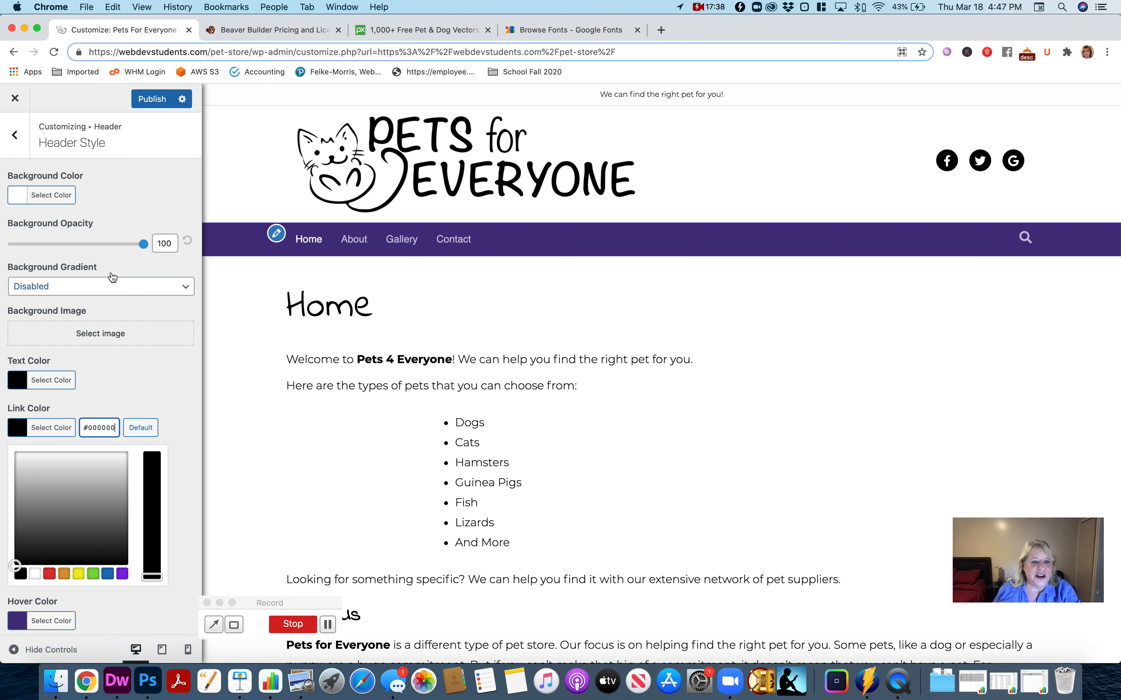
scroll(114, 308, down, 1)
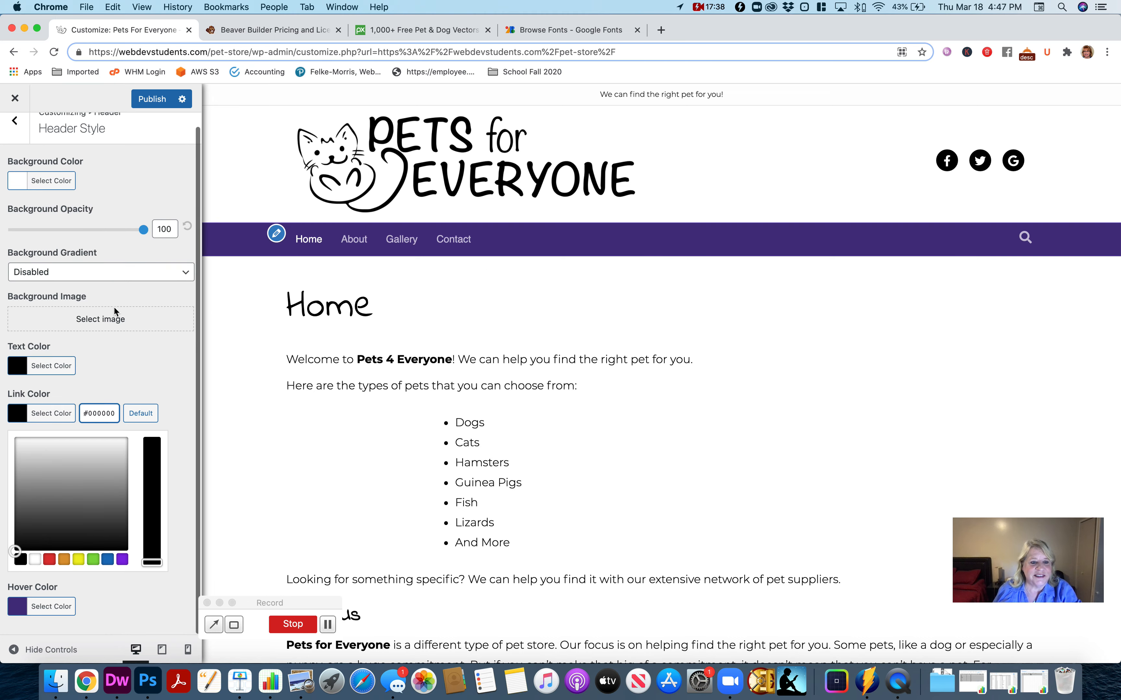
click(19, 126)
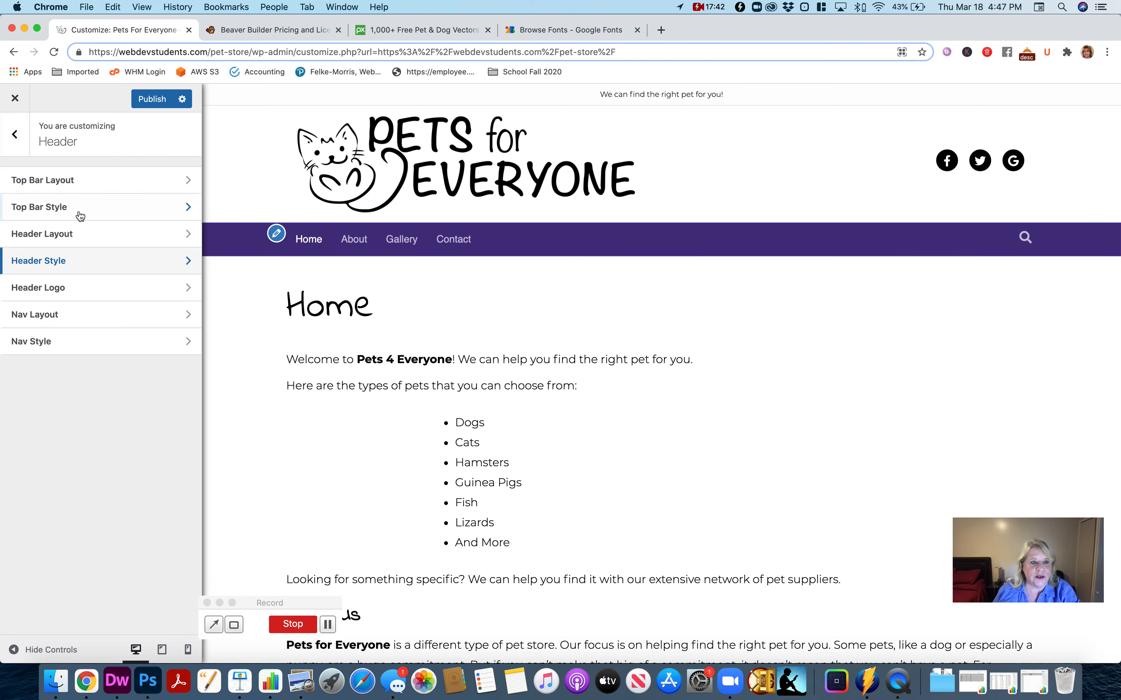
- Check the header logo settings, and slightly increase the nav item spacing in the nav layout settings
click(72, 288)
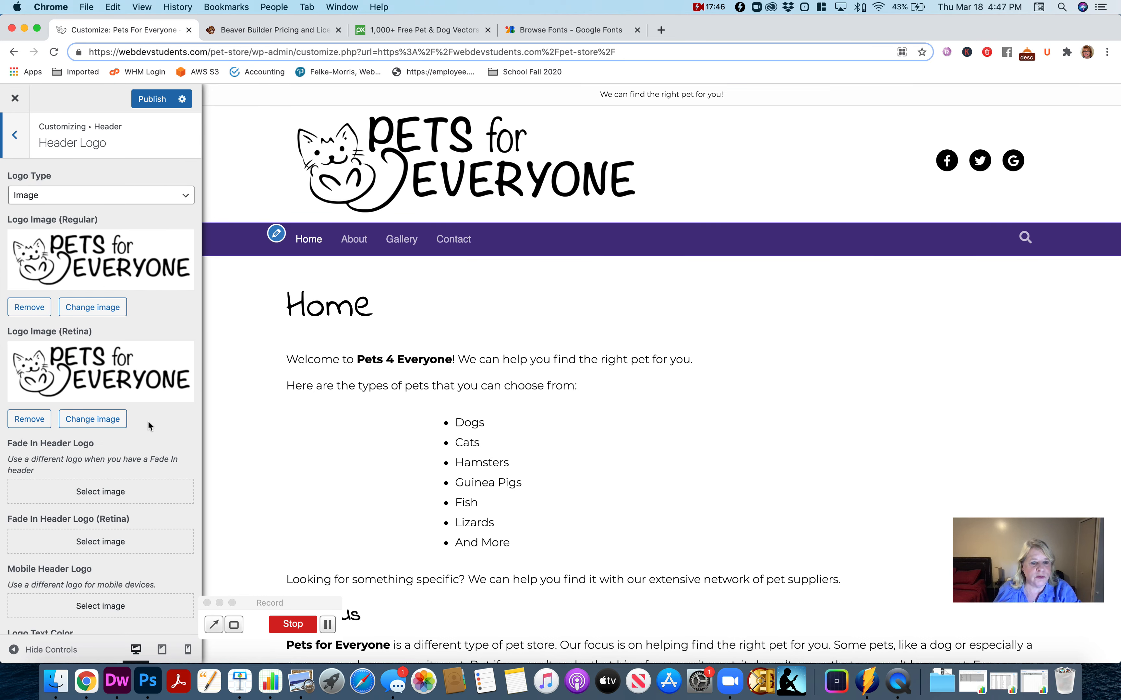
click(18, 141)
click(77, 314)
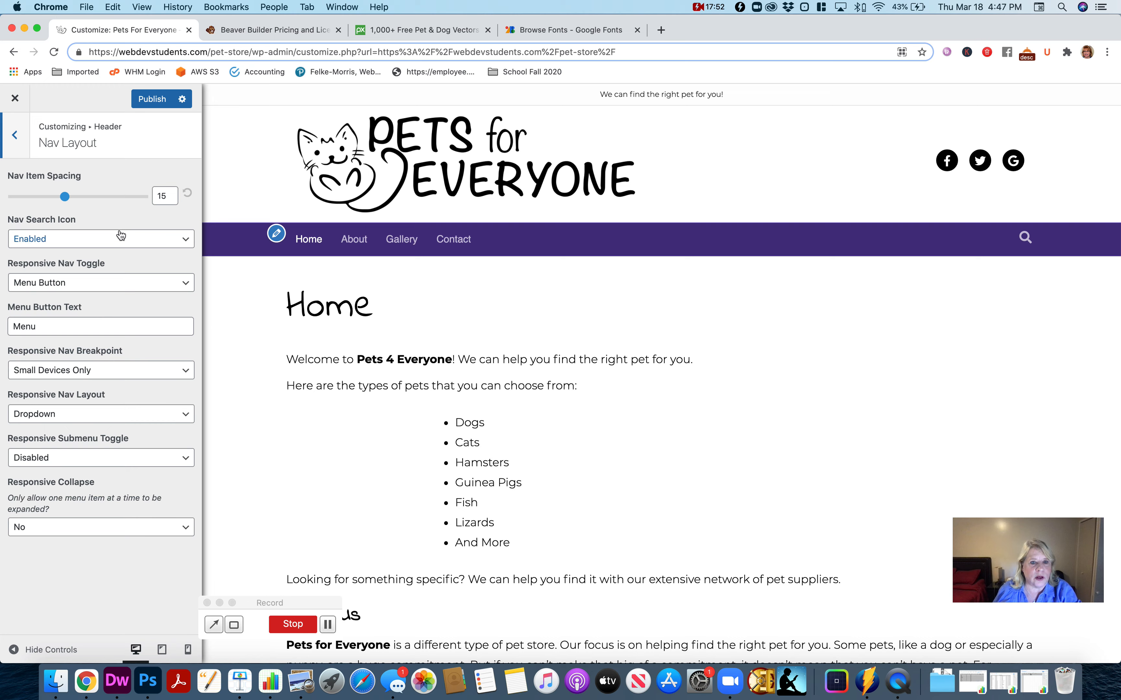
mouse_move(69, 199)
mouse_down()
mouse_move(135, 203)
mouse_move(86, 200)
mouse_up()
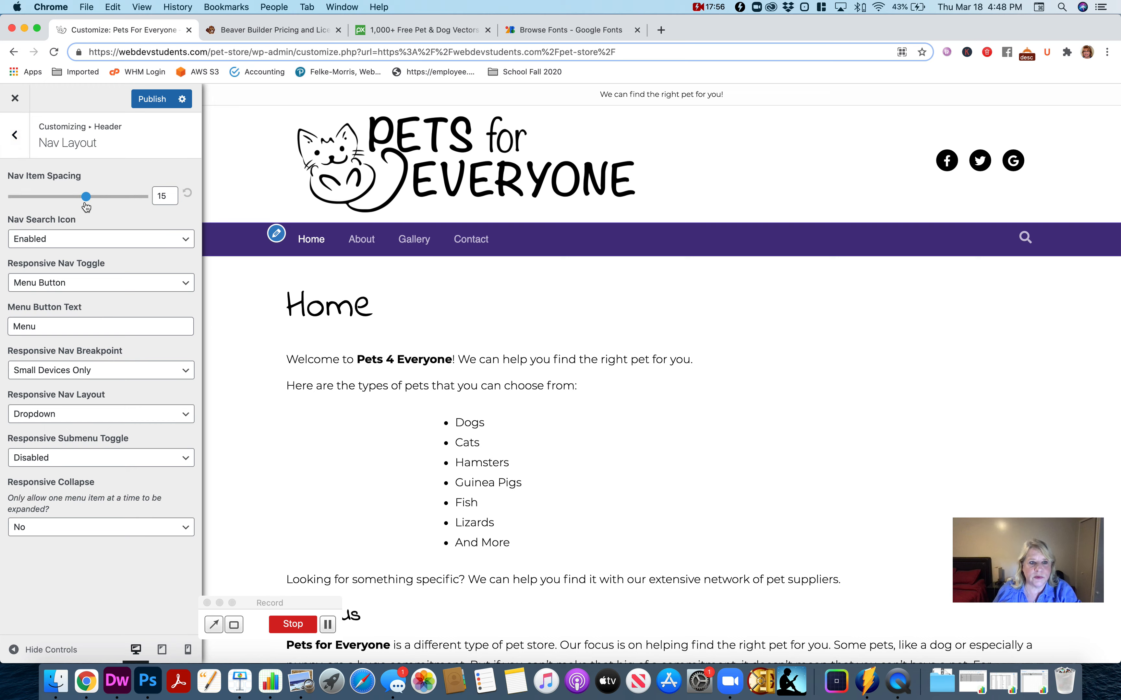
- Check the nav search icon, responsive toggle and breakpoint choices, keeping Enabled, Menu Button and Small Devices Only
click(112, 245)
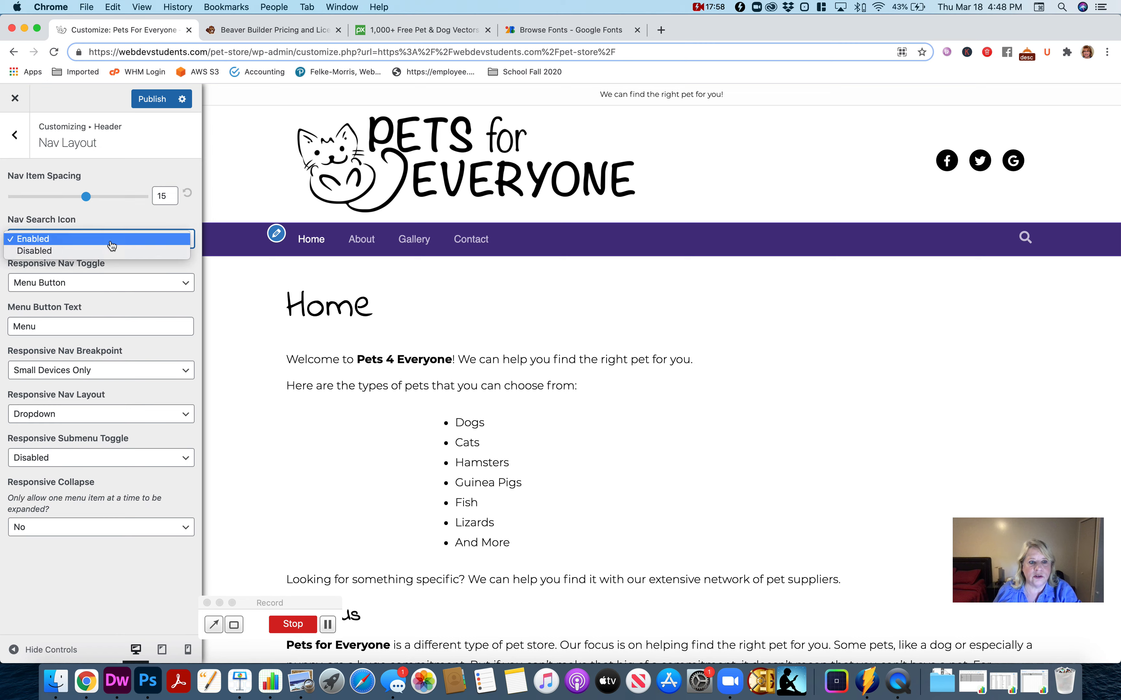
click(111, 240)
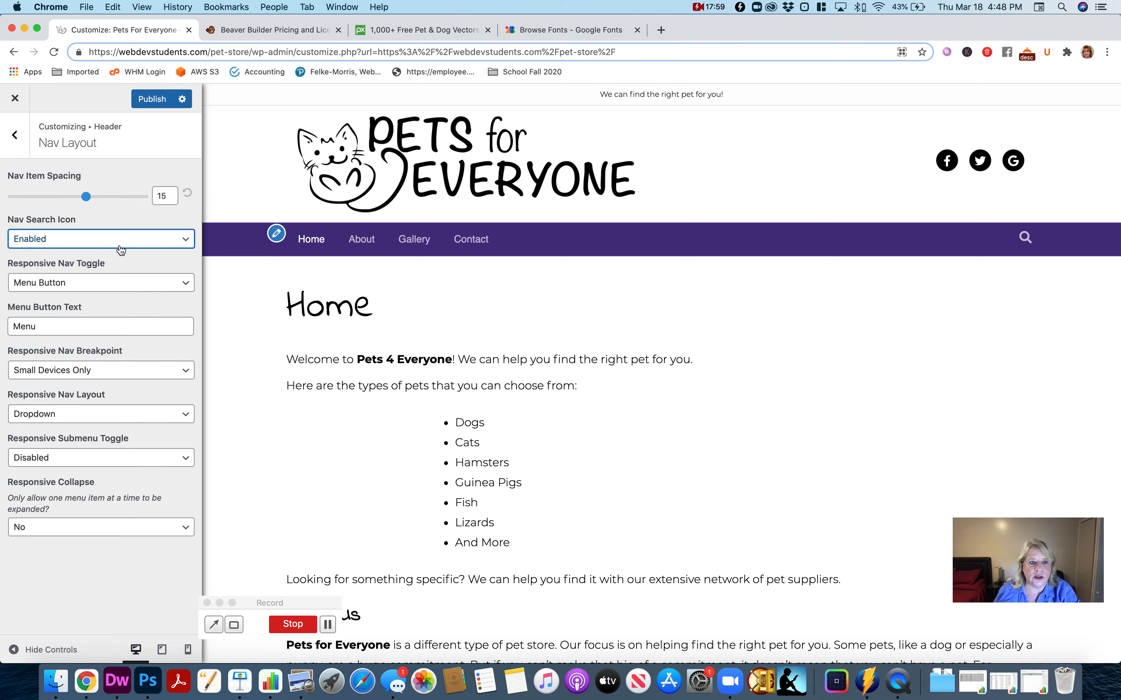
click(125, 291)
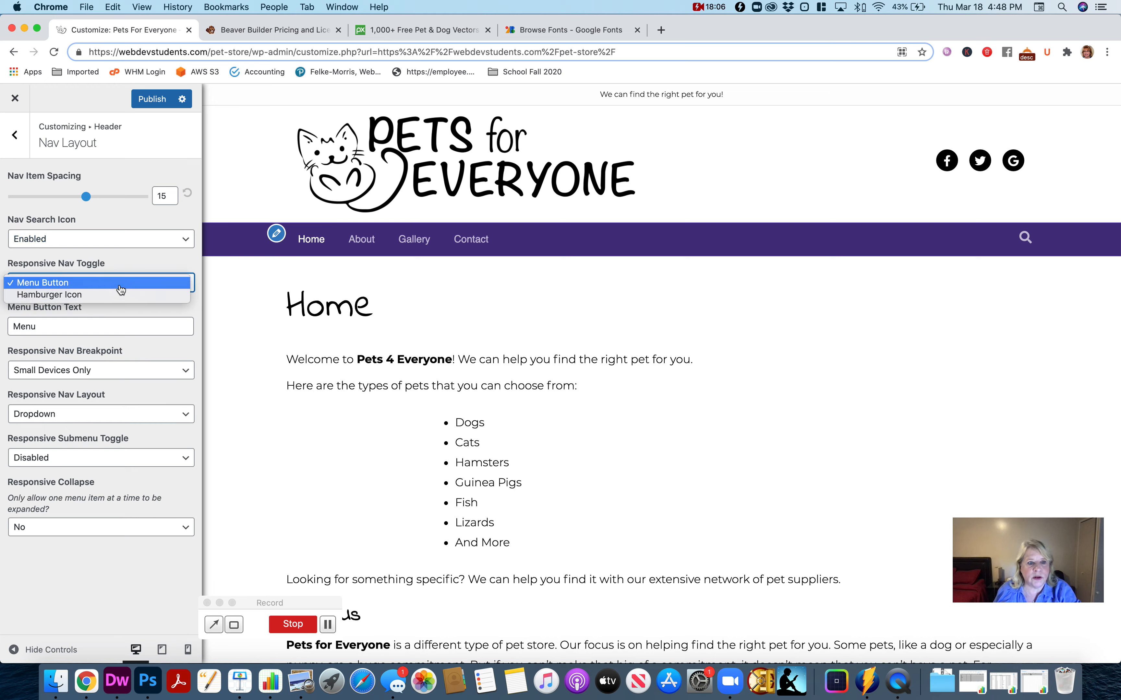
click(122, 311)
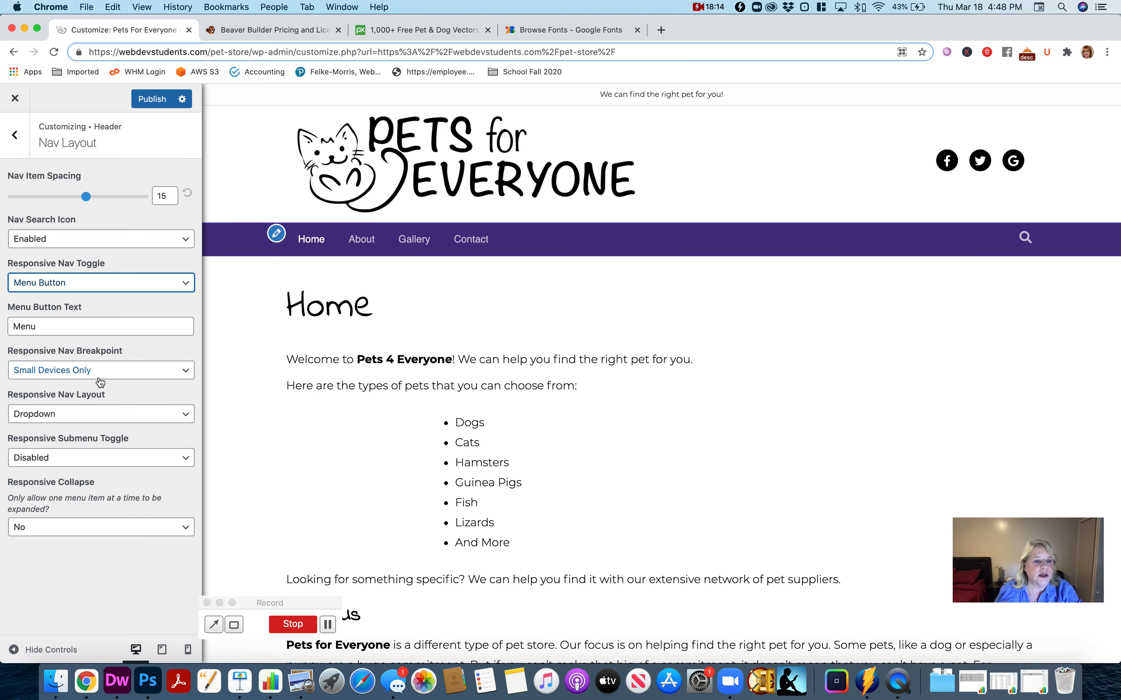
click(122, 376)
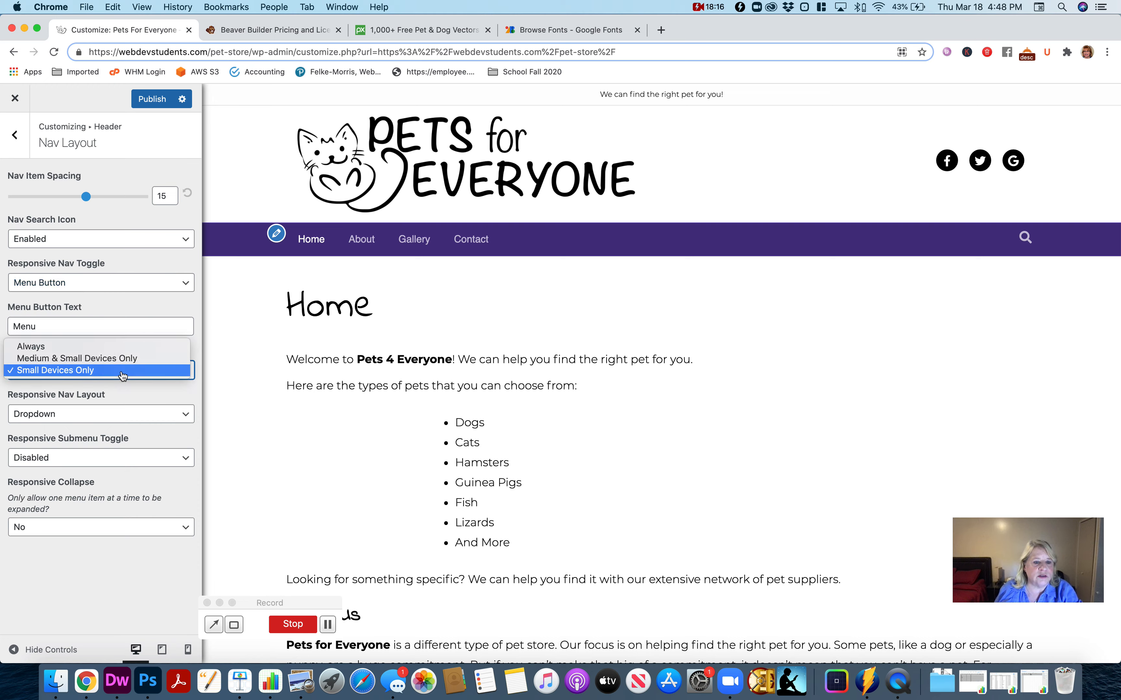
click(122, 375)
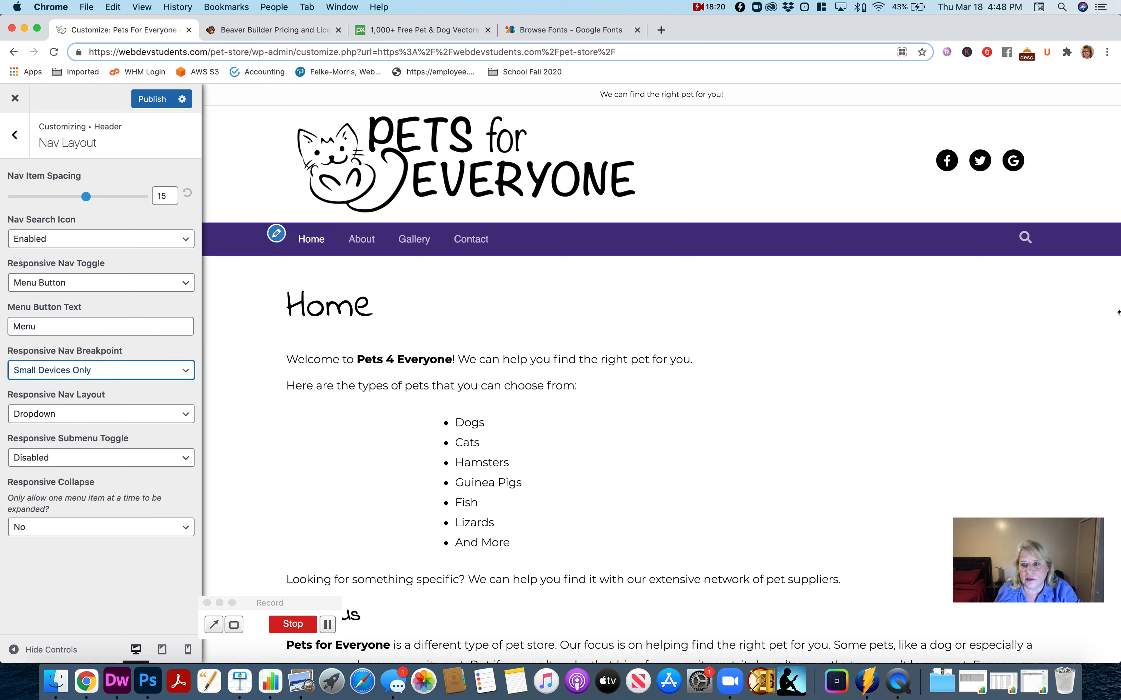
- Narrow the browser window to preview the responsive menu, widen it again, and return to the header settings
drag(1119, 312, 508, 325)
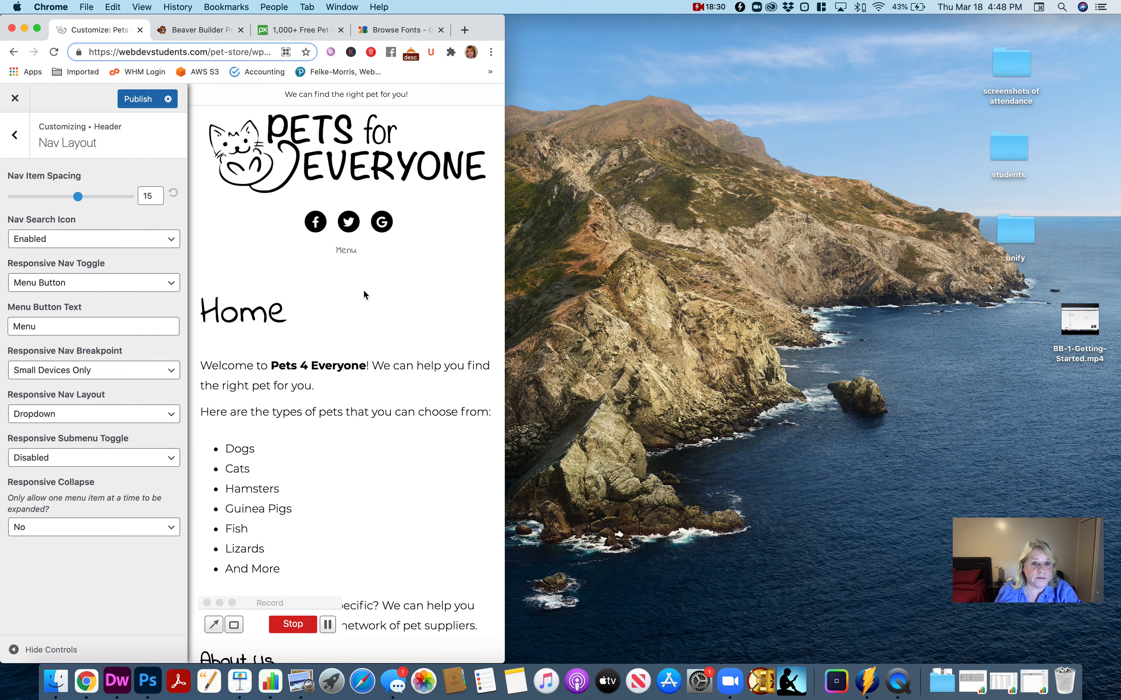
drag(504, 304, 947, 305)
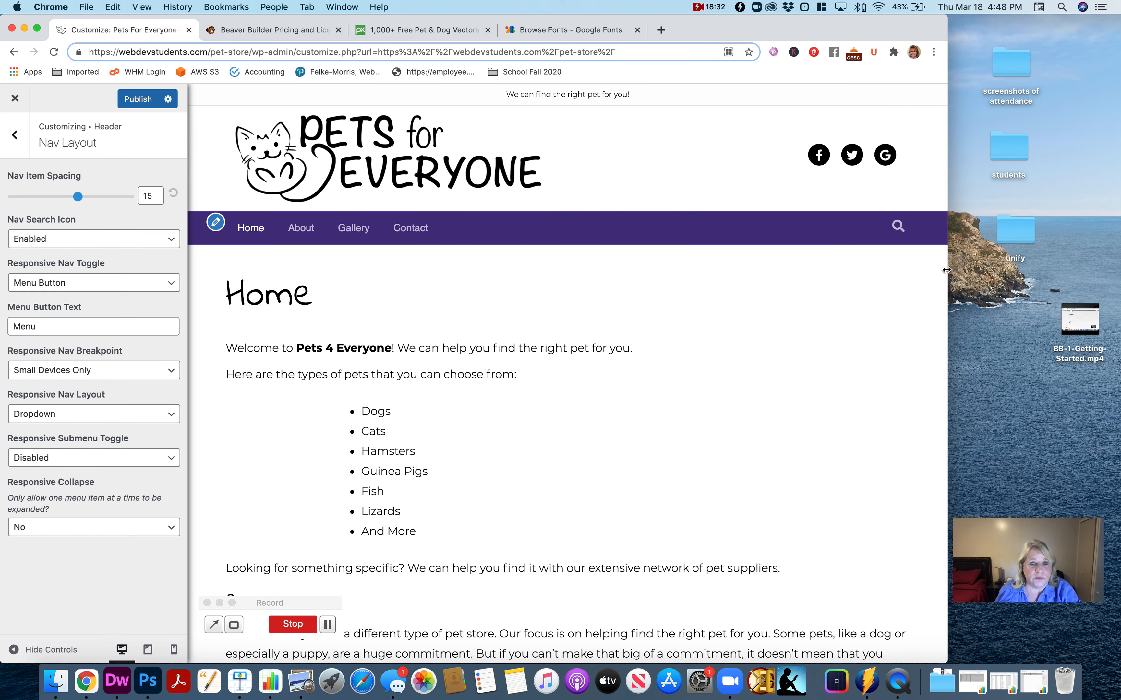
click(11, 137)
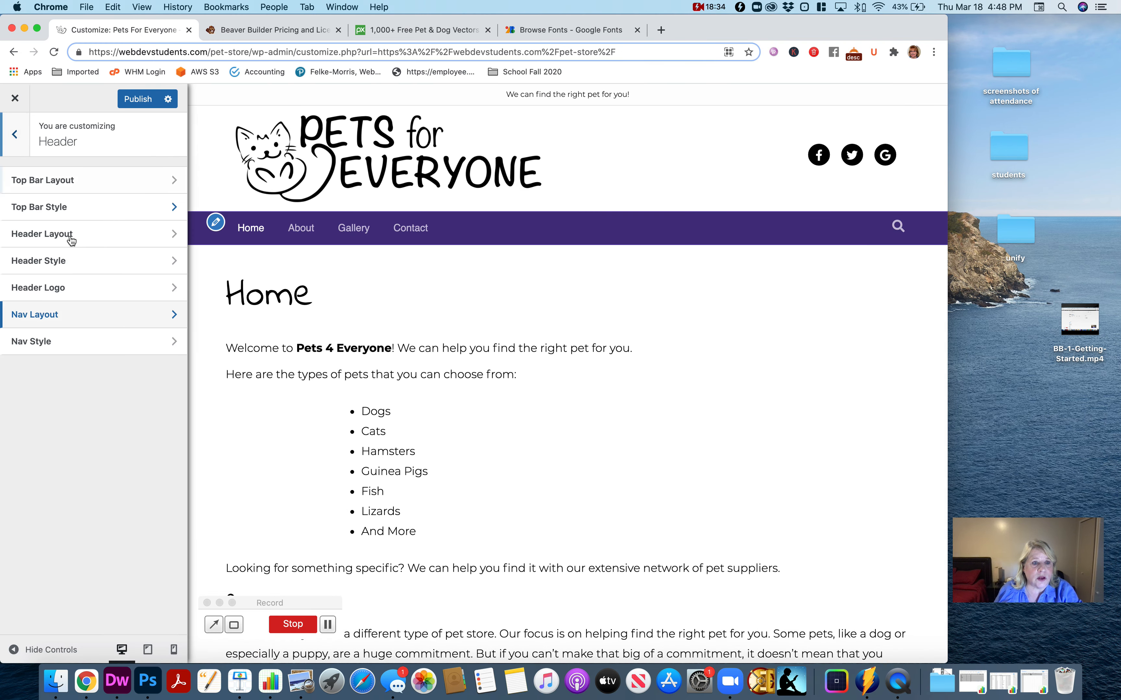
- Set the navigation bar's background color to the muted purple #5c5082 in the nav style settings
click(73, 341)
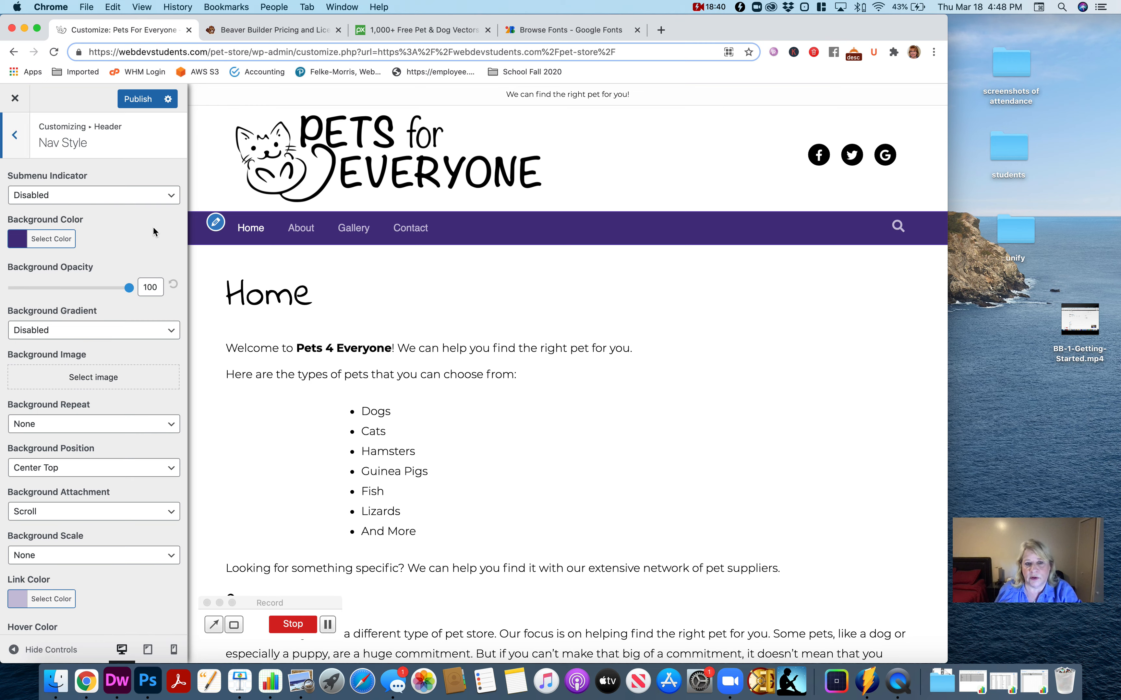
click(51, 241)
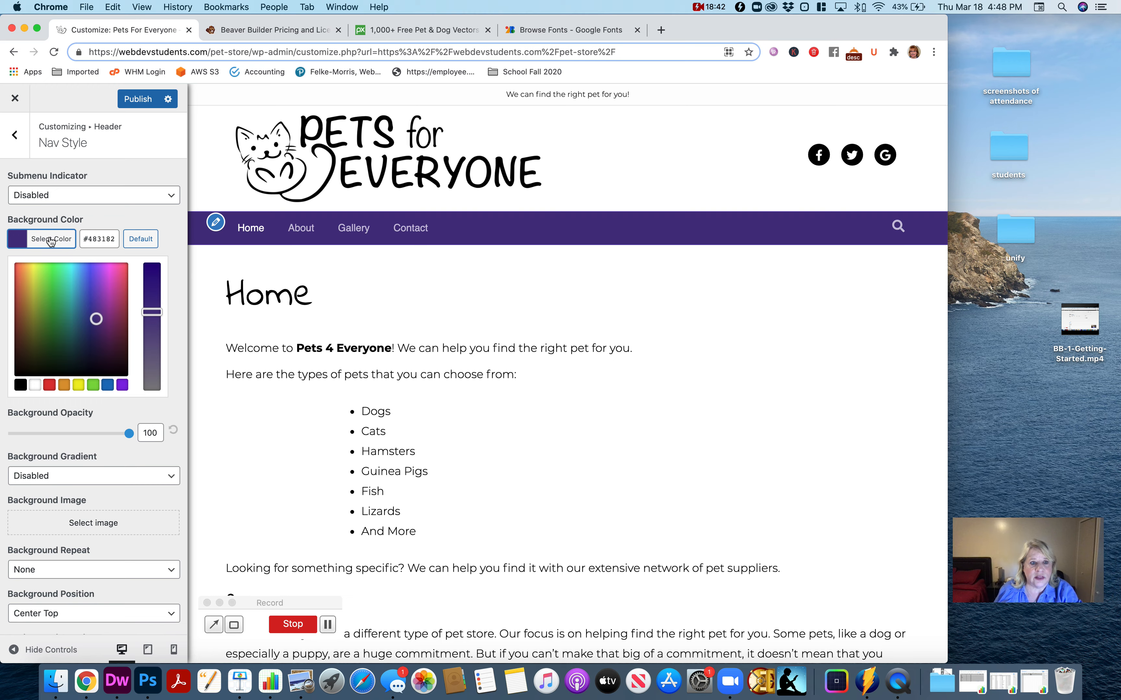
drag(150, 317, 152, 343)
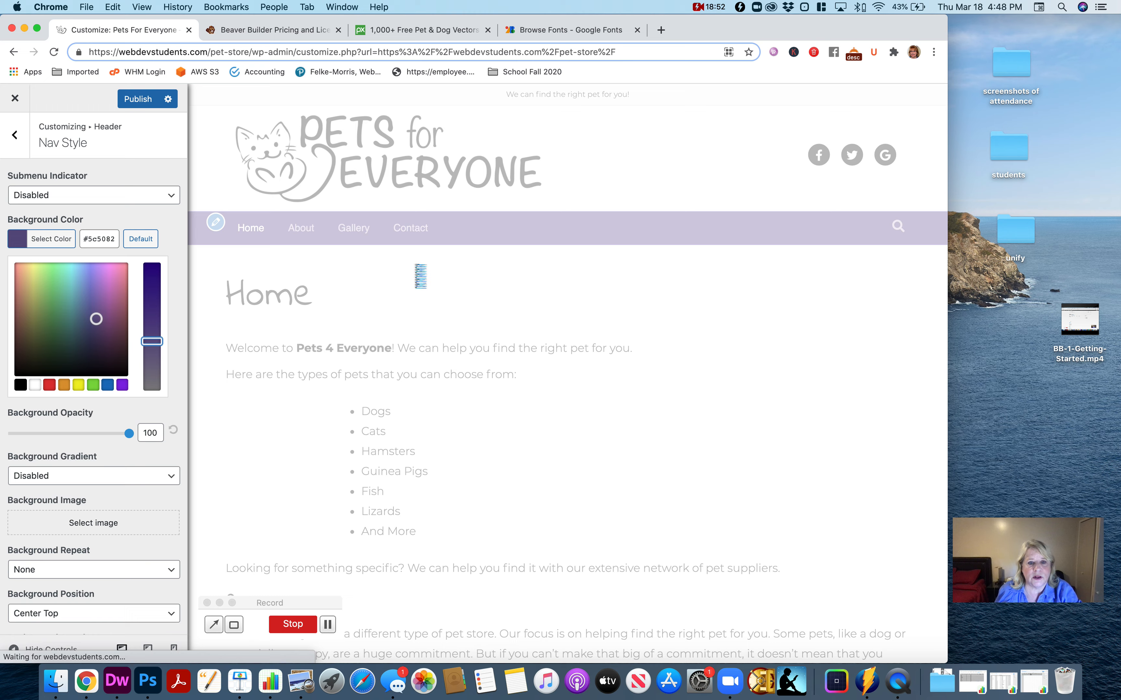
- Publish the navigation background change, and set the nav font family to Montserrat
click(139, 98)
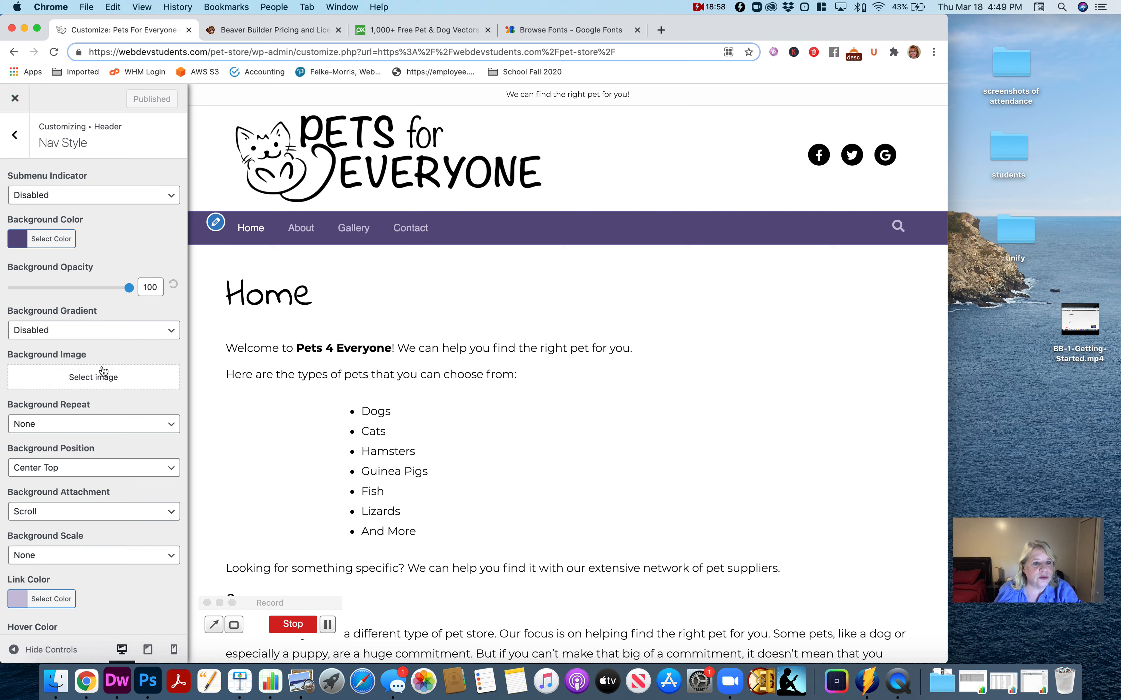
scroll(102, 369, down, 5)
scroll(106, 359, down, 4)
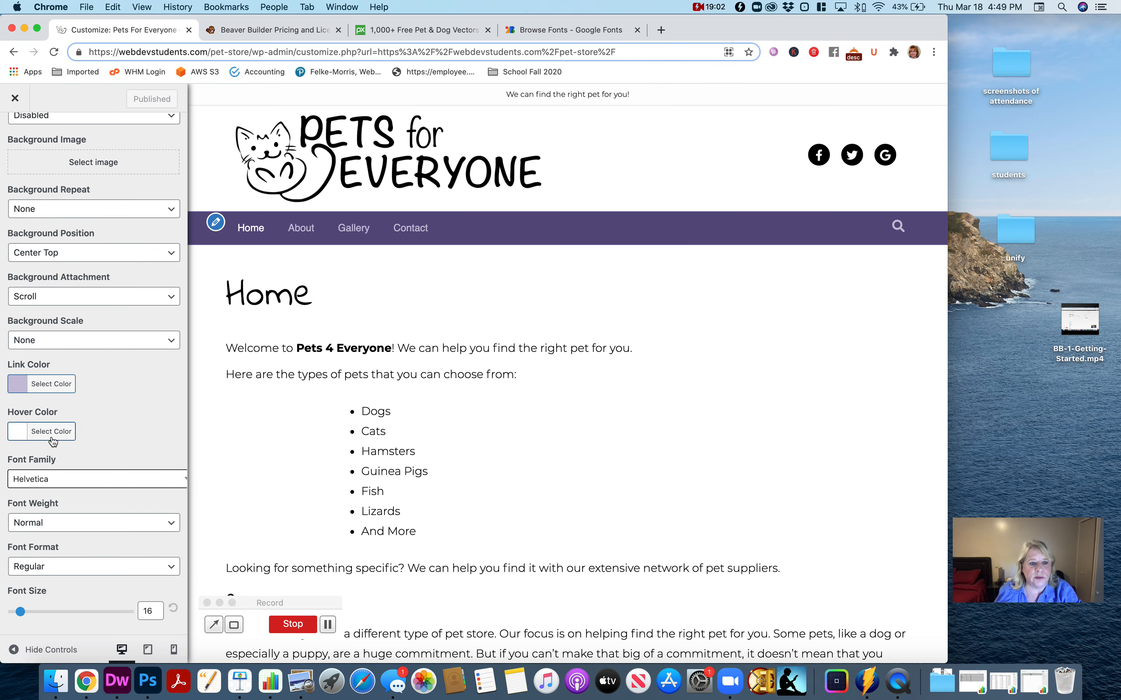
scroll(106, 448, up, 7)
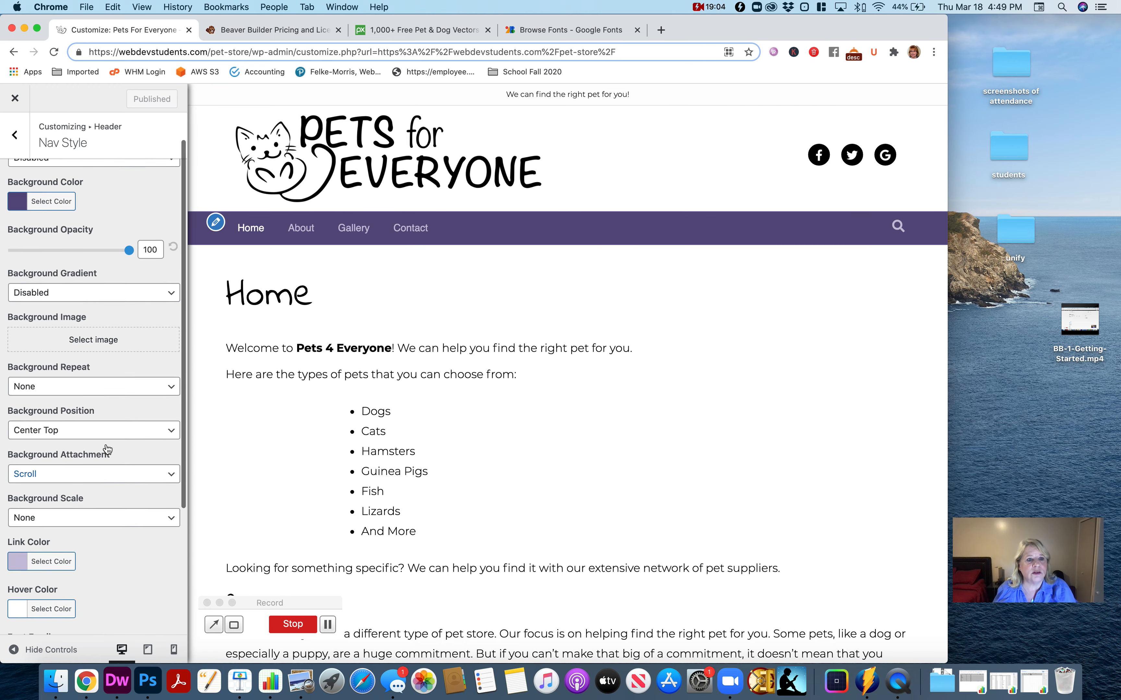
scroll(107, 449, down, 7)
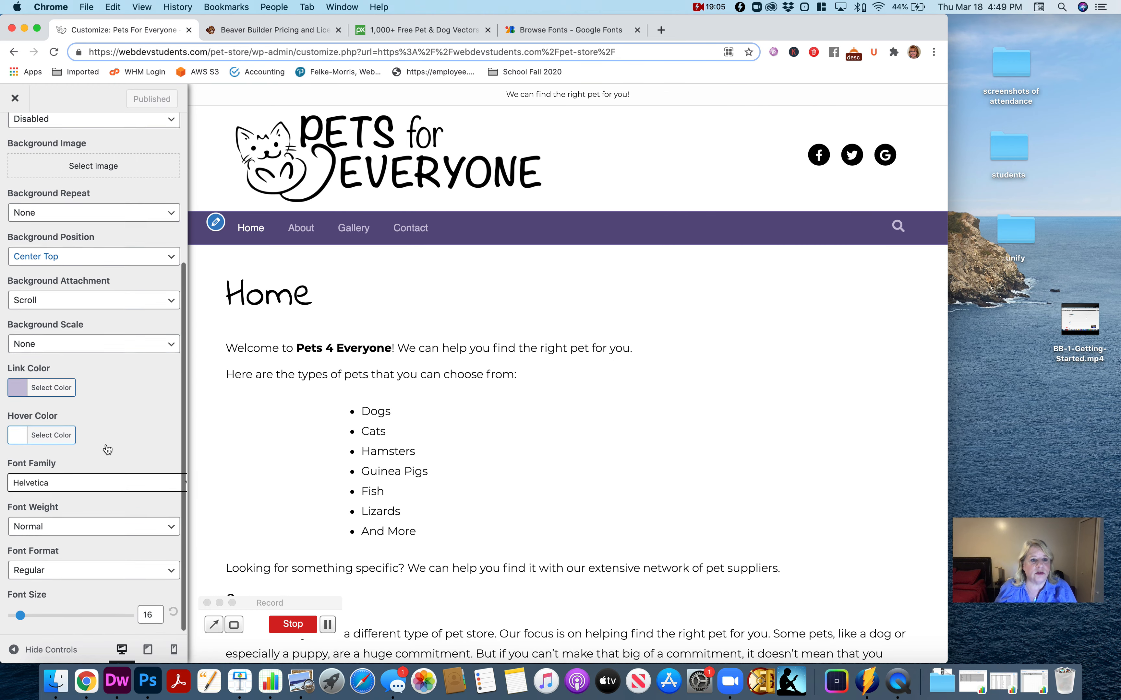
click(100, 484)
click(60, 507)
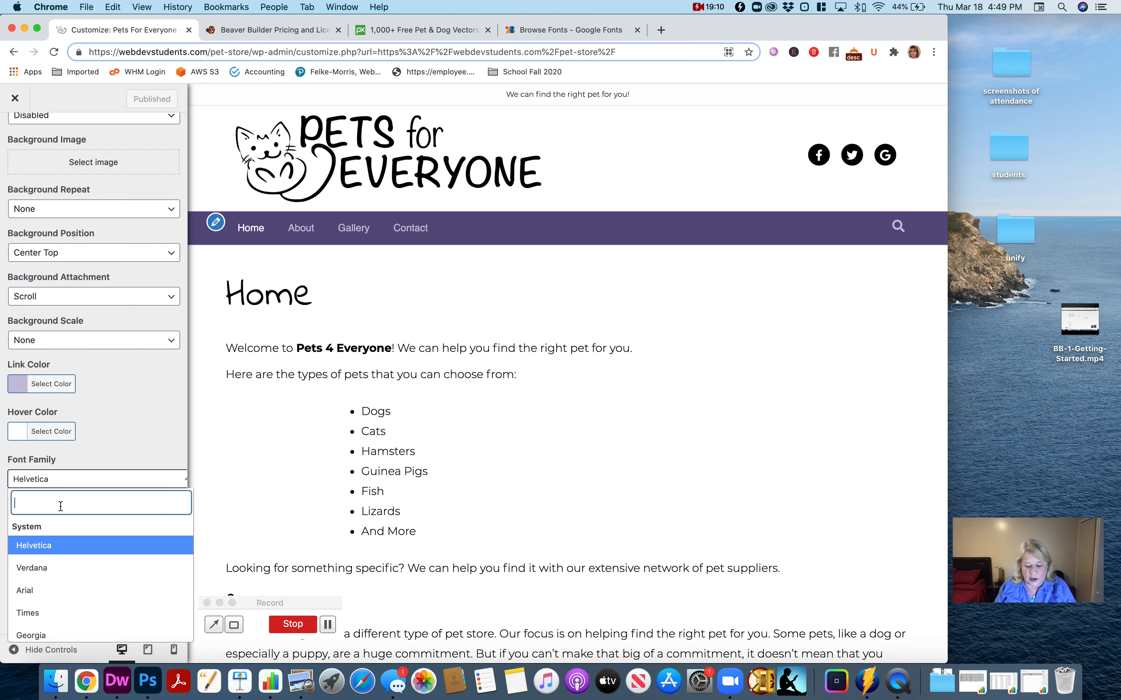
text(mont)
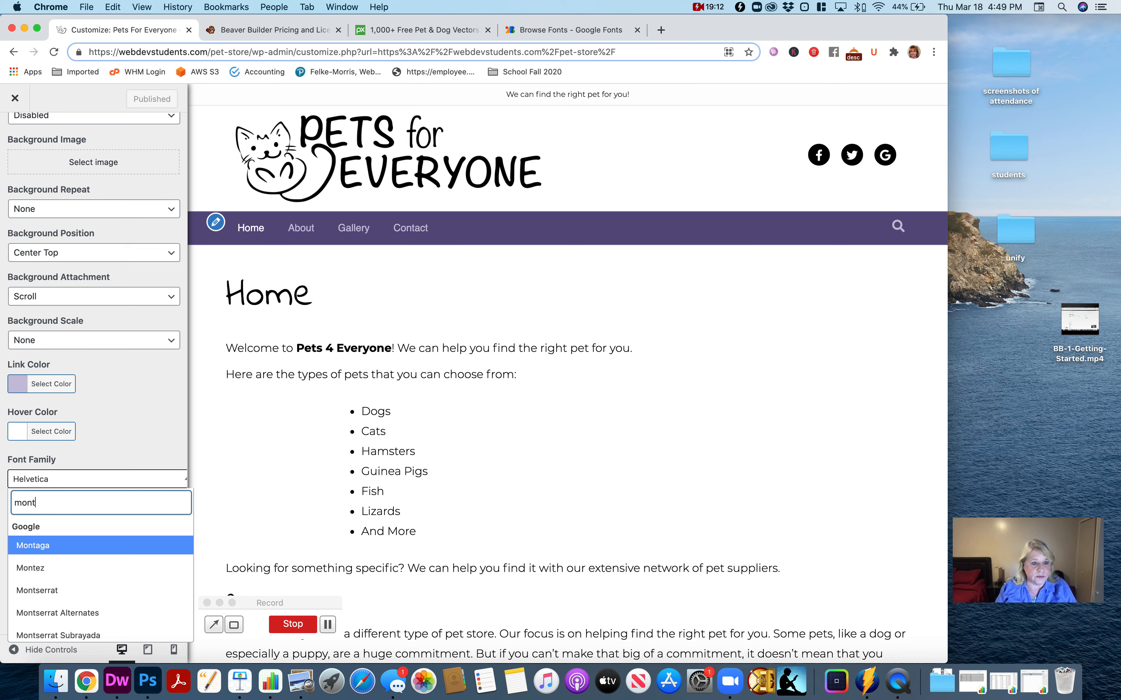
click(60, 591)
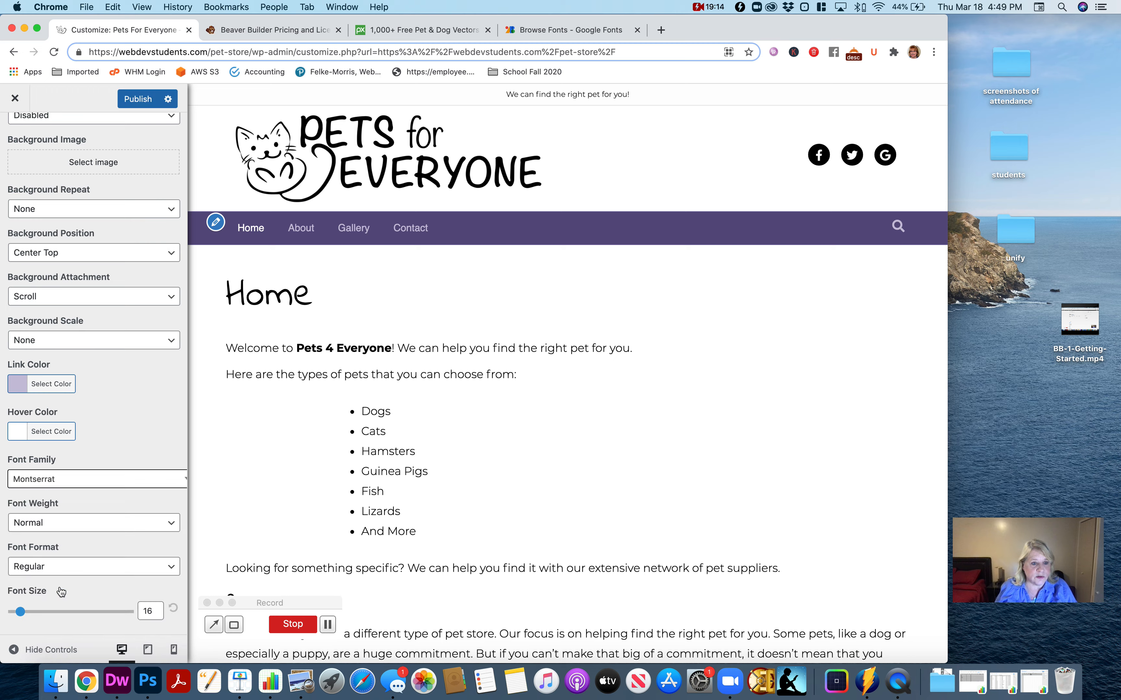
- Keep the nav font weight Normal, set its format to Uppercase and its size to 14
click(90, 533)
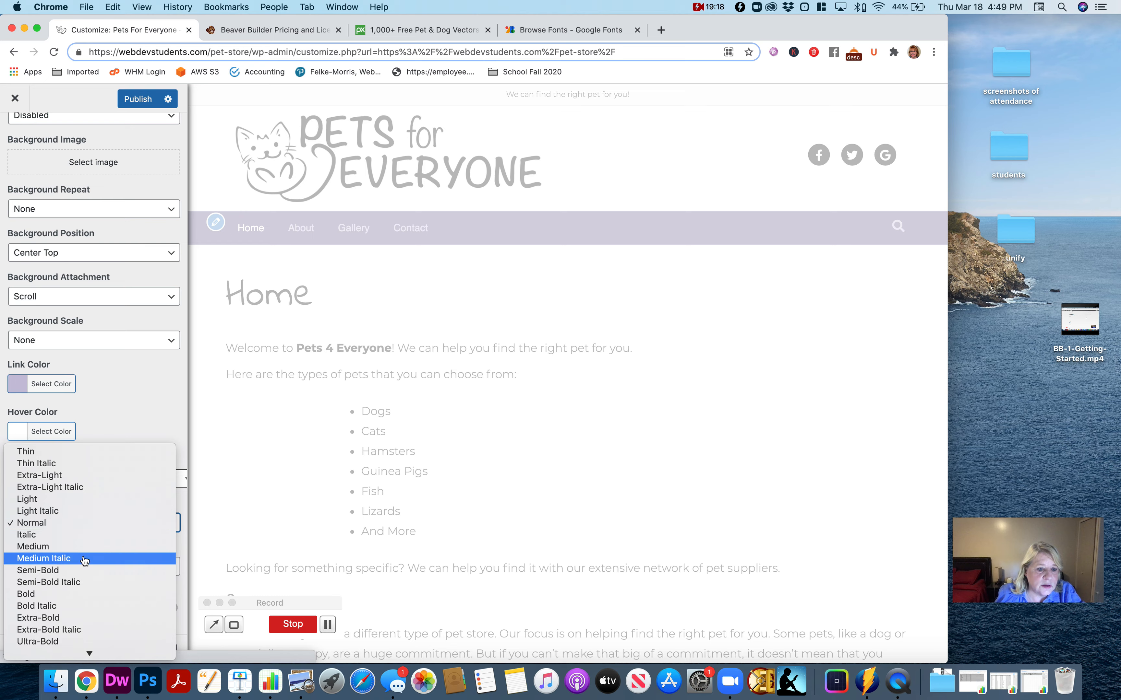
click(86, 528)
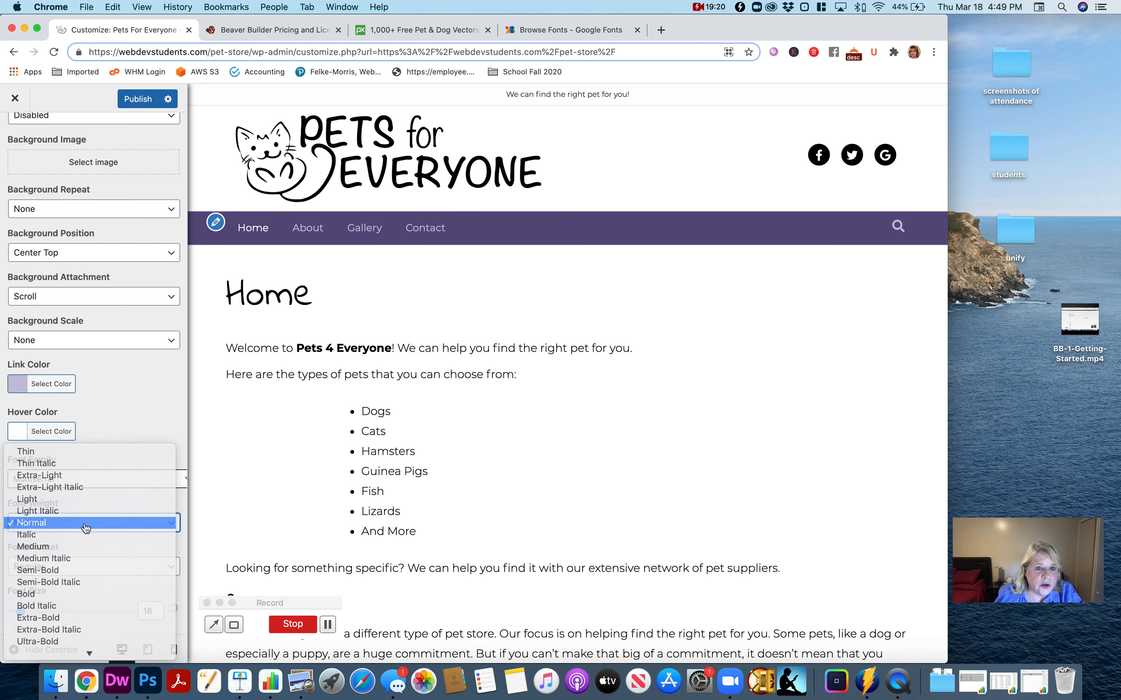
click(100, 568)
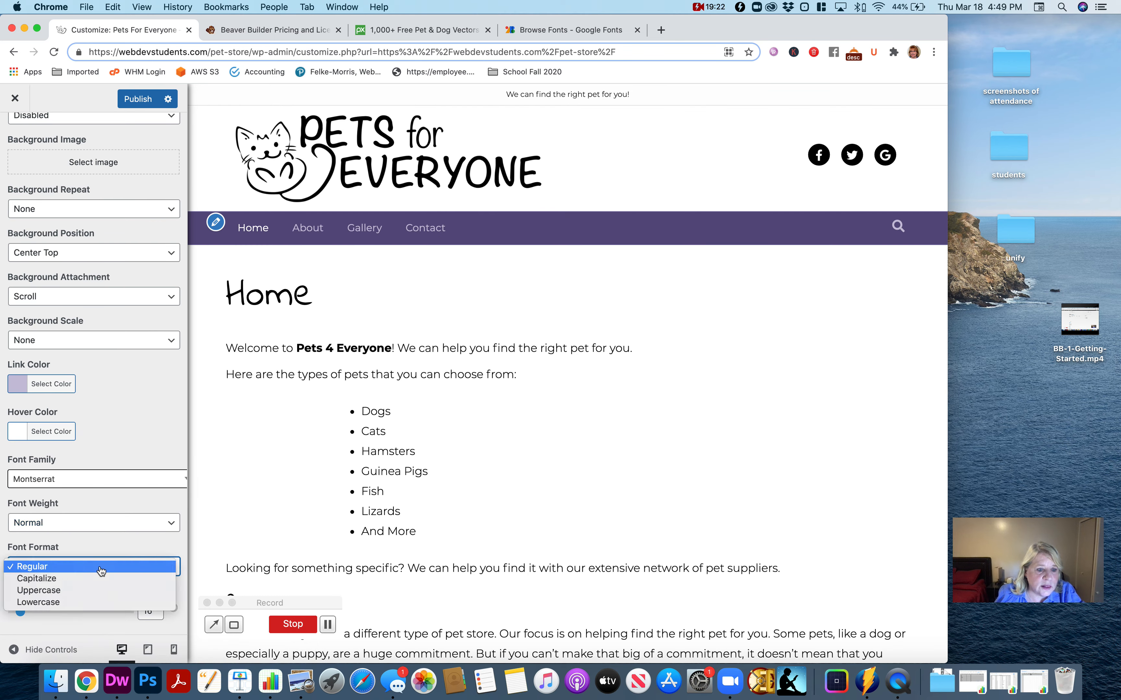
click(99, 590)
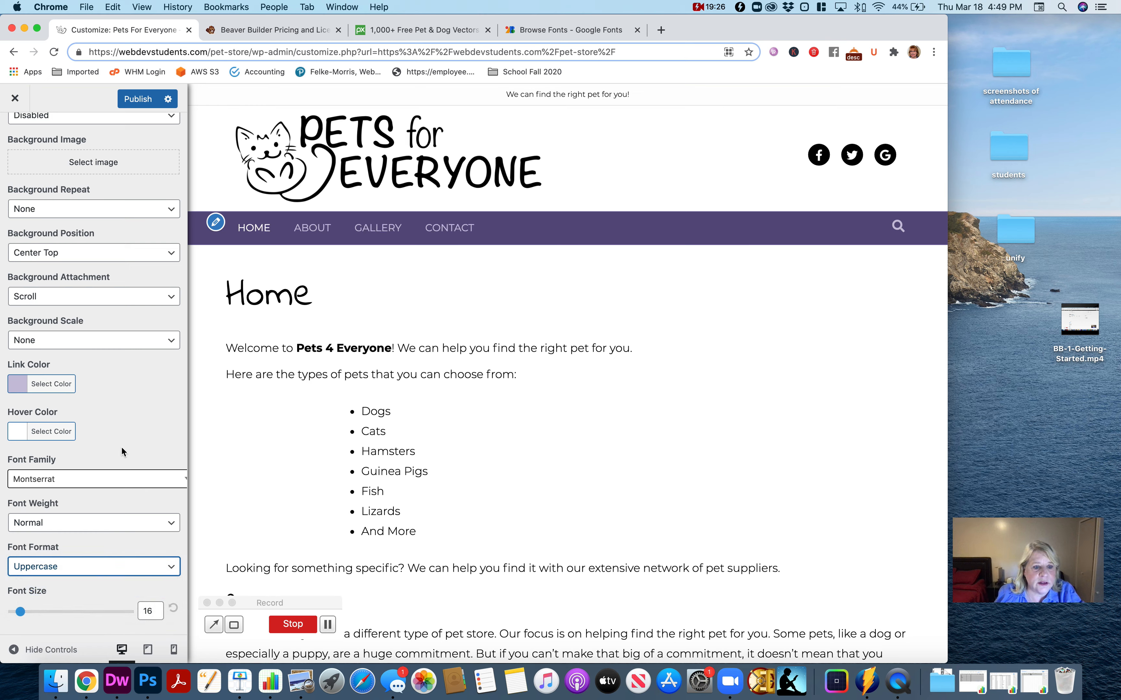
double_click(145, 612)
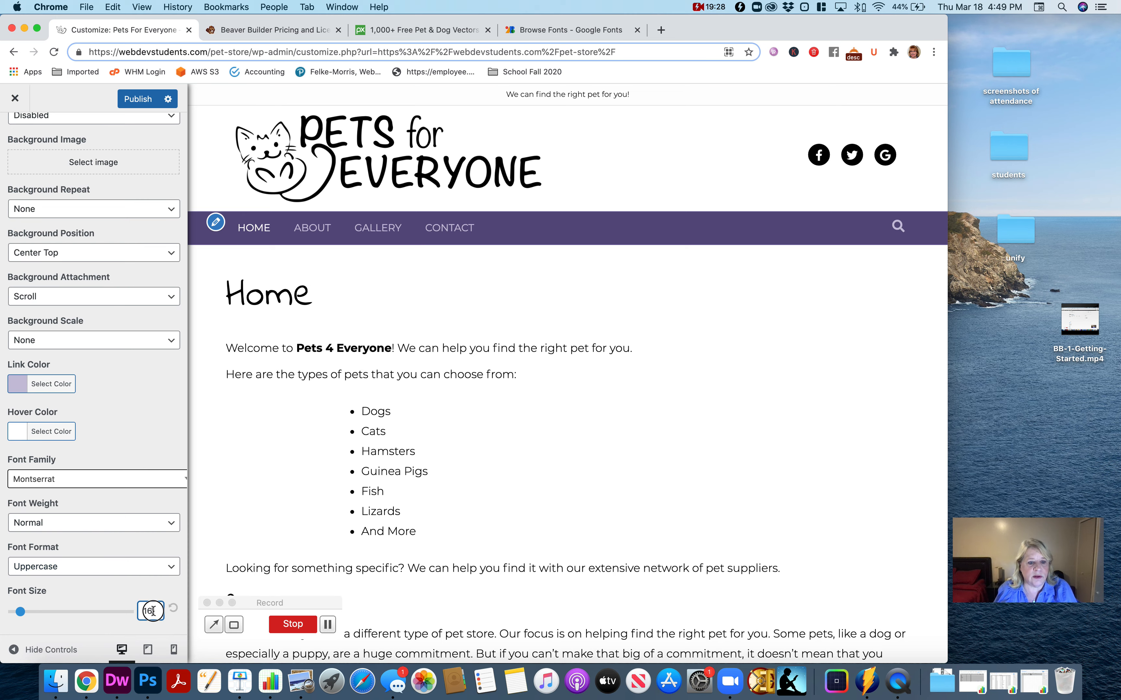
text(14)
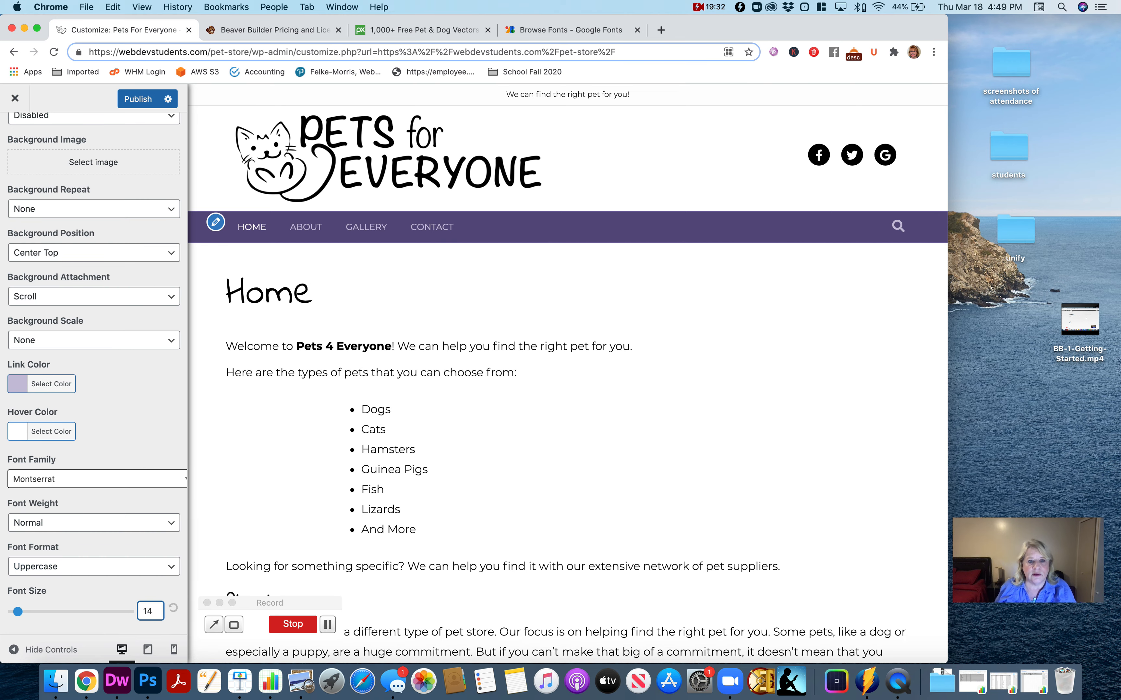
- Change the navigation bar's background to the more saturated purple #392382 and publish the nav style changes
scroll(129, 459, up, 5)
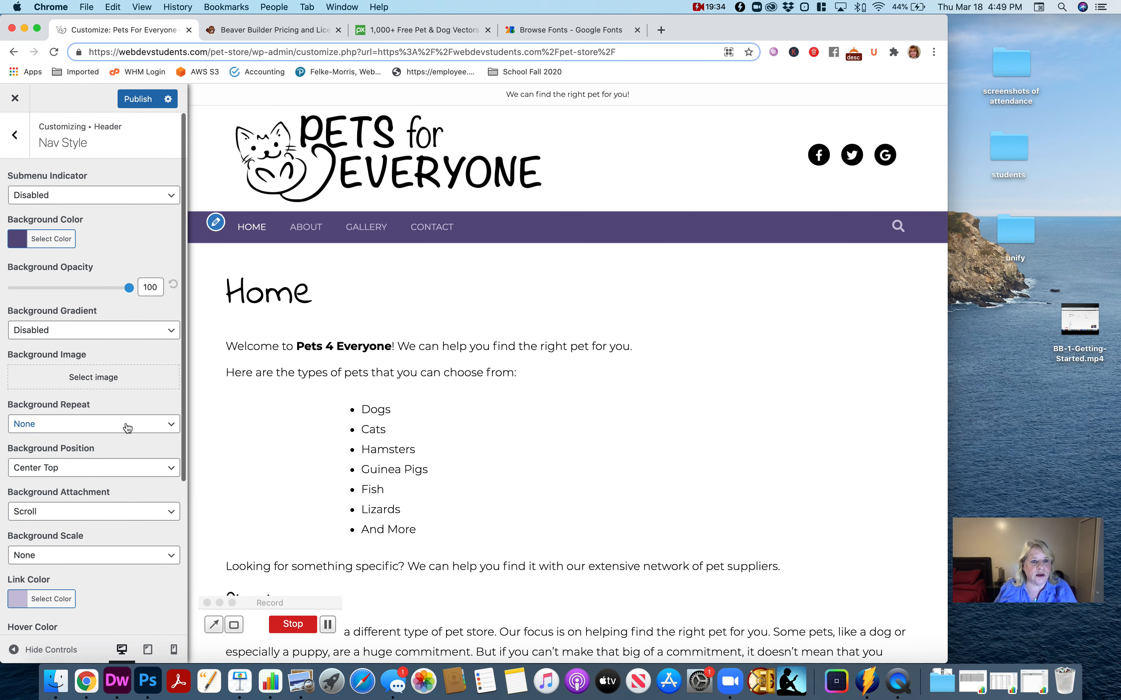
click(51, 238)
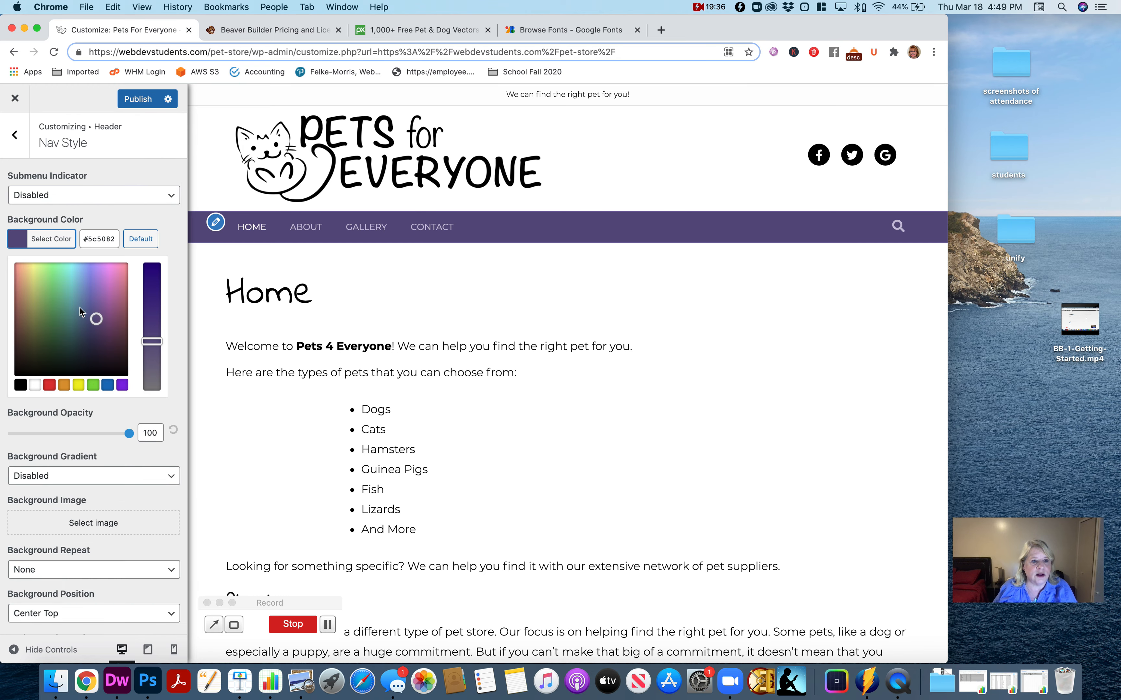
drag(155, 340, 157, 298)
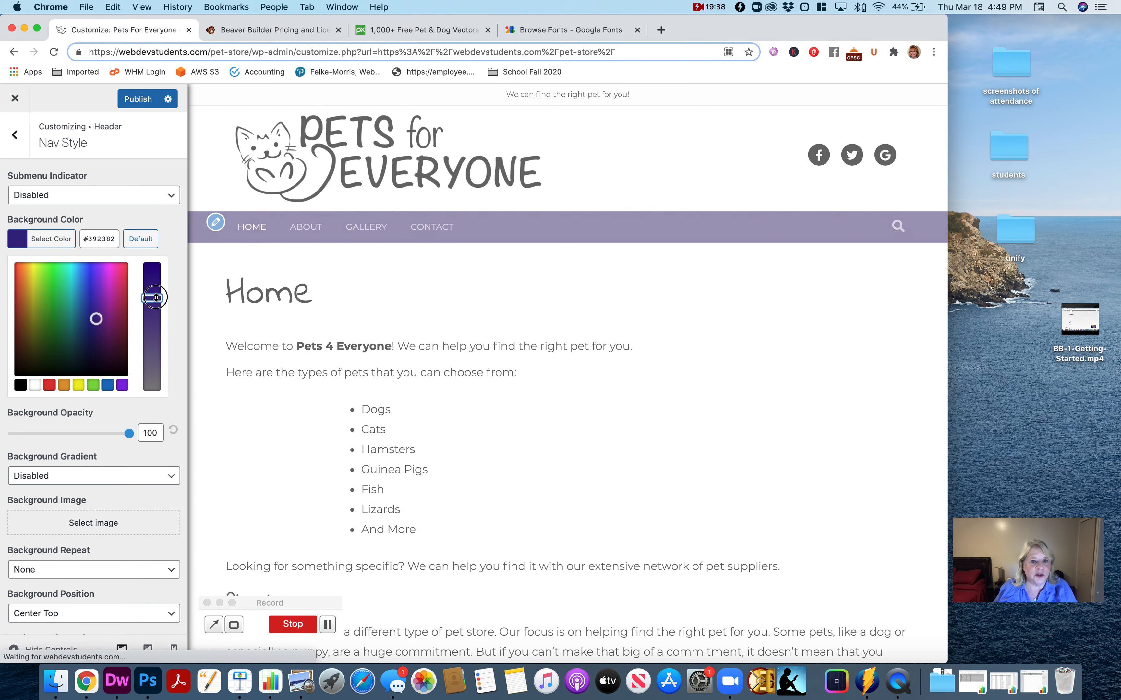
click(130, 101)
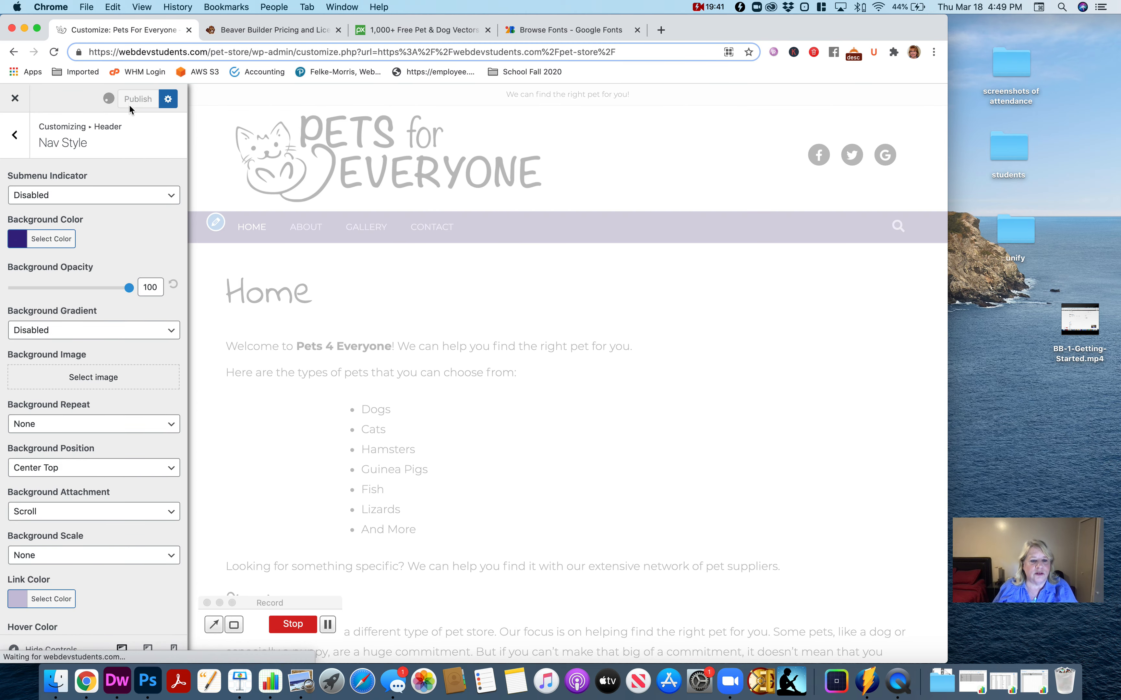
- Leave the header settings, look over the Content section's options, and return to the main customizer list
click(16, 136)
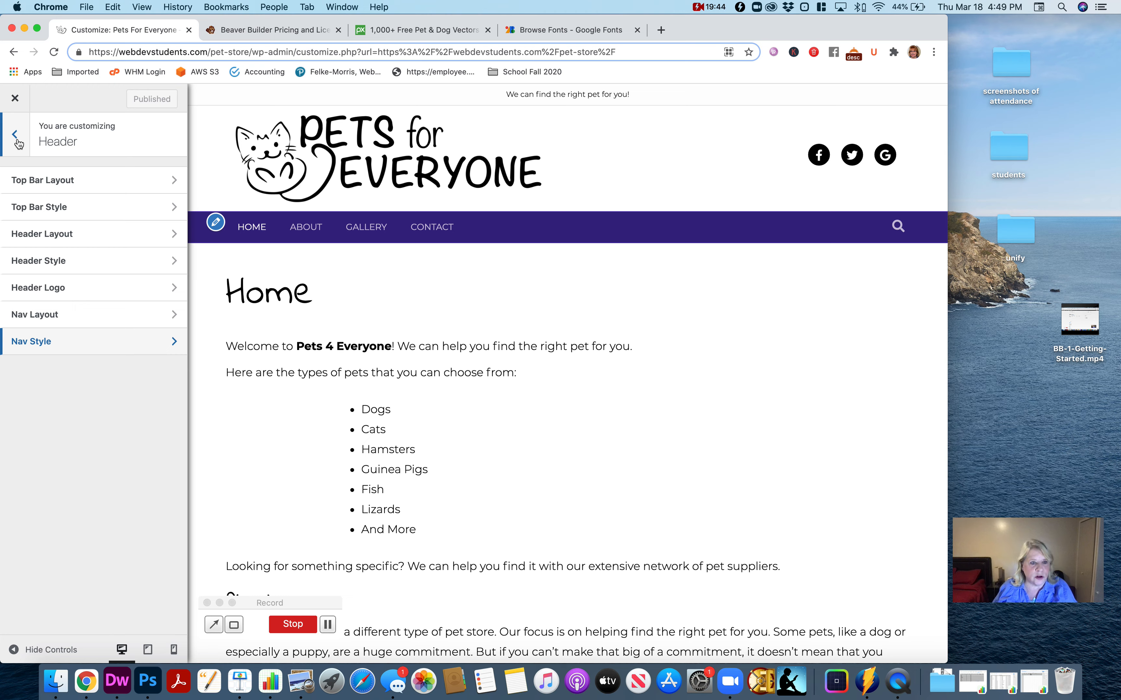
click(17, 138)
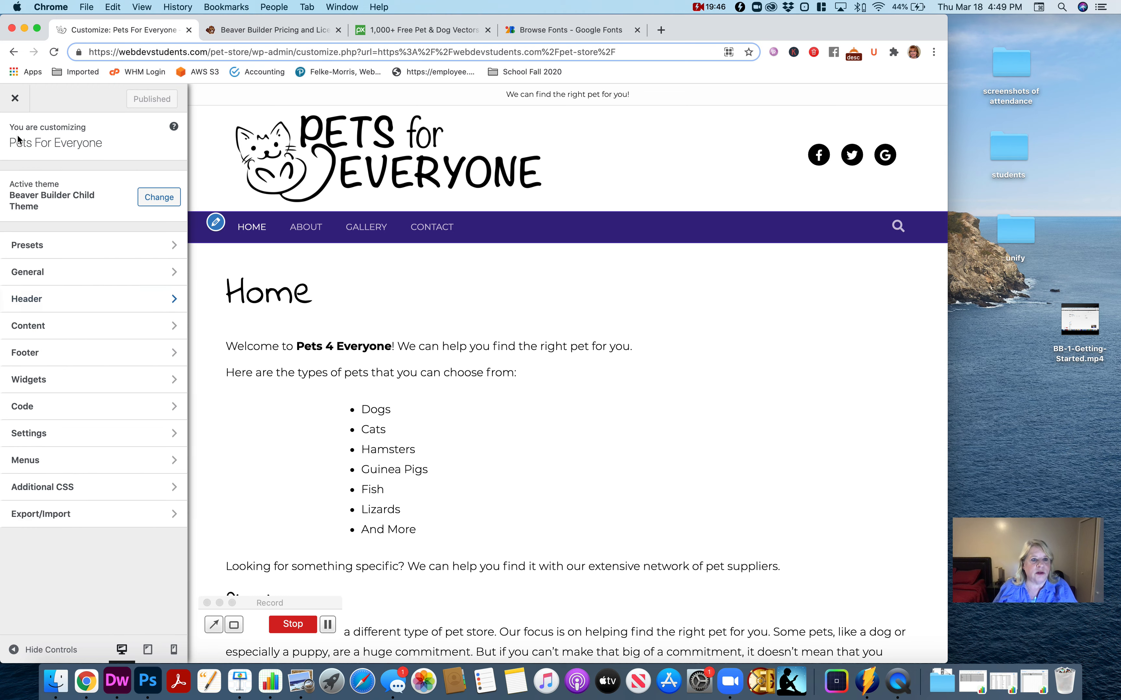
click(75, 327)
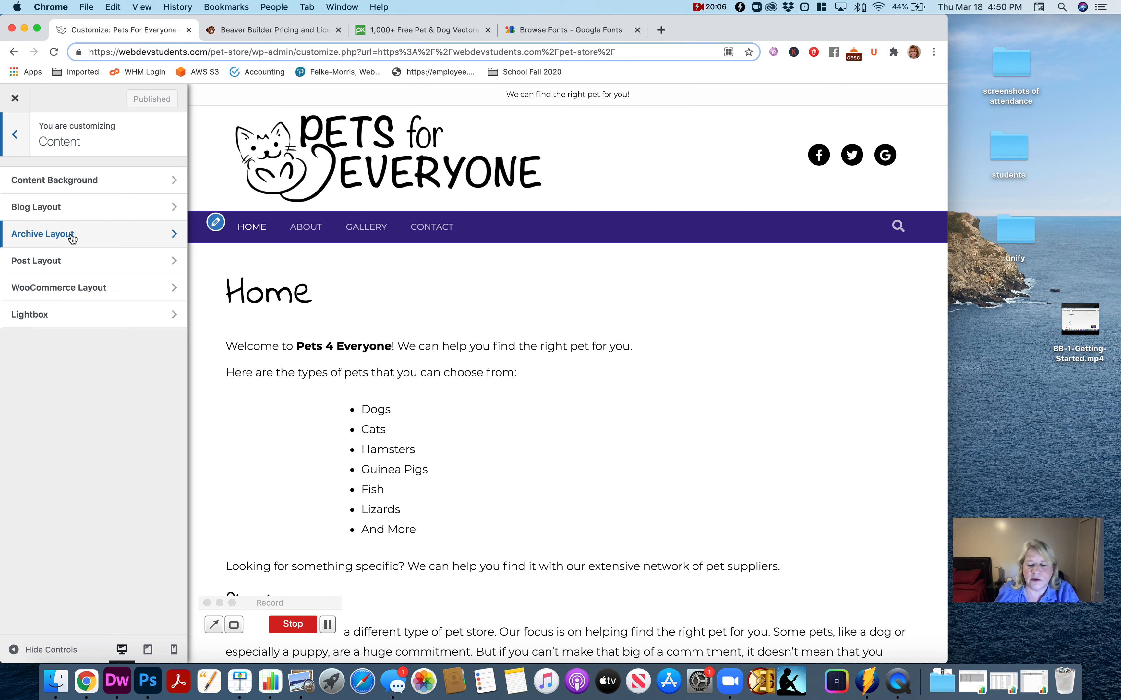
click(14, 137)
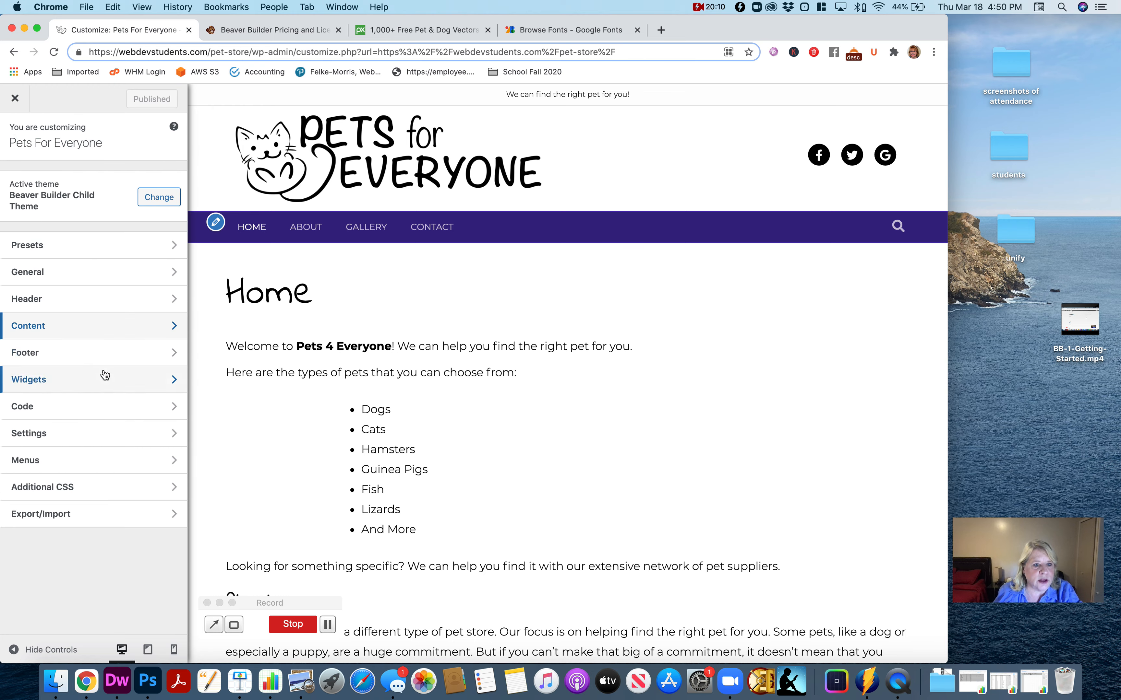
- Copy "© 2021 Pets For Everyone" from the page footer into the Column 1 text of the footer layout
click(90, 354)
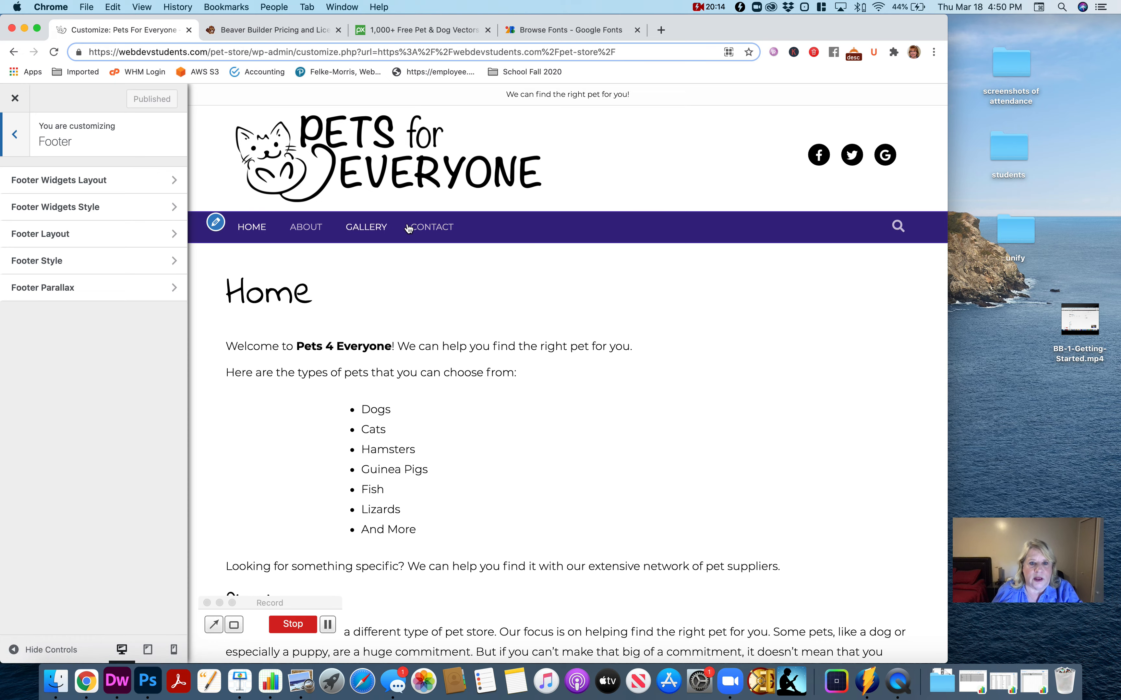
scroll(528, 399, down, 15)
scroll(532, 399, down, 3)
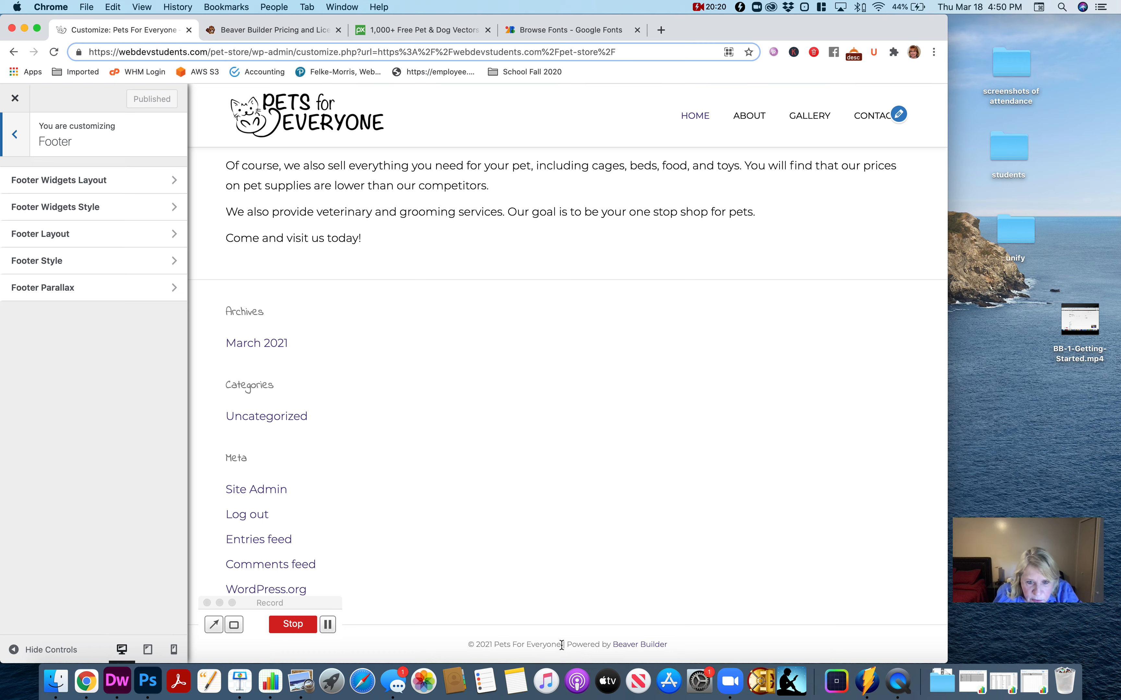
drag(561, 645, 468, 645)
key(super+c)
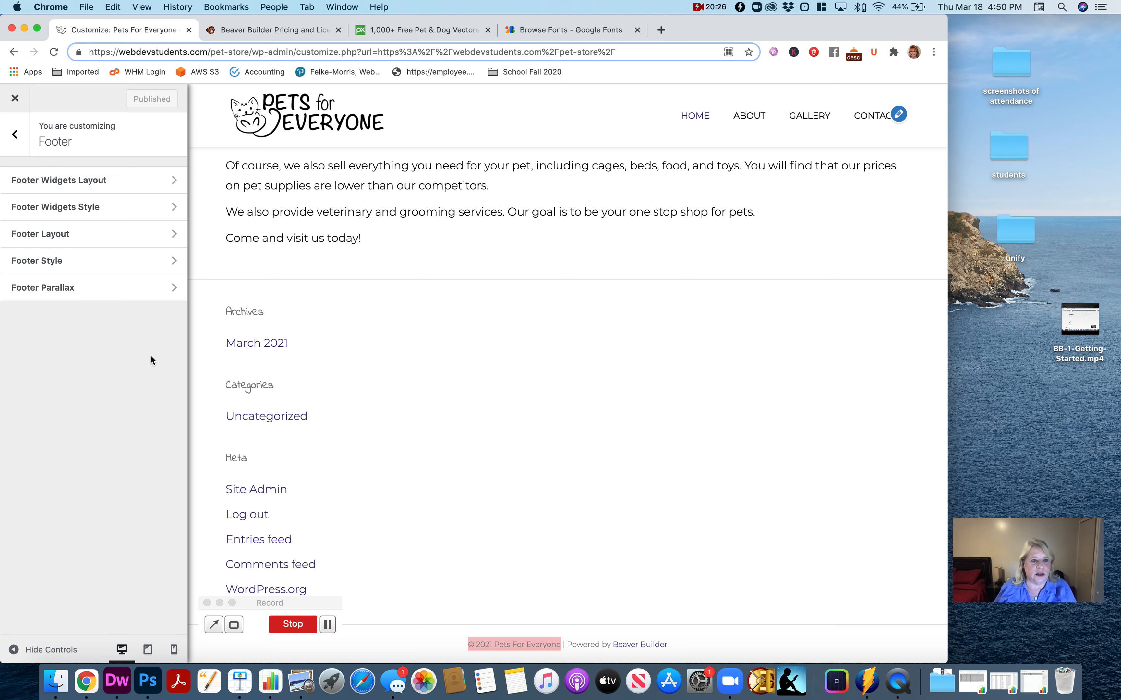
click(108, 244)
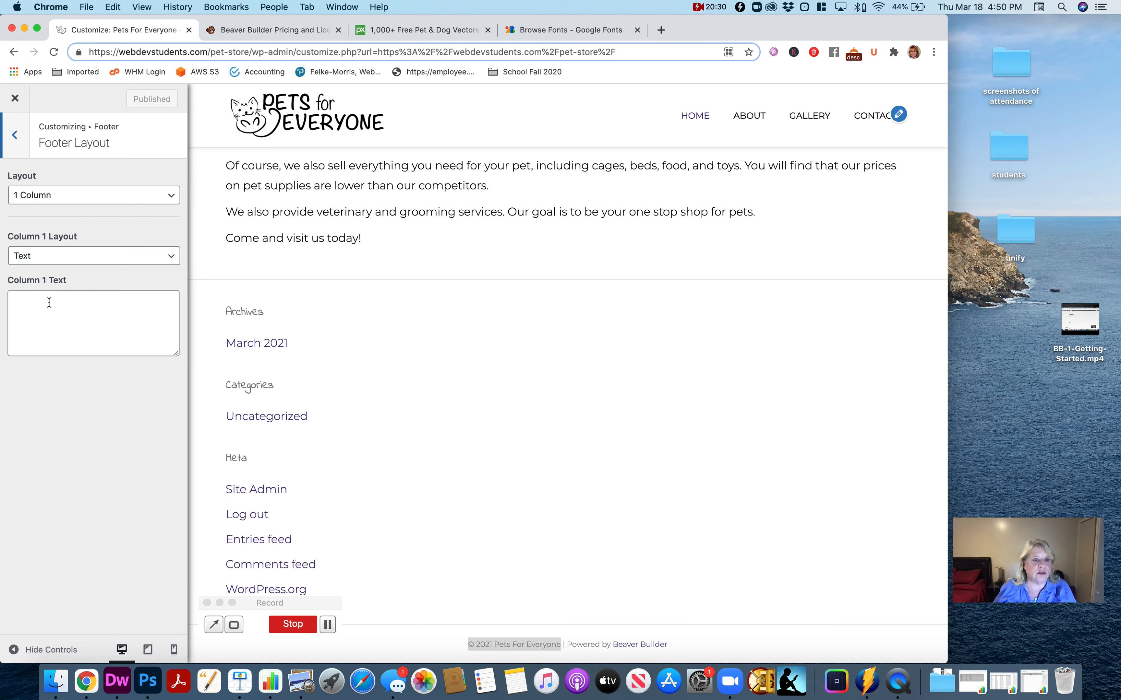
click(20, 147)
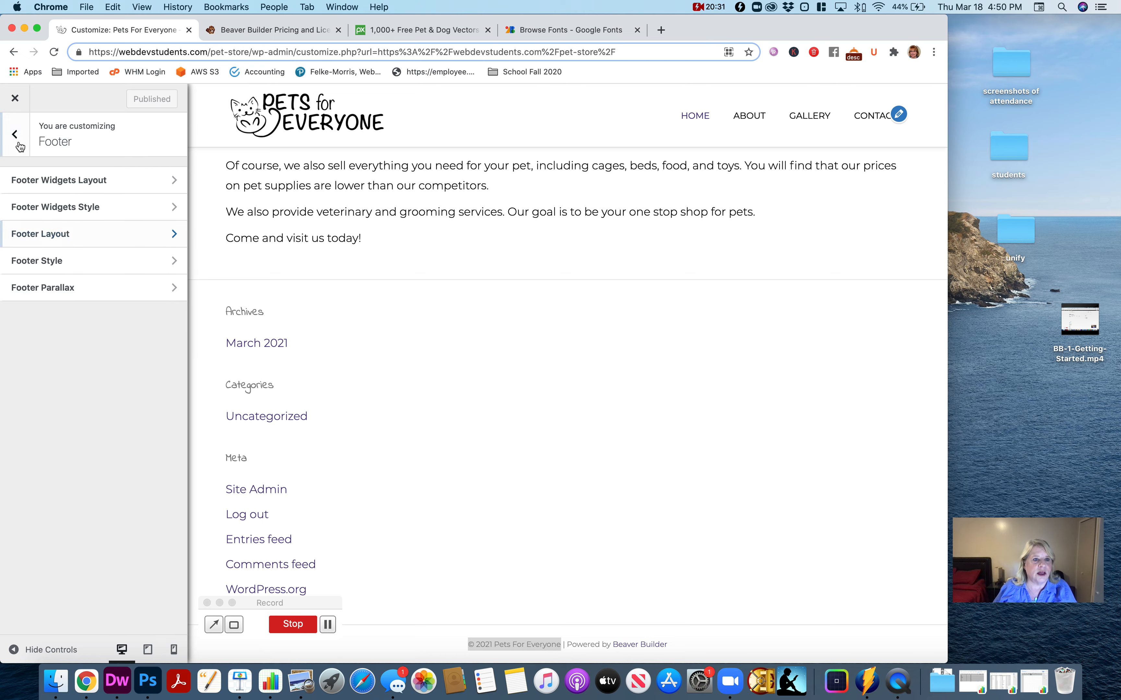
click(83, 243)
click(74, 312)
key(super+v)
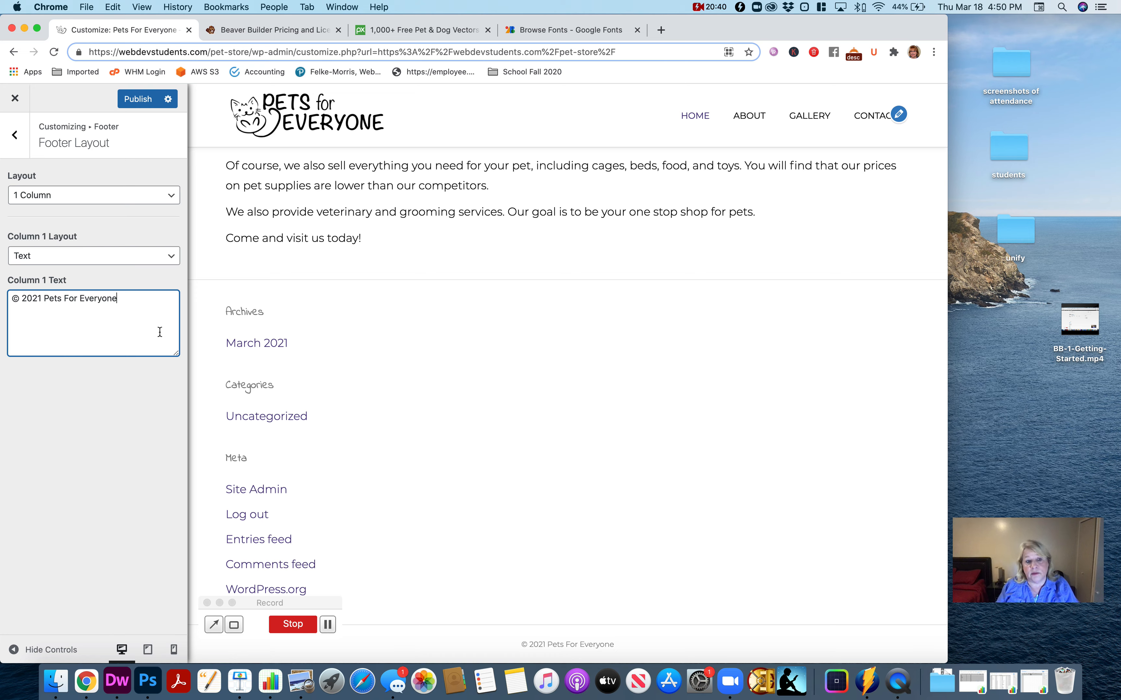
- Replace "Pets For Everyone" in the footer's Column 1 text with "White Buffalo LLC", keeping "© 2021"
key(BackSpace)
key(BackSpace)
key(BackSpace)
key(BackSpace)
key(BackSpace)
key(BackSpace)
key(BackSpace)
key(BackSpace)
key(BackSpace)
key(BackSpace)
key(BackSpace)
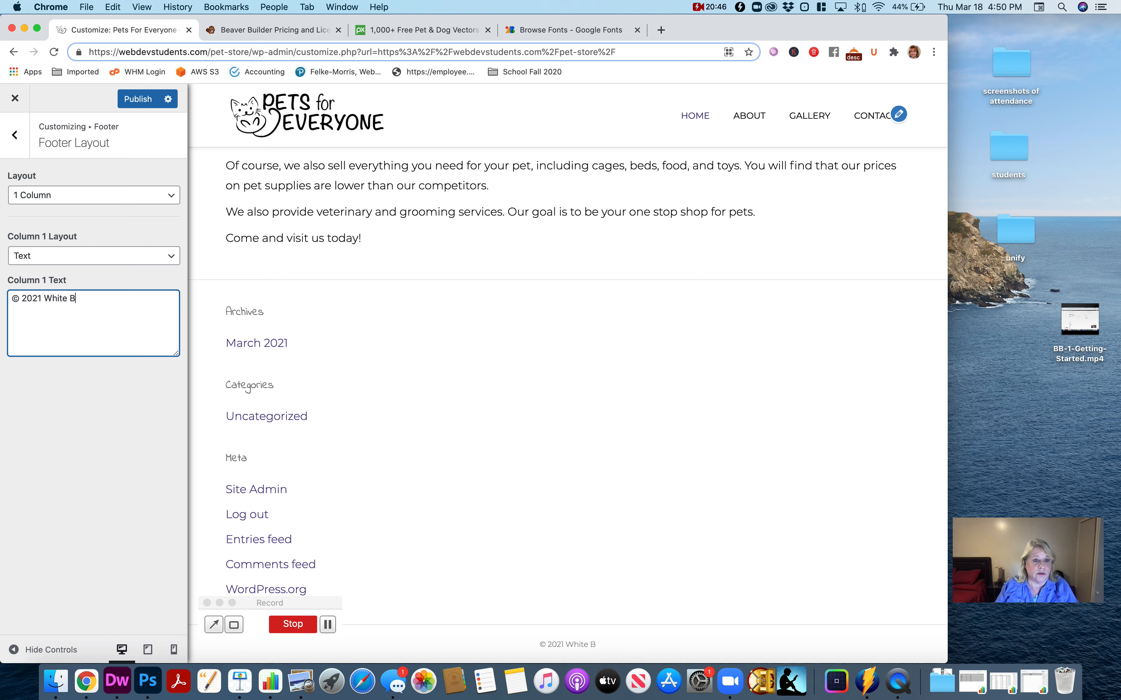
text(Website)
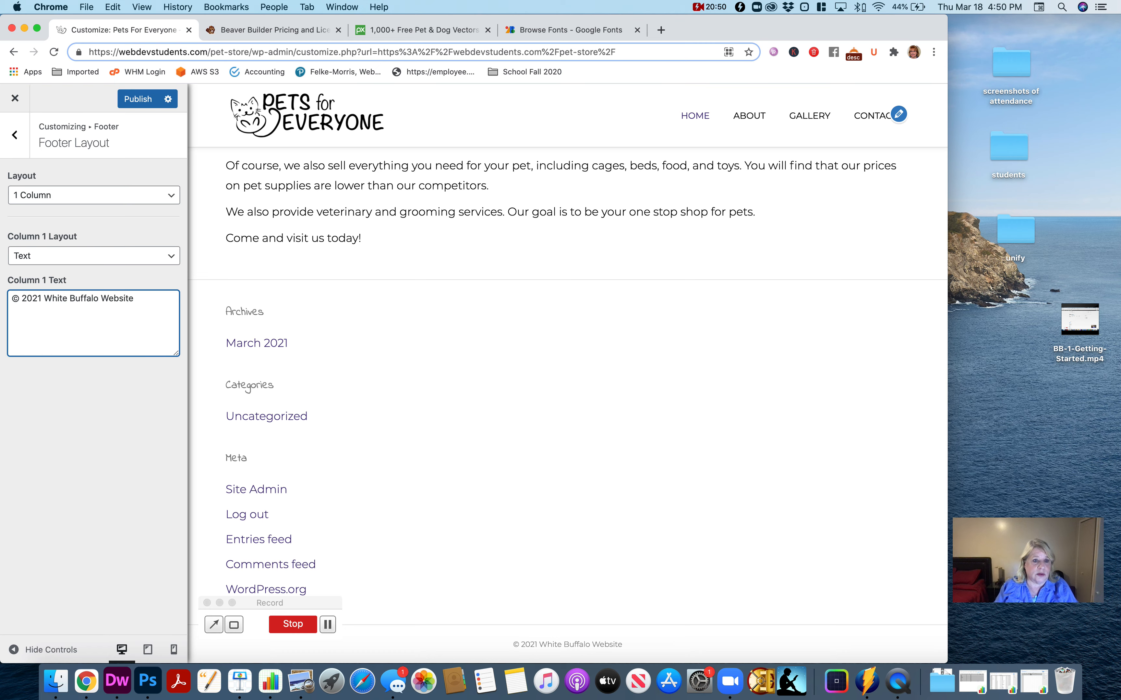
key(BackSpace)
key(BackSpace)
key(BackSpace)
key(BackSpace)
key(BackSpace)
key(BackSpace)
key(BackSpace)
text(LL)
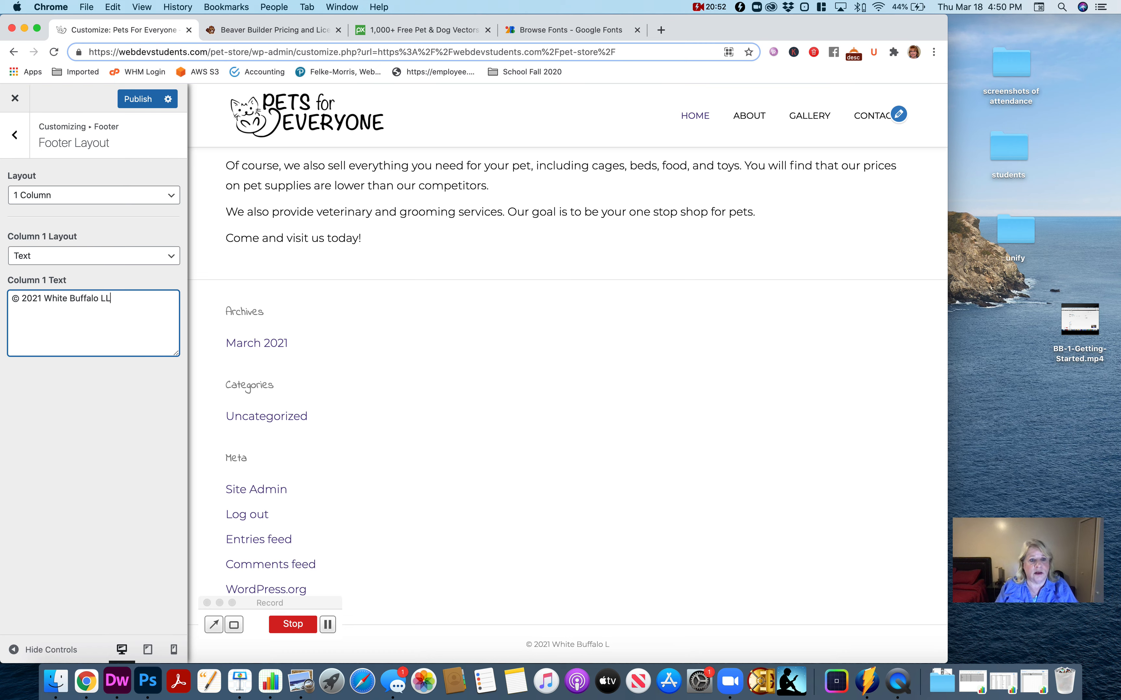
text(C. This)
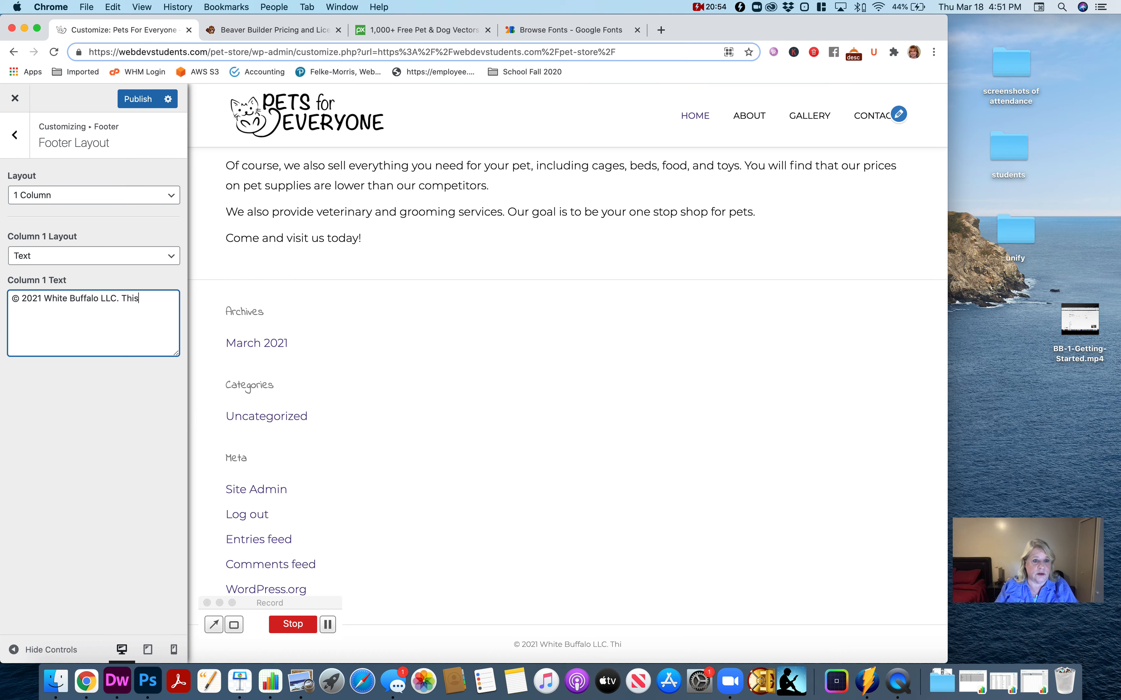
text( website is)
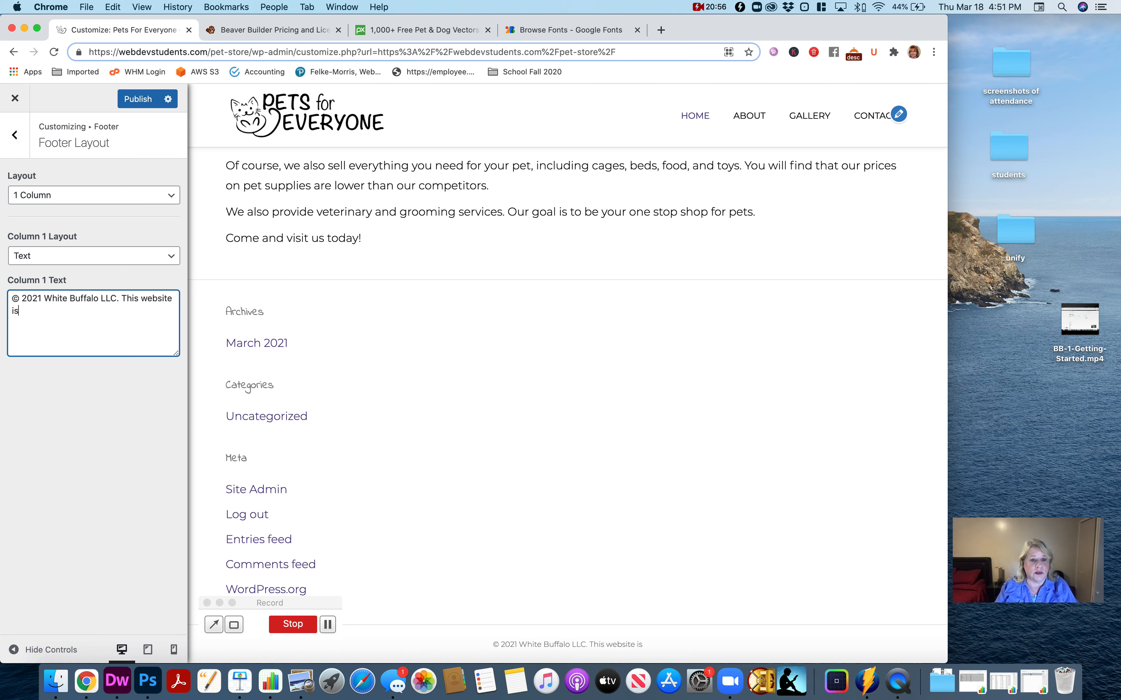
text( made a)
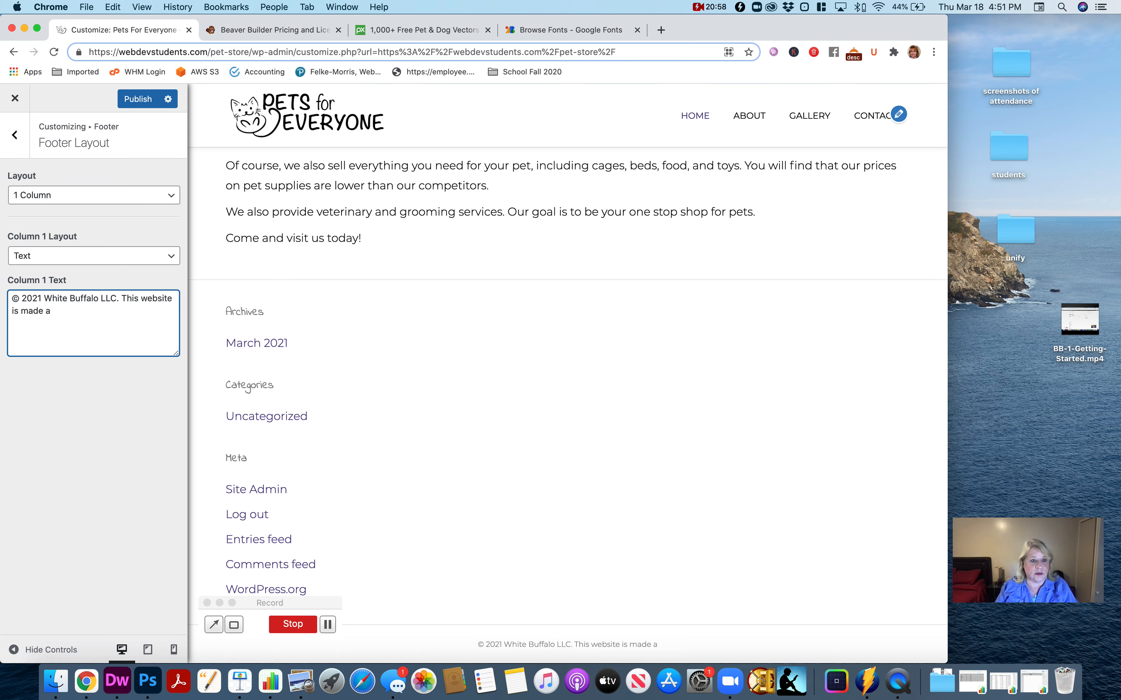
- Append ". This website is made to demonstrate Beaver Builder" to the footer's Column 1 text after "White Buffalo LLC"
key(BackSpace)
key(BackSpace)
text(to demon)
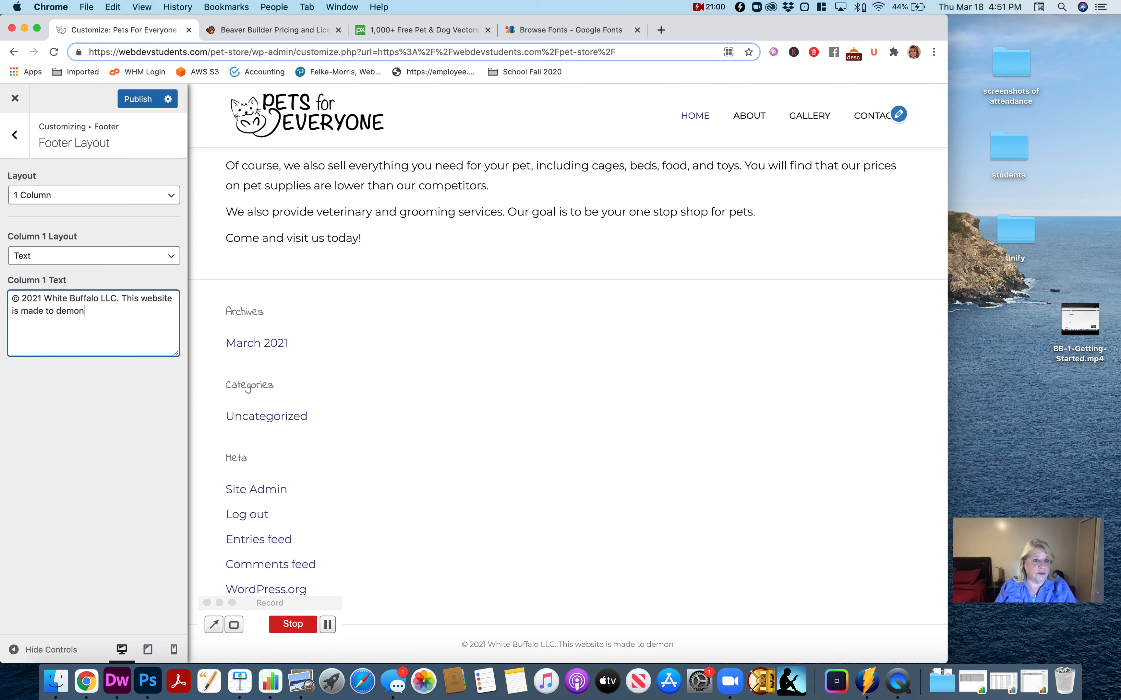
text(strate B)
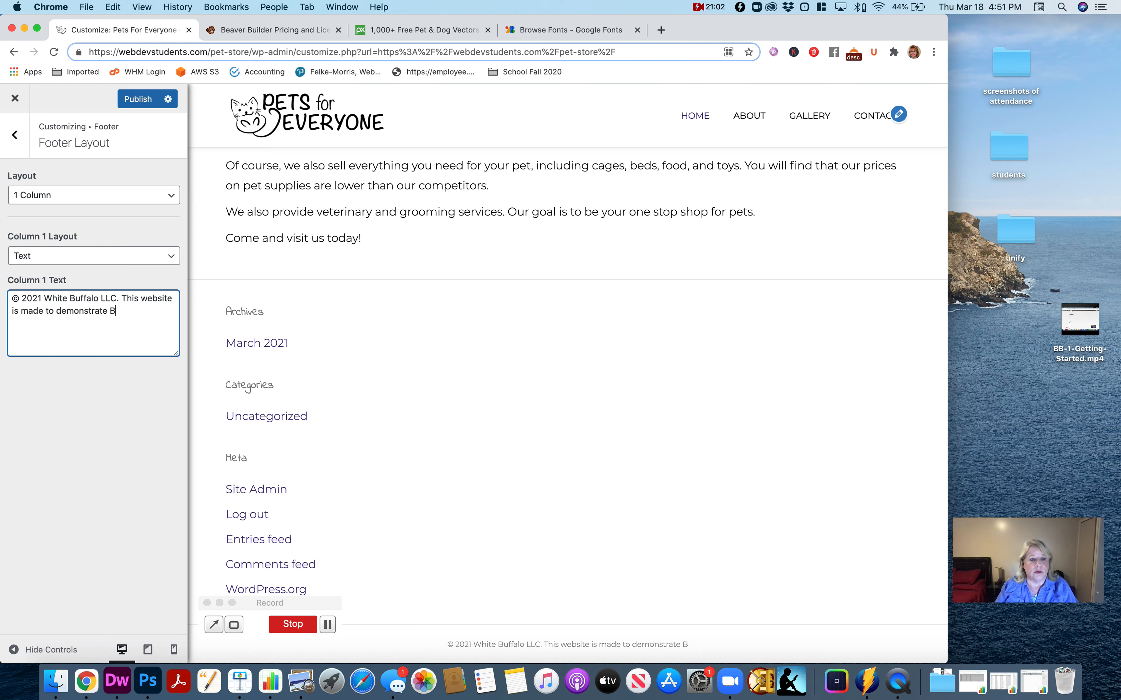
text(eaver Build)
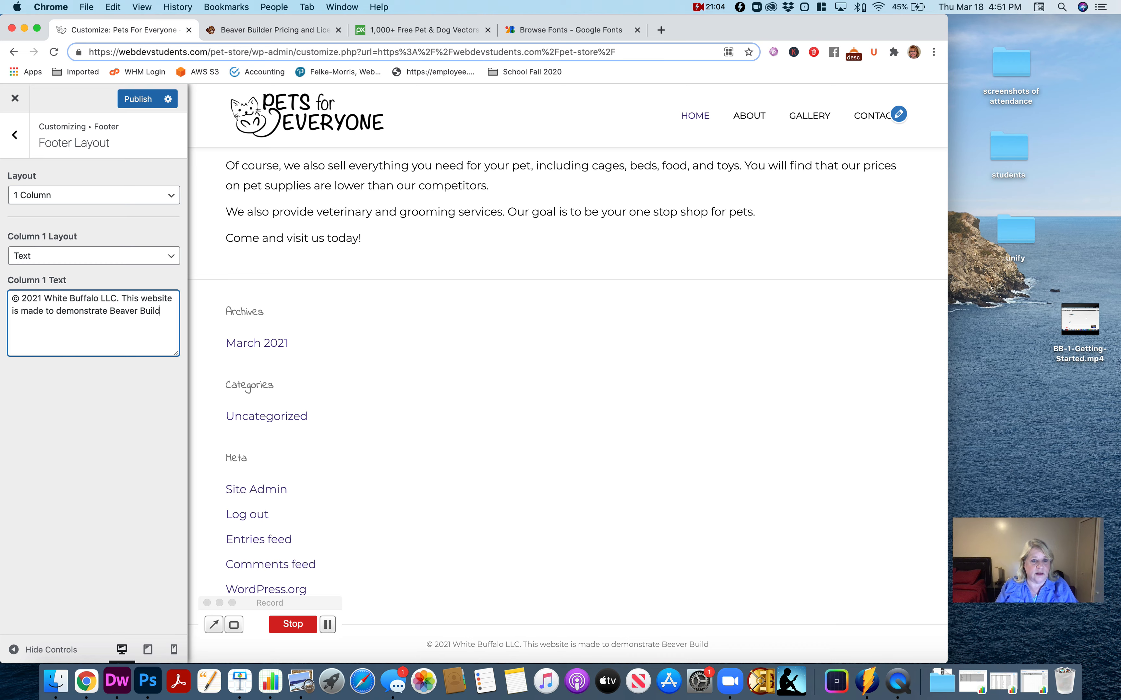
text(er)
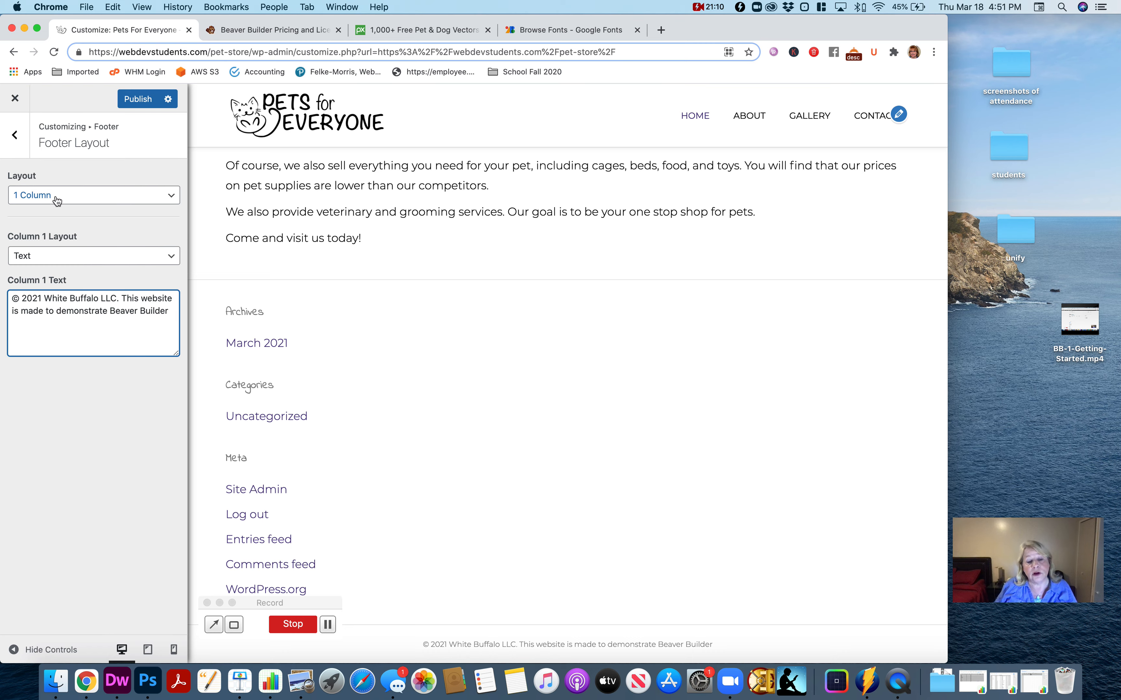
- Look over the footer's Layout and Column 1 Layout choices, keeping 1 Column and Text, and return to the Footer section
click(70, 198)
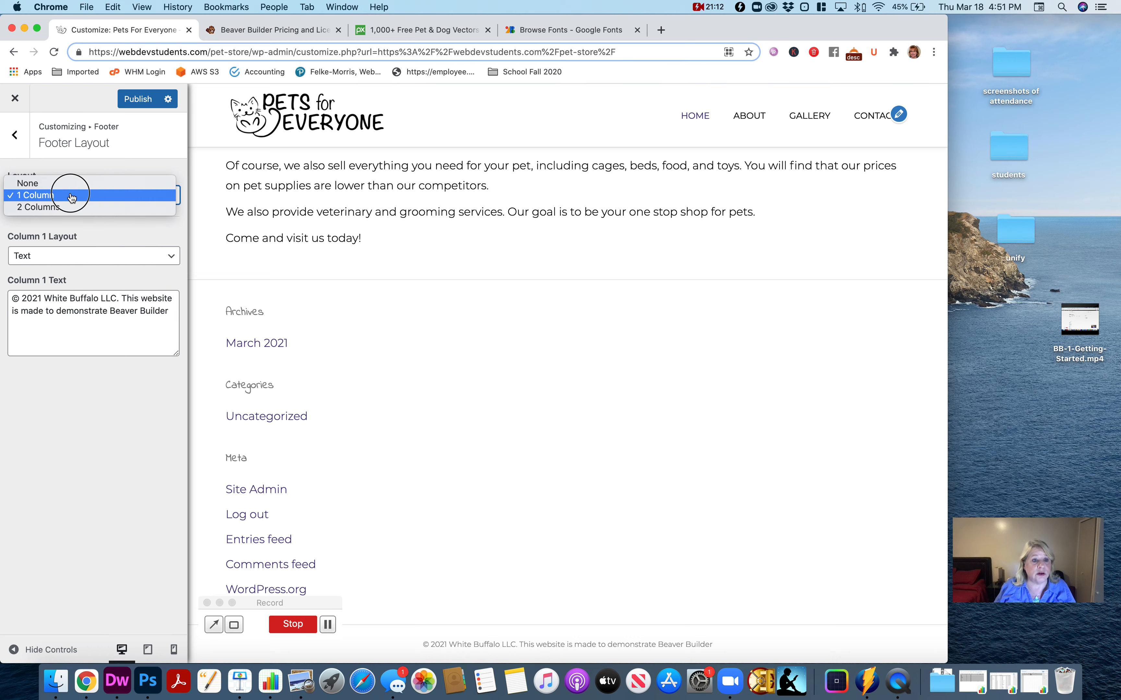
click(70, 196)
click(86, 257)
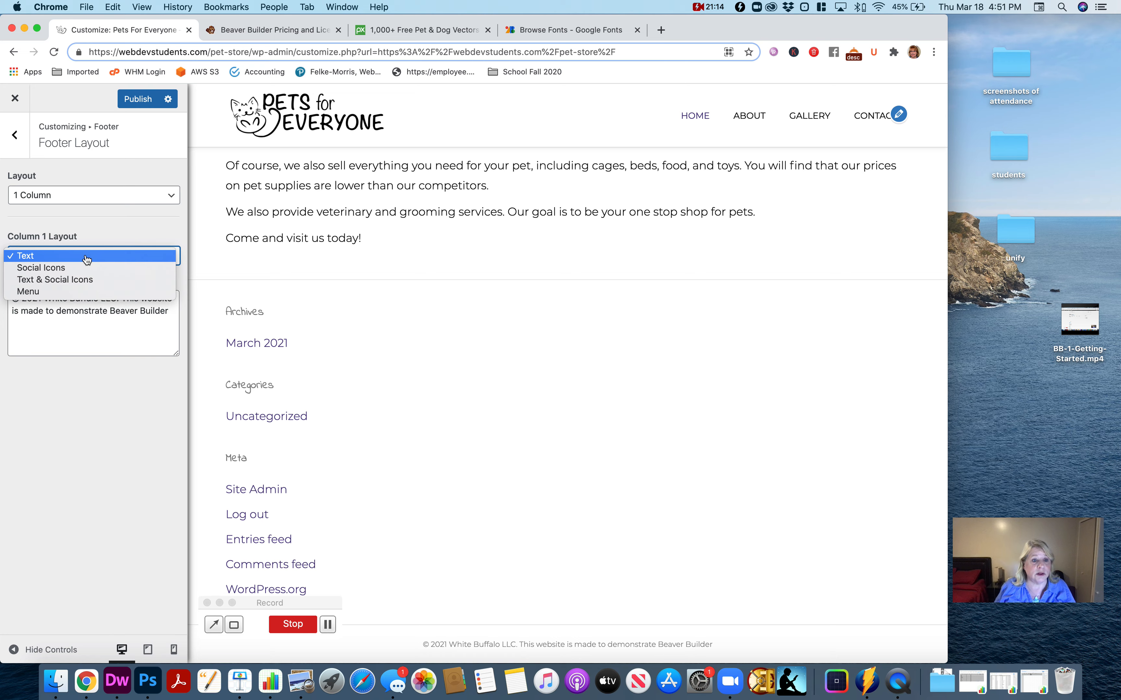
click(88, 258)
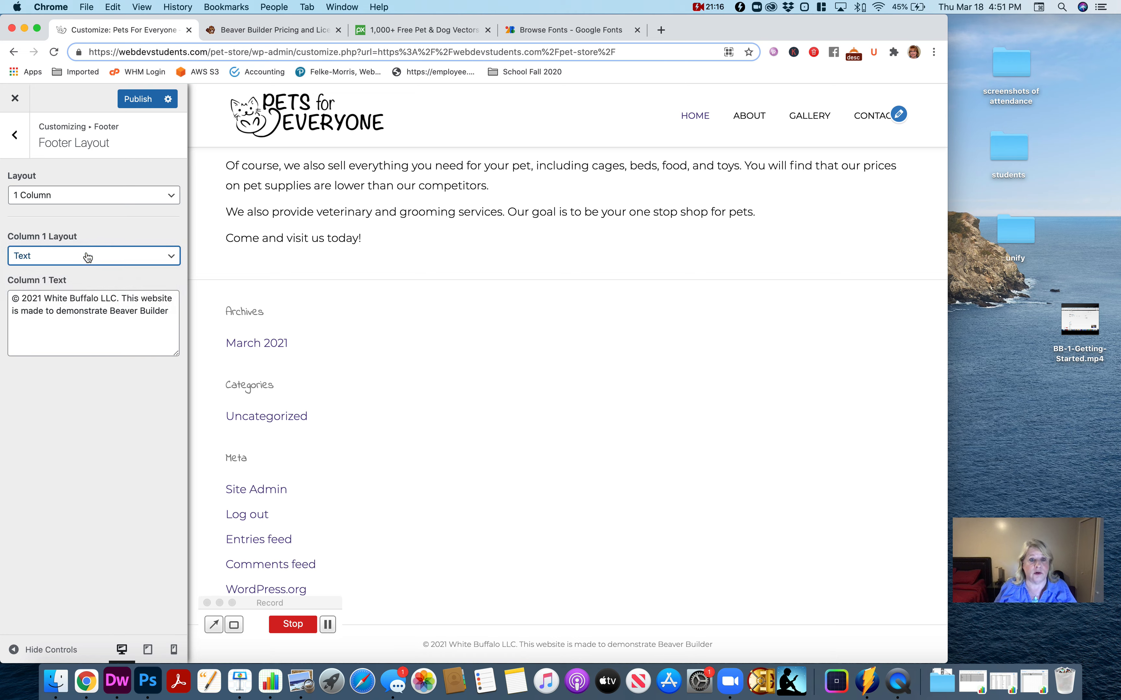
click(14, 135)
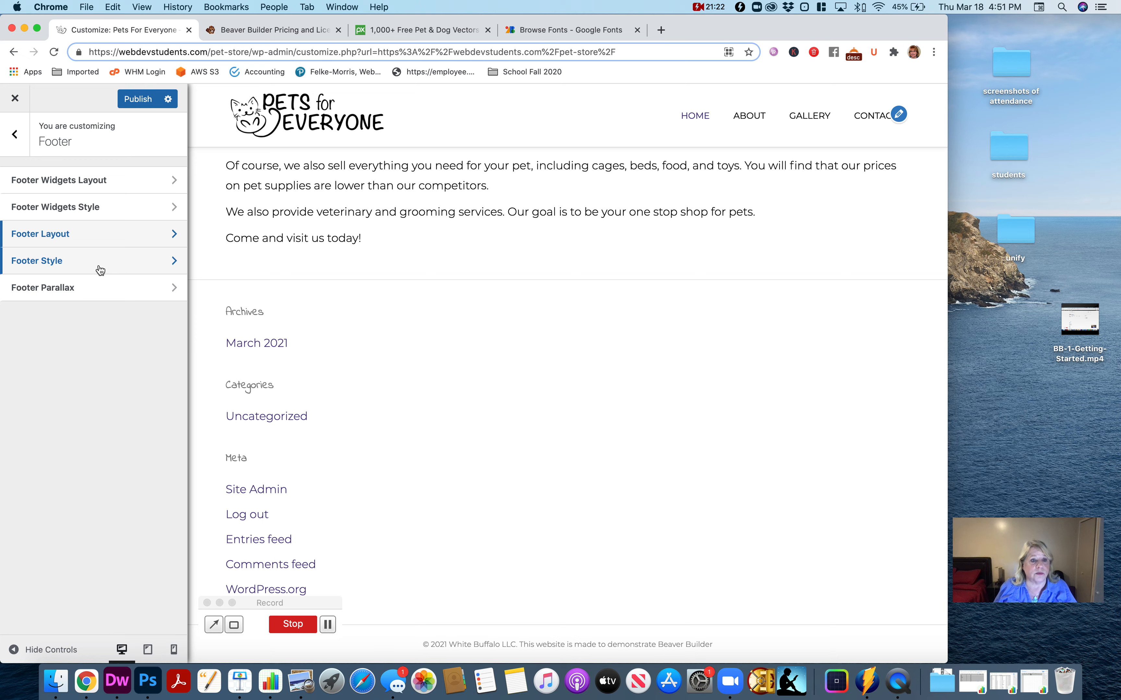
- Set the background color in Footer Style to black, #000000
click(77, 269)
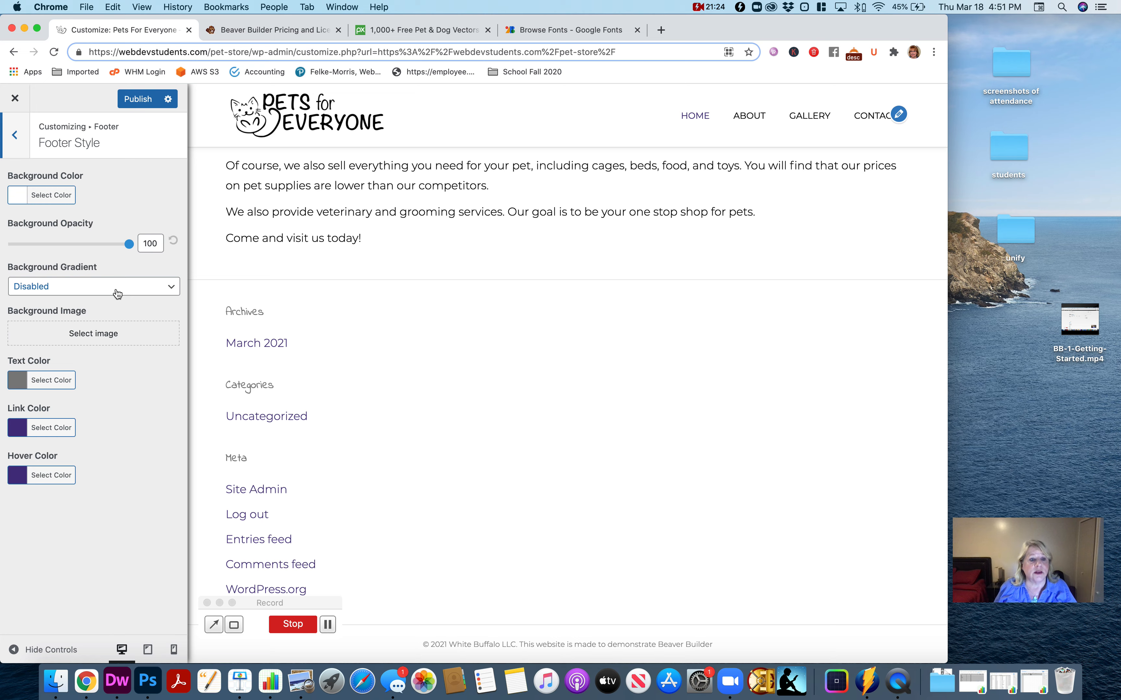
click(49, 197)
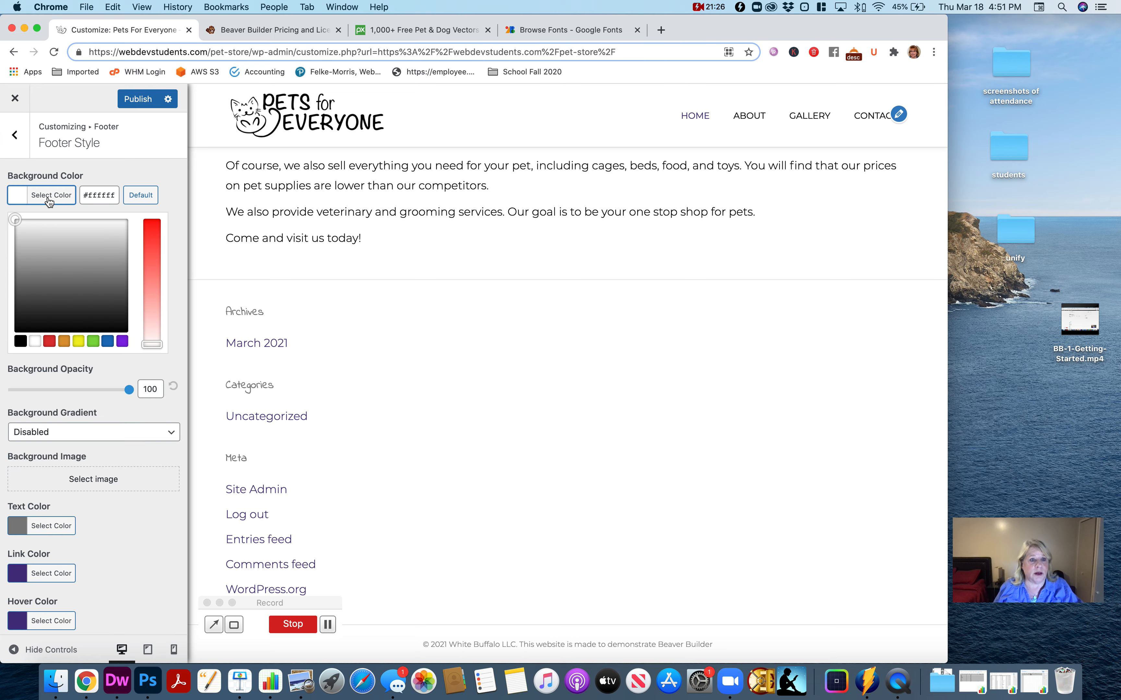
double_click(99, 197)
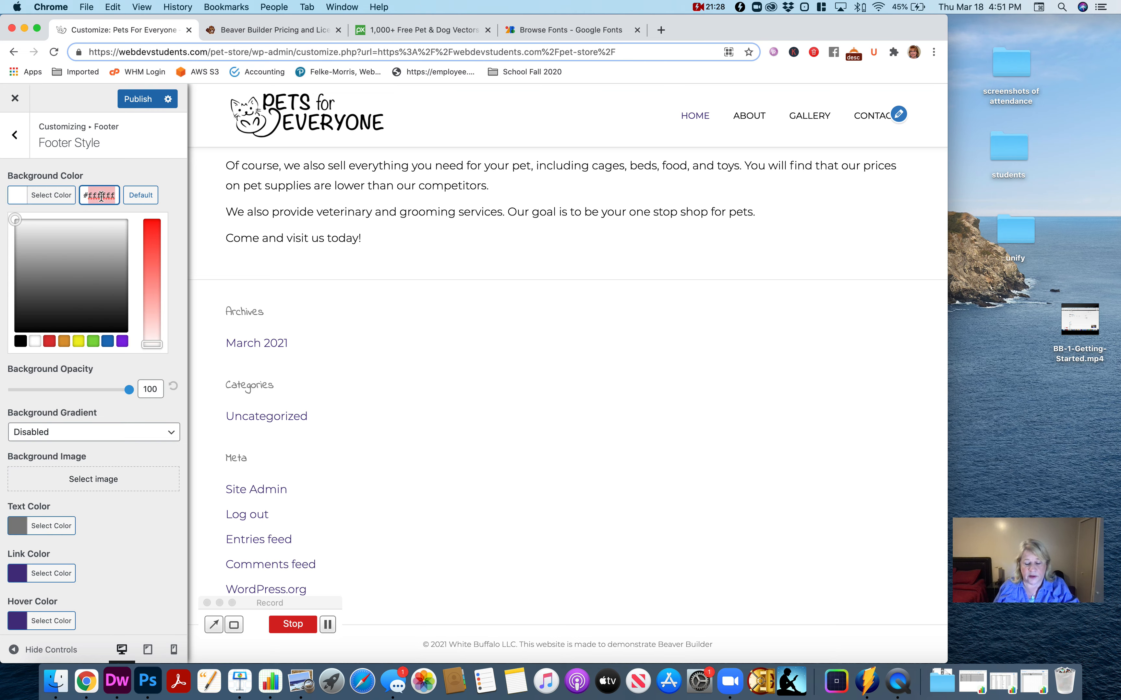
text(000000)
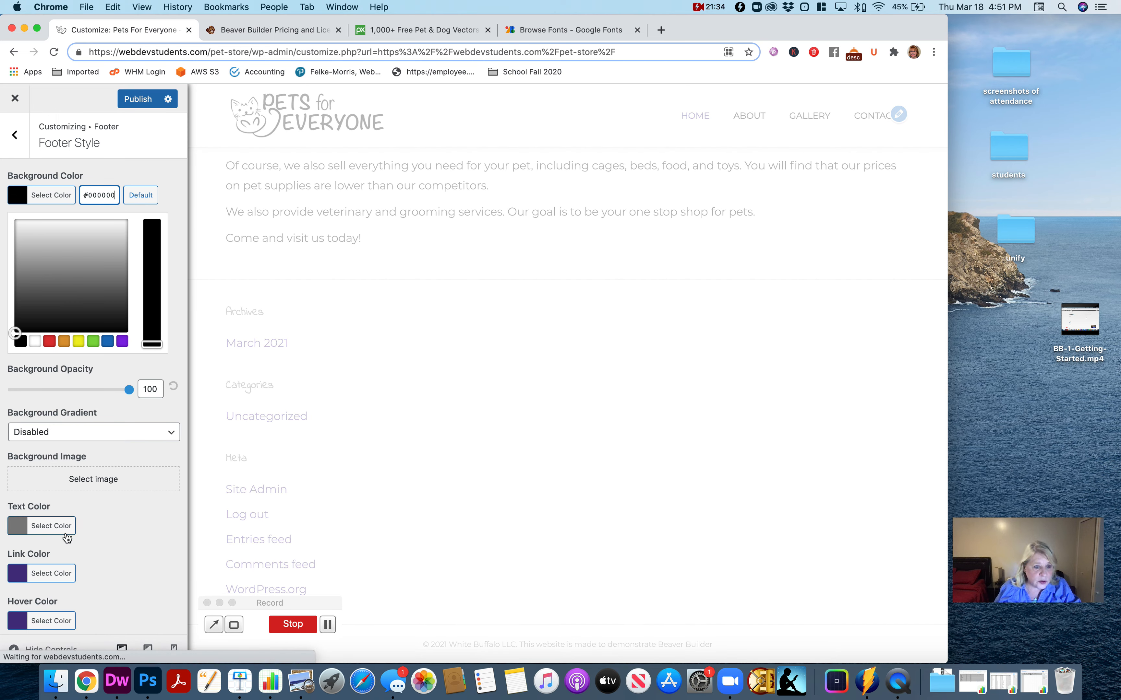
- Set the footer's text color to white, #ffffff, and return to the main customizer list
click(52, 531)
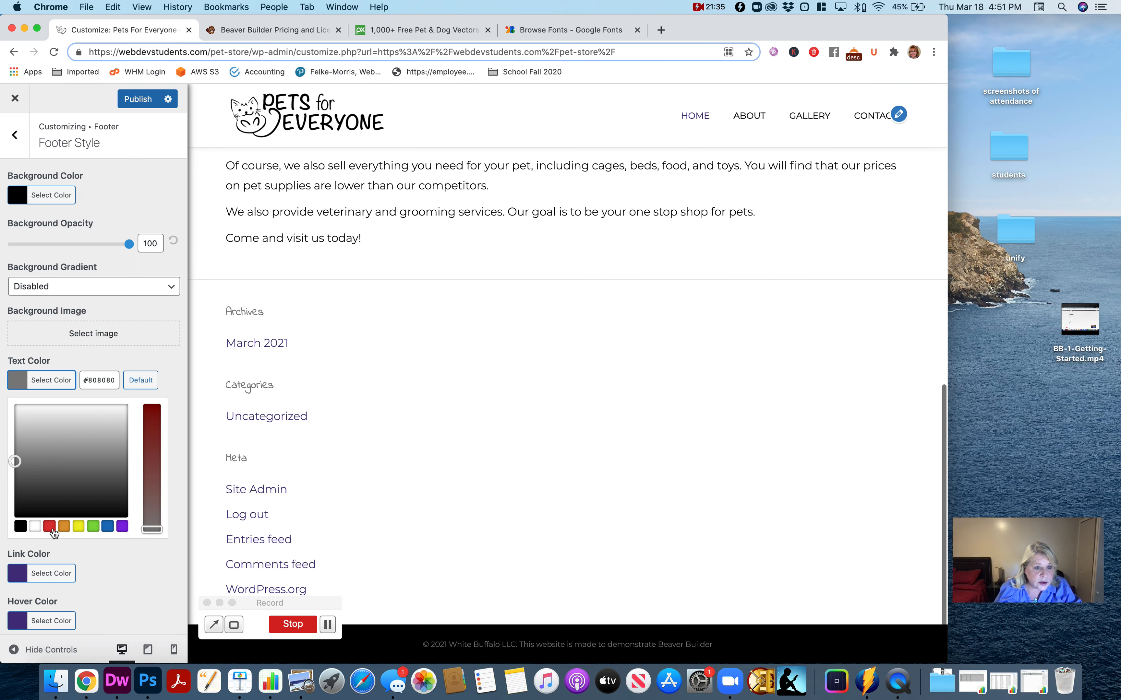
double_click(101, 381)
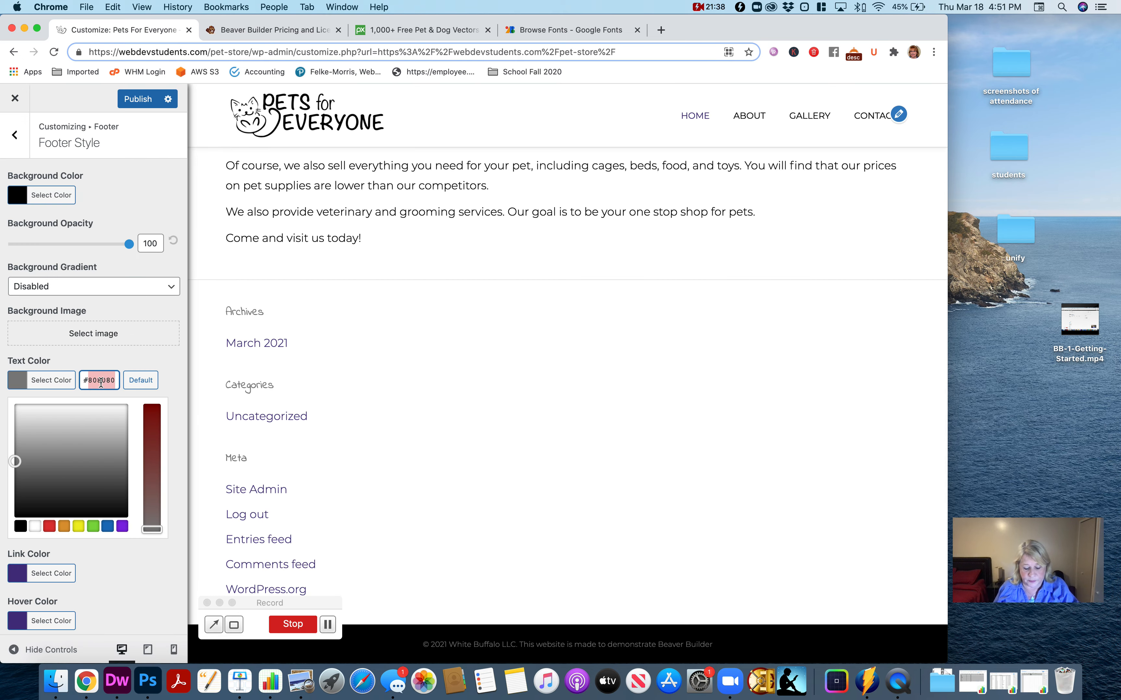
text(ffffff)
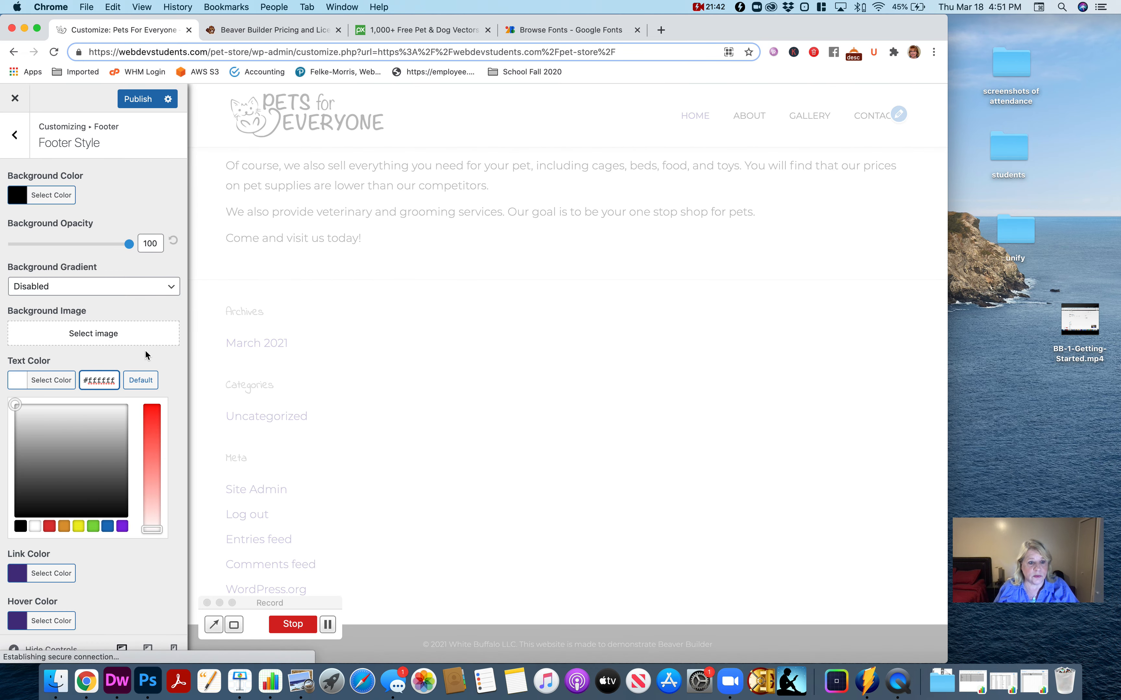
click(21, 139)
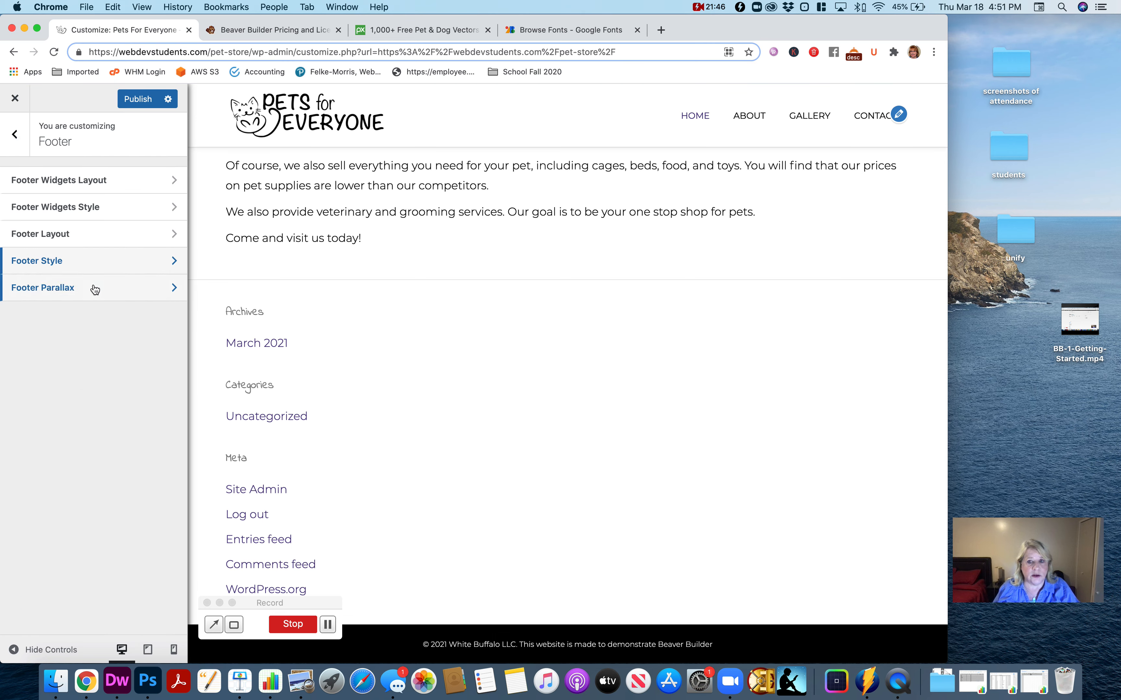
click(15, 134)
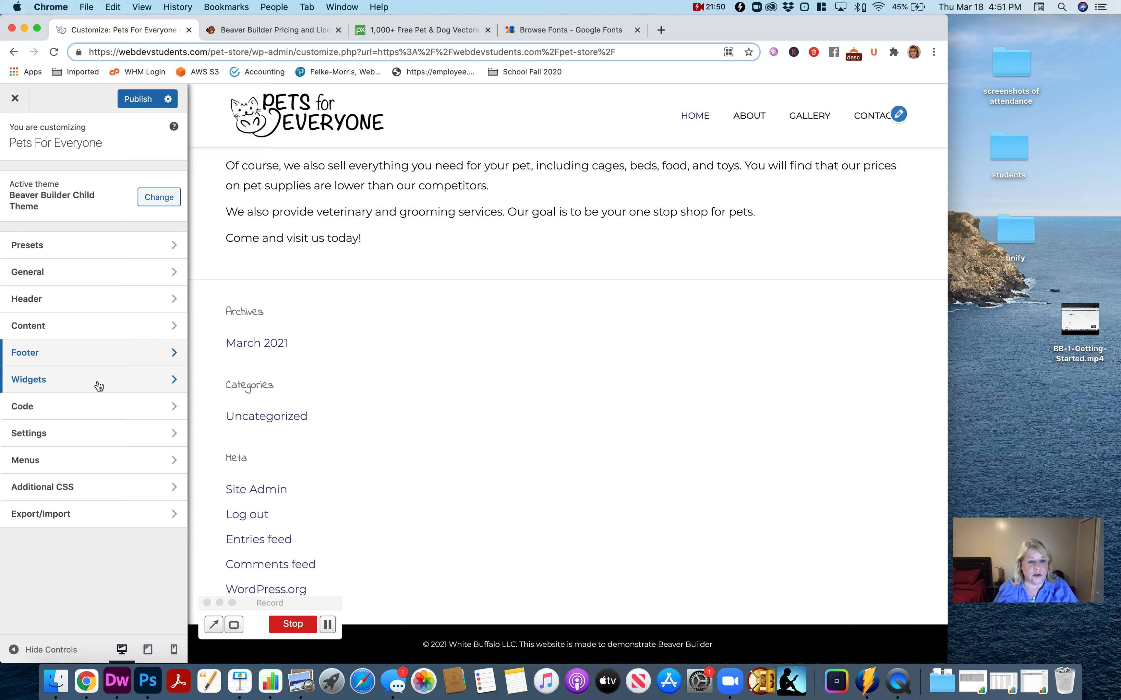
- Remove the Archives, Categories and Meta widgets from Footer Column 1 in the Widgets section
click(83, 381)
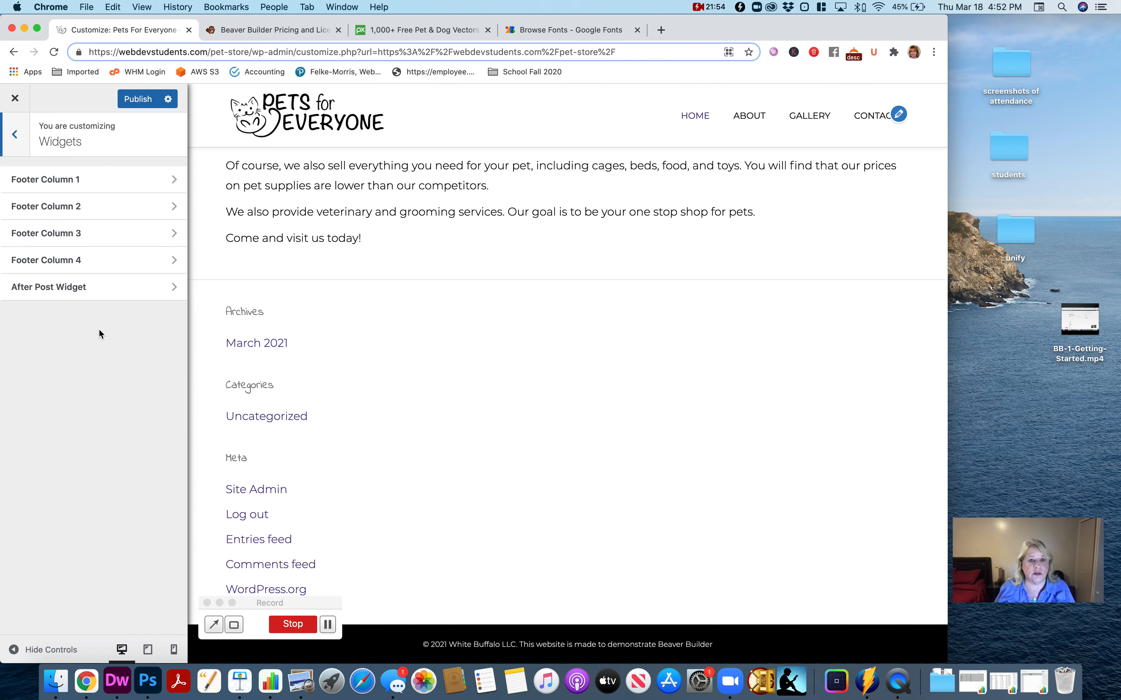
scroll(407, 310, up, 10)
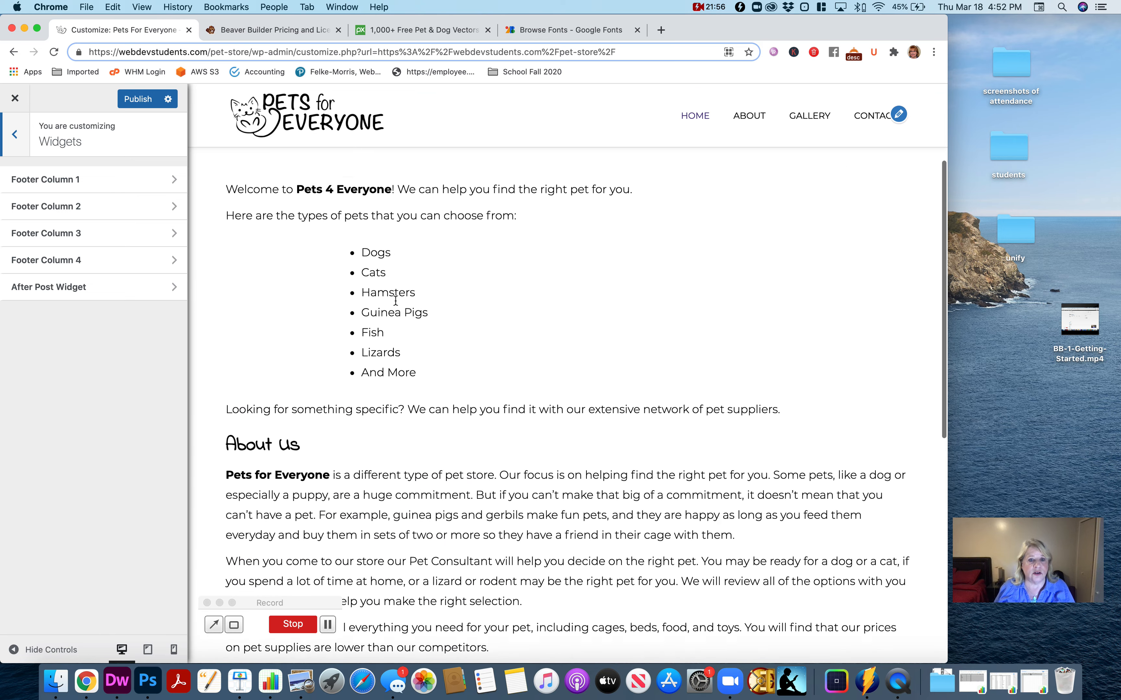
scroll(424, 318, down, 8)
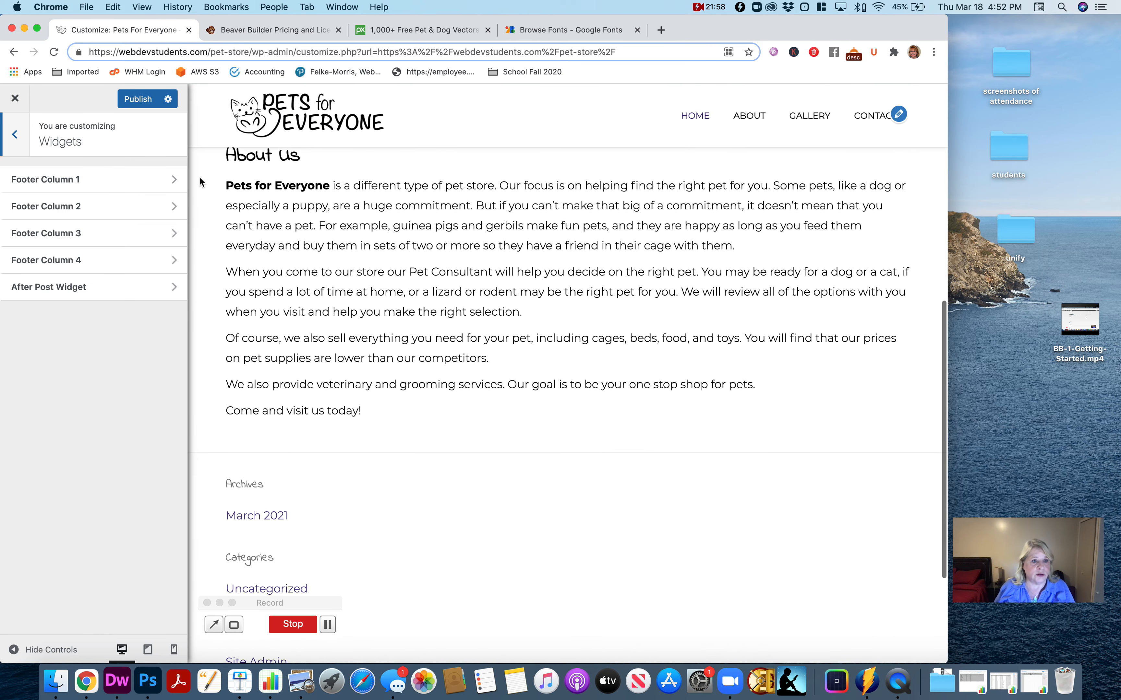
scroll(384, 305, down, 4)
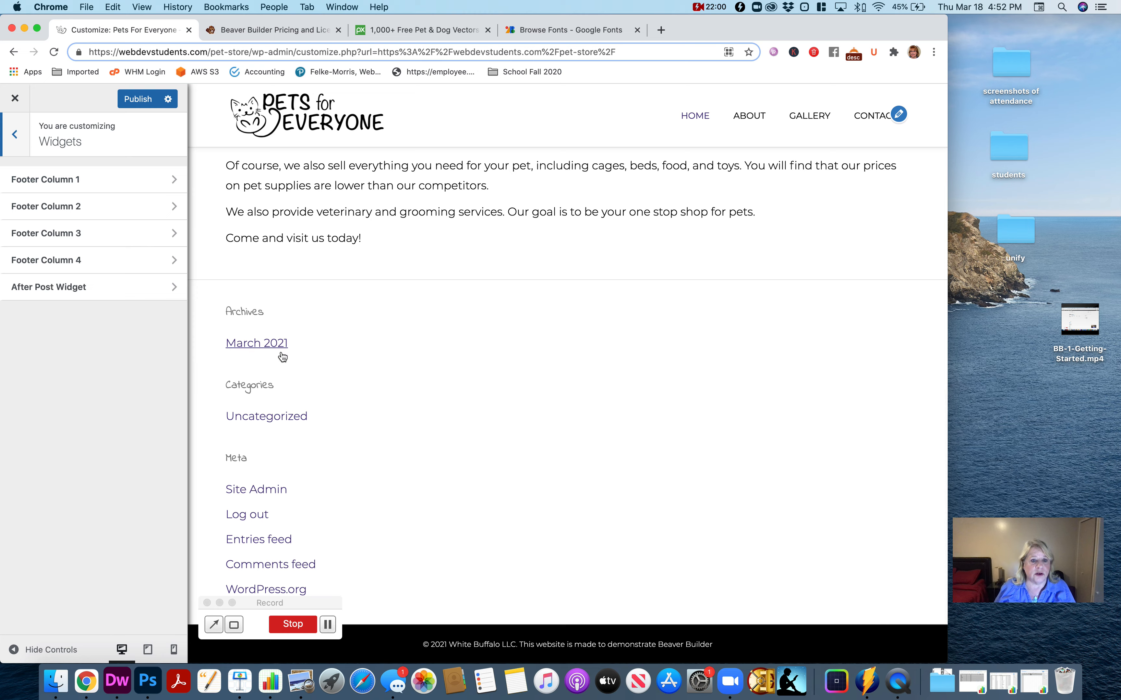
click(104, 181)
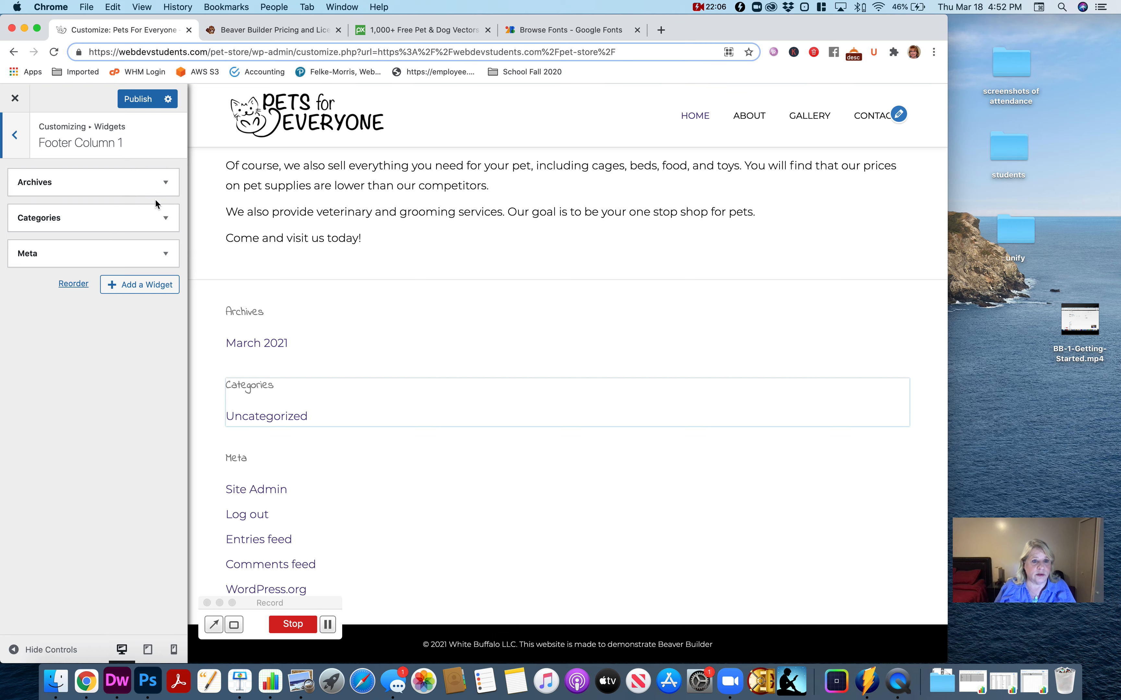
click(167, 183)
click(36, 283)
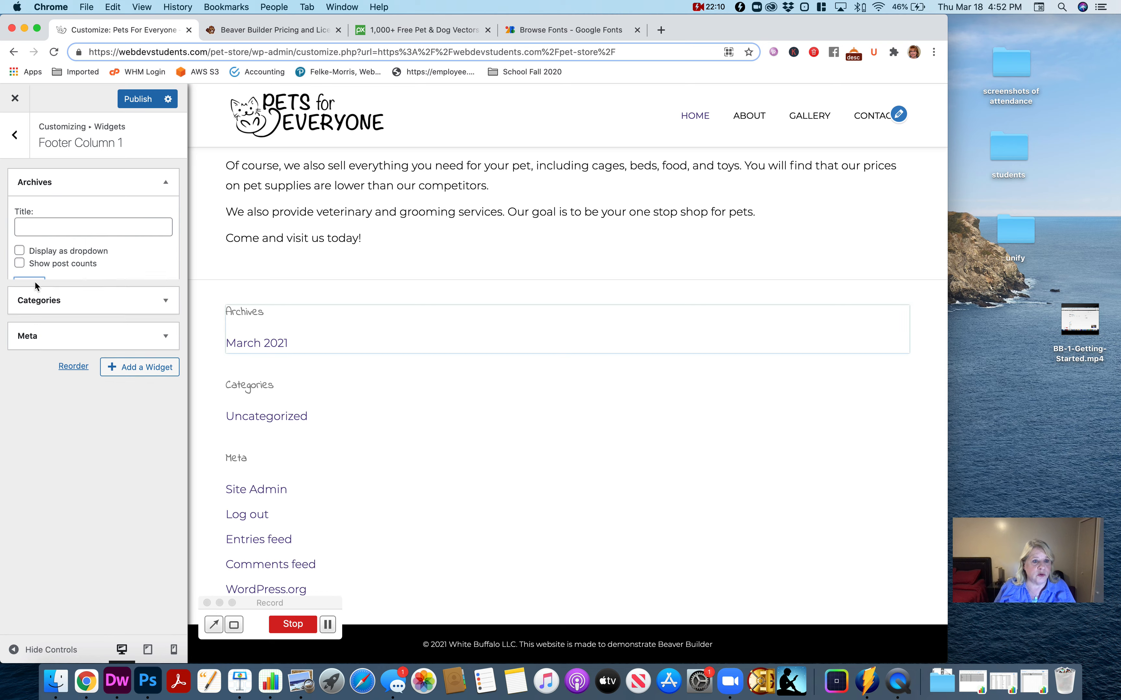
click(166, 183)
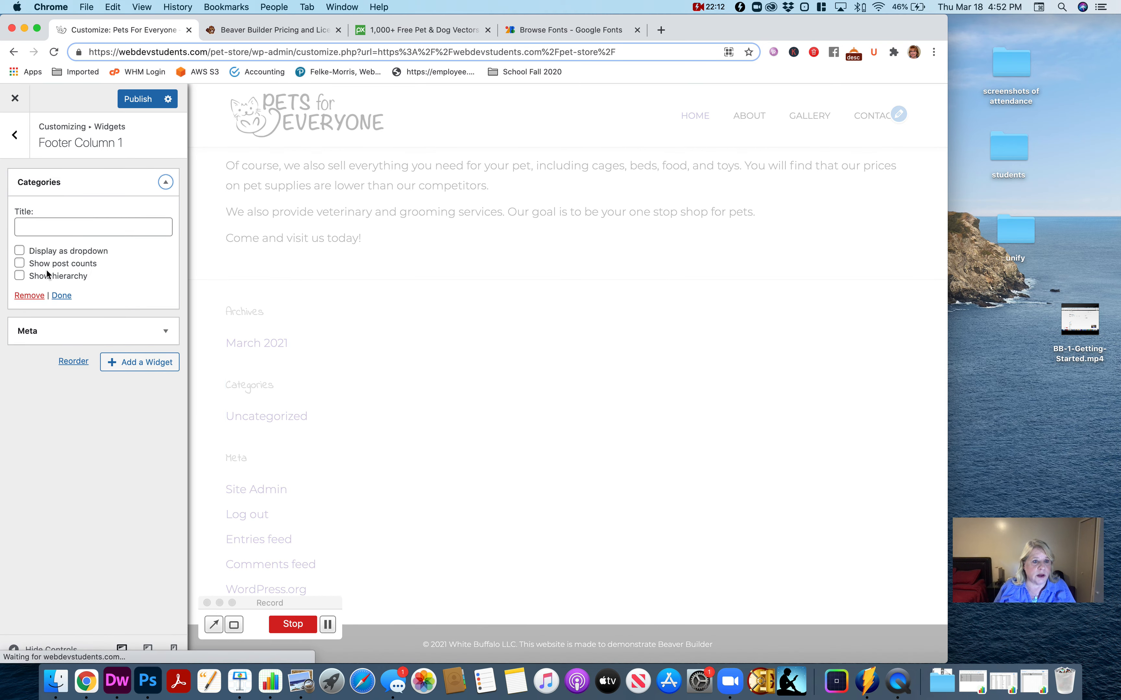
click(35, 297)
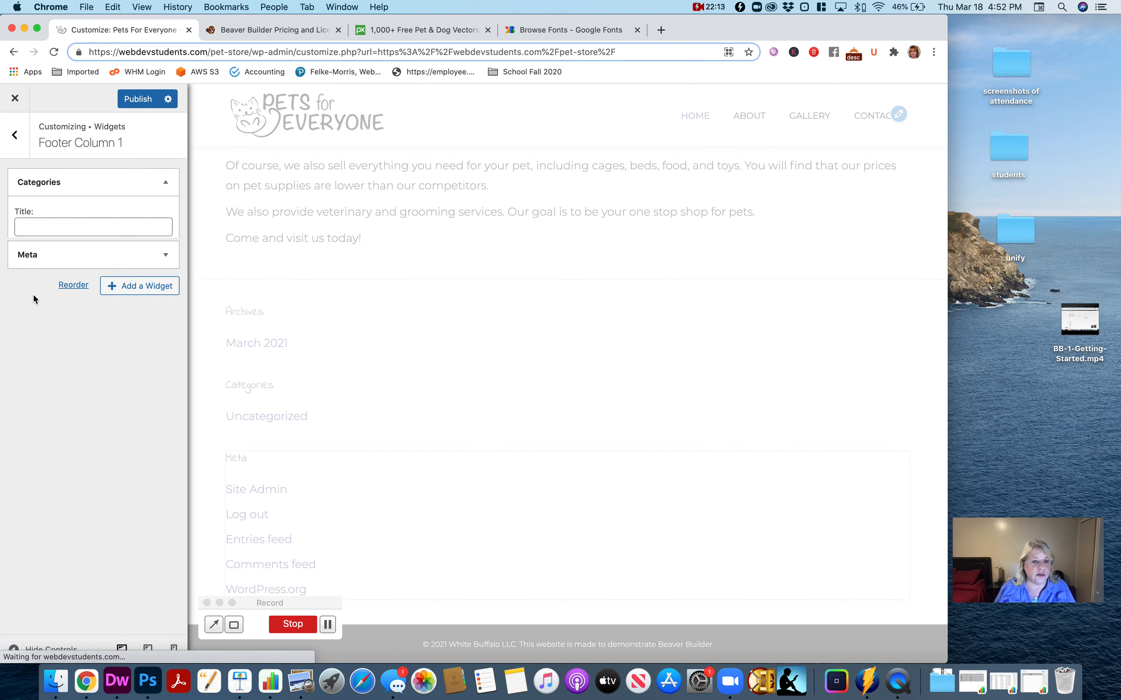
click(166, 183)
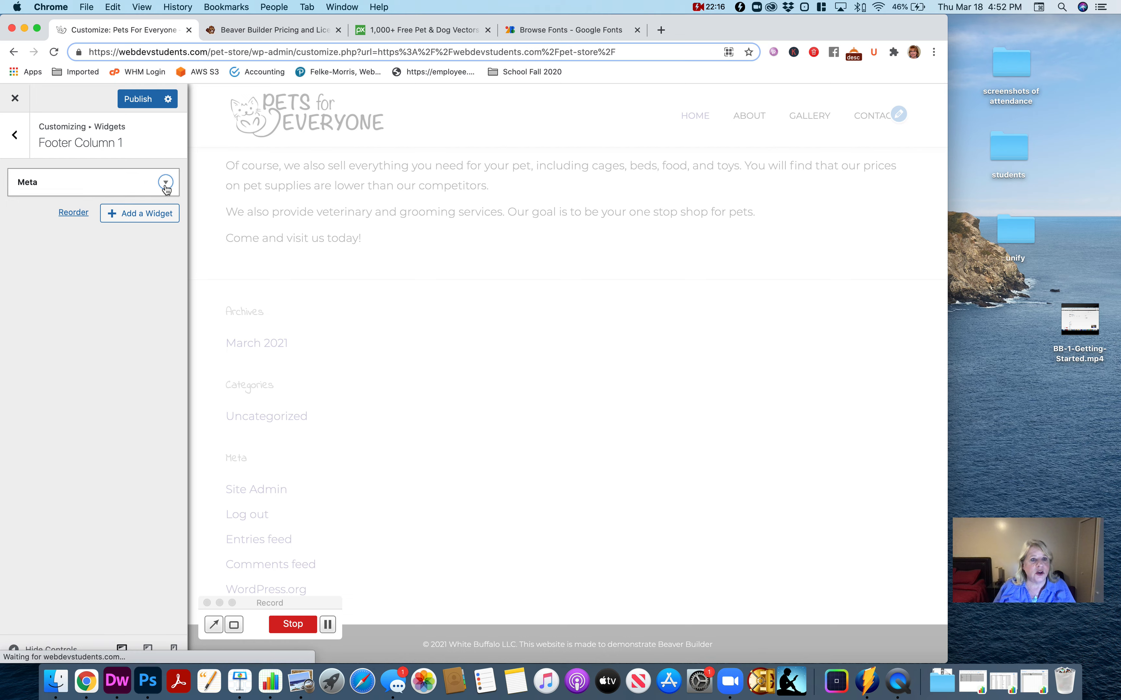
click(42, 250)
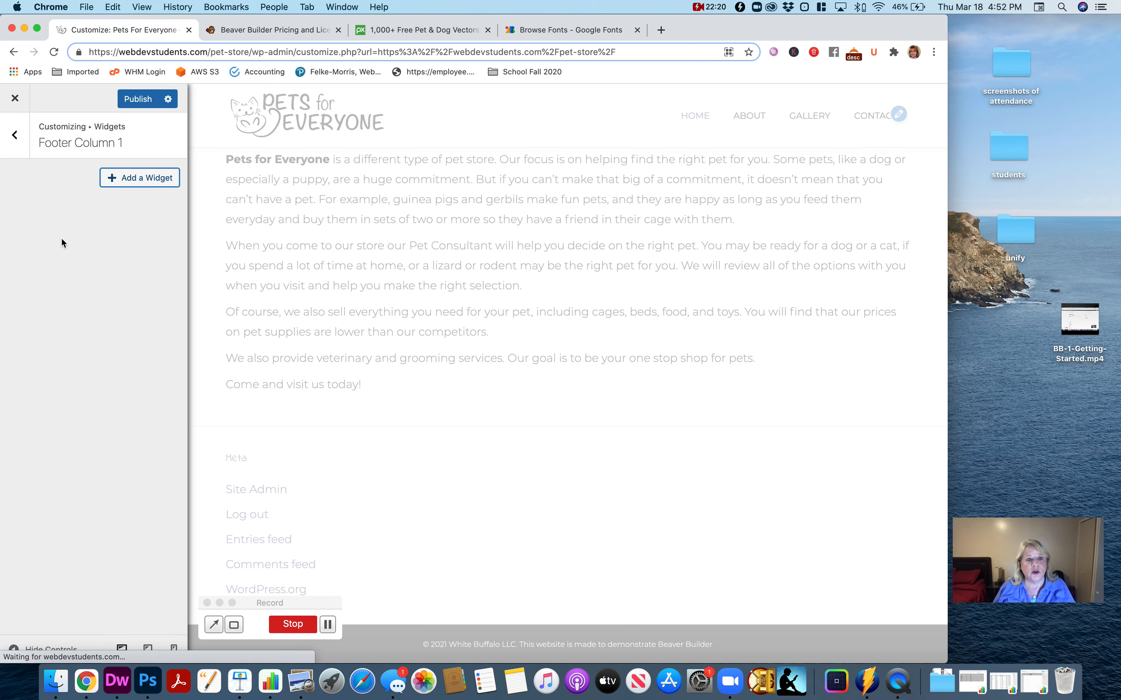
click(19, 147)
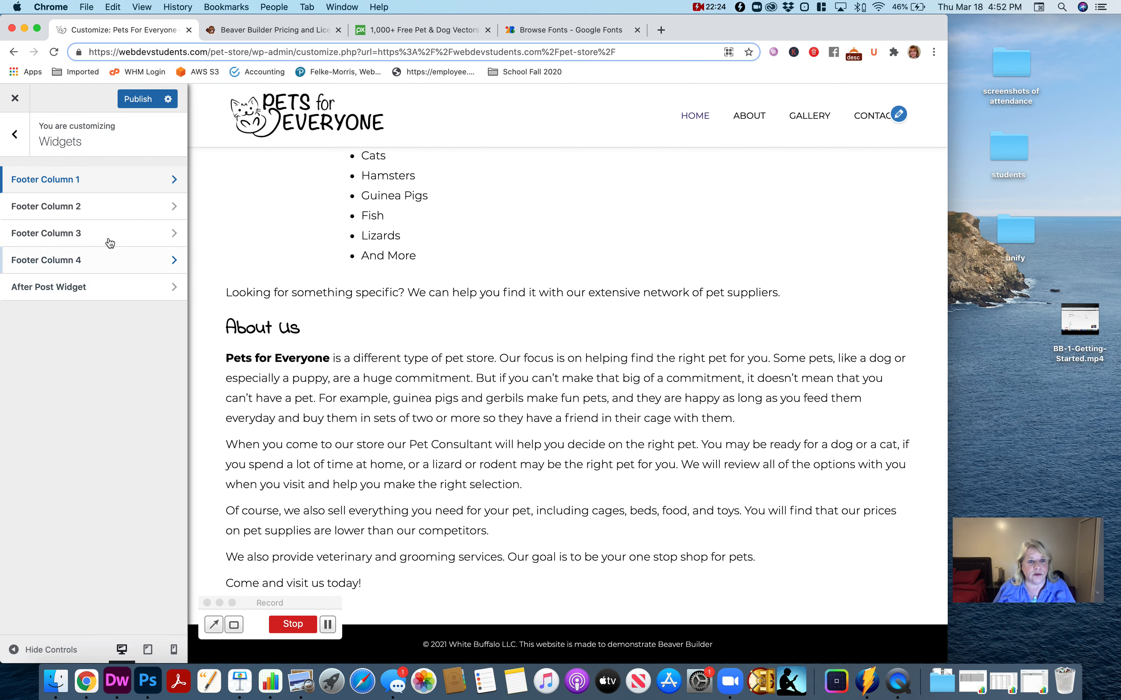
- Look through the available widgets for Footer Column 1 and add a Tag Cloud widget
click(93, 180)
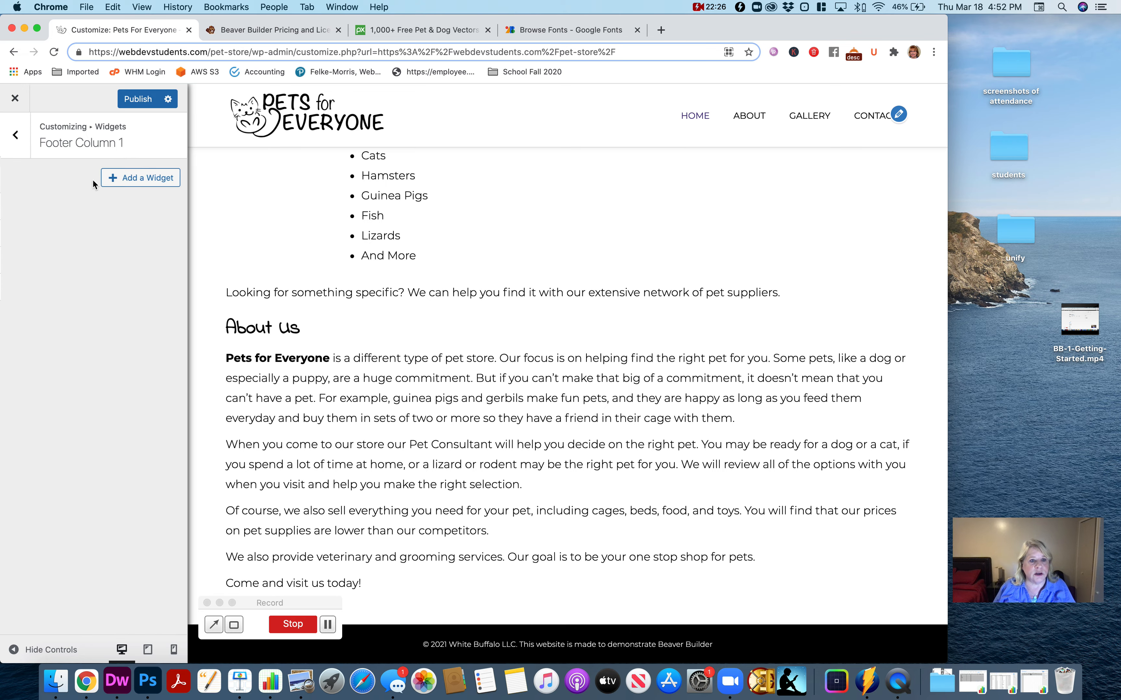
click(132, 182)
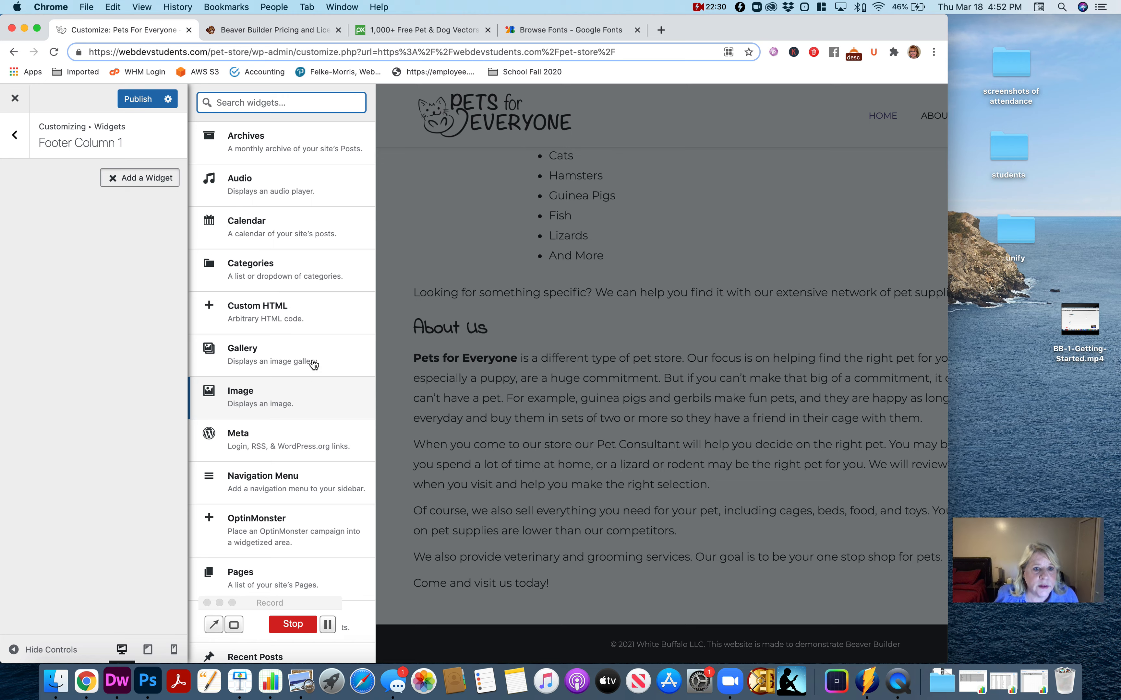
scroll(311, 296, down, 3)
scroll(313, 306, down, 1)
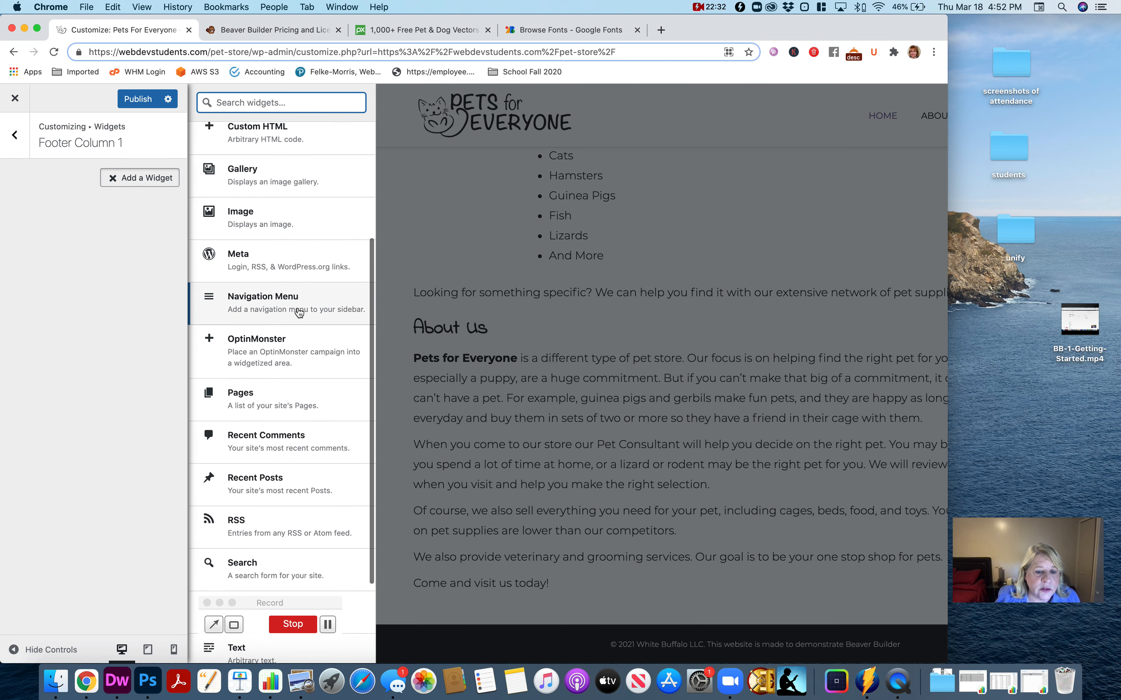
scroll(309, 398, down, 3)
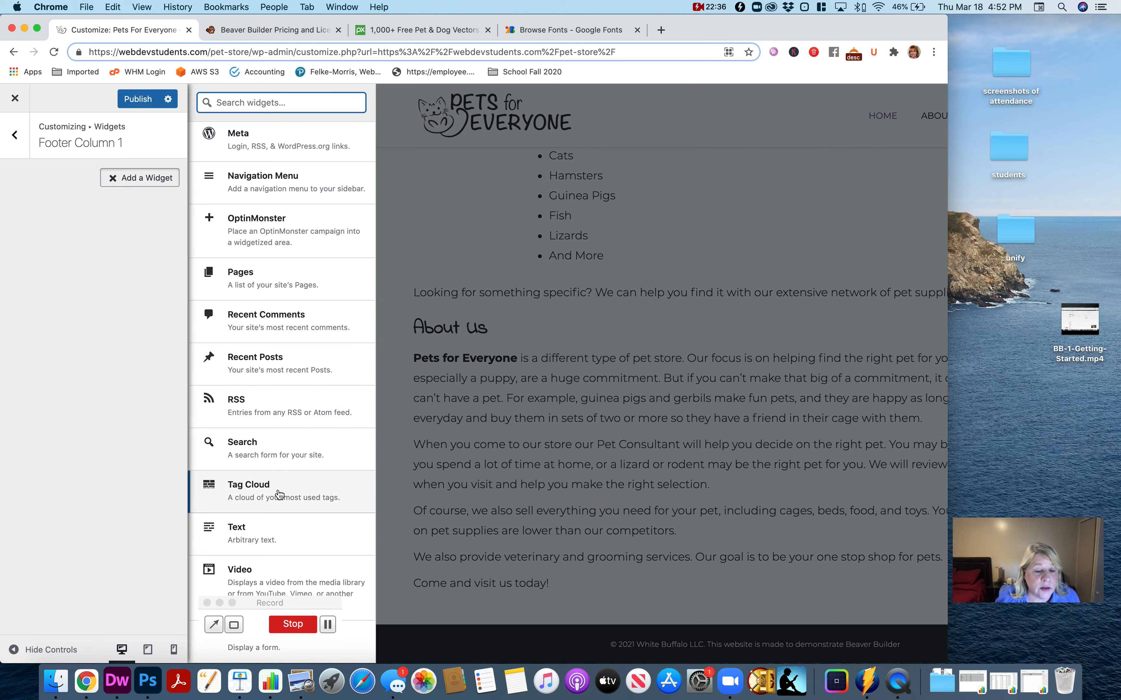
click(252, 494)
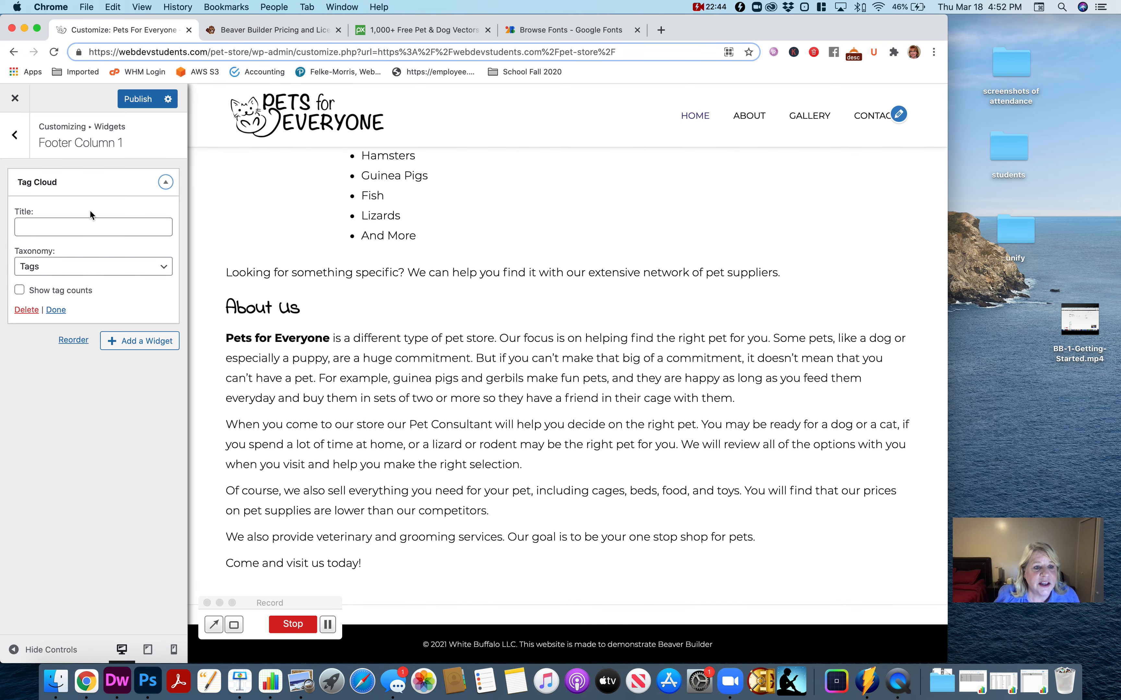
- Collapse the Tag Cloud widget, publish the widget changes and return to the main customizer list
click(166, 182)
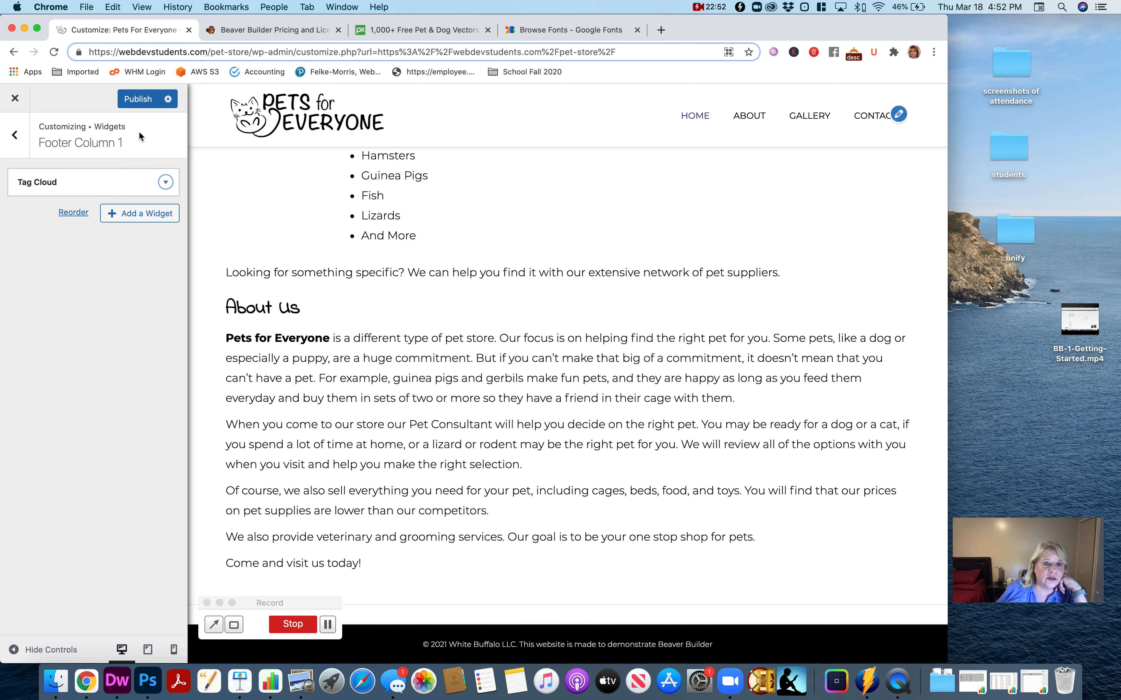
click(136, 103)
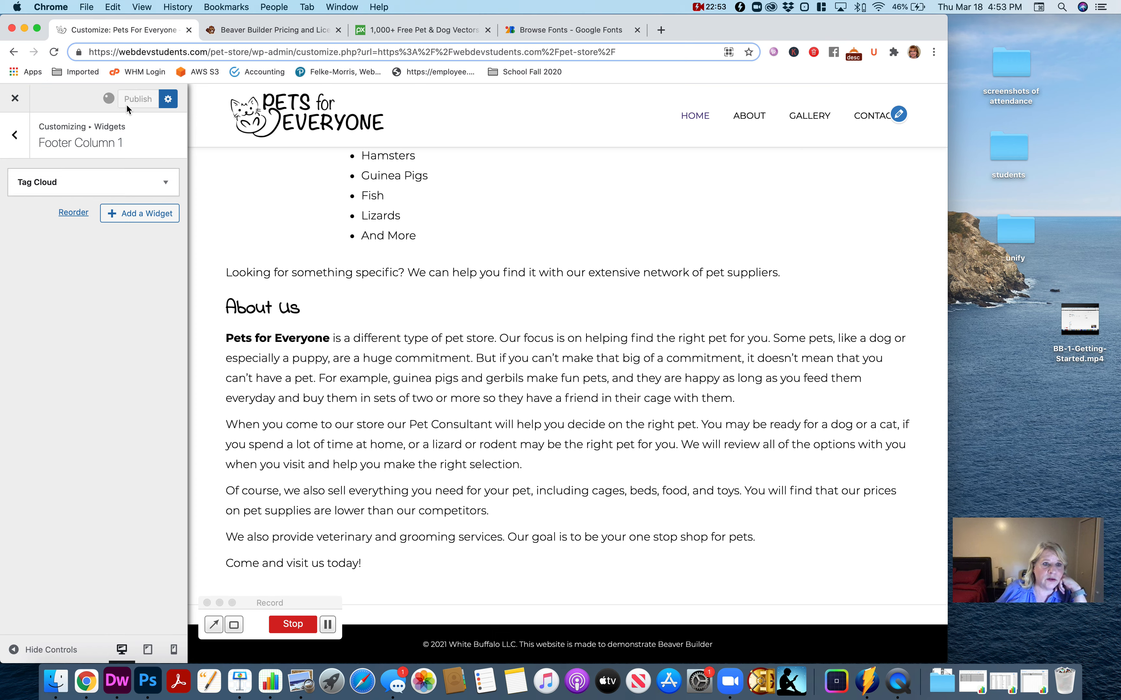
click(21, 139)
click(22, 141)
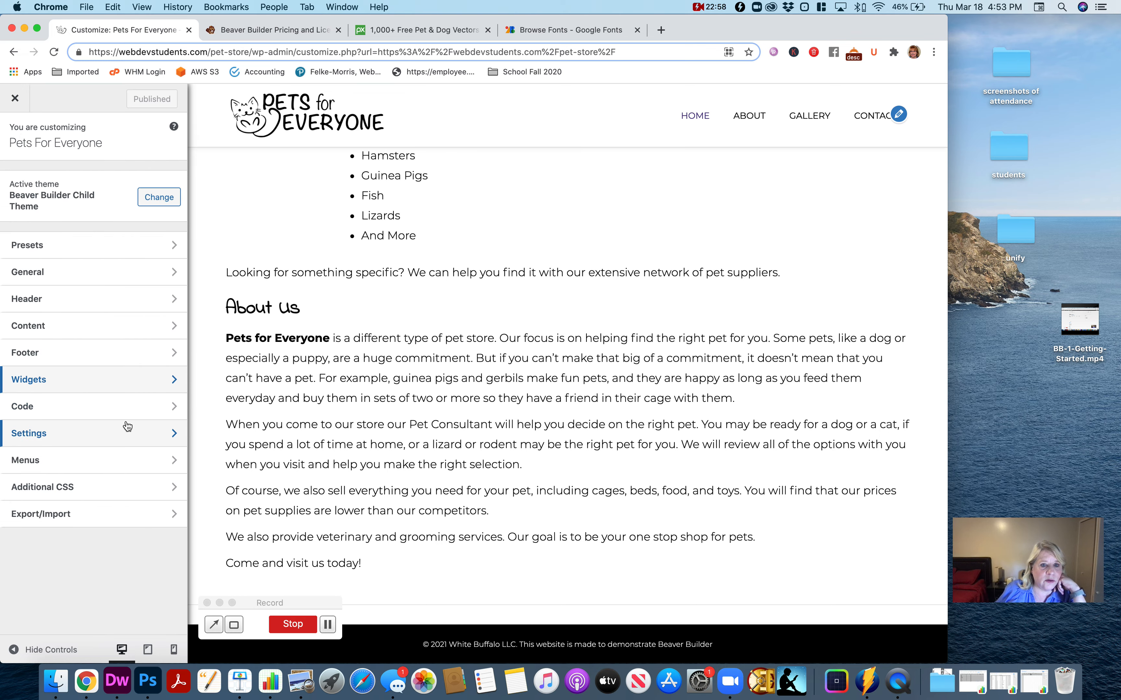
scroll(338, 401, up, 10)
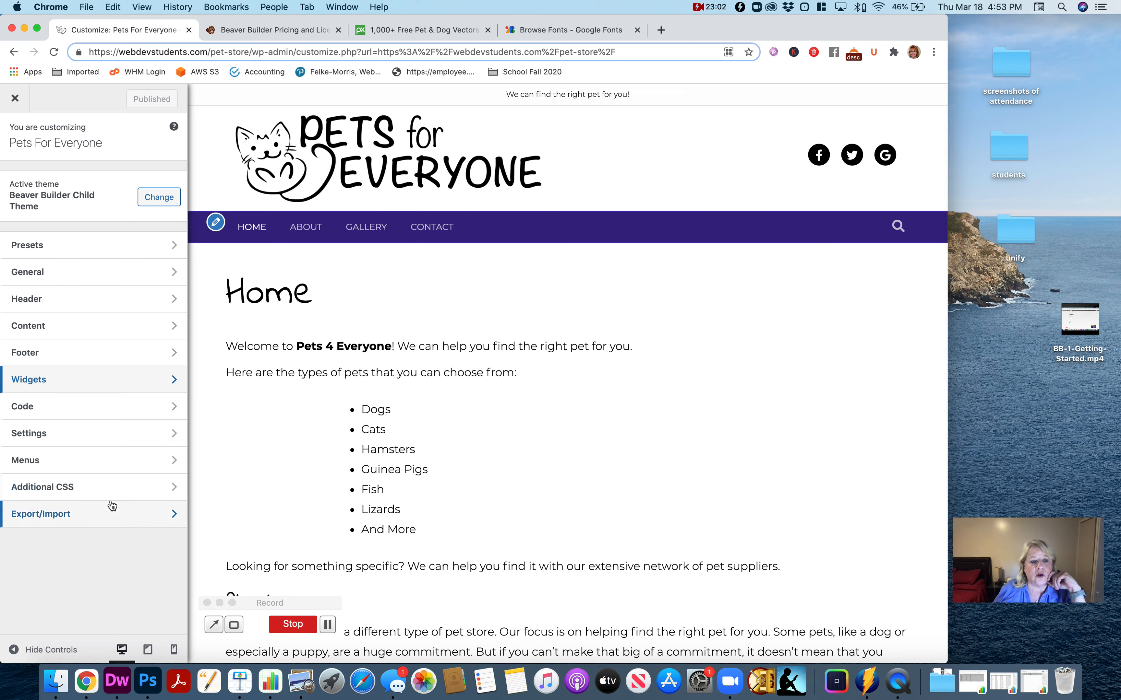
- Open the Additional CSS editor, dismiss its help text and inspect the header logo's markup in the browser developer tools
click(93, 492)
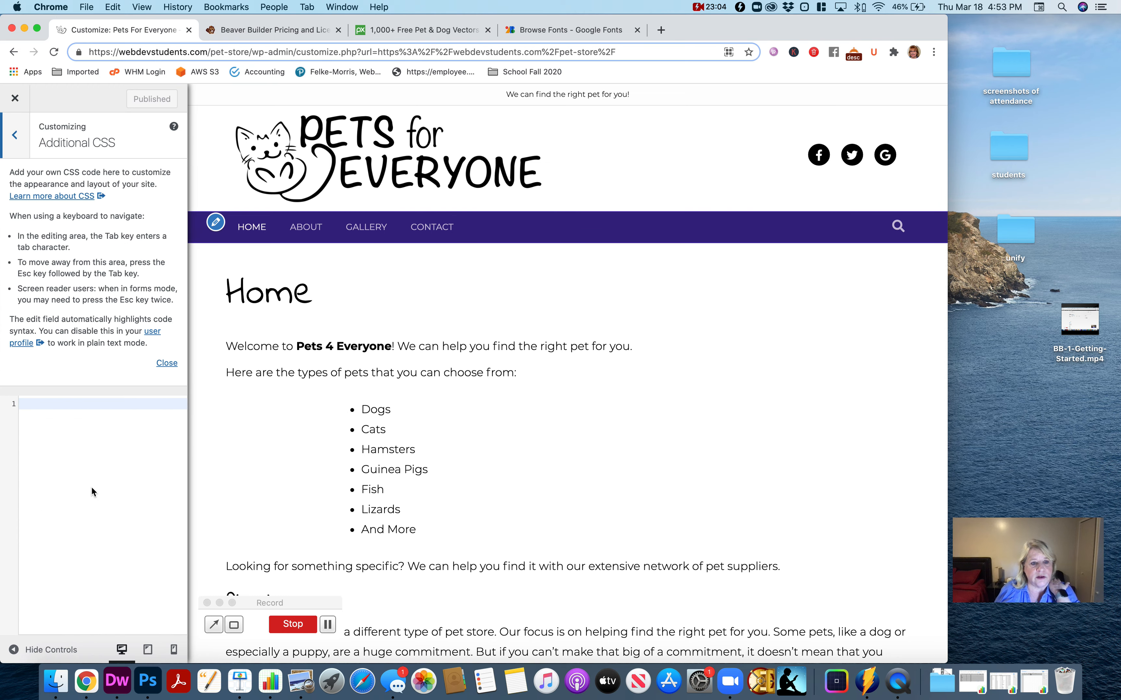
click(167, 363)
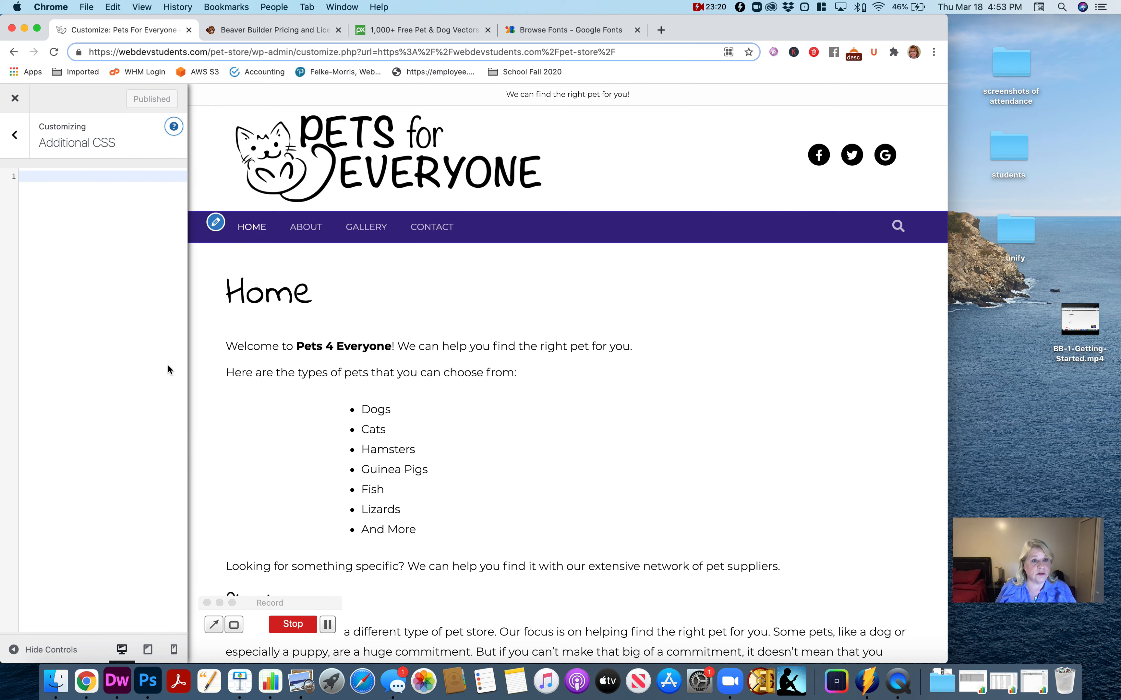
right_click(413, 162)
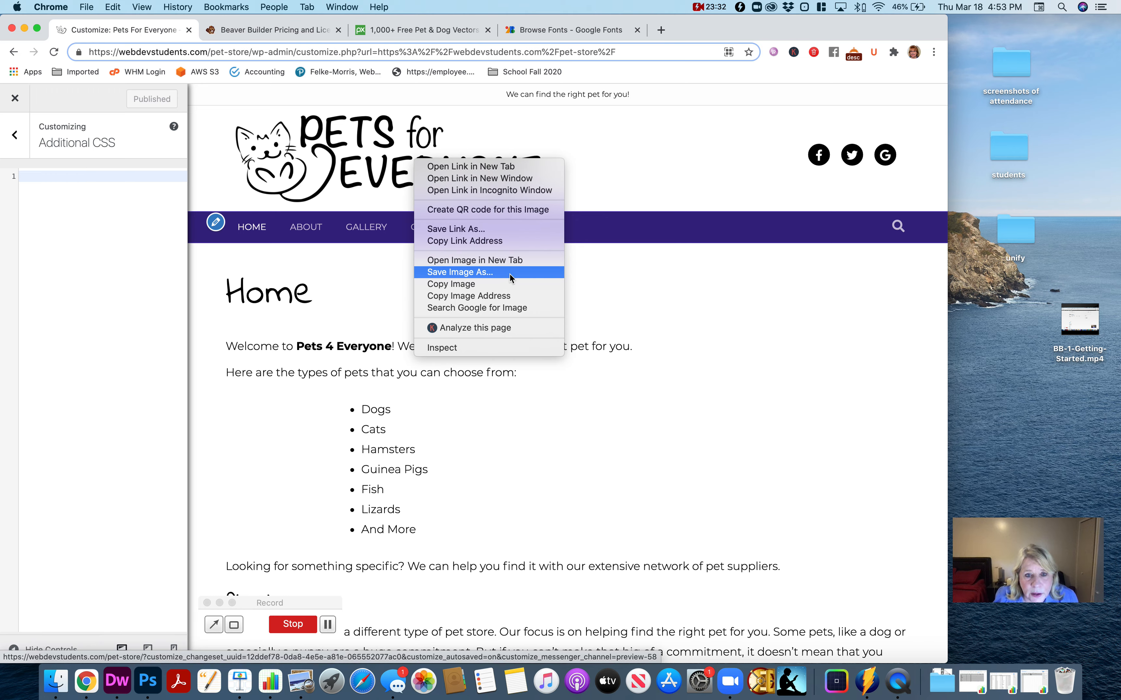
click(488, 348)
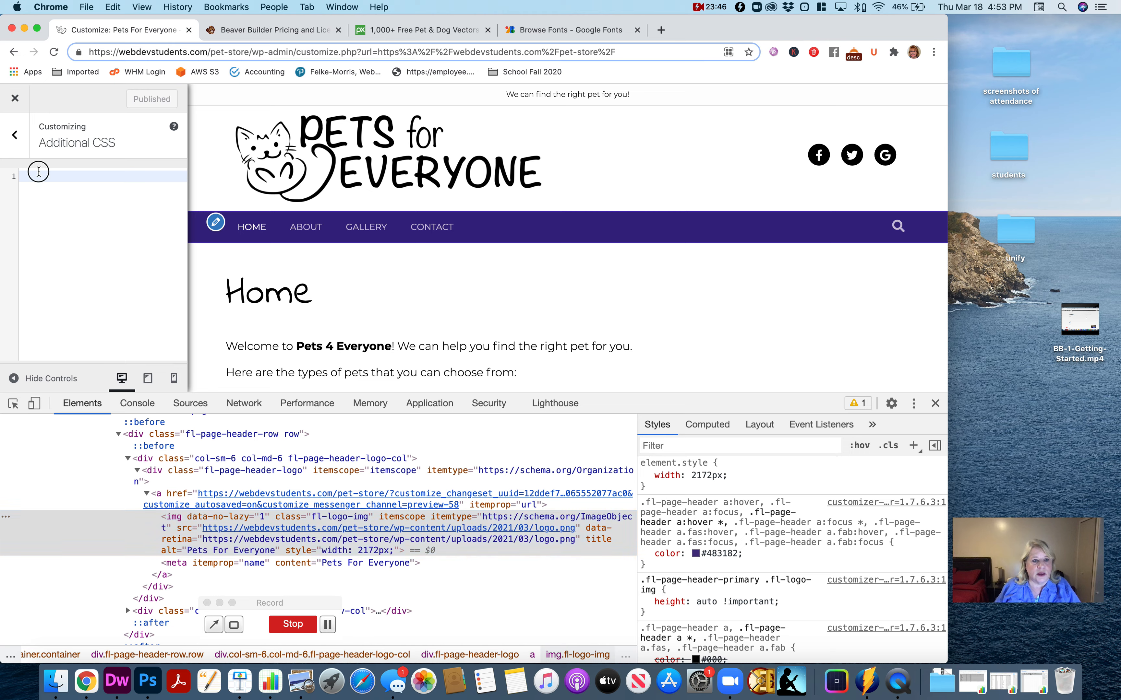
- Add a custom CSS rule for .fl-page-header-logo that sets max-width to 300px
click(39, 172)
text(.fl-pa)
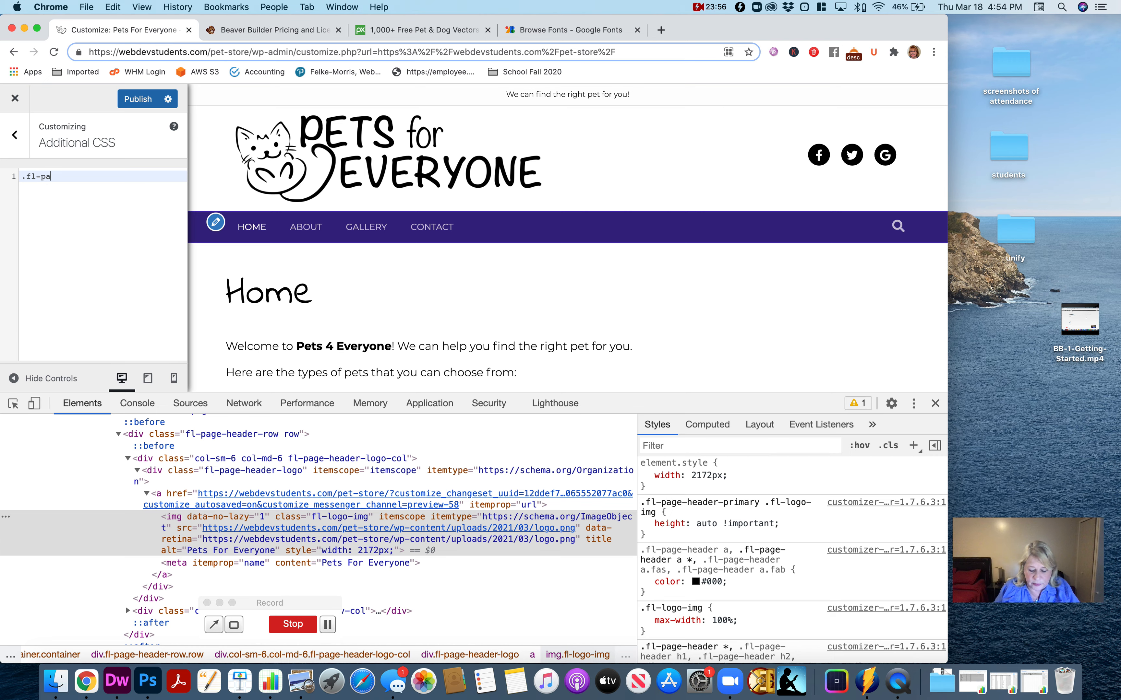
text(ge-he)
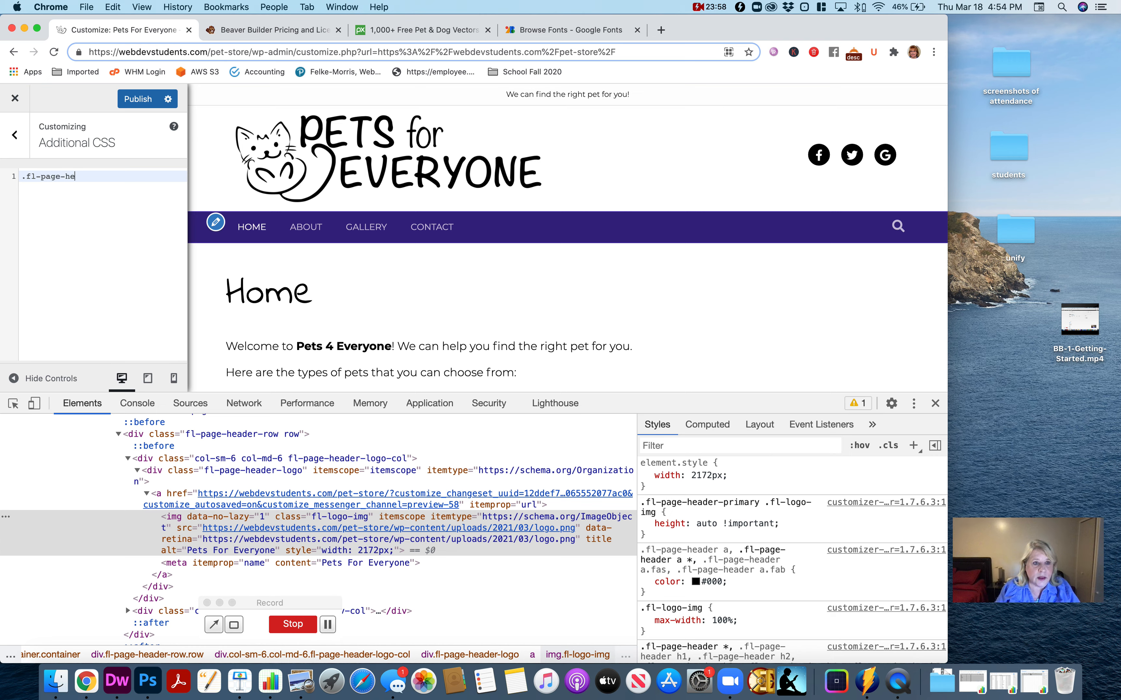
text(ader-logo{)
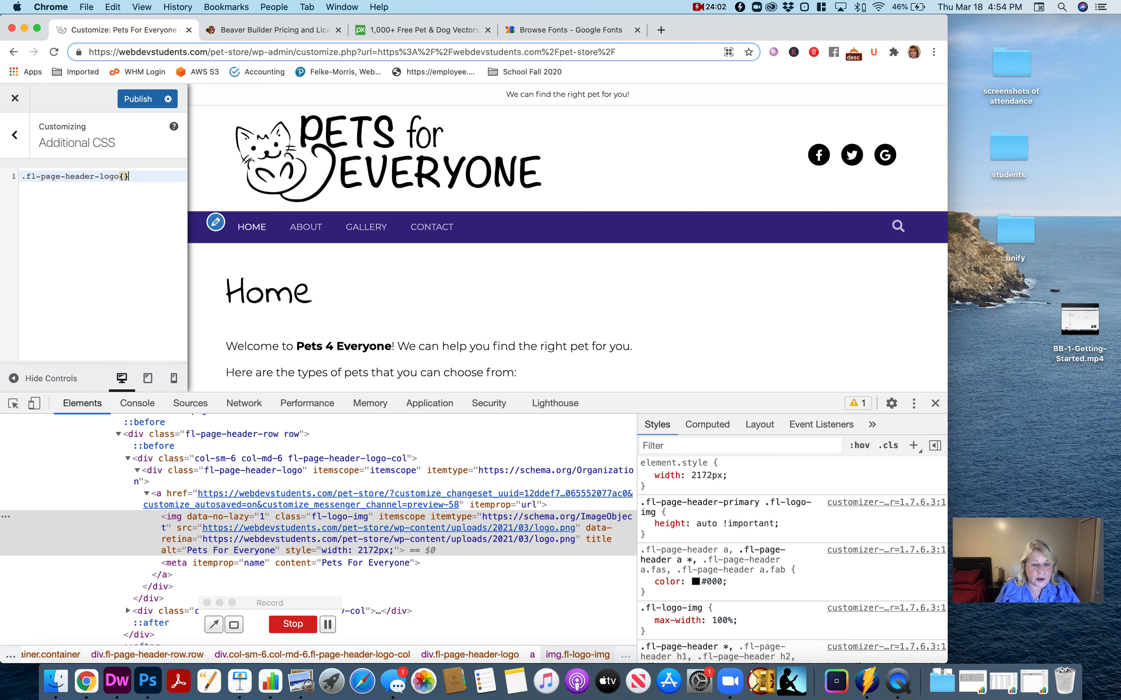
key(Return)
text(ma)
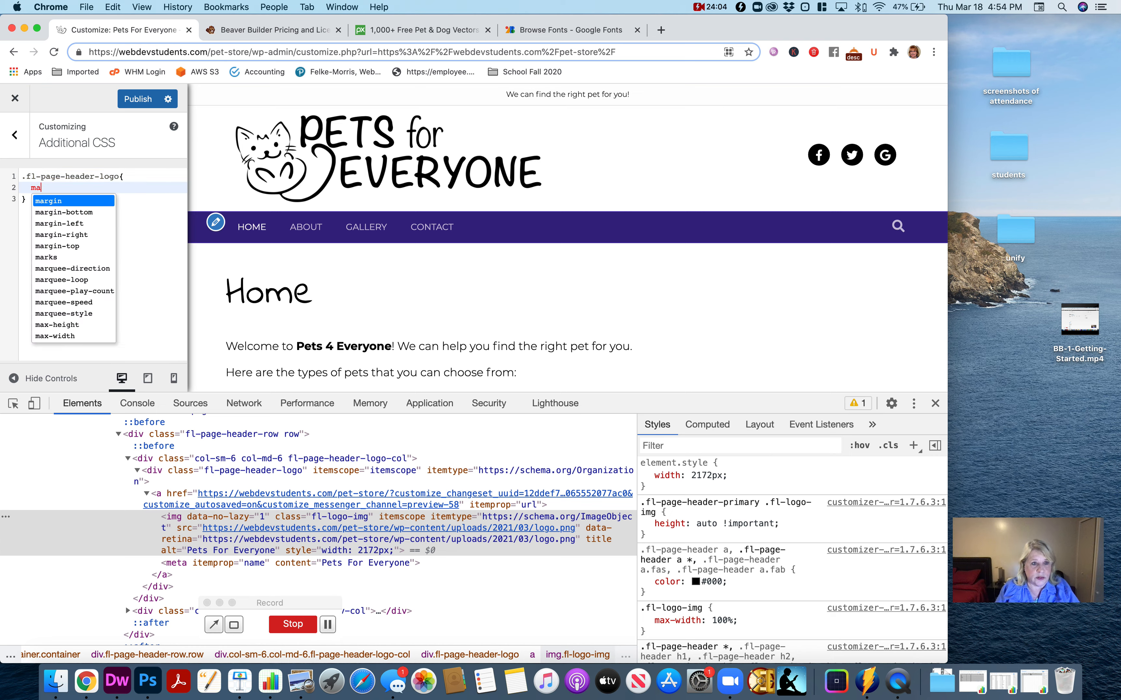
text(x-width:)
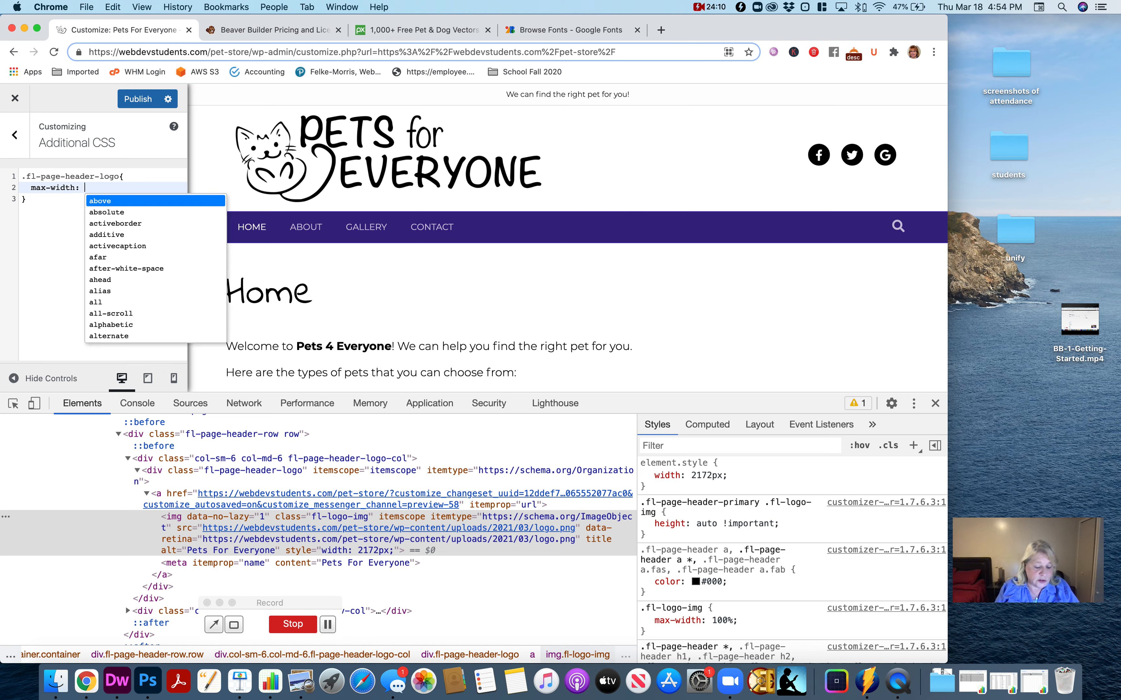
text(300px)
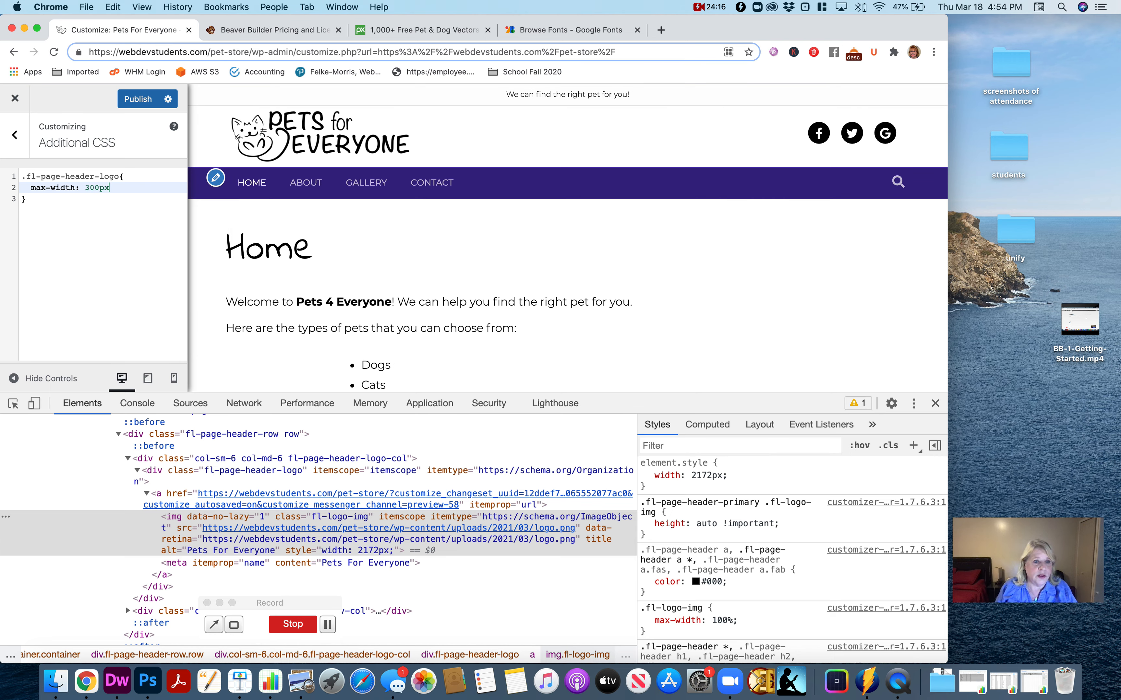
text(;)
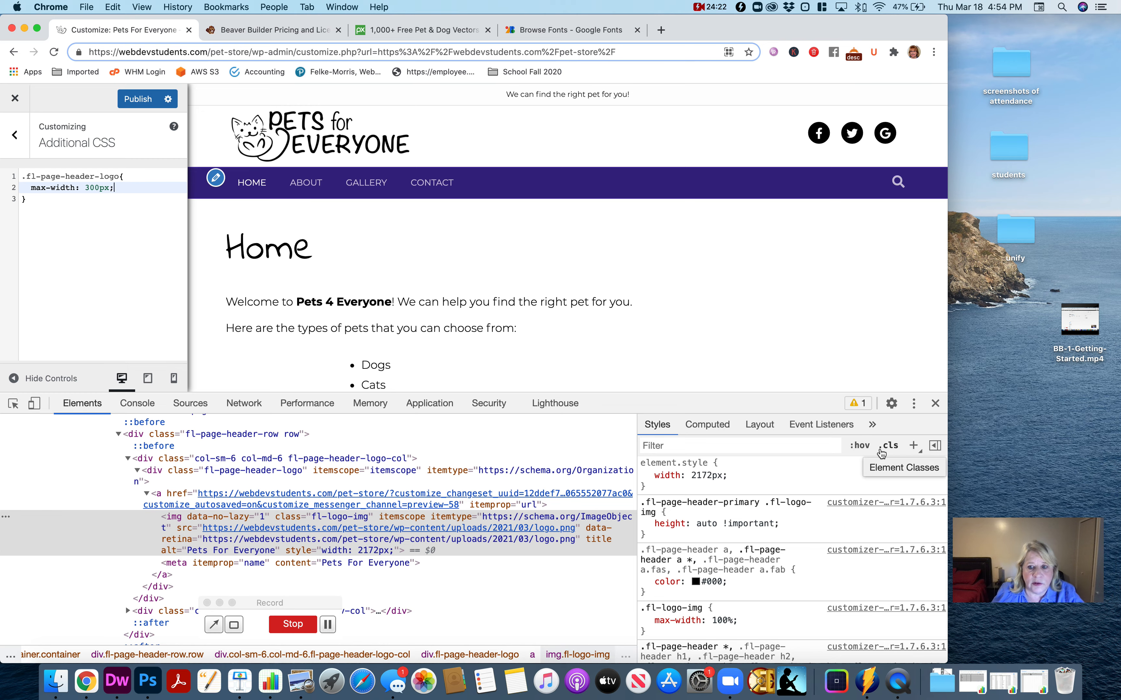
- Close the developer tools, check the resized logo in the page preview and publish the CSS change
click(935, 403)
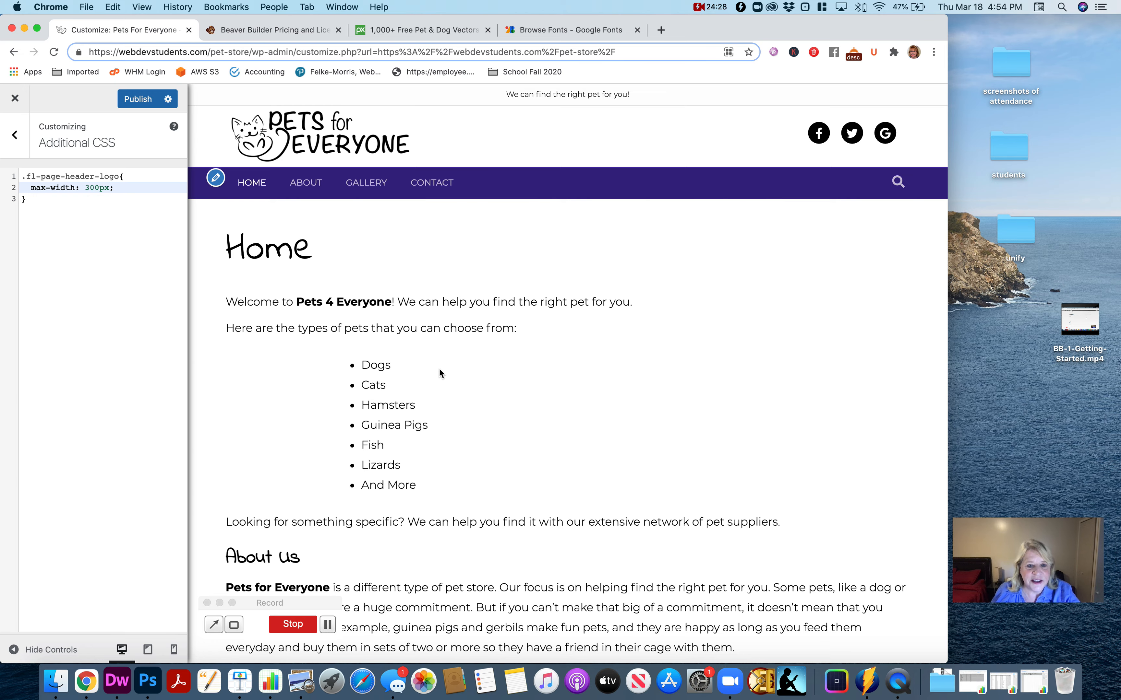
scroll(443, 362, down, 3)
scroll(443, 362, up, 3)
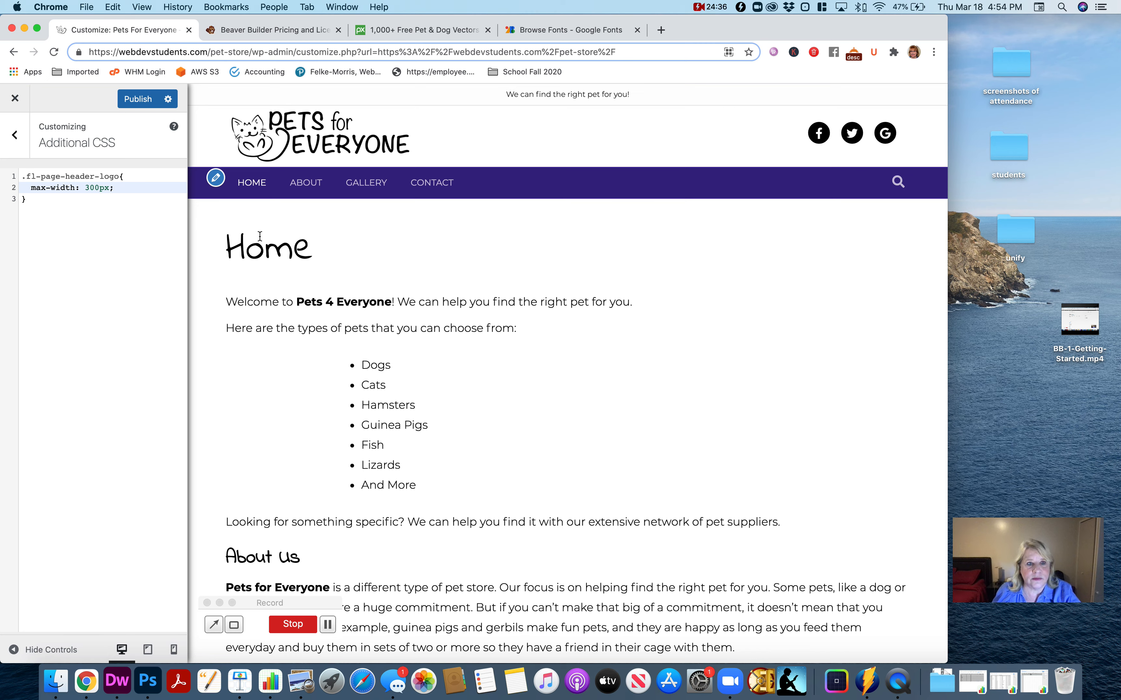
click(135, 103)
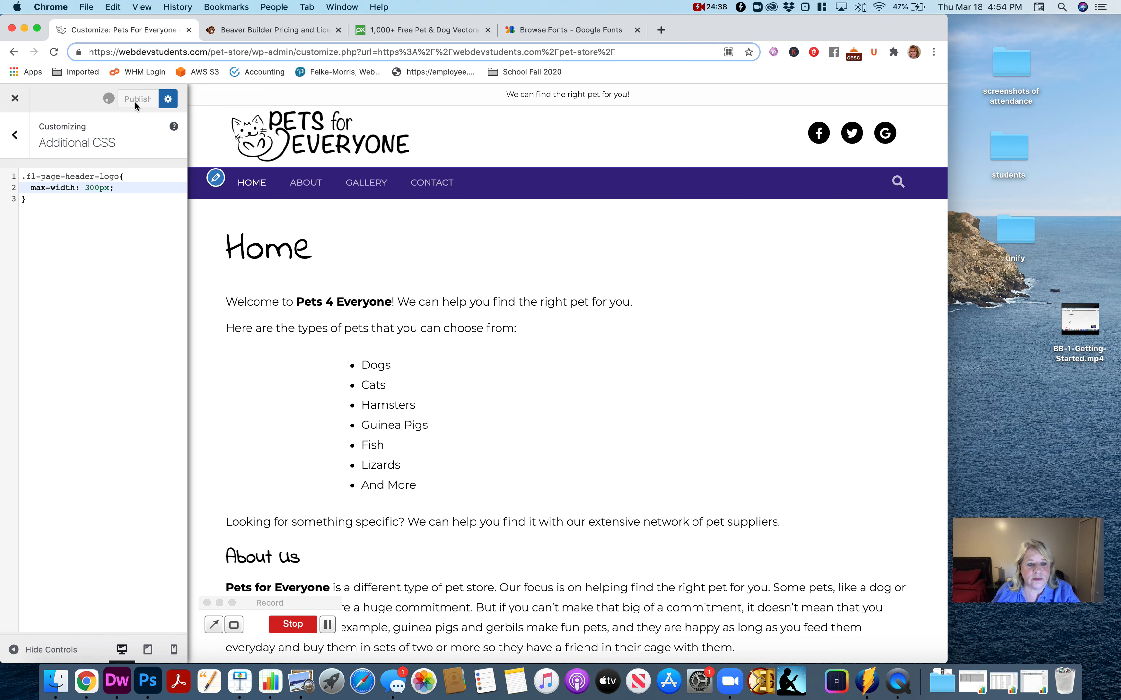